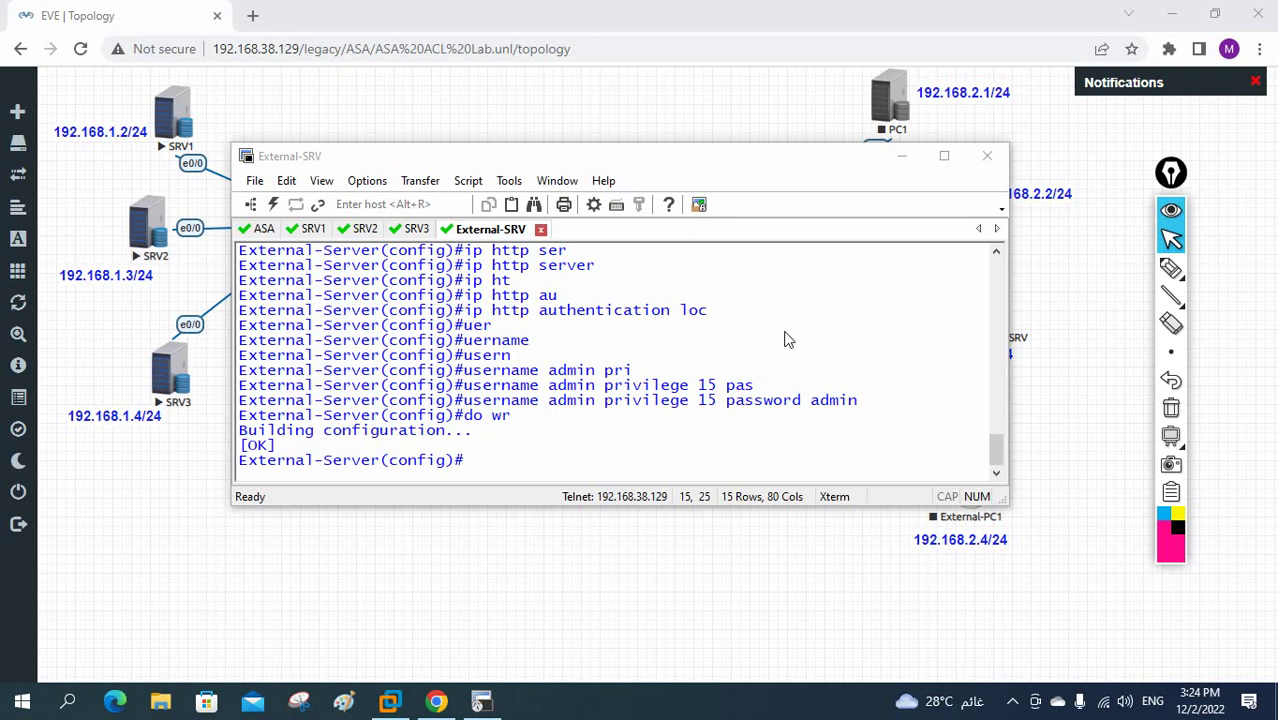
Step: Switch to SRV1's console and drop it from configuration mode to the privileged prompt
{"action": "left_click_drag", "start_coordinate": [731, 170], "coordinate": [600, 235]}
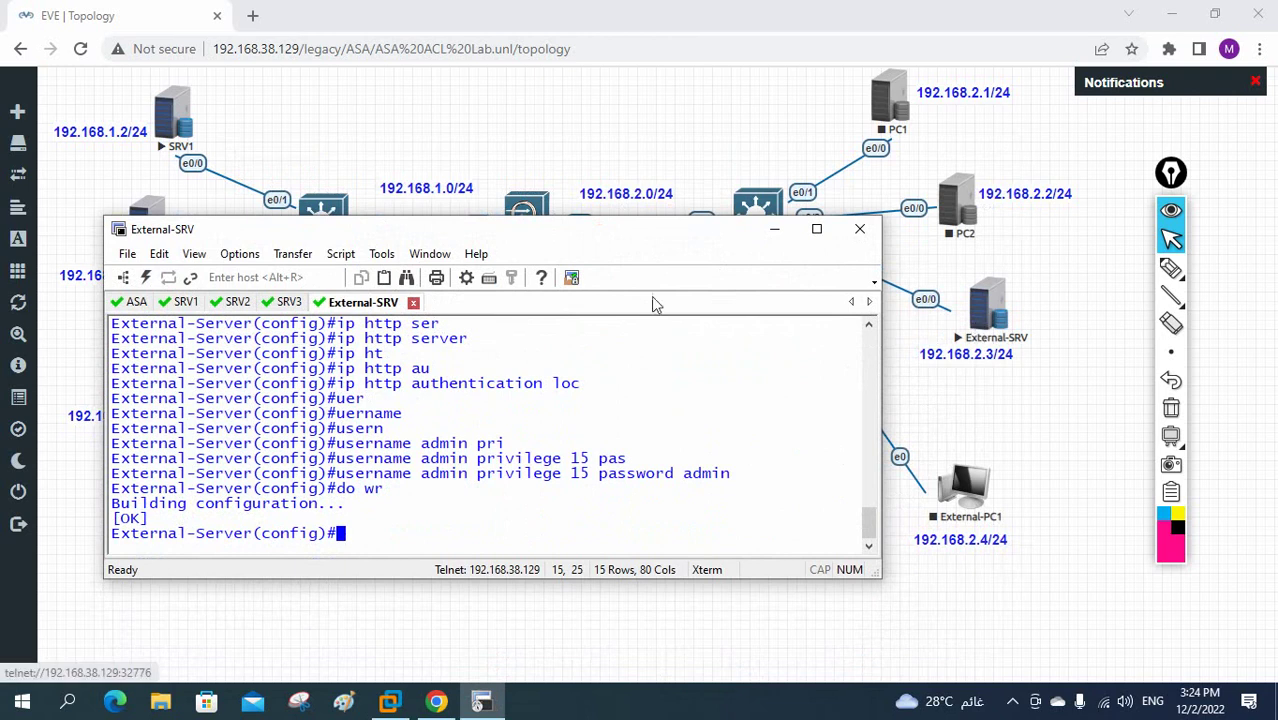
{"action": "left_click_drag", "start_coordinate": [652, 246], "coordinate": [844, 240]}
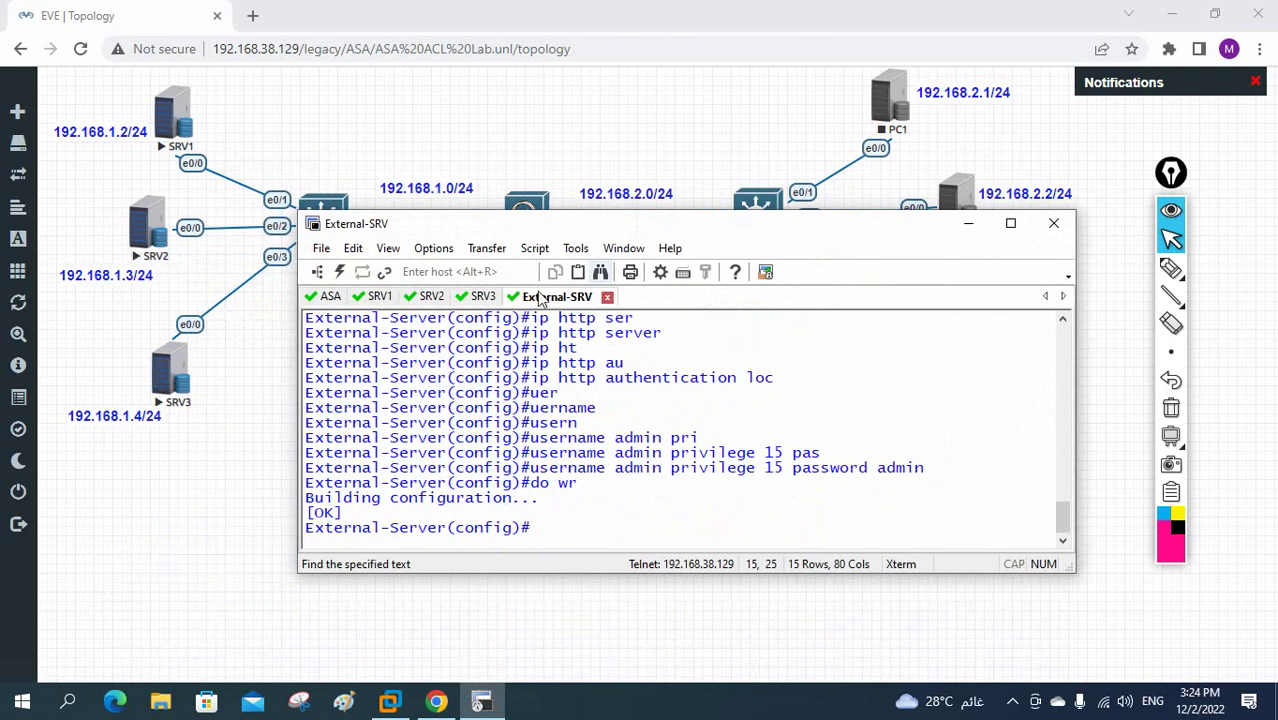
{"action": "left_click", "coordinate": [379, 297]}
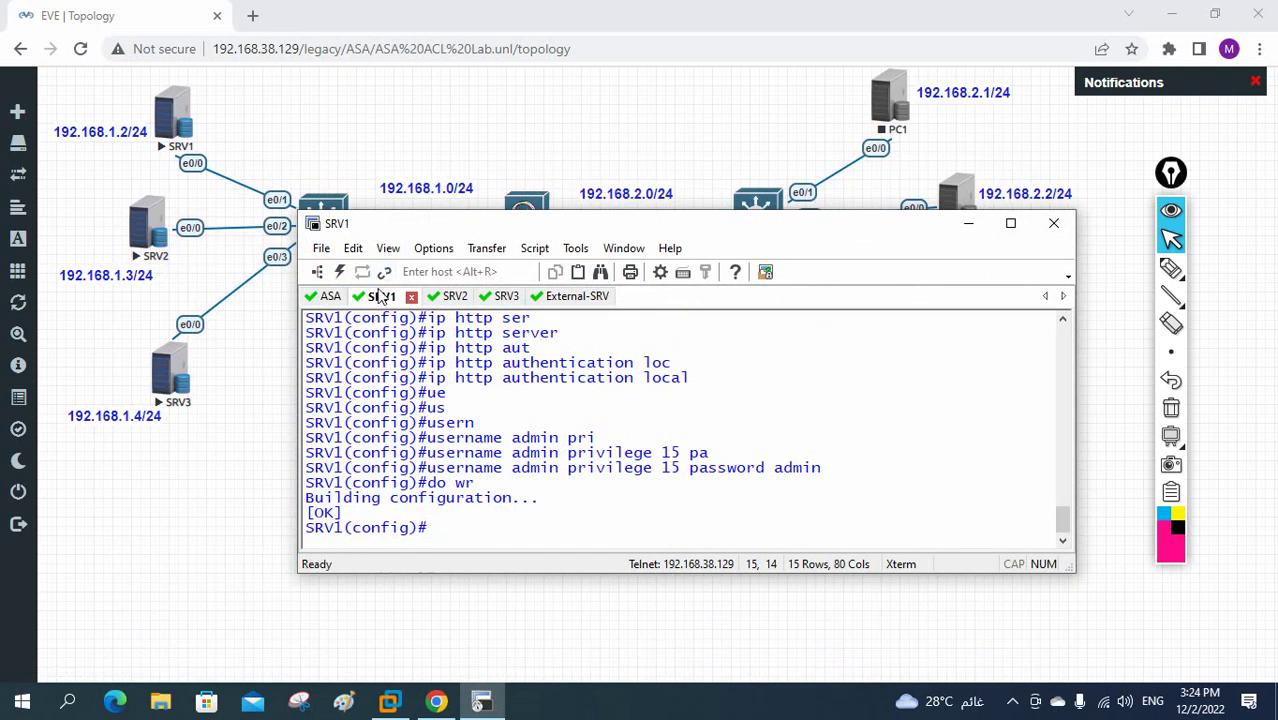
{"action": "left_click_drag", "start_coordinate": [421, 228], "coordinate": [537, 303]}
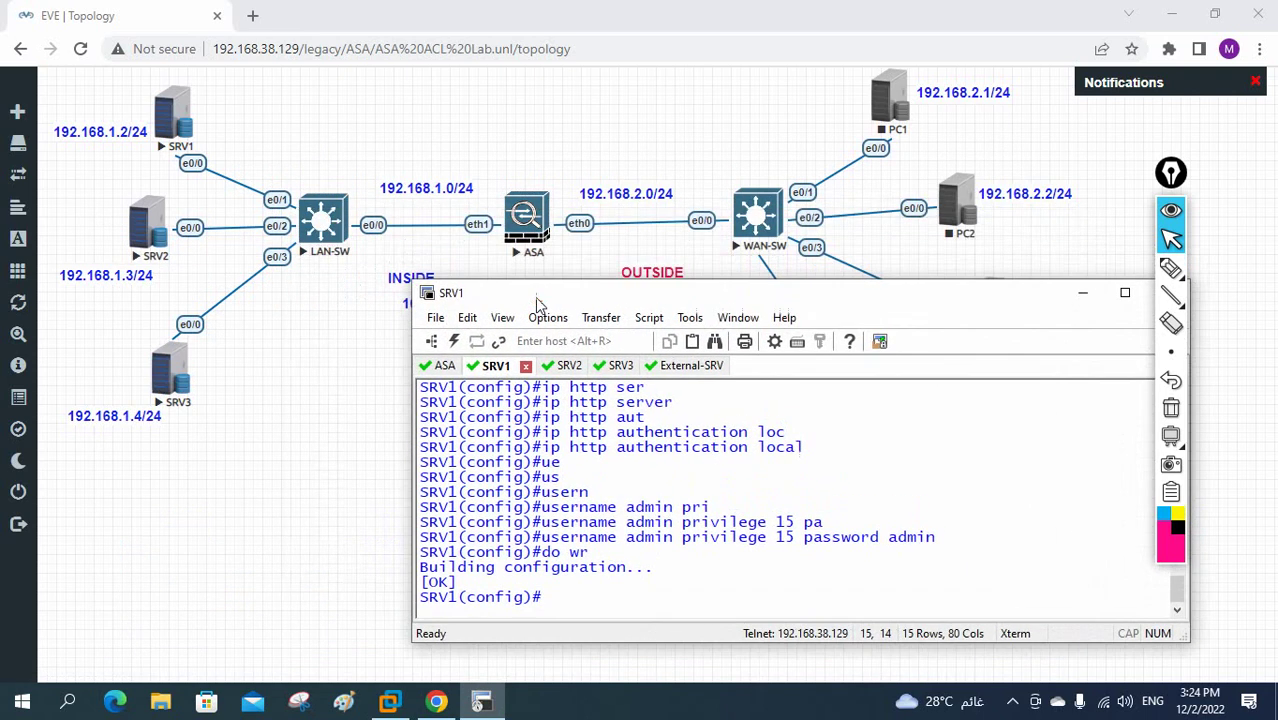
{"action": "key", "text": "ctrl+z"}
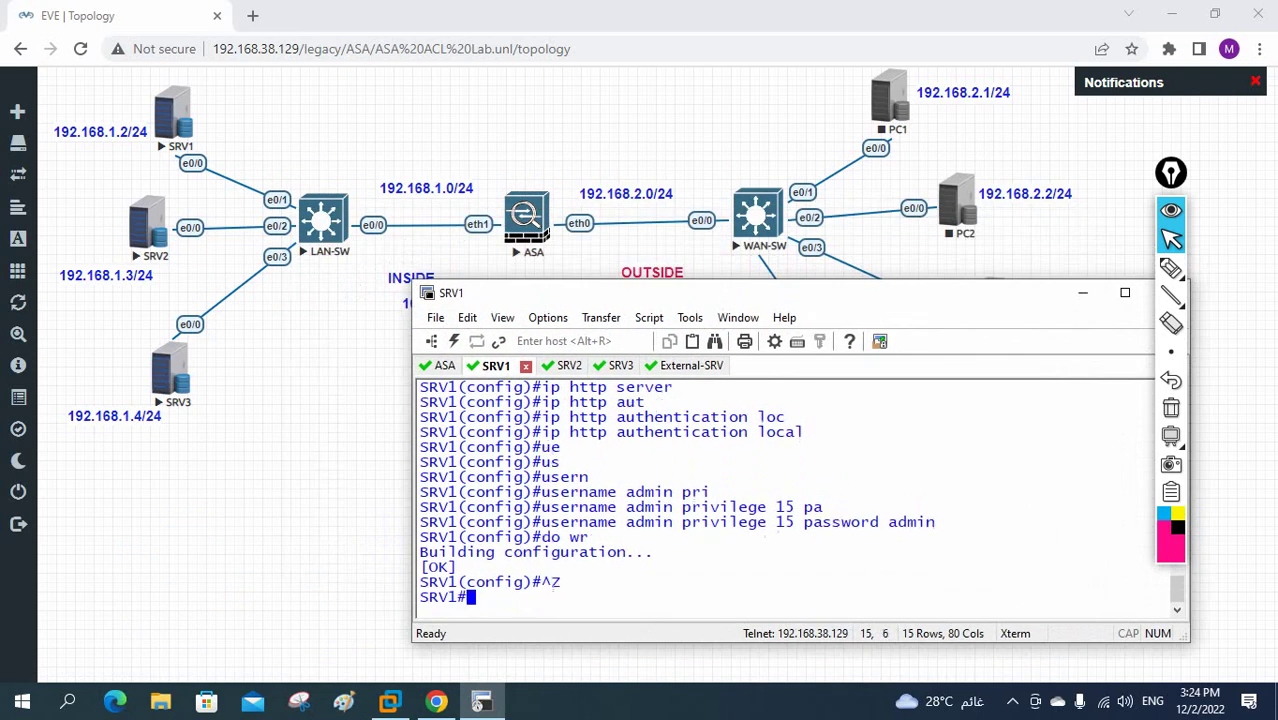
{"action": "key", "text": "Return"}
{"action": "key", "text": "Return"}
{"action": "key", "text": "Return"}
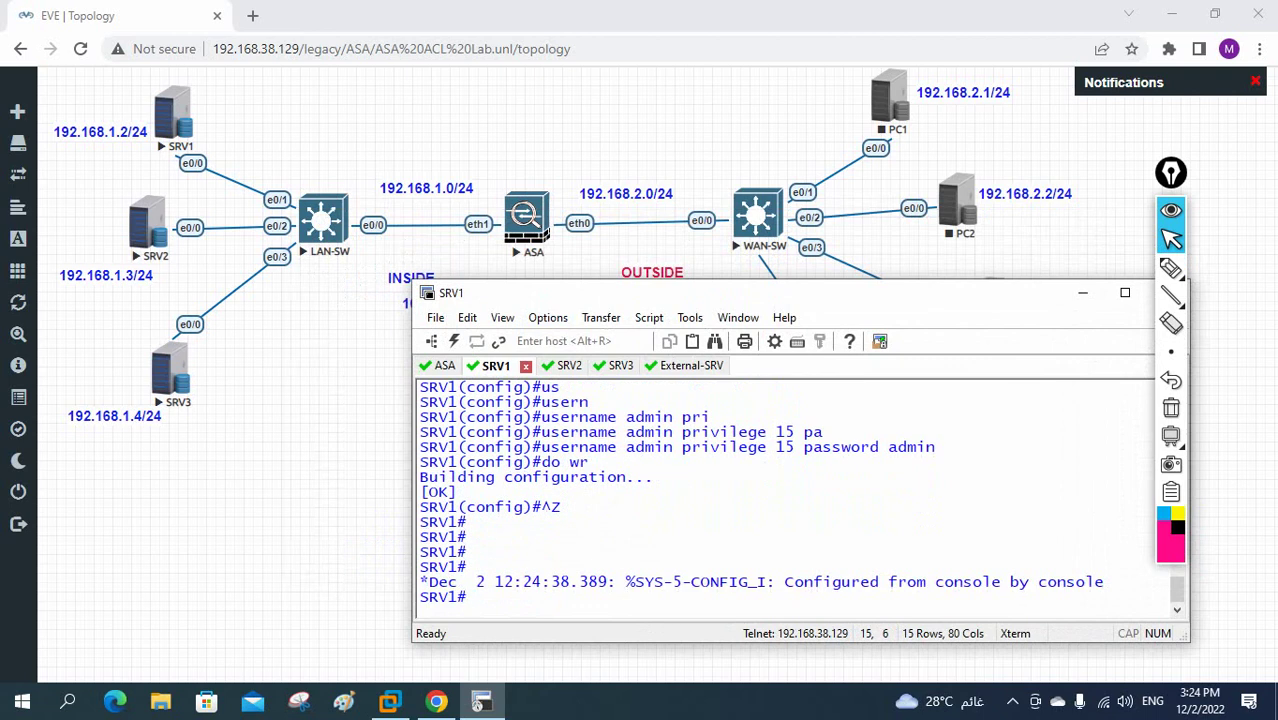
Step: Ping External-SRV at 192.168.2.3 from SRV1, which fails at 0 percent (0/5)
{"action": "type", "text": "ping"}
{"action": "left_click_drag", "start_coordinate": [508, 297], "coordinate": [263, 378]}
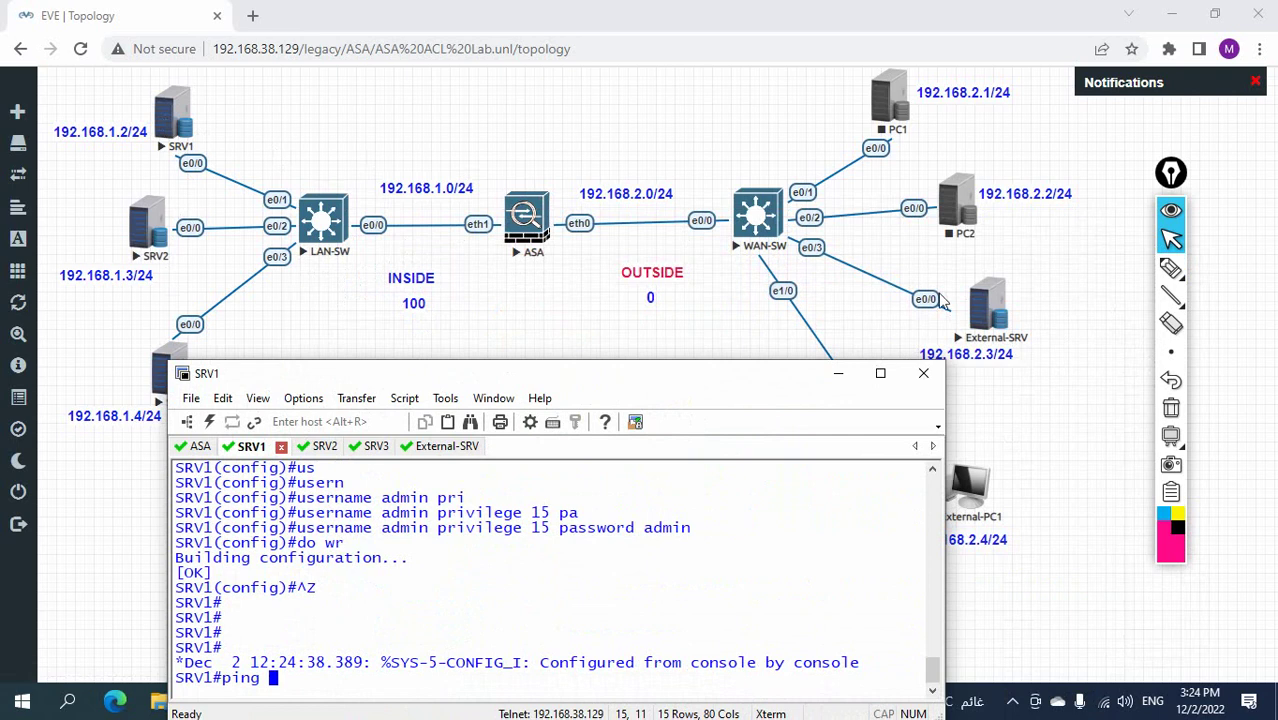
{"action": "left_click_drag", "start_coordinate": [528, 376], "coordinate": [450, 280]}
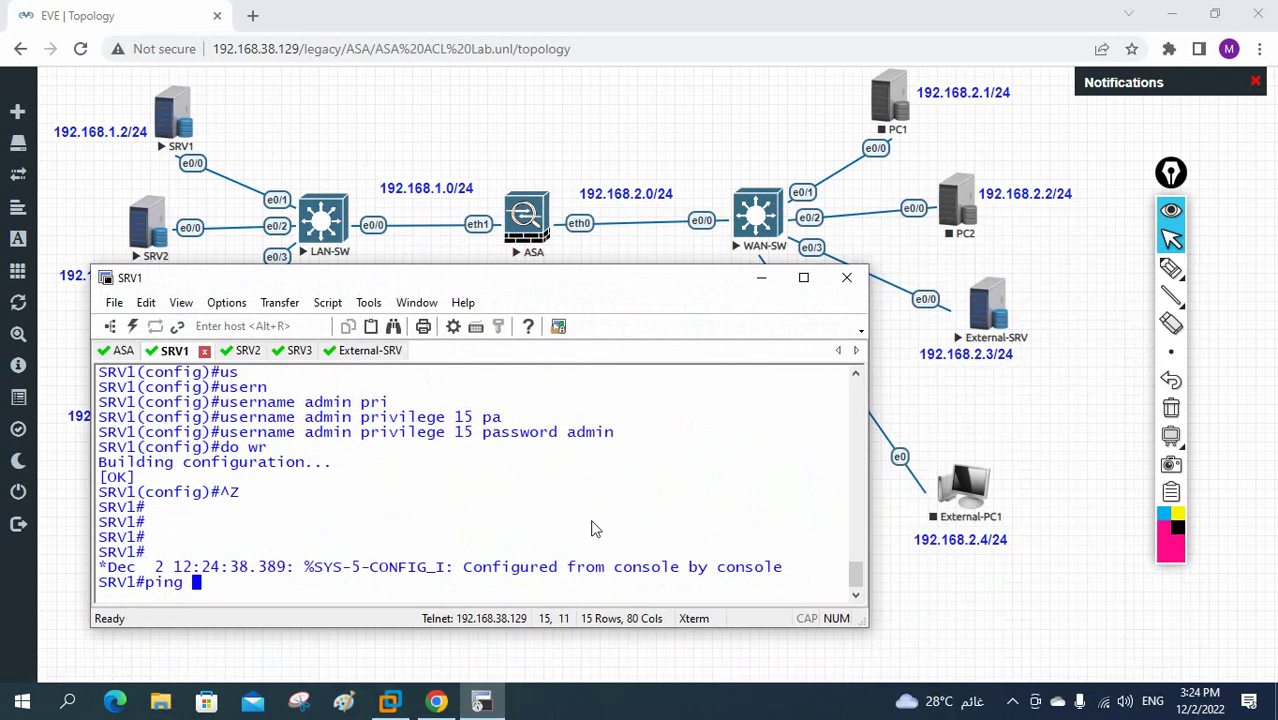
{"action": "type", "text": "192.168"}
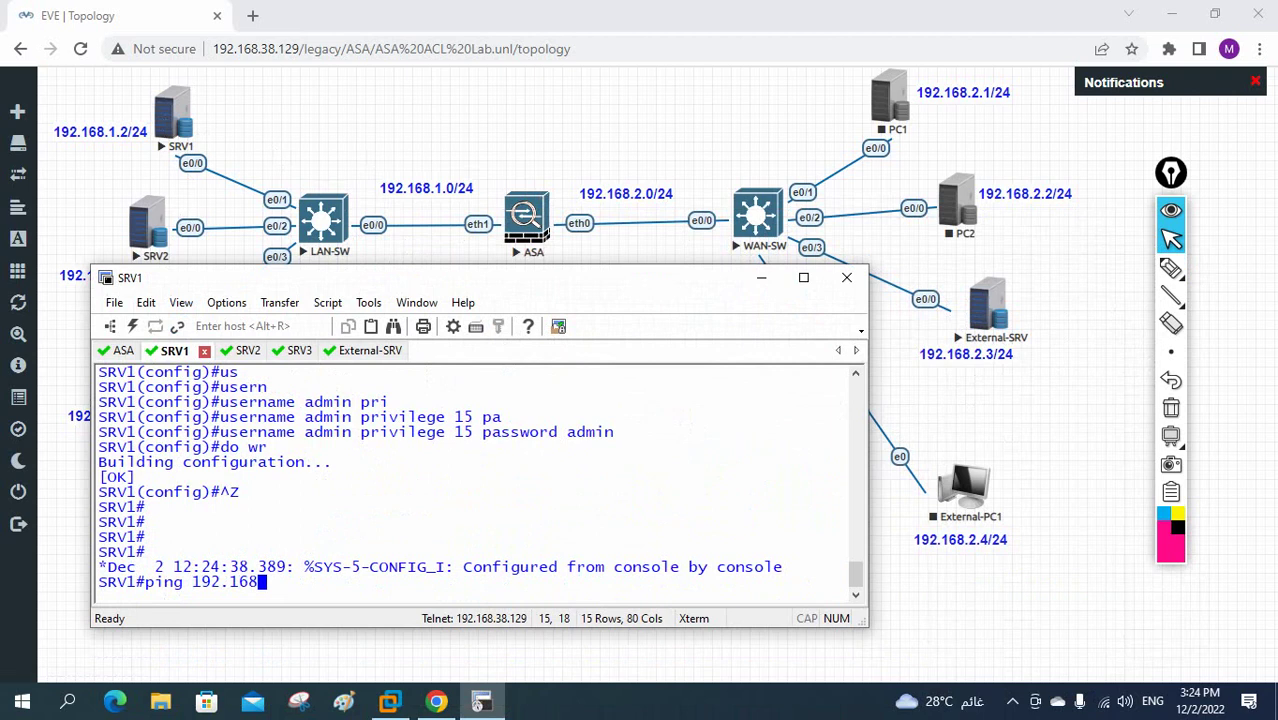
{"action": "type", "text": ".2.3"}
{"action": "key", "text": "Return"}
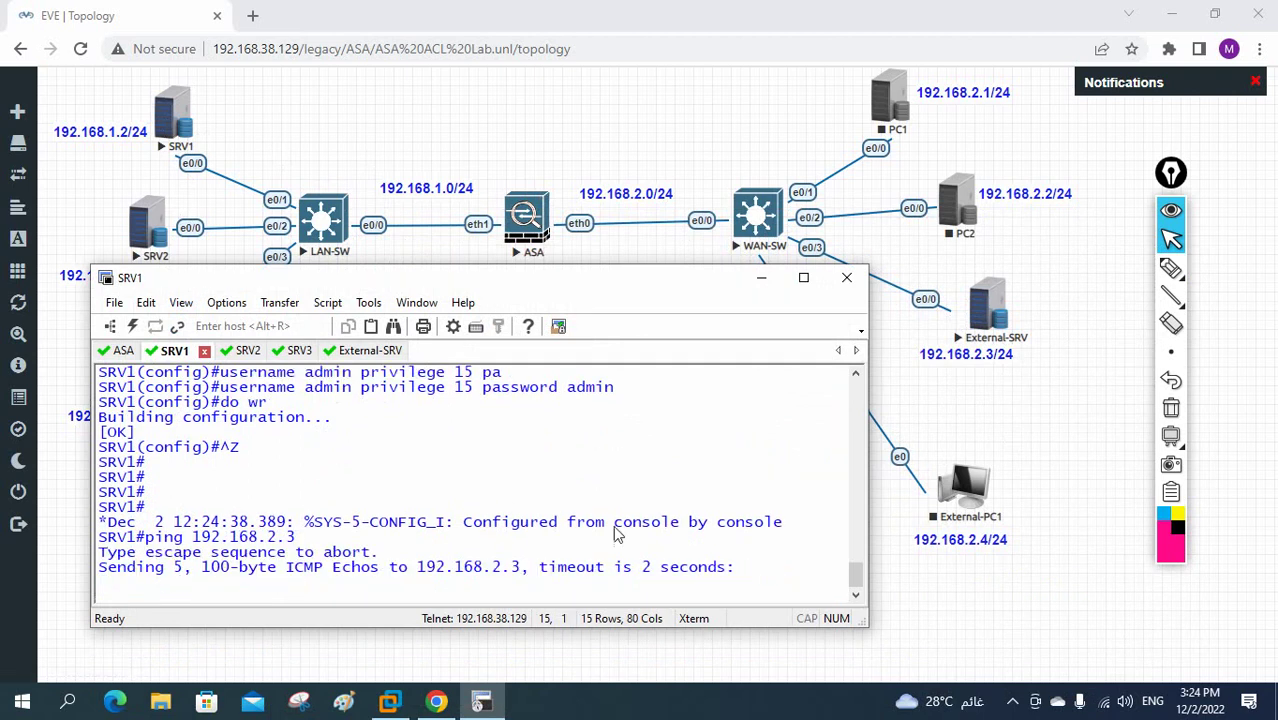
{"action": "left_click_drag", "start_coordinate": [508, 281], "coordinate": [531, 172]}
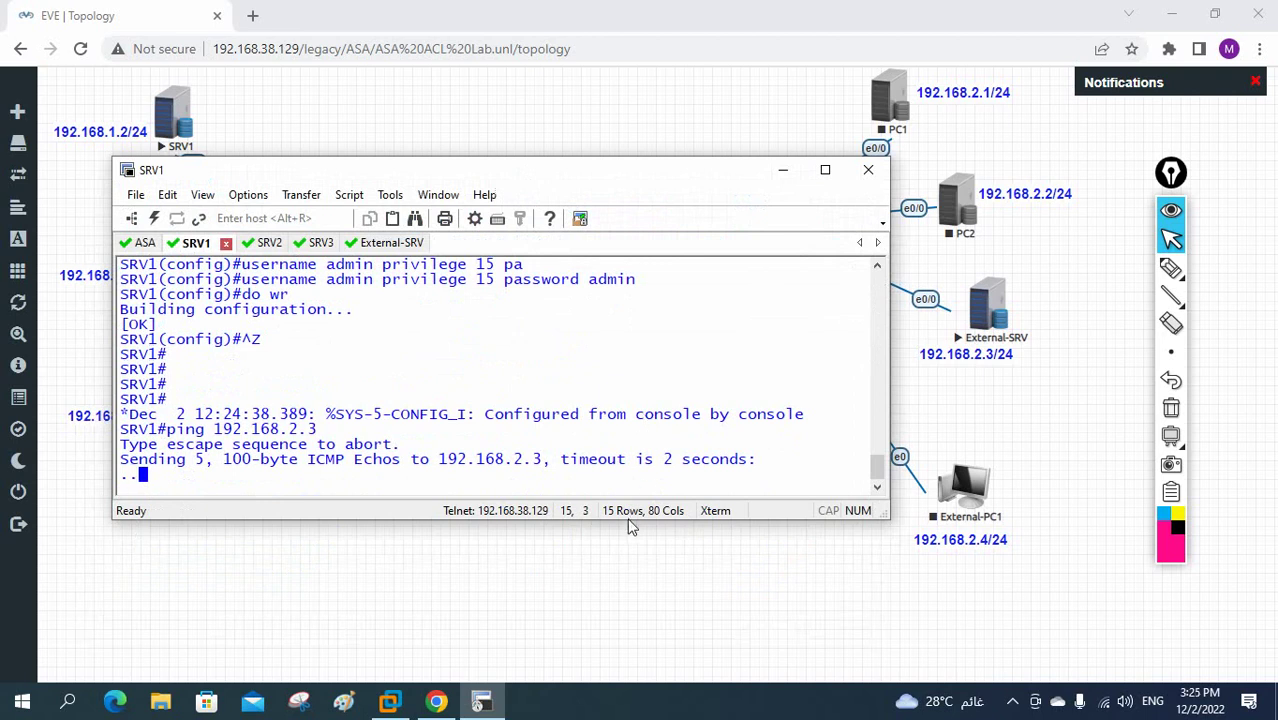
{"action": "left_click_drag", "start_coordinate": [632, 522], "coordinate": [632, 558]}
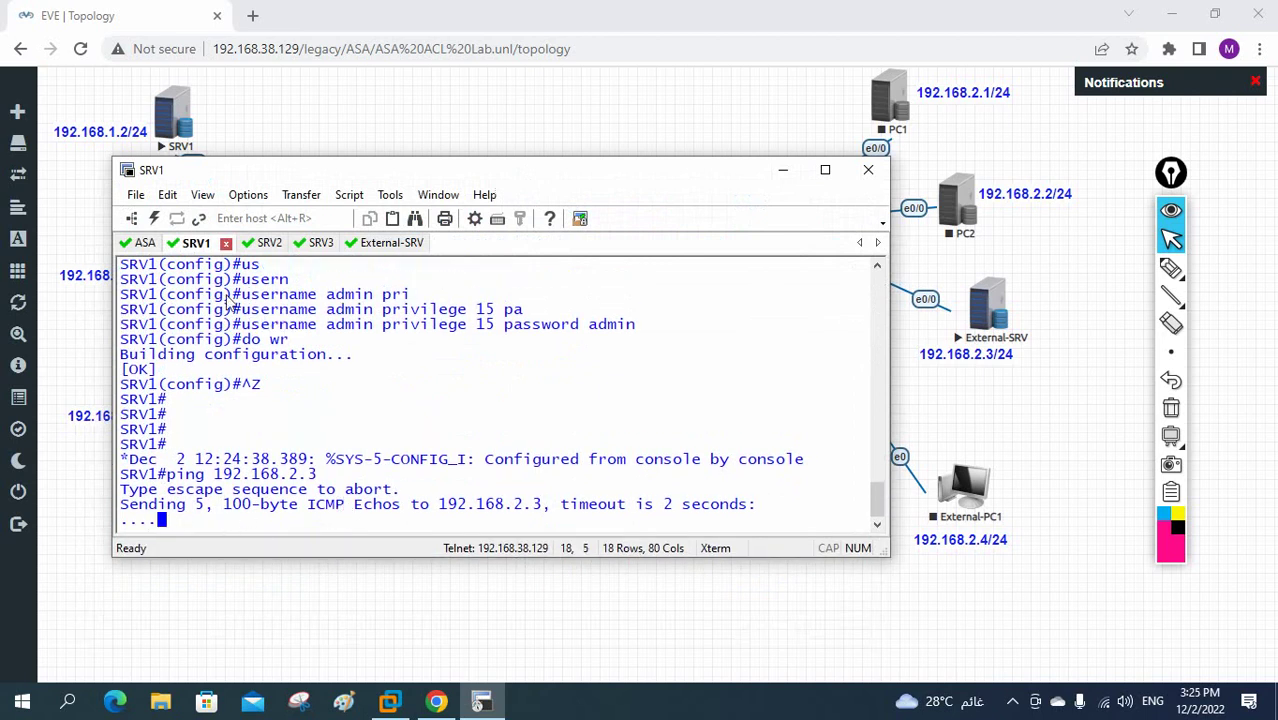
{"action": "left_click_drag", "start_coordinate": [261, 176], "coordinate": [351, 314]}
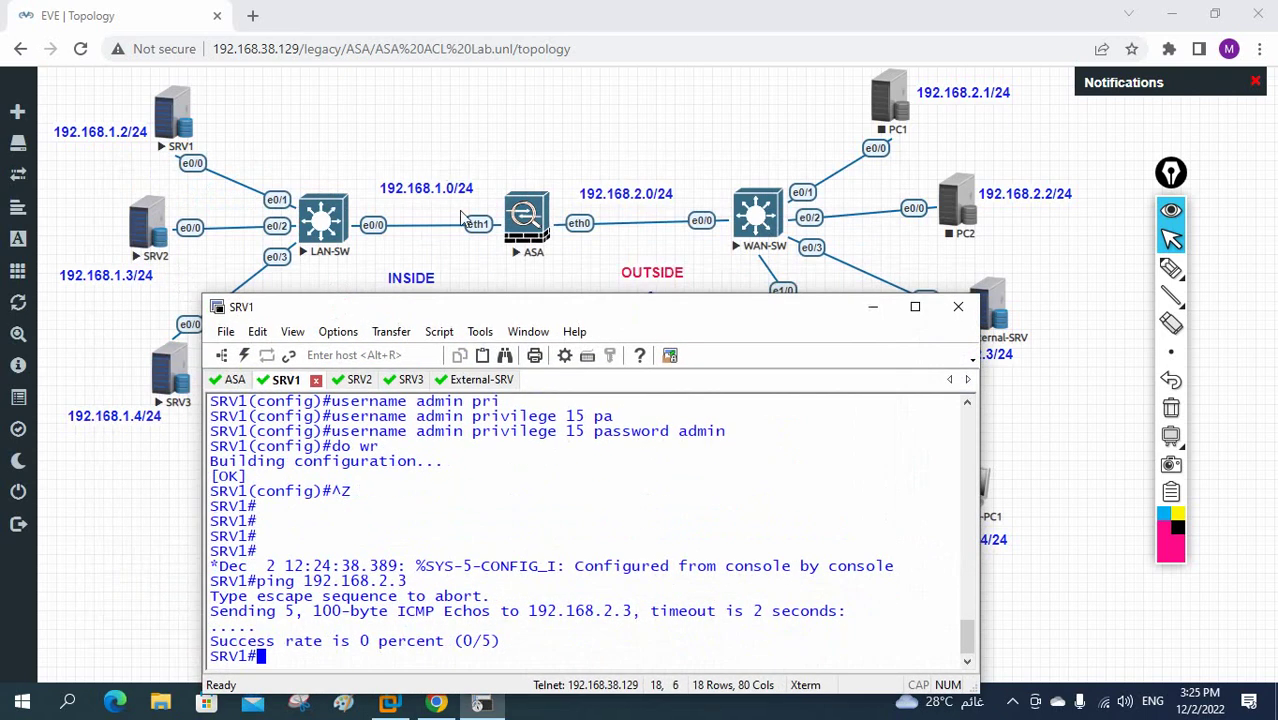
{"action": "left_click_drag", "start_coordinate": [514, 310], "coordinate": [512, 206]}
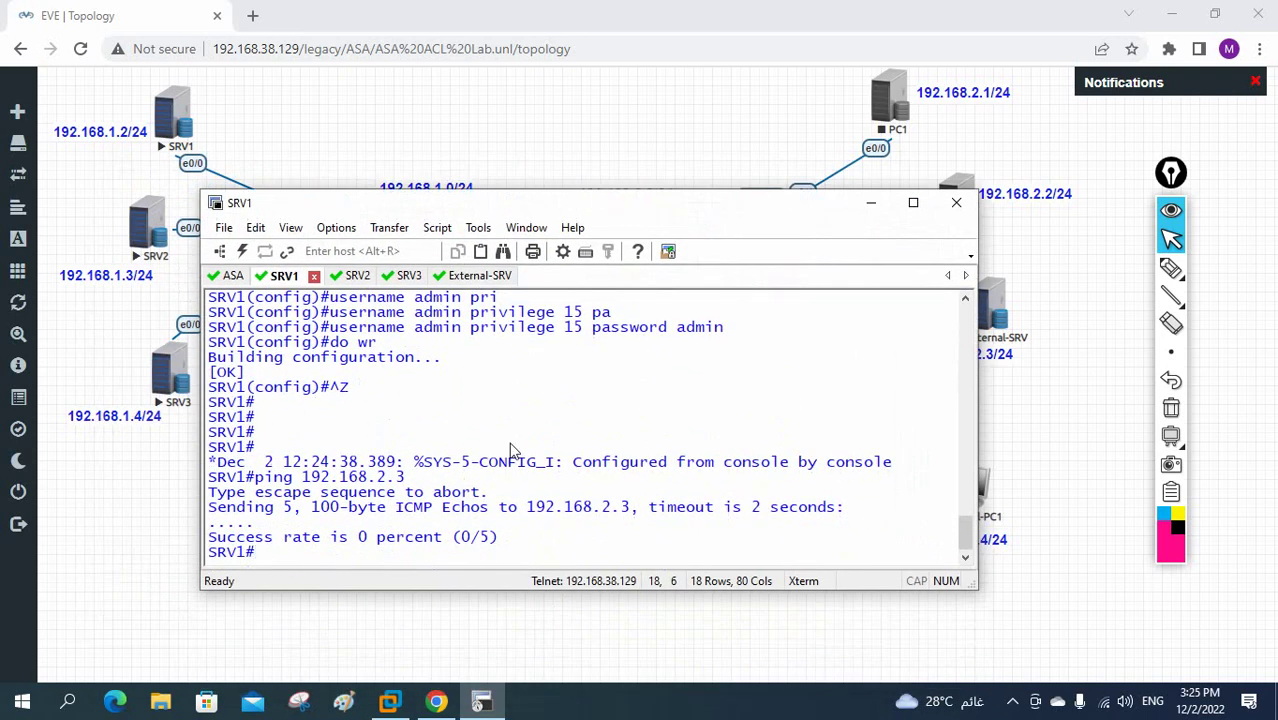
Step: Compare SRV1's pings: 192.168.1.1 succeeds (5/5) while 192.168.2.1 fails (0/5)
{"action": "left_click_drag", "start_coordinate": [513, 205], "coordinate": [538, 351]}
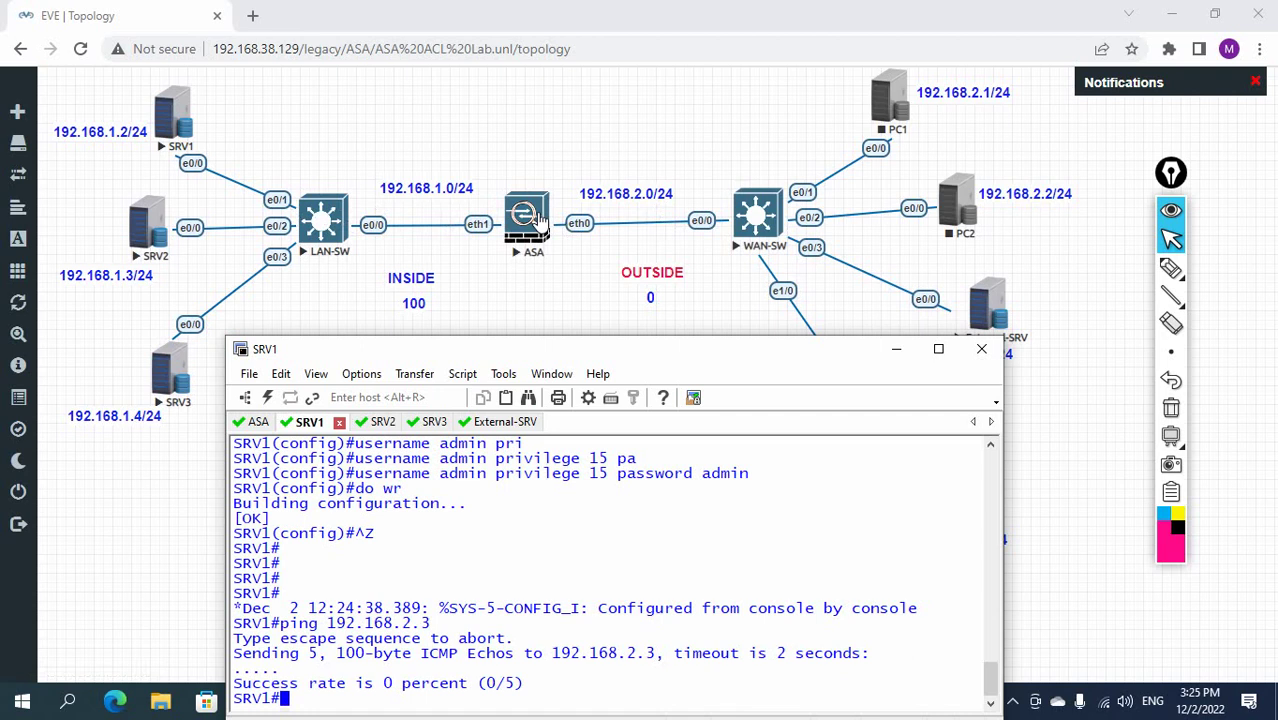
{"action": "left_click_drag", "start_coordinate": [609, 358], "coordinate": [665, 281]}
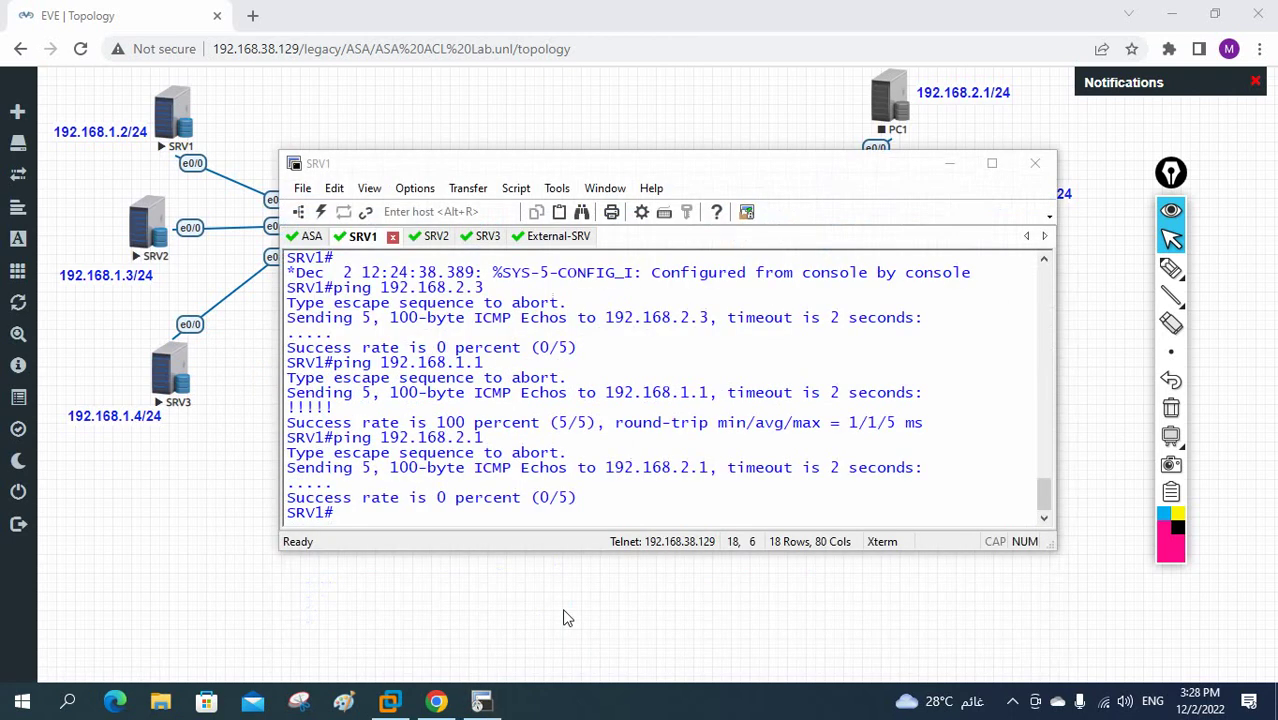
{"action": "scroll", "coordinate": [601, 474], "scroll_direction": "up", "scroll_amount": 9}
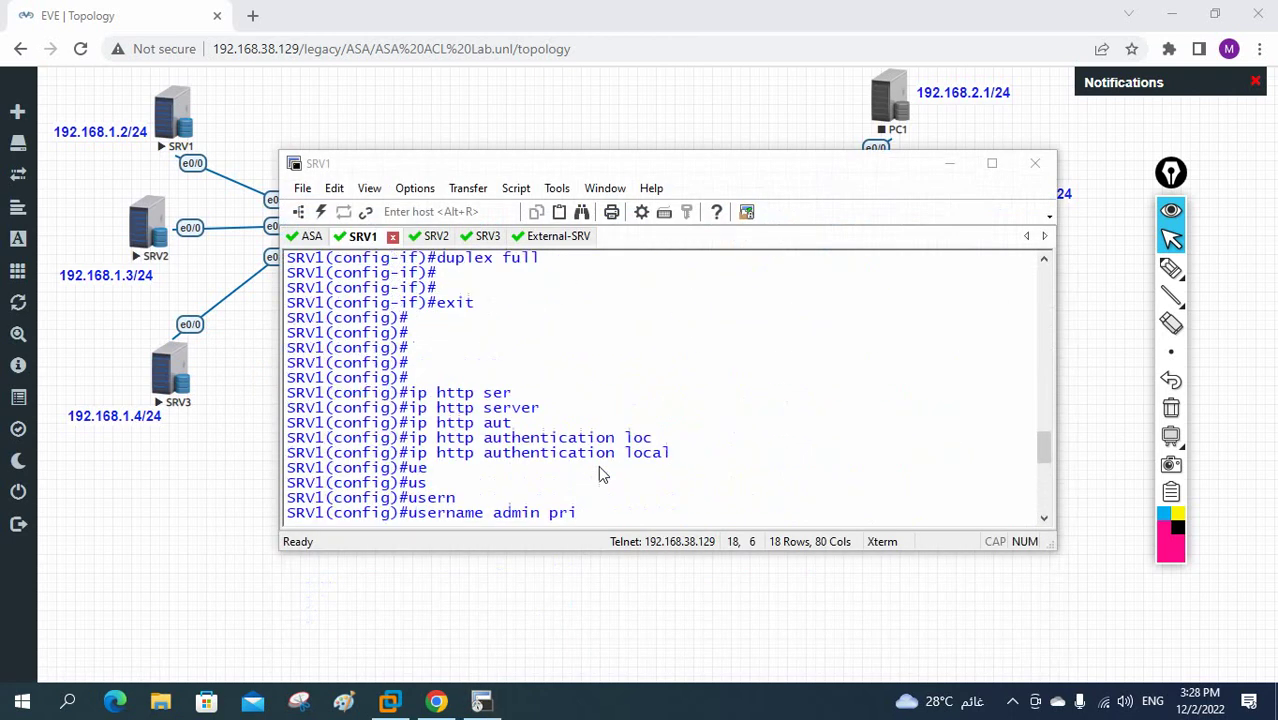
{"action": "scroll", "coordinate": [601, 474], "scroll_direction": "down", "scroll_amount": 9}
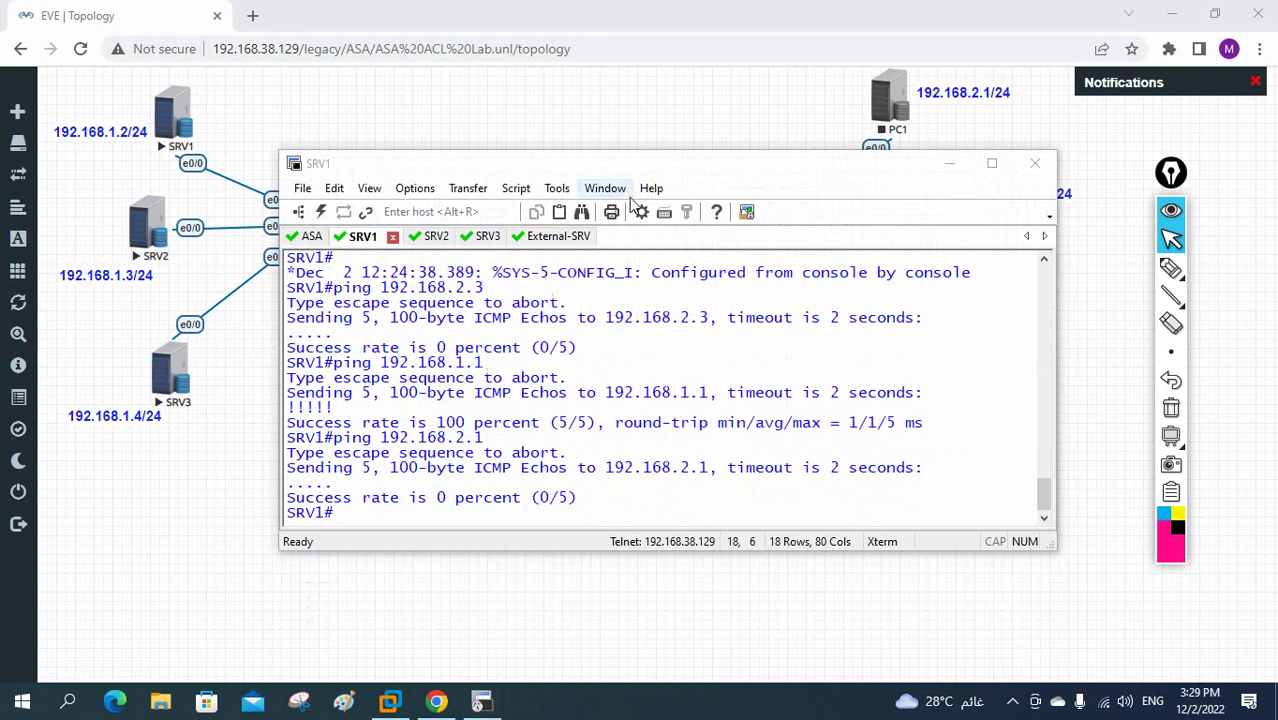
{"action": "left_click_drag", "start_coordinate": [637, 171], "coordinate": [618, 372]}
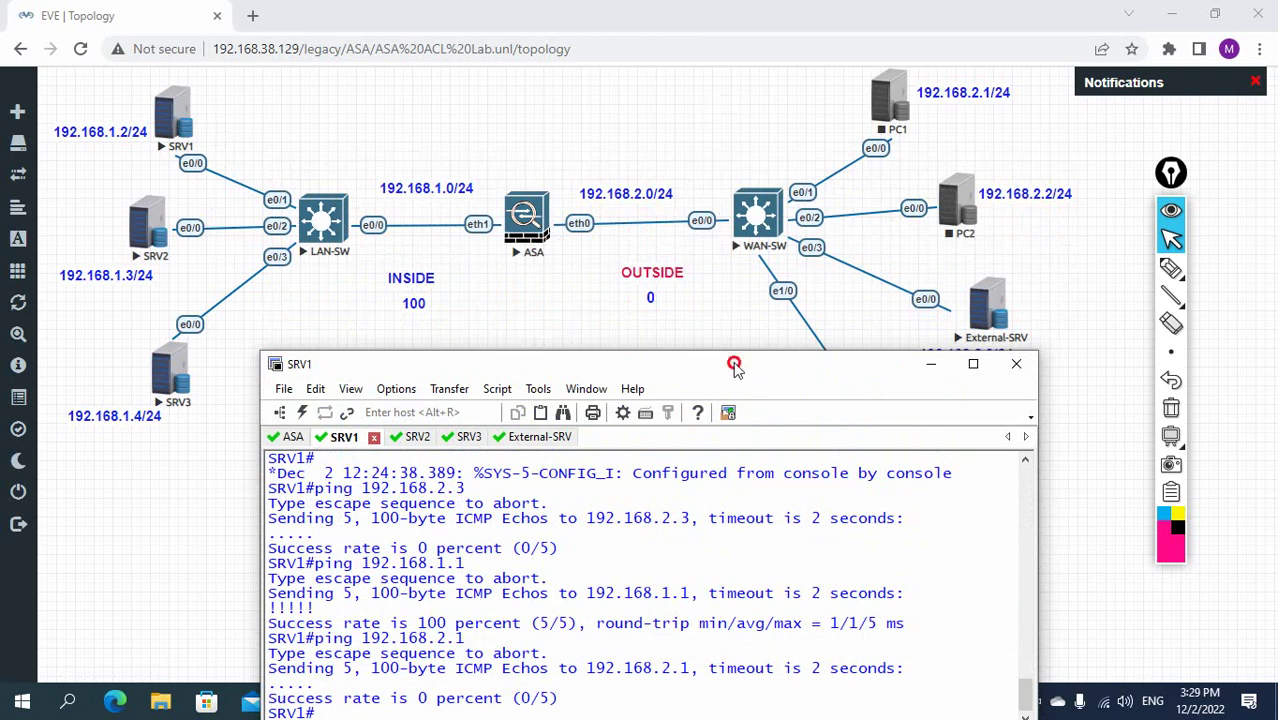
{"action": "left_click_drag", "start_coordinate": [736, 363], "coordinate": [636, 459]}
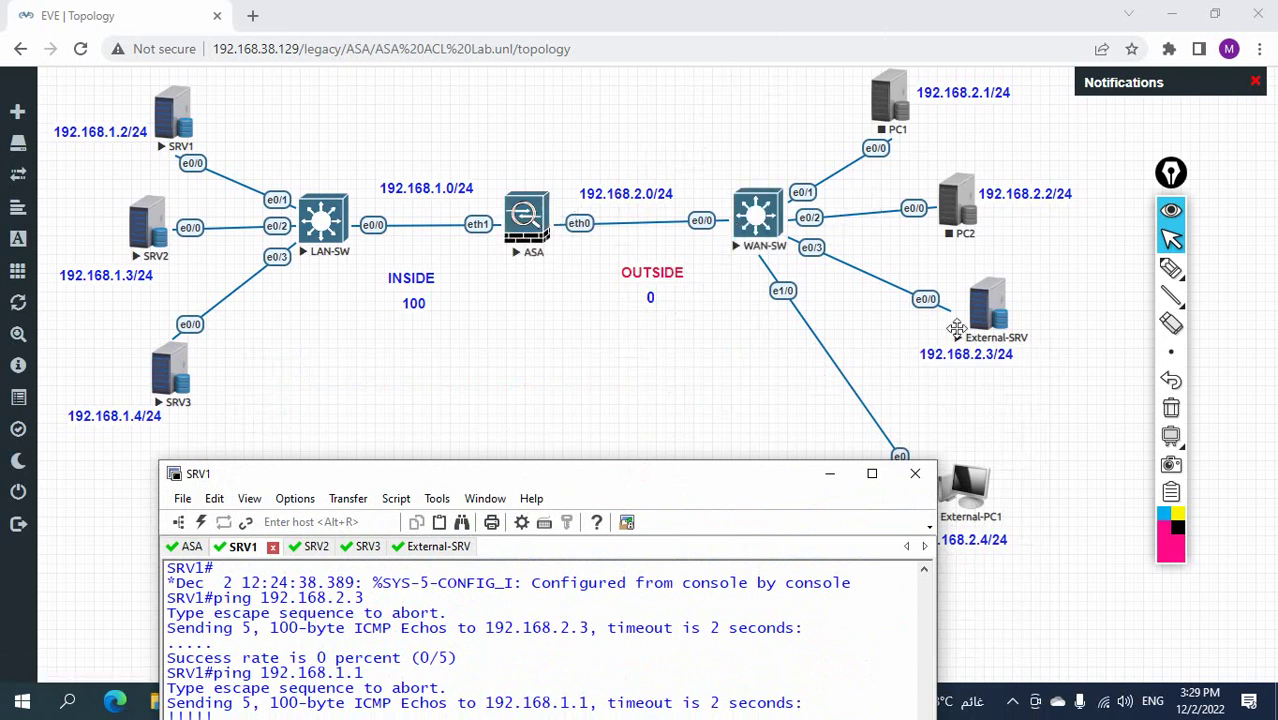
{"action": "left_click_drag", "start_coordinate": [613, 467], "coordinate": [744, 175]}
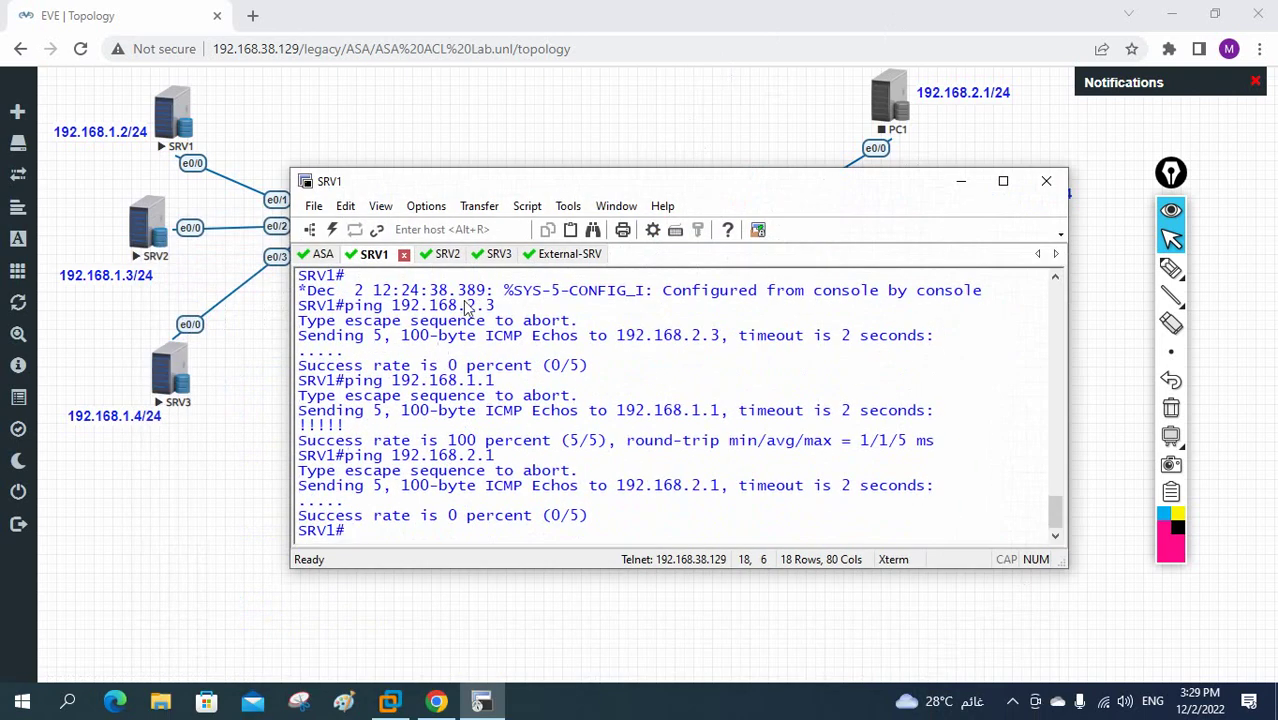
{"action": "left_click_drag", "start_coordinate": [505, 183], "coordinate": [455, 353]}
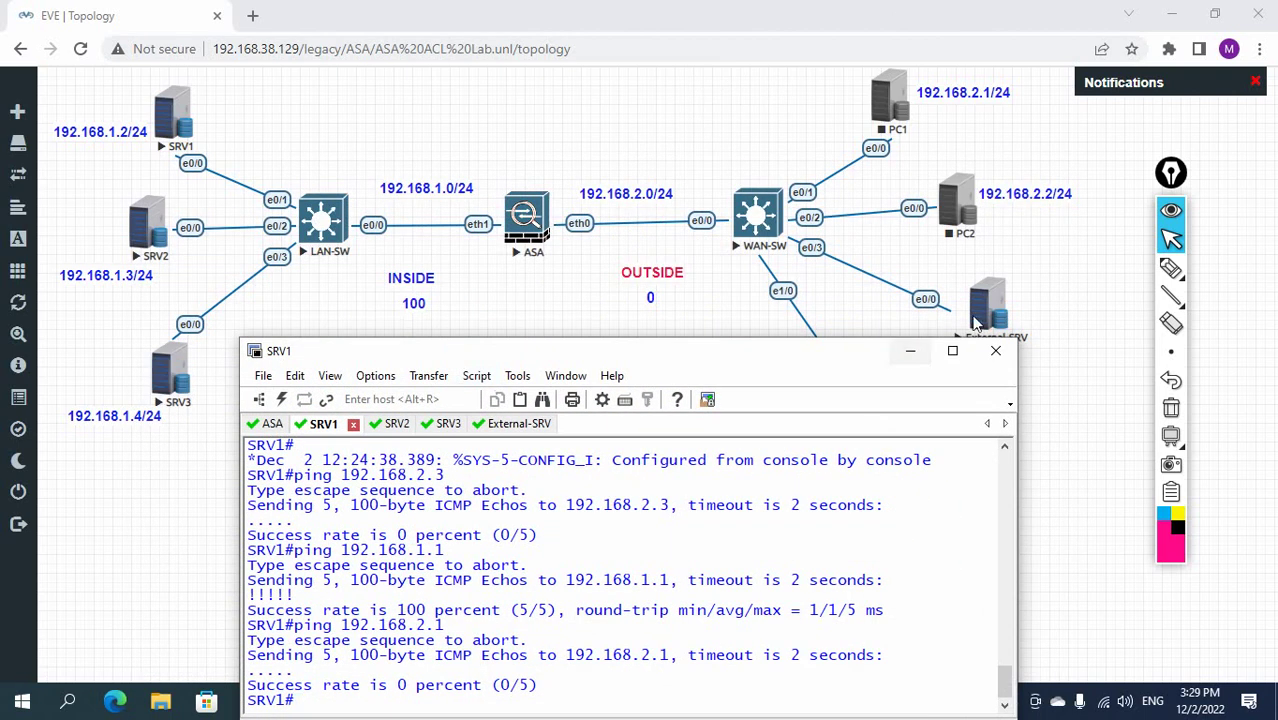
{"action": "left_click_drag", "start_coordinate": [845, 352], "coordinate": [779, 183]}
Step: Show External-SRV's interface brief and routing table, which has no gateway of last resort
{"action": "left_click", "coordinate": [502, 262]}
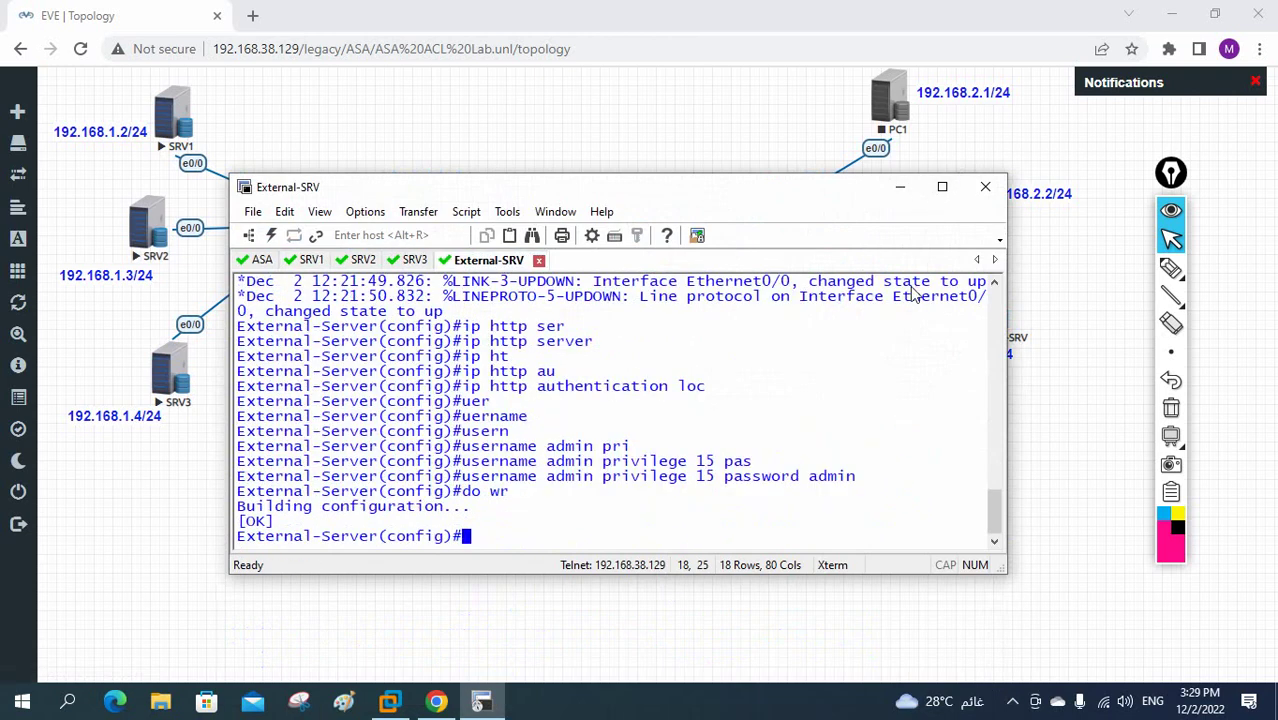
{"action": "type", "text": "do sh i"}
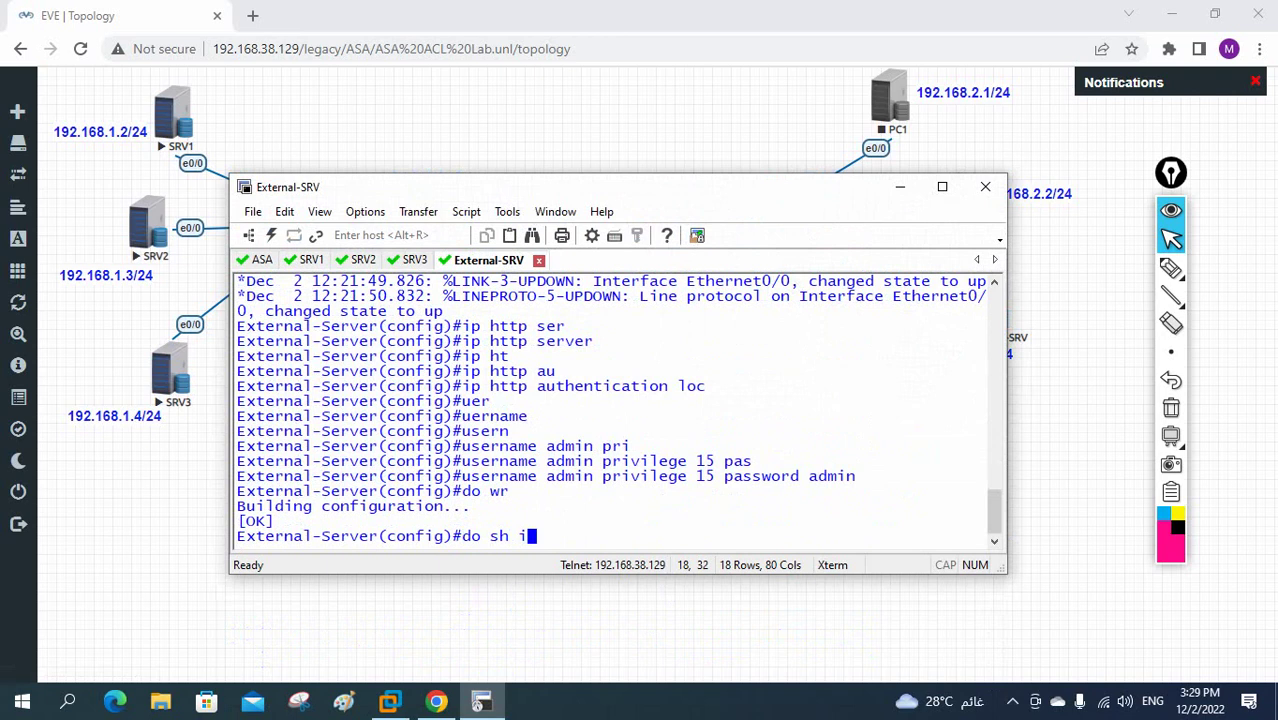
{"action": "type", "text": "p int br"}
{"action": "key", "text": "Return"}
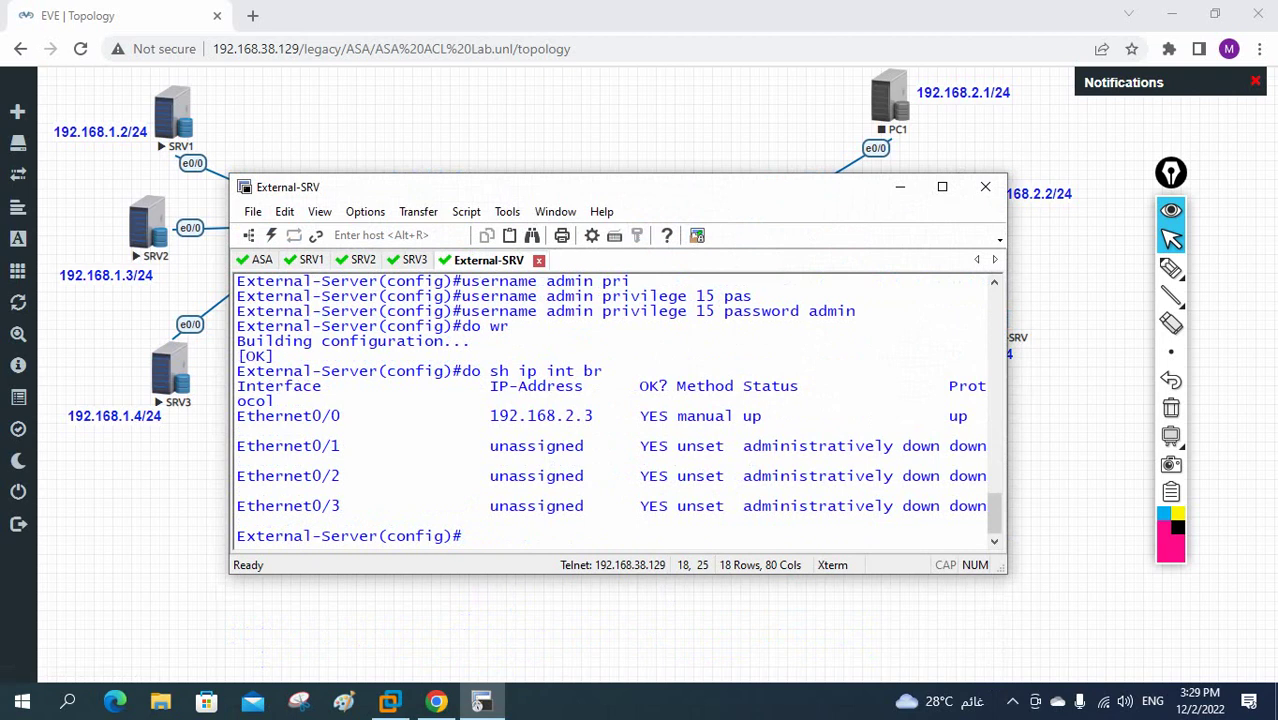
{"action": "type", "text": "do sh ip route"}
{"action": "key", "text": "Return"}
{"action": "key", "text": "Return"}
{"action": "key", "text": "Return"}
{"action": "key", "text": "Return"}
{"action": "key", "text": "Return"}
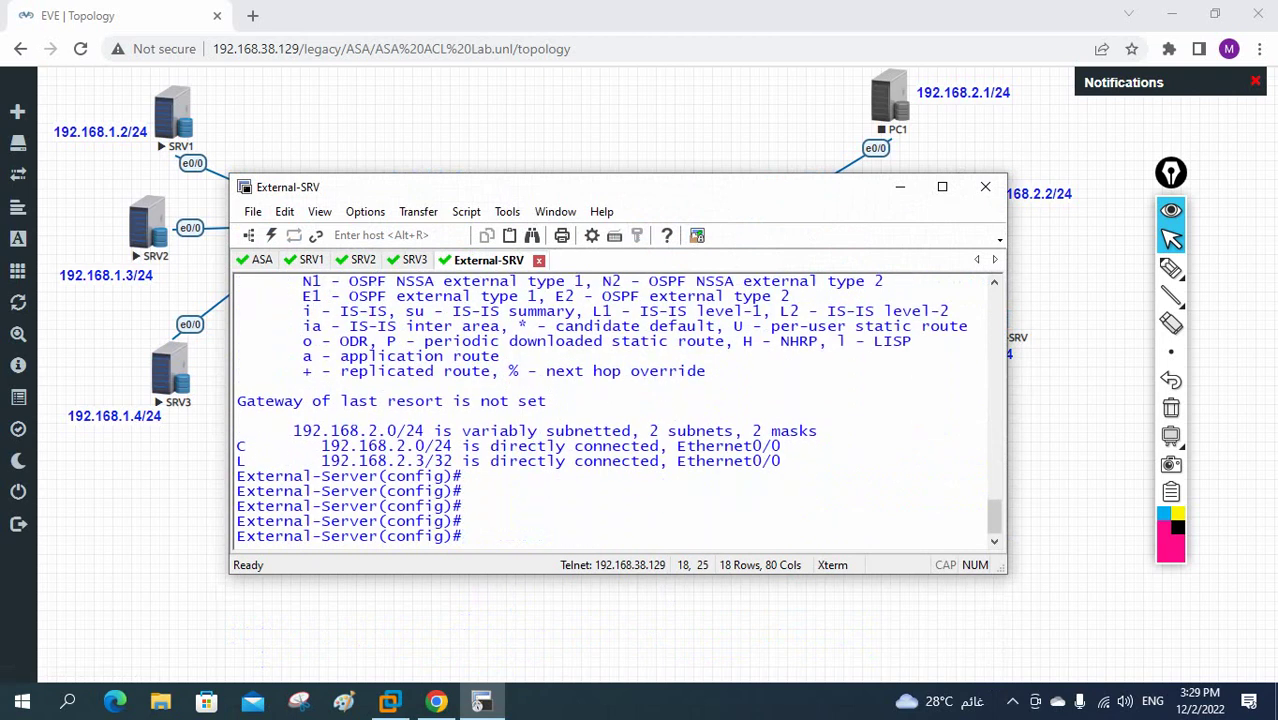
{"action": "left_click_drag", "start_coordinate": [754, 187], "coordinate": [790, 492]}
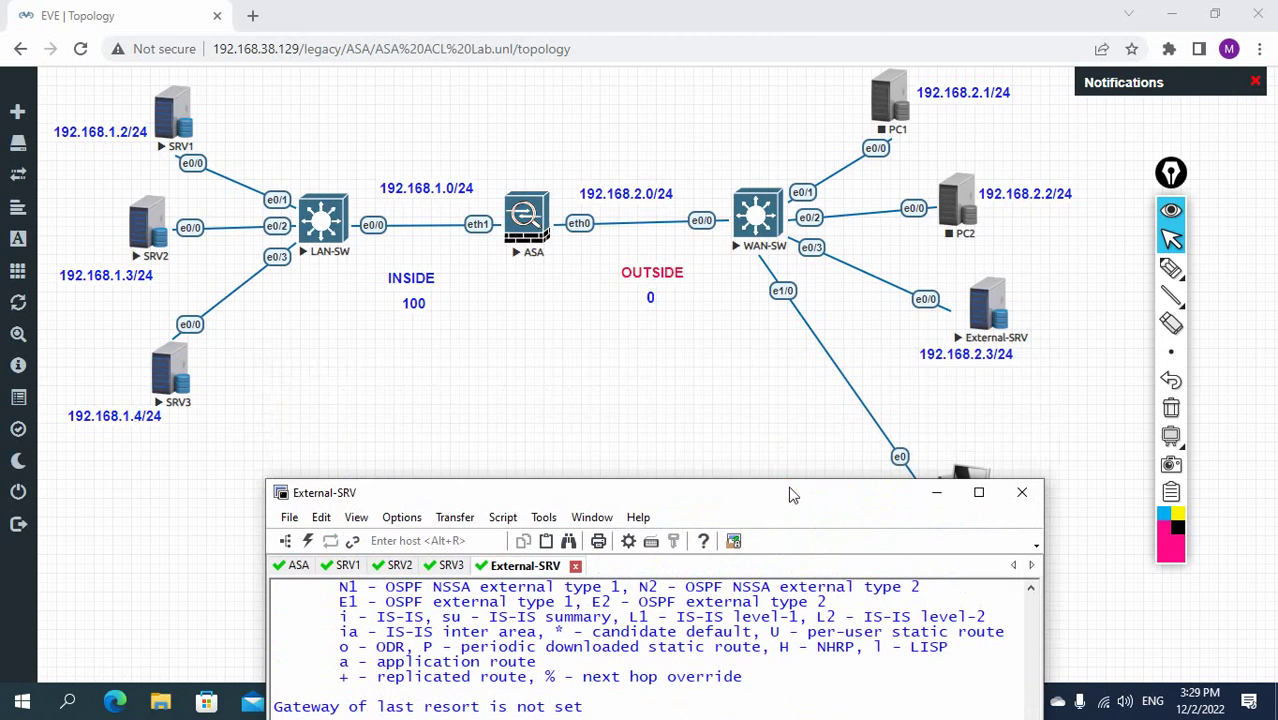
{"action": "left_click", "coordinate": [1171, 270]}
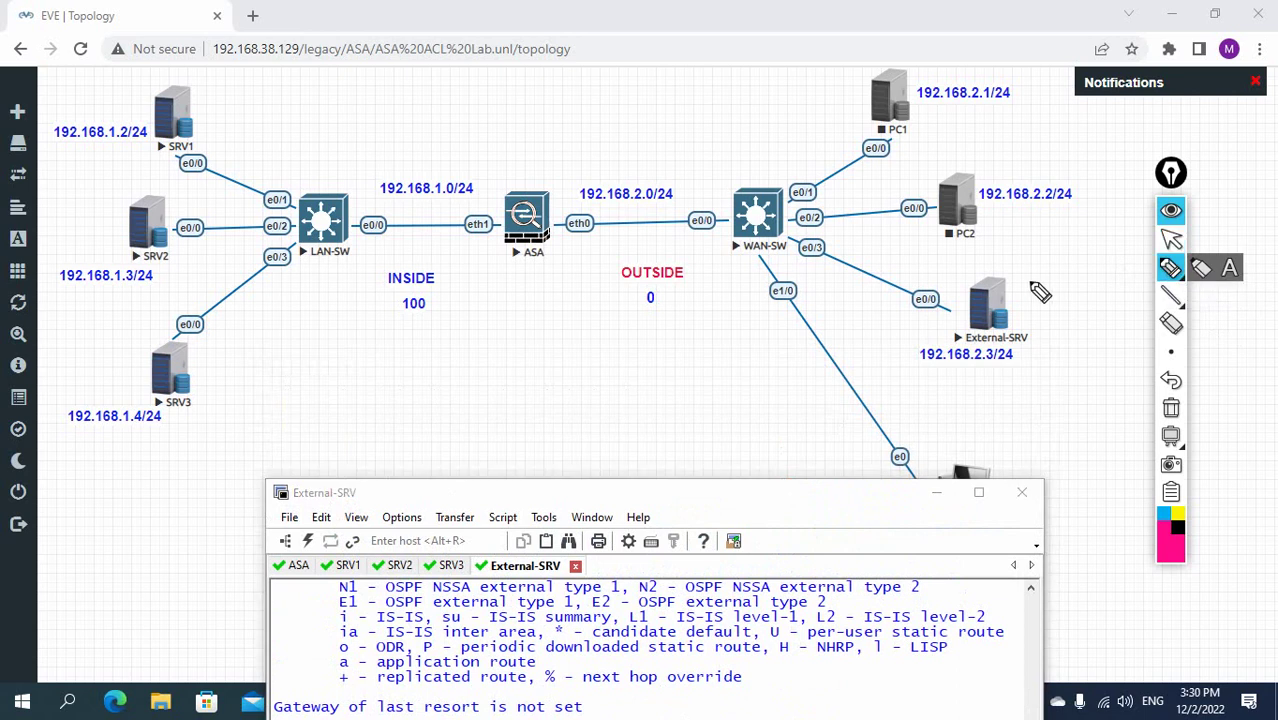
{"action": "mouse_move", "coordinate": [990, 270]}
{"action": "left_mouse_down"}
{"action": "mouse_move", "coordinate": [893, 342]}
{"action": "mouse_move", "coordinate": [1015, 266]}
{"action": "left_mouse_up"}
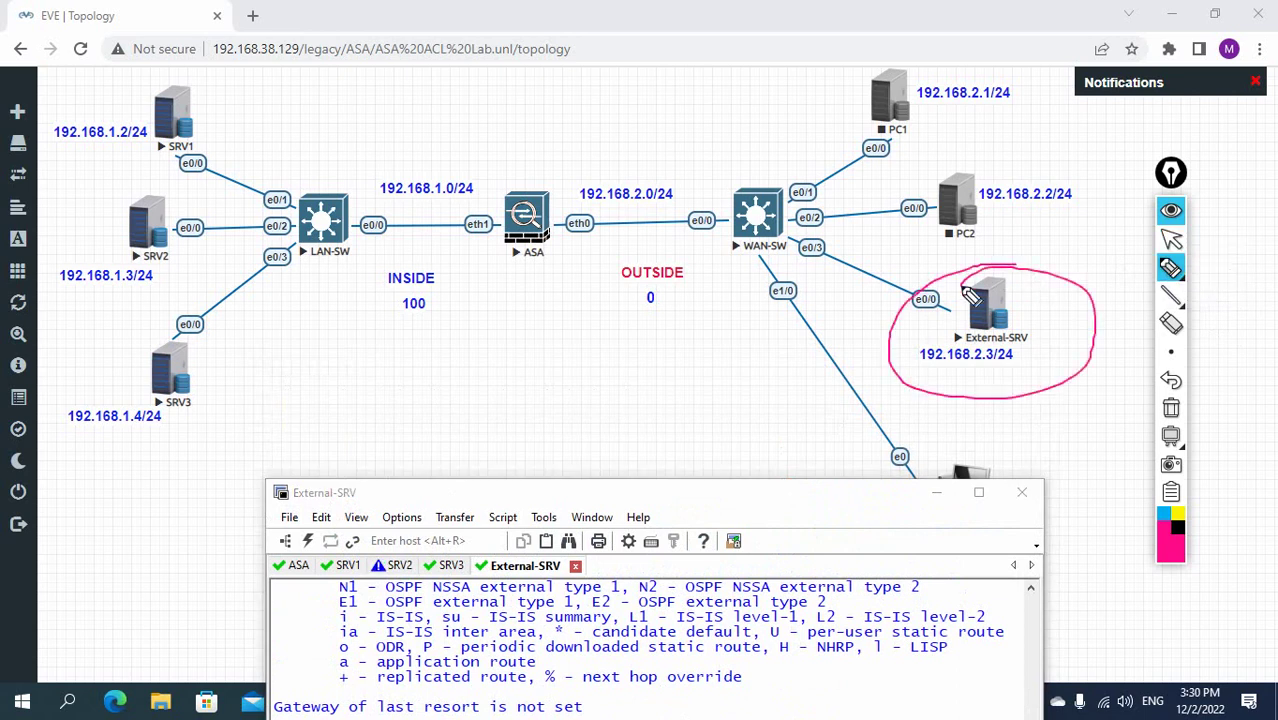
{"action": "mouse_move", "coordinate": [152, 229]}
{"action": "left_mouse_down"}
{"action": "mouse_move", "coordinate": [491, 219]}
{"action": "mouse_move", "coordinate": [752, 231]}
{"action": "mouse_move", "coordinate": [979, 319]}
{"action": "mouse_move", "coordinate": [757, 238]}
{"action": "left_mouse_up"}
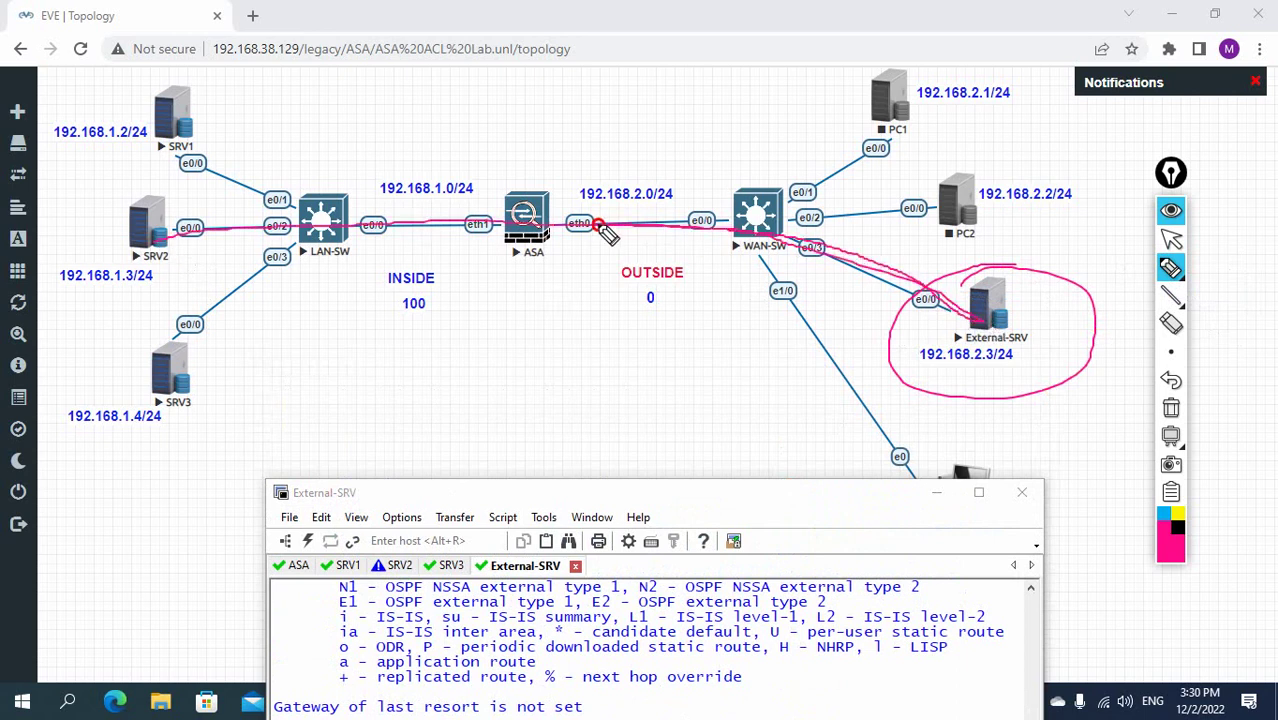
{"action": "mouse_move", "coordinate": [672, 172]}
{"action": "left_mouse_down"}
{"action": "mouse_move", "coordinate": [621, 160]}
{"action": "mouse_move", "coordinate": [578, 178]}
{"action": "mouse_move", "coordinate": [632, 219]}
{"action": "mouse_move", "coordinate": [675, 180]}
{"action": "left_mouse_up"}
{"action": "left_click", "coordinate": [631, 203]}
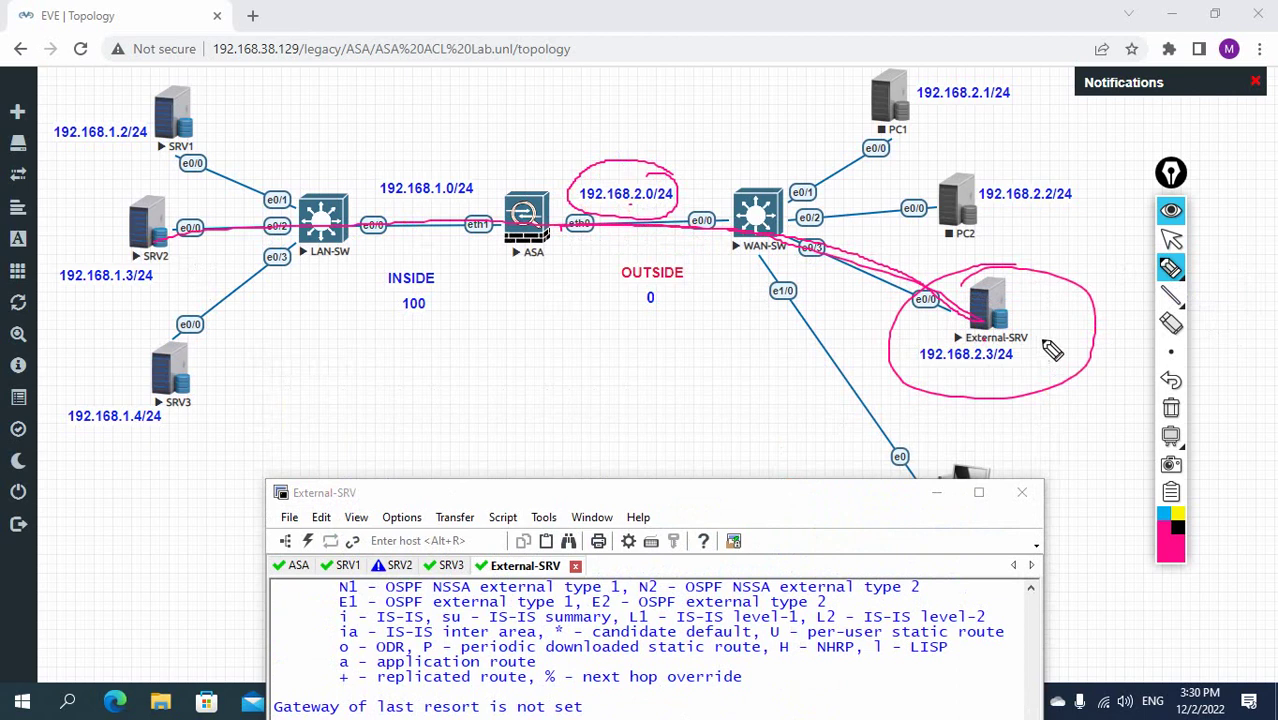
{"action": "left_click", "coordinate": [1171, 408]}
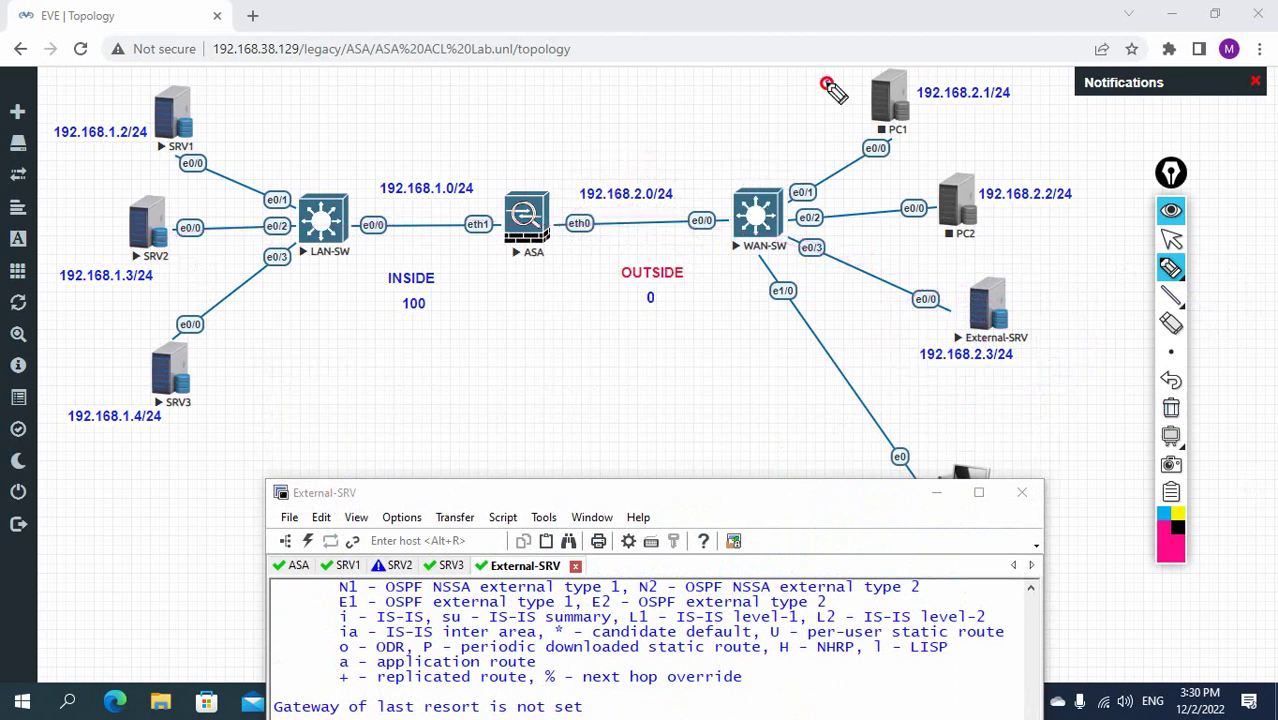
{"action": "mouse_move", "coordinate": [826, 80]}
{"action": "left_mouse_down"}
{"action": "mouse_move", "coordinate": [789, 167]}
{"action": "mouse_move", "coordinate": [817, 163]}
{"action": "left_mouse_up"}
{"action": "mouse_move", "coordinate": [556, 207]}
{"action": "left_mouse_down"}
{"action": "mouse_move", "coordinate": [713, 136]}
{"action": "mouse_move", "coordinate": [745, 190]}
{"action": "left_mouse_up"}
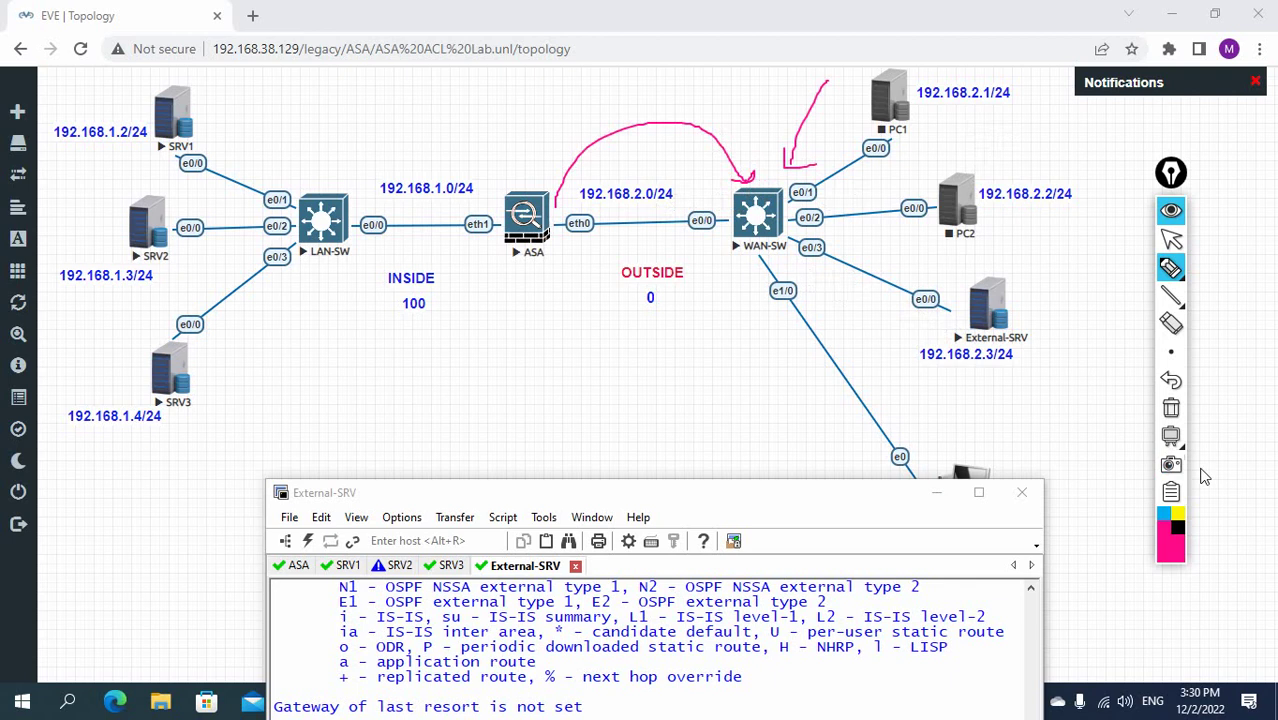
{"action": "left_click", "coordinate": [1170, 408]}
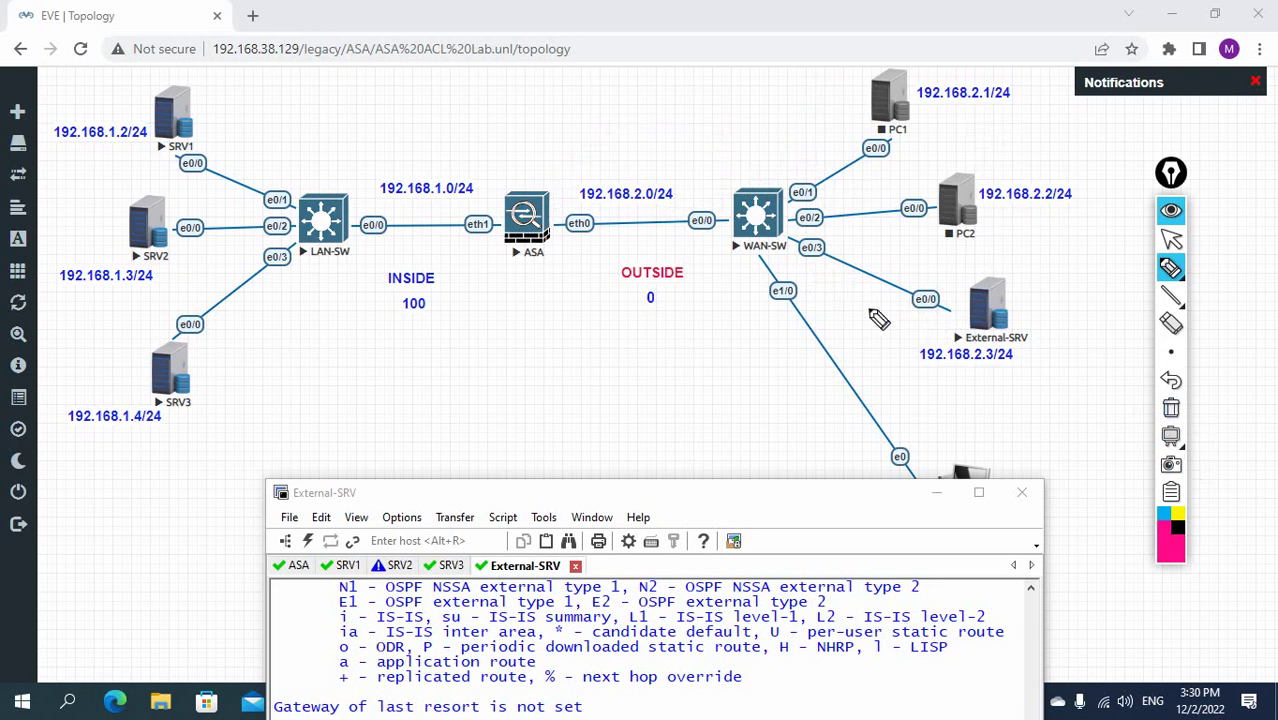
Step: Run exit on External-SRV to leave configuration mode for the privileged prompt
{"action": "left_click", "coordinate": [1172, 237]}
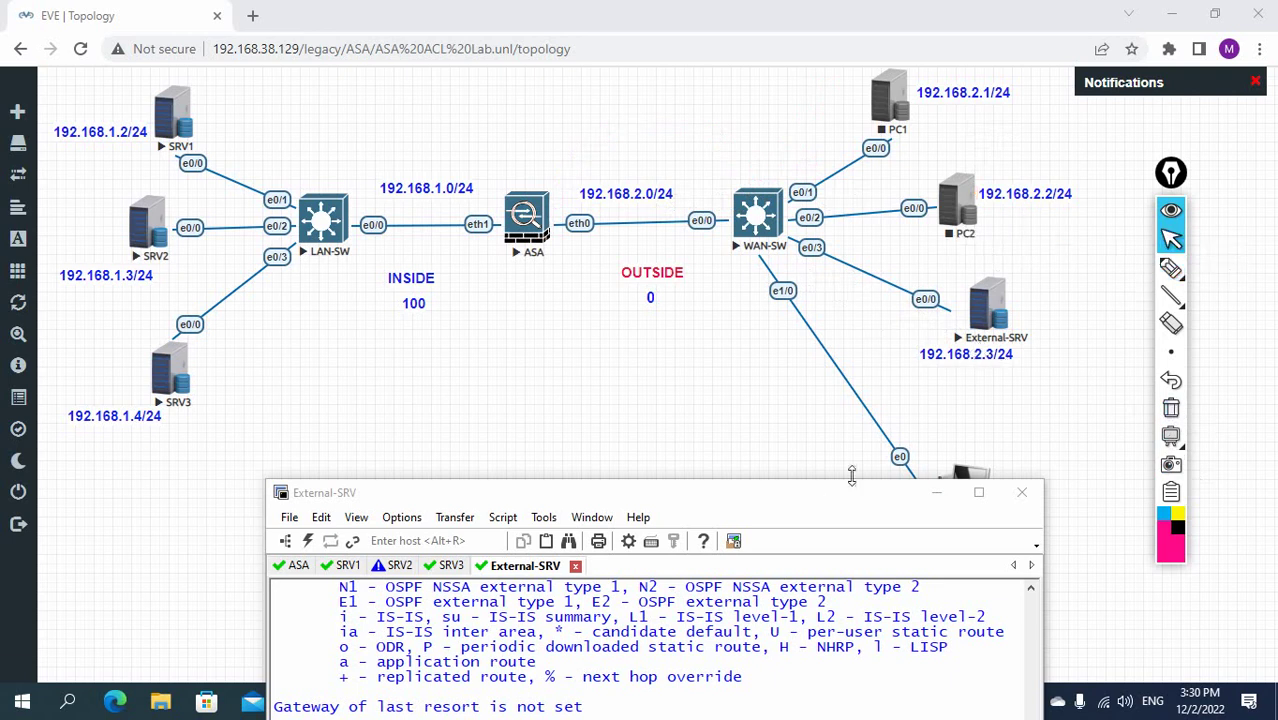
{"action": "left_click_drag", "start_coordinate": [827, 500], "coordinate": [835, 257]}
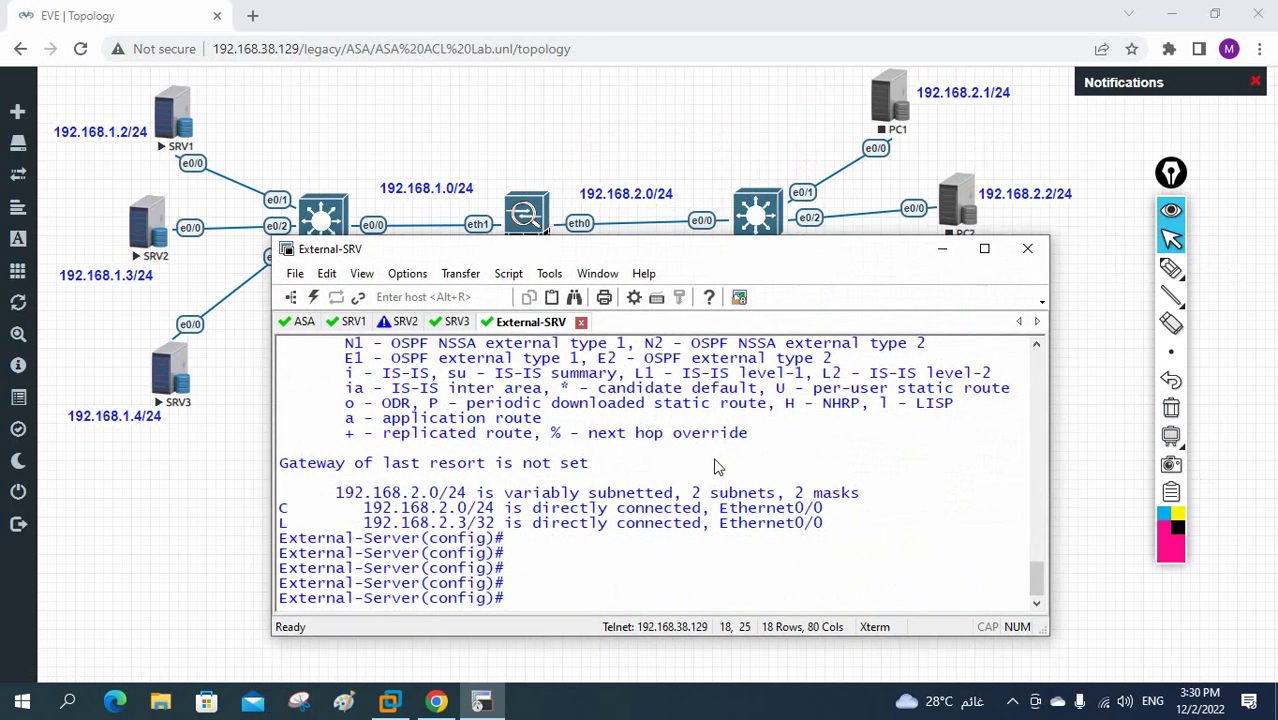
{"action": "type", "text": "exit"}
{"action": "key", "text": "Return"}
{"action": "key", "text": "Return"}
{"action": "key", "text": "Return"}
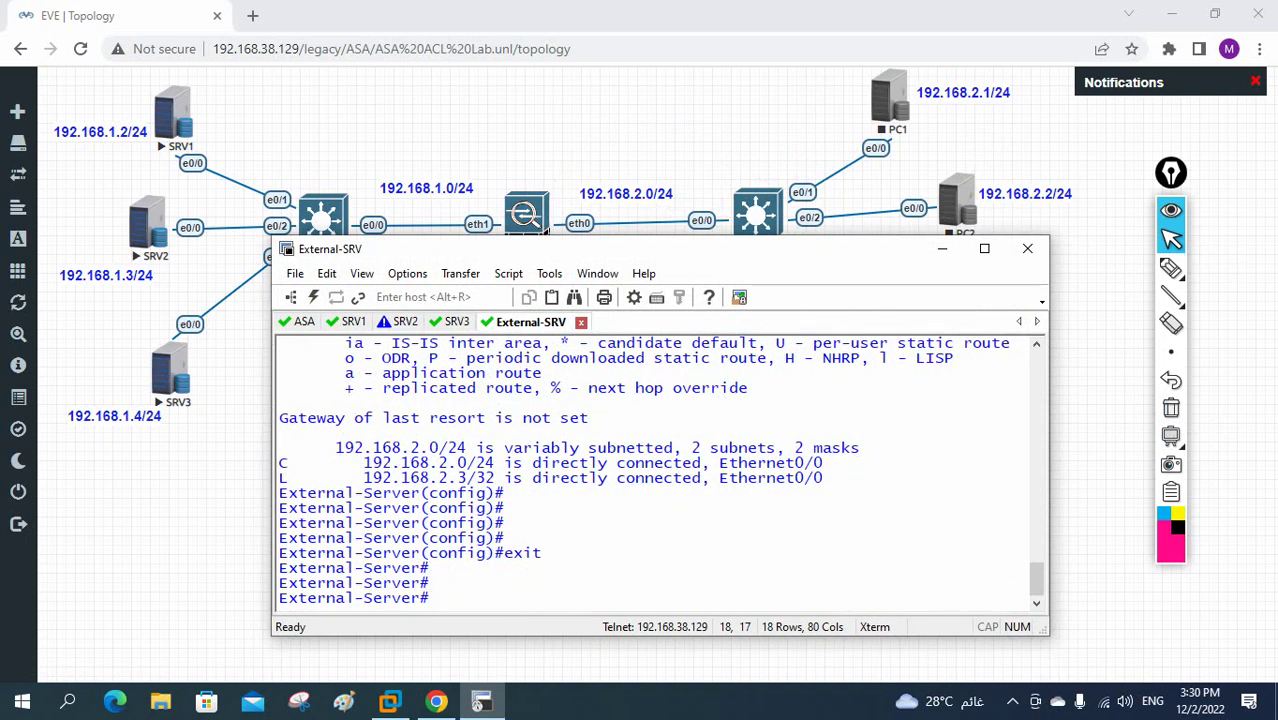
Step: Enable ICMP debugging on External-SRV with debug ip icmp
{"action": "type", "text": "dub"}
{"action": "key", "text": "Tab"}
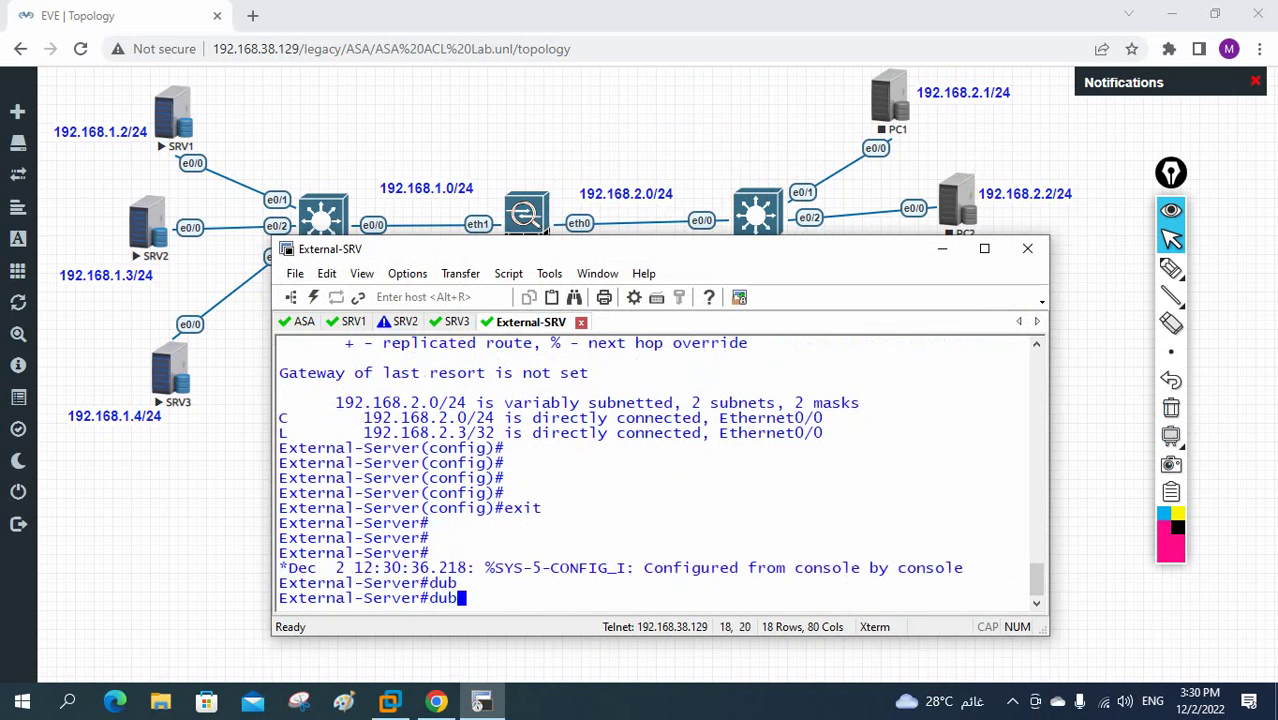
{"action": "key", "text": "BackSpace"}
{"action": "key", "text": "BackSpace"}
{"action": "type", "text": "e"}
{"action": "key", "text": "Tab"}
{"action": "type", "text": "bu"}
{"action": "key", "text": "Tab"}
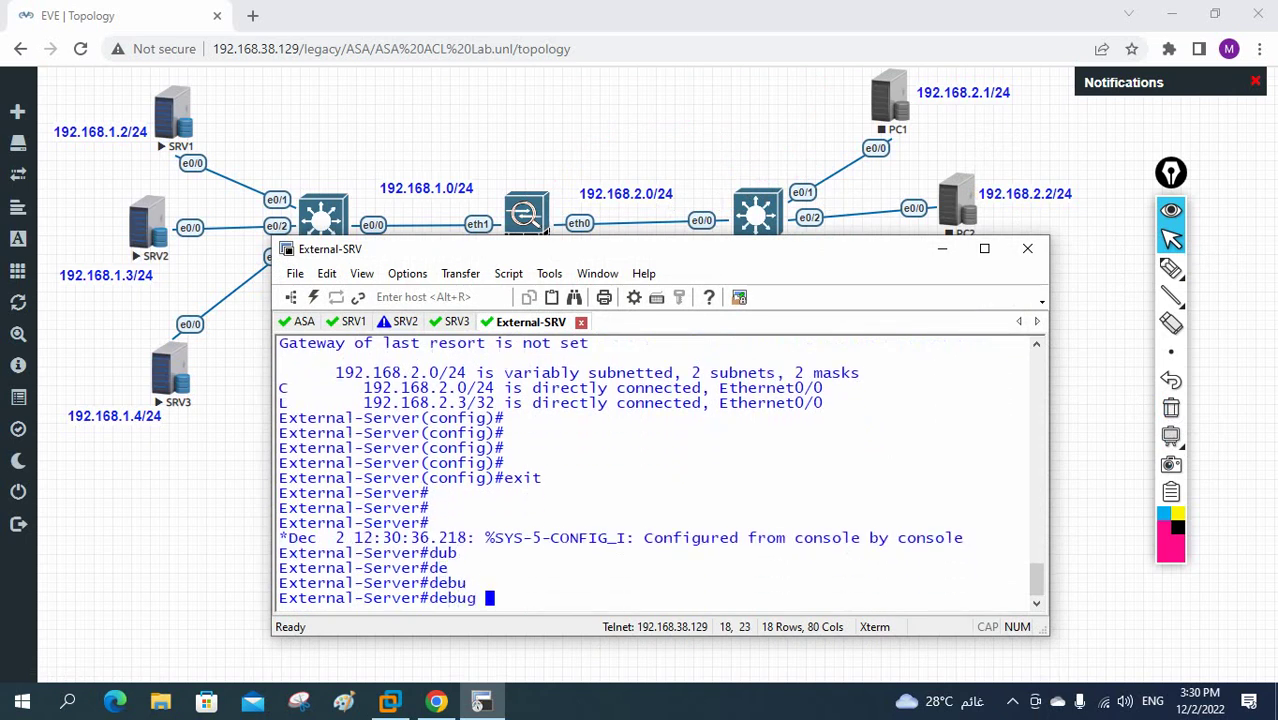
{"action": "type", "text": "ip icmp"}
{"action": "key", "text": "Return"}
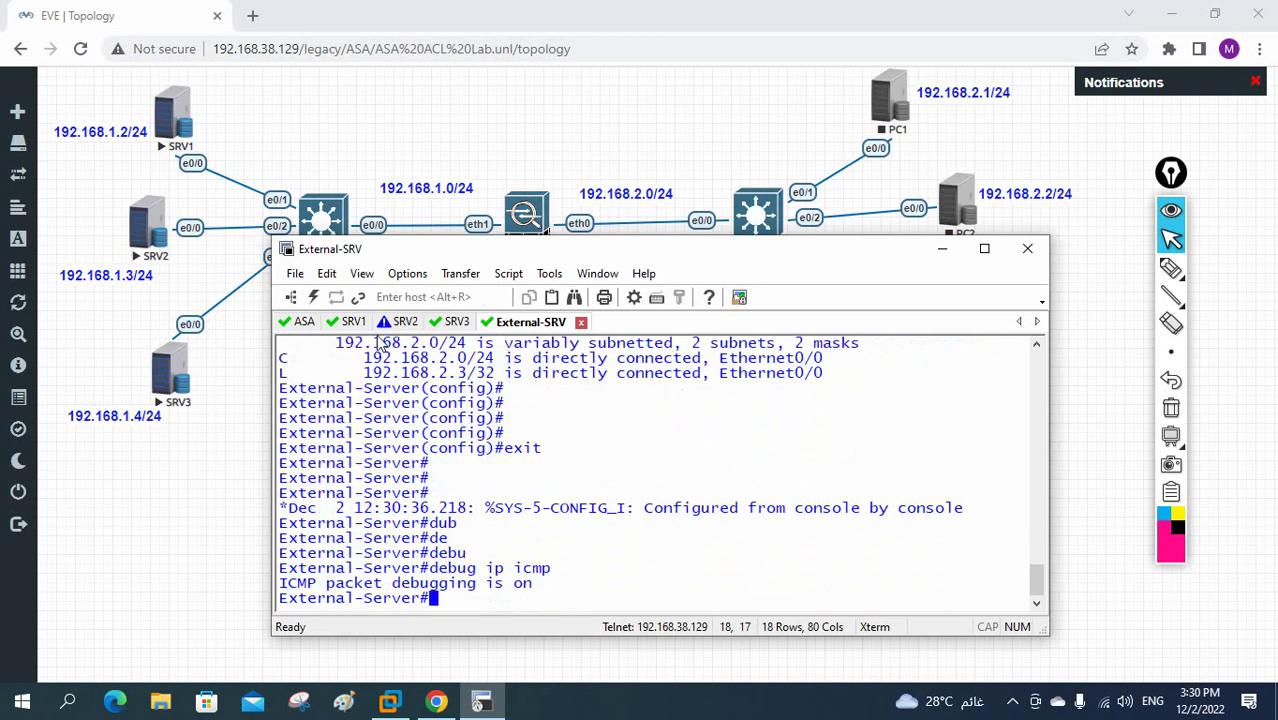
Step: Re-run the ping to 192.168.2.3 from SRV1
{"action": "left_click", "coordinate": [352, 321]}
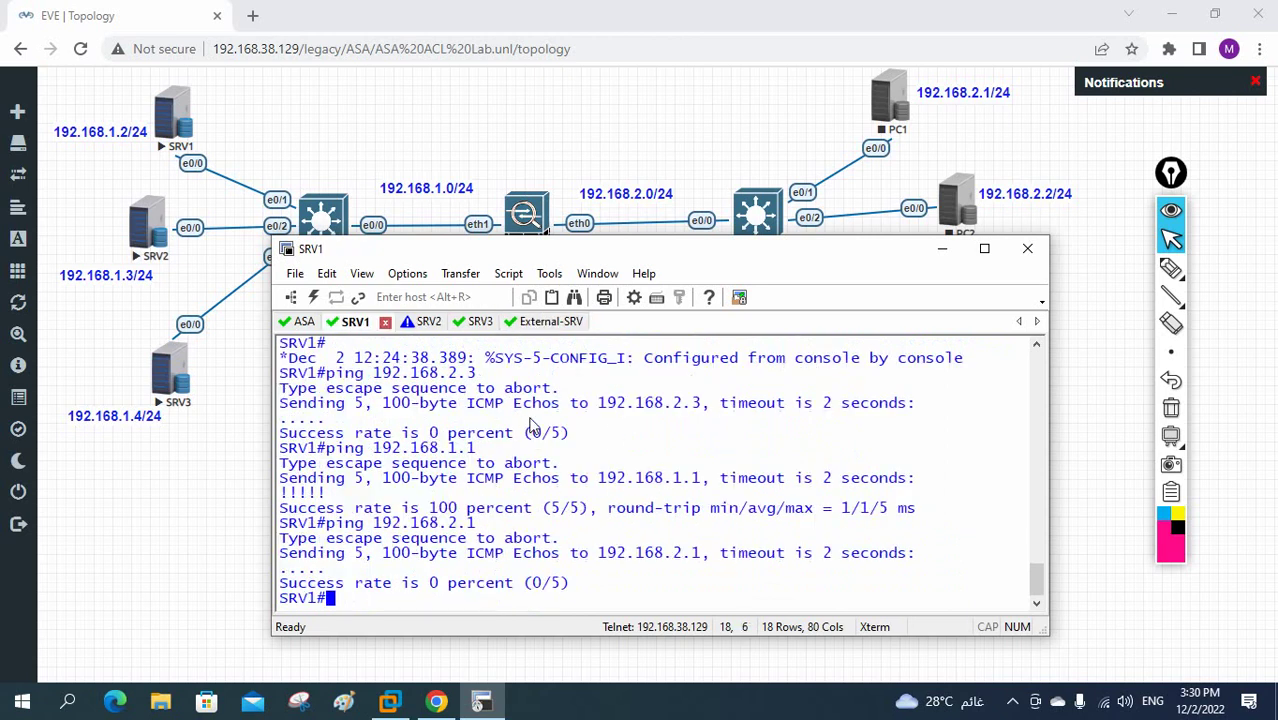
{"action": "key", "text": "Up"}
{"action": "key", "text": "Up"}
{"action": "key", "text": "Up"}
{"action": "key", "text": "Down"}
{"action": "key", "text": "Down"}
{"action": "key", "text": "Down"}
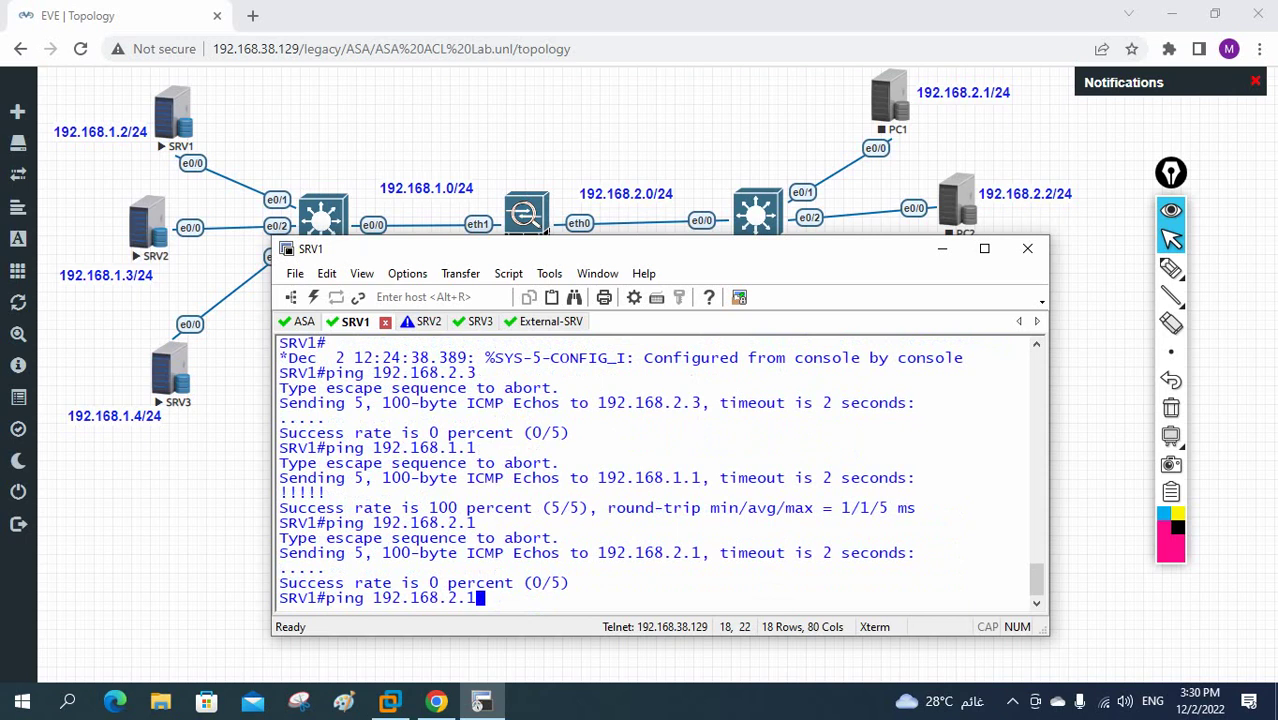
{"action": "key", "text": "Up"}
{"action": "key", "text": "Up"}
{"action": "key", "text": "Up"}
{"action": "key", "text": "Up"}
{"action": "key", "text": "Down"}
{"action": "left_click_drag", "start_coordinate": [688, 250], "coordinate": [590, 201]}
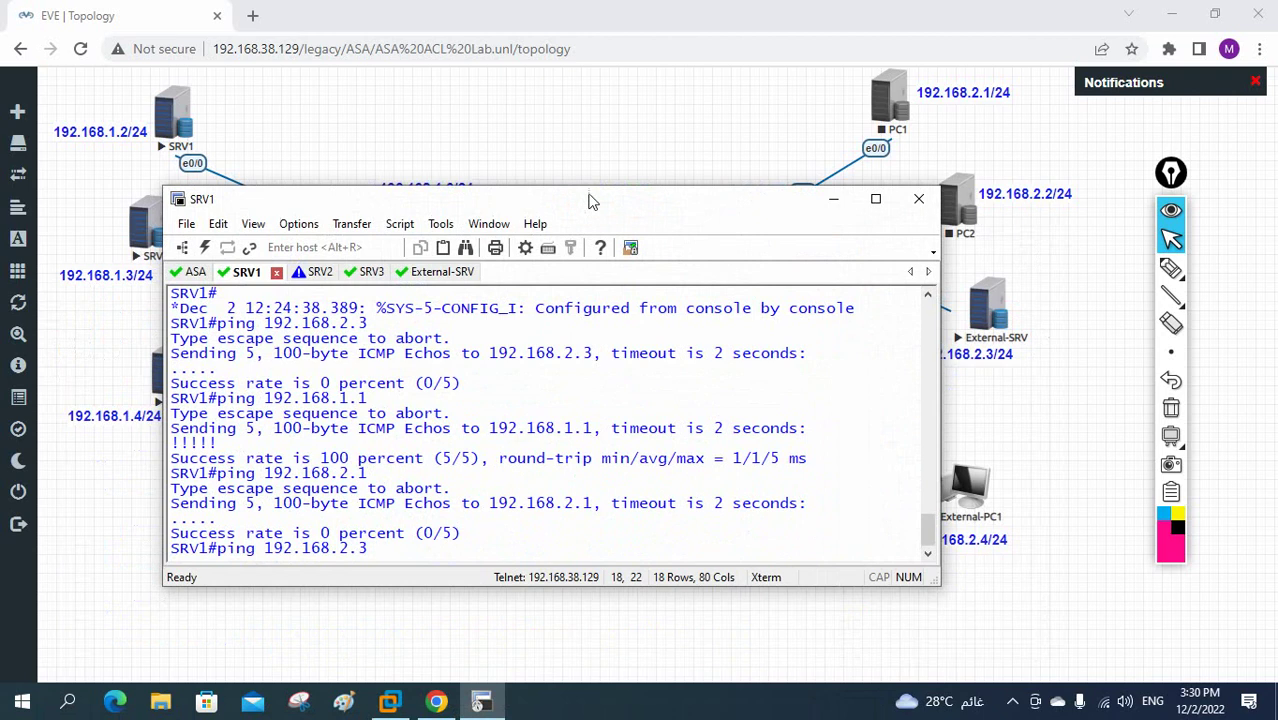
{"action": "type", "text": "."}
{"action": "key", "text": "Return"}
Step: Maximize External-SRV's console, highlight the five echo replies to 192.168.1.2, then restore it
{"action": "left_click", "coordinate": [410, 276]}
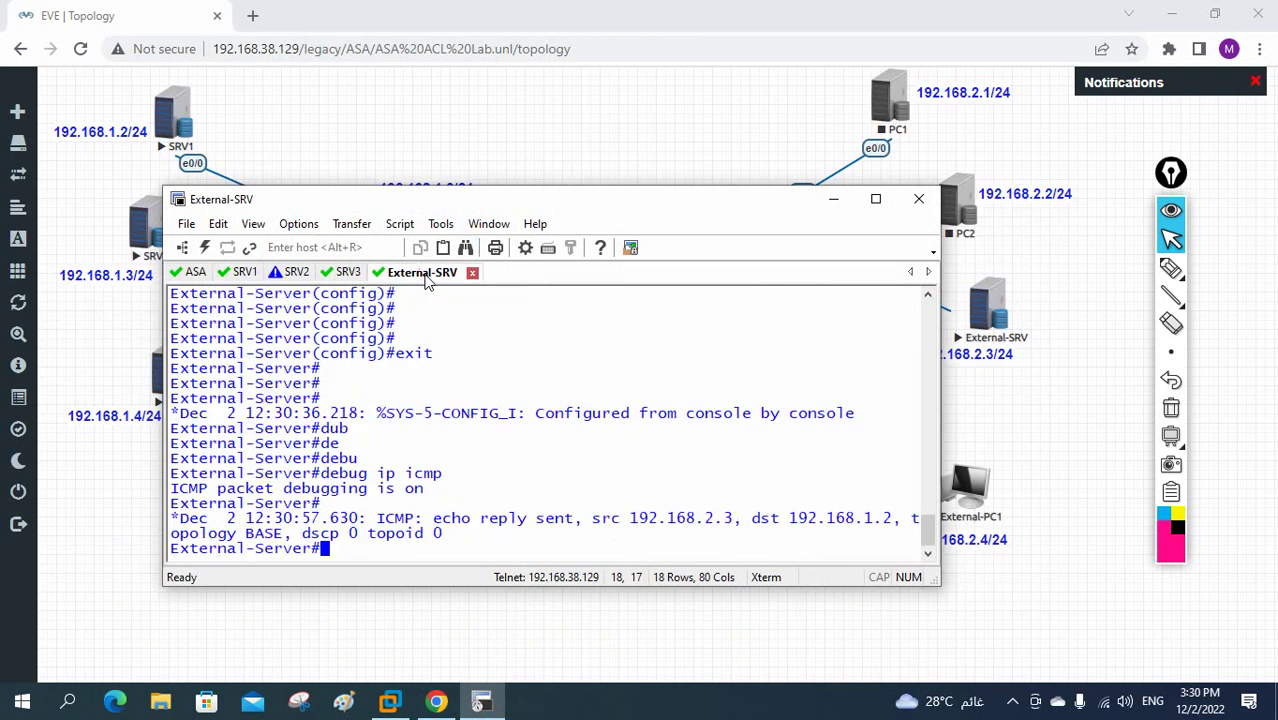
{"action": "left_click_drag", "start_coordinate": [673, 205], "coordinate": [716, 143]}
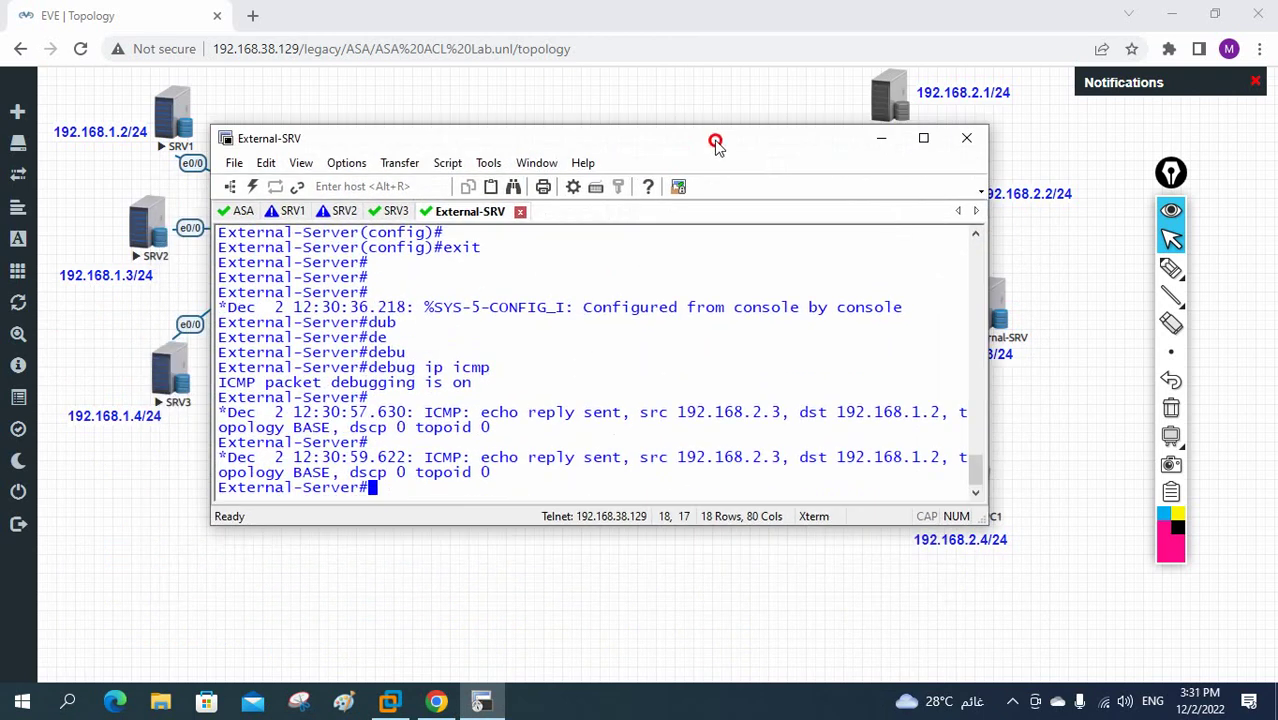
{"action": "left_click", "coordinate": [920, 138]}
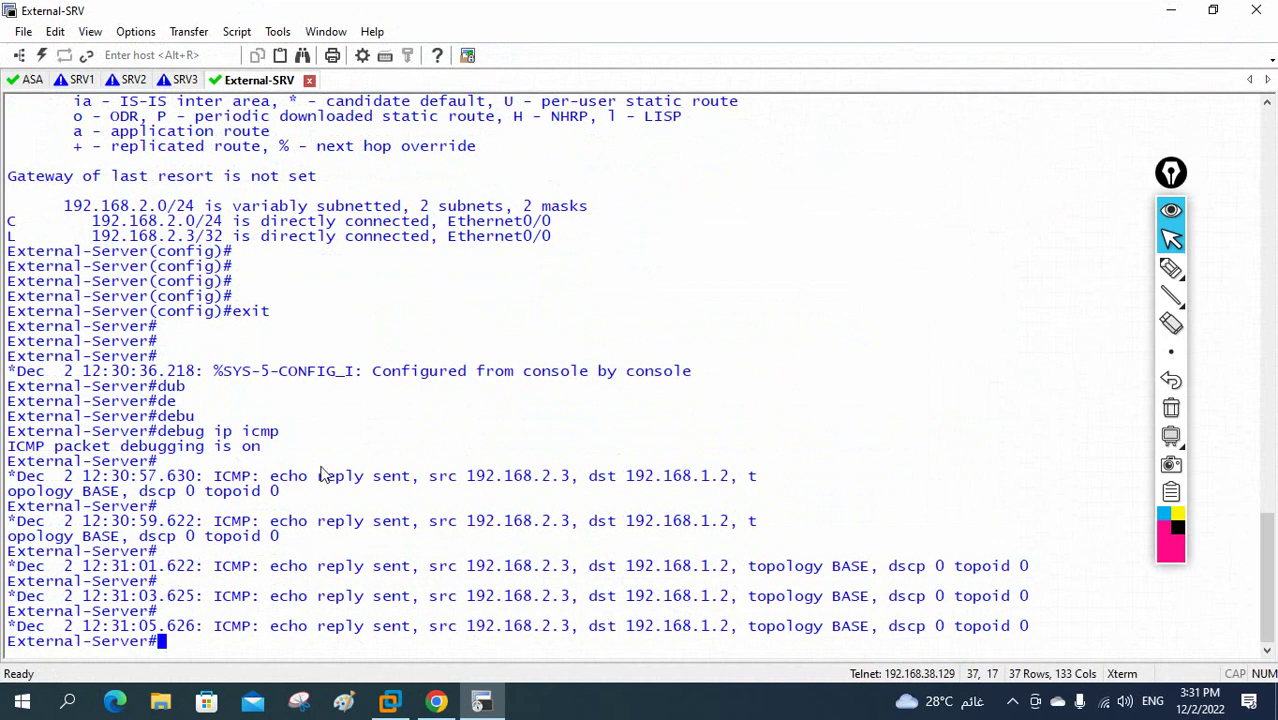
{"action": "left_click_drag", "start_coordinate": [318, 478], "coordinate": [912, 625]}
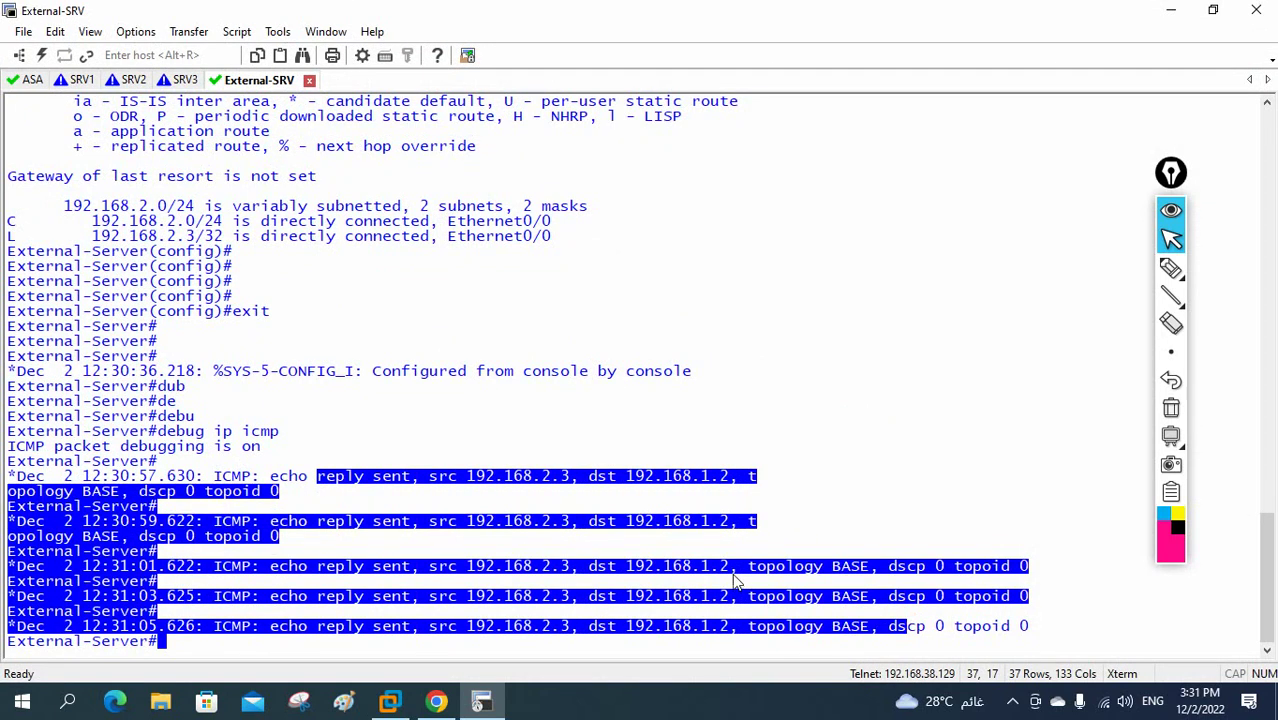
{"action": "left_click", "coordinate": [1213, 10]}
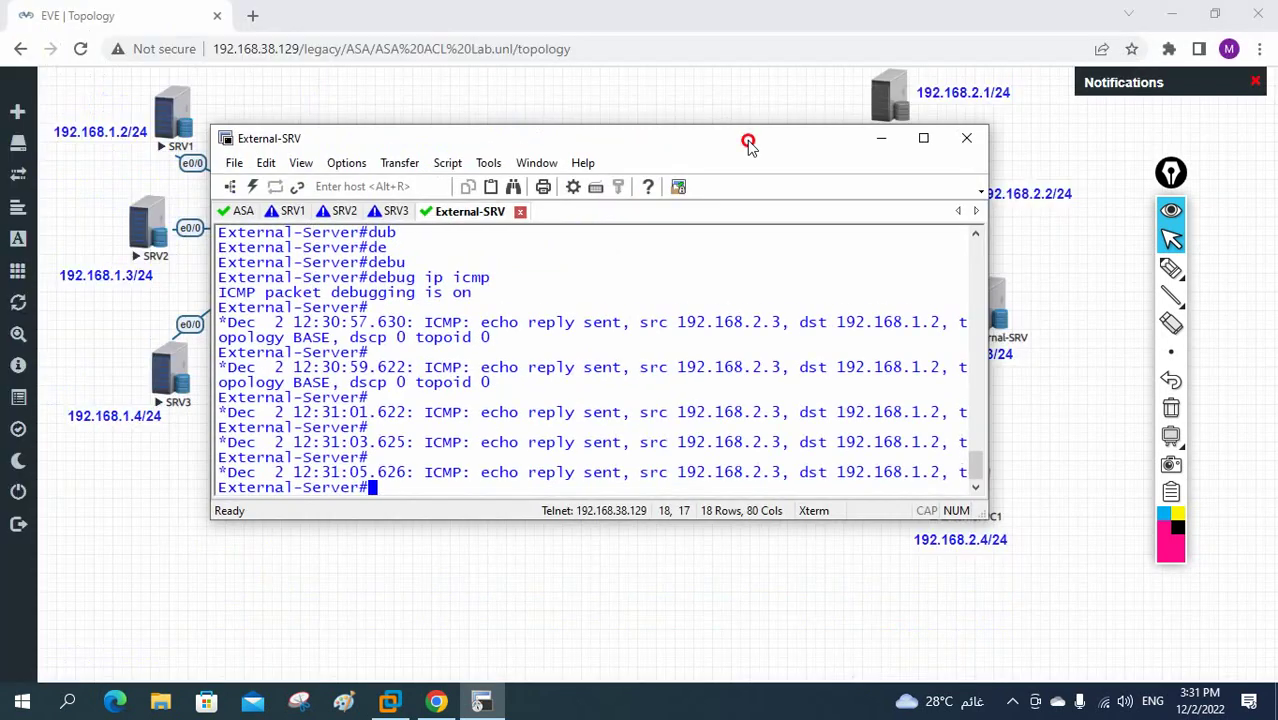
{"action": "left_click_drag", "start_coordinate": [747, 140], "coordinate": [652, 377]}
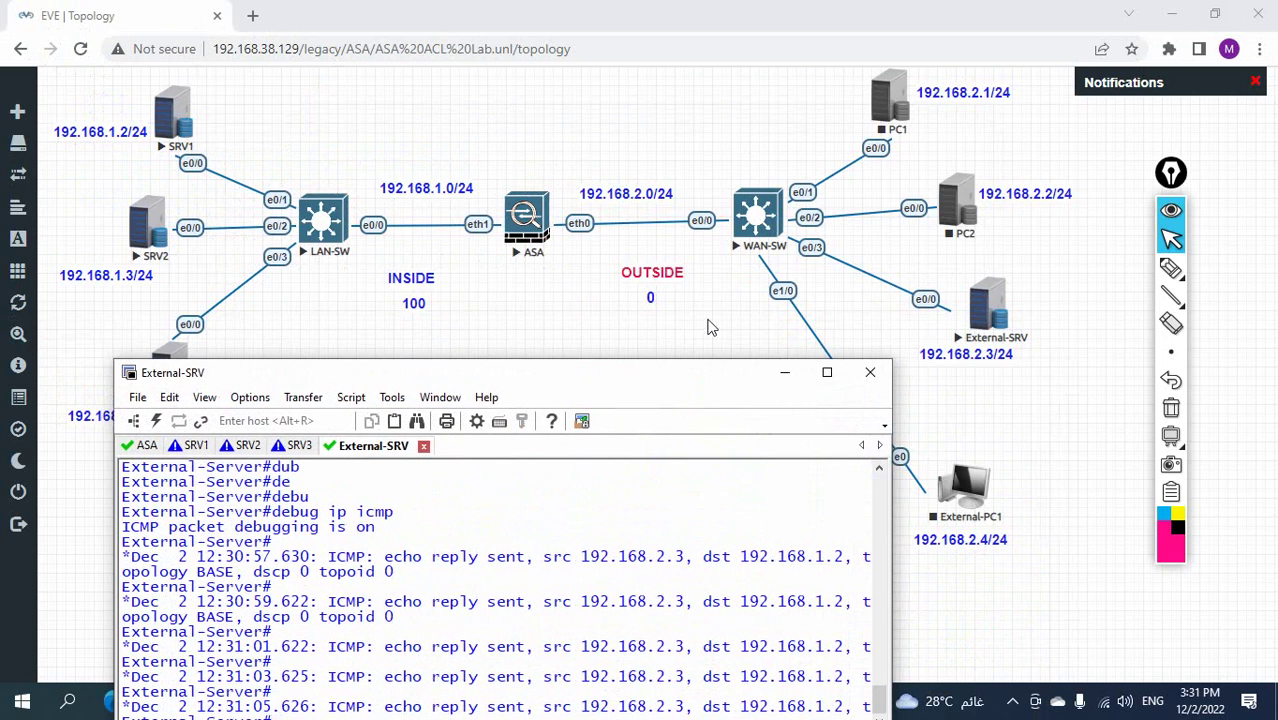
Step: Sketch the traffic path from SRV2 to External-SRV and back toward LAN-SW
{"action": "left_click", "coordinate": [1170, 268]}
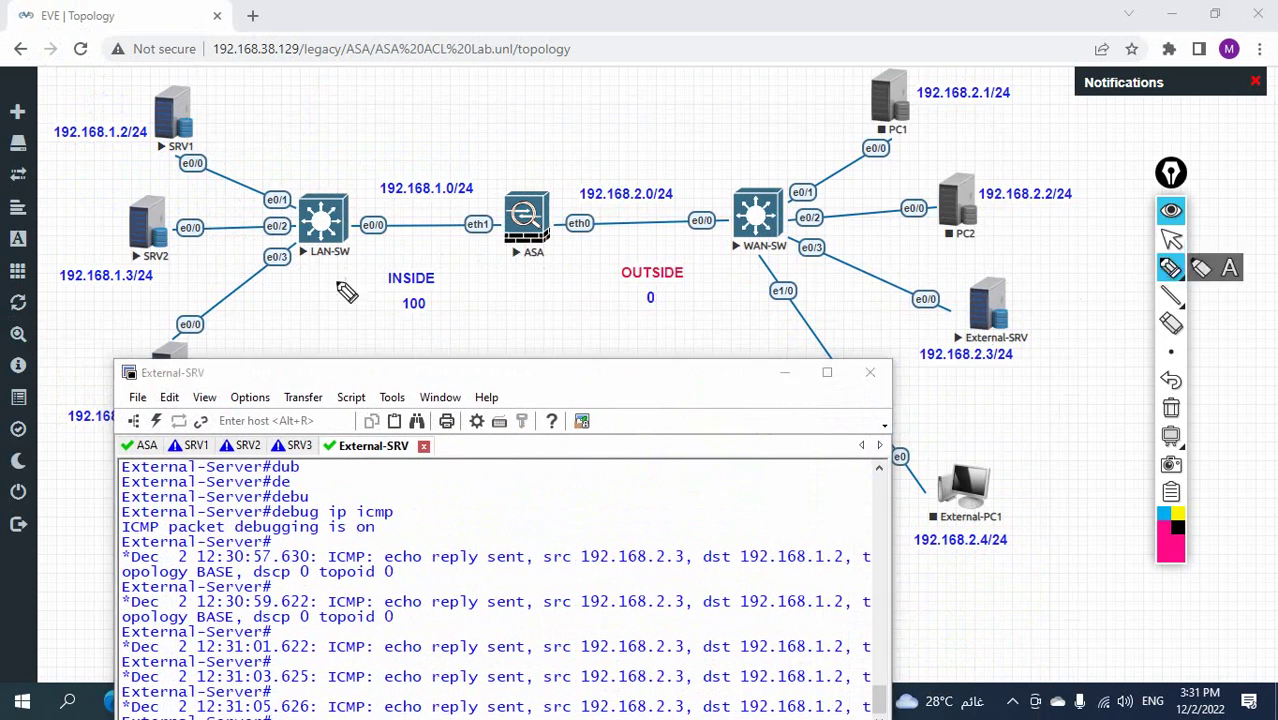
{"action": "mouse_move", "coordinate": [172, 248]}
{"action": "left_mouse_down"}
{"action": "mouse_move", "coordinate": [193, 226]}
{"action": "mouse_move", "coordinate": [549, 213]}
{"action": "mouse_move", "coordinate": [724, 226]}
{"action": "mouse_move", "coordinate": [956, 332]}
{"action": "mouse_move", "coordinate": [869, 278]}
{"action": "mouse_move", "coordinate": [684, 217]}
{"action": "mouse_move", "coordinate": [409, 199]}
{"action": "mouse_move", "coordinate": [320, 218]}
{"action": "left_mouse_up"}
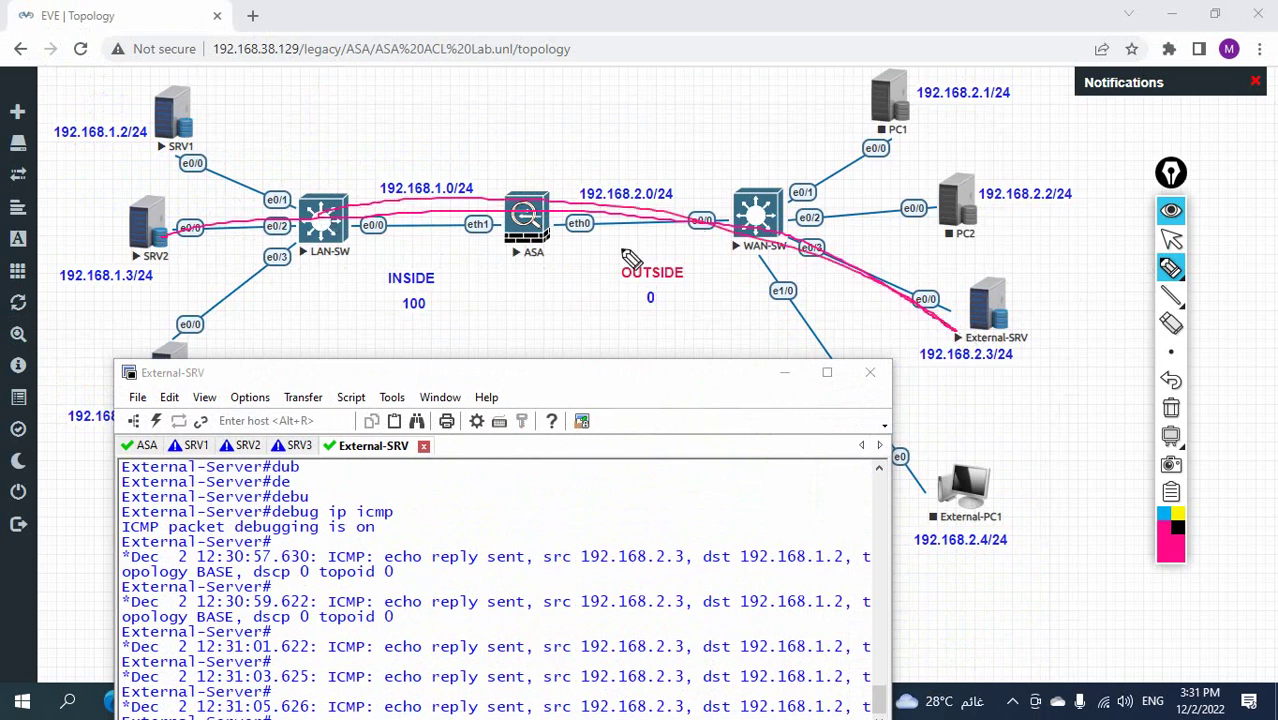
{"action": "left_click_drag", "start_coordinate": [636, 188], "coordinate": [596, 262]}
Step: Clear the annotations and bring External-SRV's console into view with fresh prompts
{"action": "left_click", "coordinate": [1170, 407]}
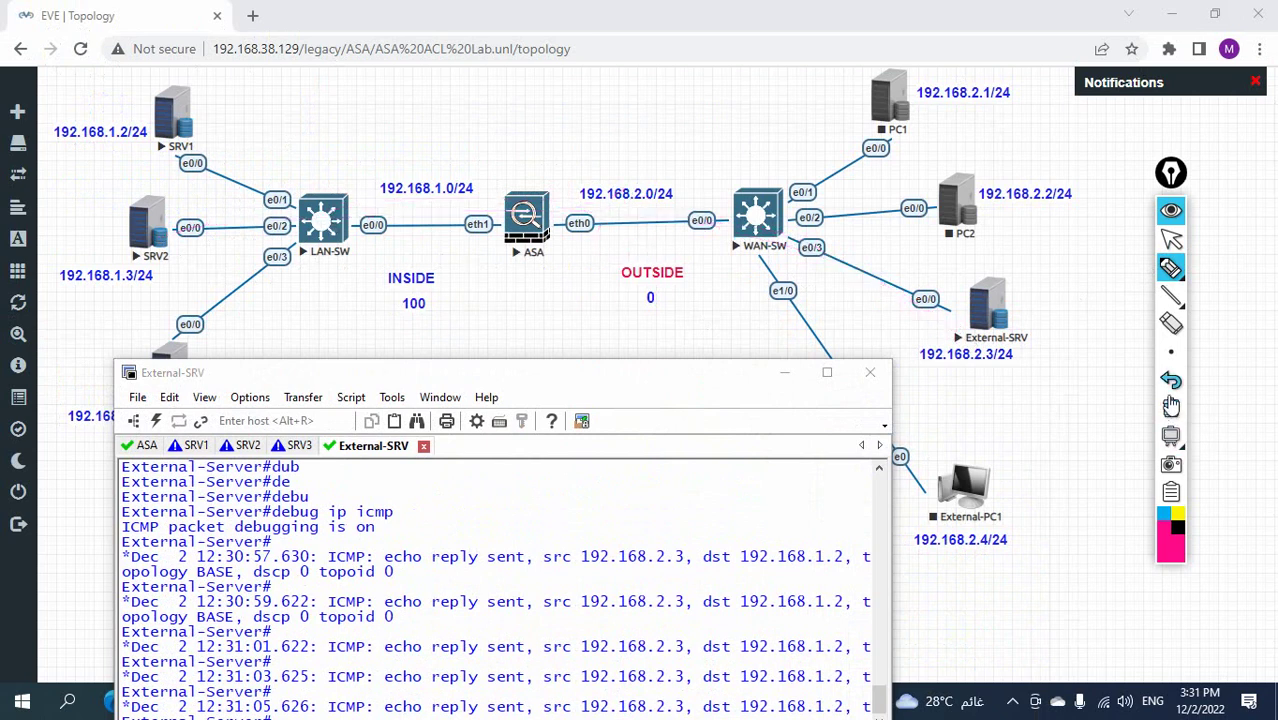
{"action": "left_click", "coordinate": [1171, 240]}
{"action": "left_click_drag", "start_coordinate": [721, 374], "coordinate": [795, 180]}
{"action": "key", "text": "Return"}
{"action": "key", "text": "Return"}
{"action": "key", "text": "Return"}
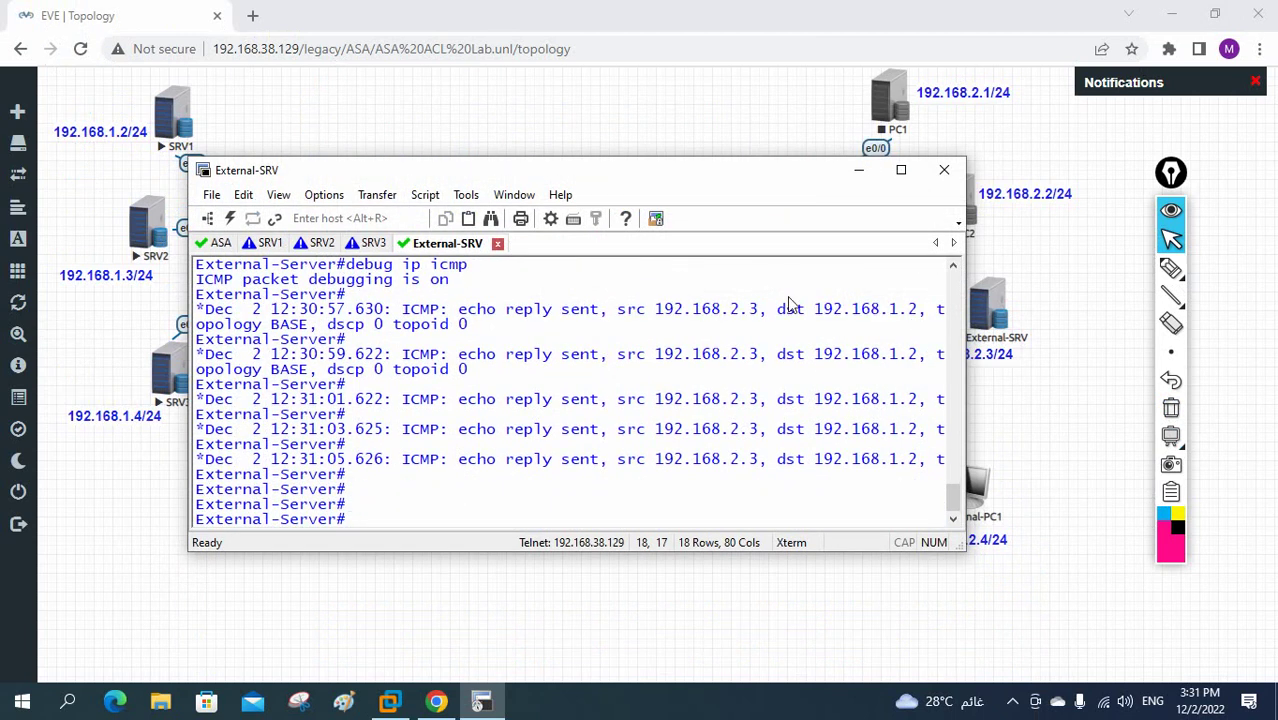
Step: Turn off debugging on External-Server and add default route 0.0.0.0 0.0.0.0 via 192.168.2.1
{"action": "type", "text": "u all"}
{"action": "key", "text": "Return"}
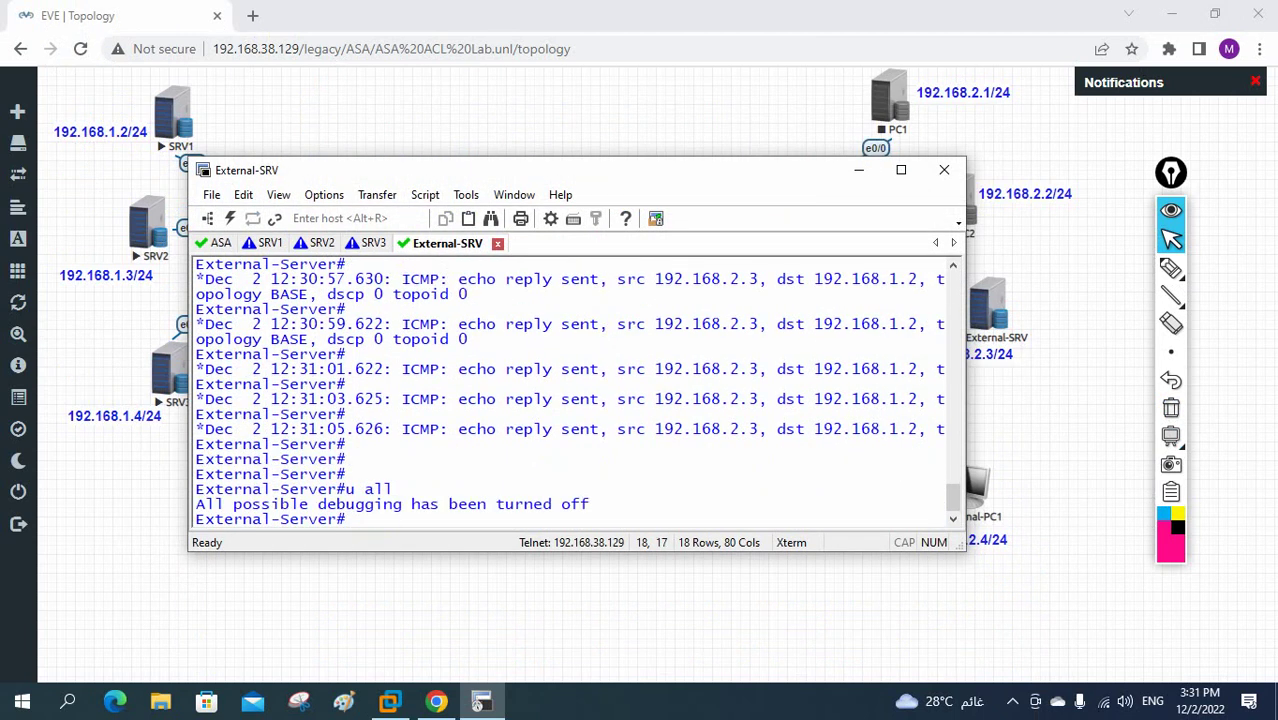
{"action": "type", "text": "config t"}
{"action": "key", "text": "Return"}
{"action": "type", "text": "ip"}
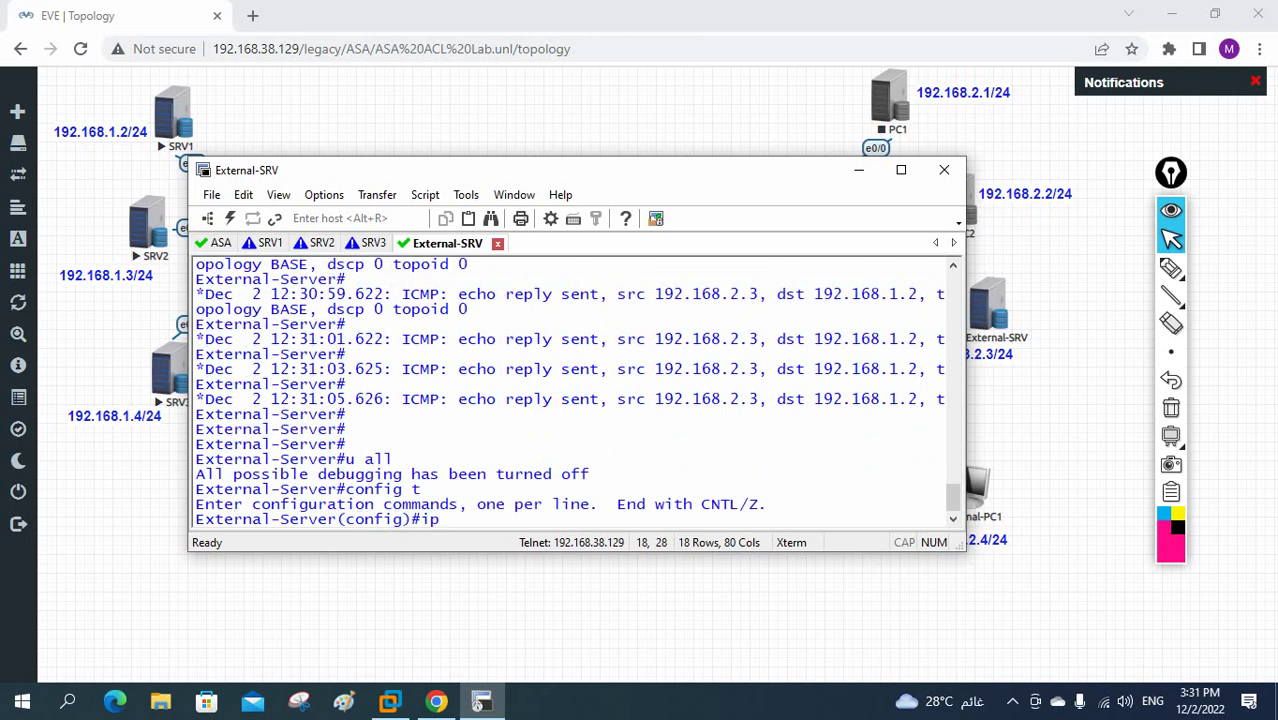
{"action": "type", "text": " route 0.0.0."}
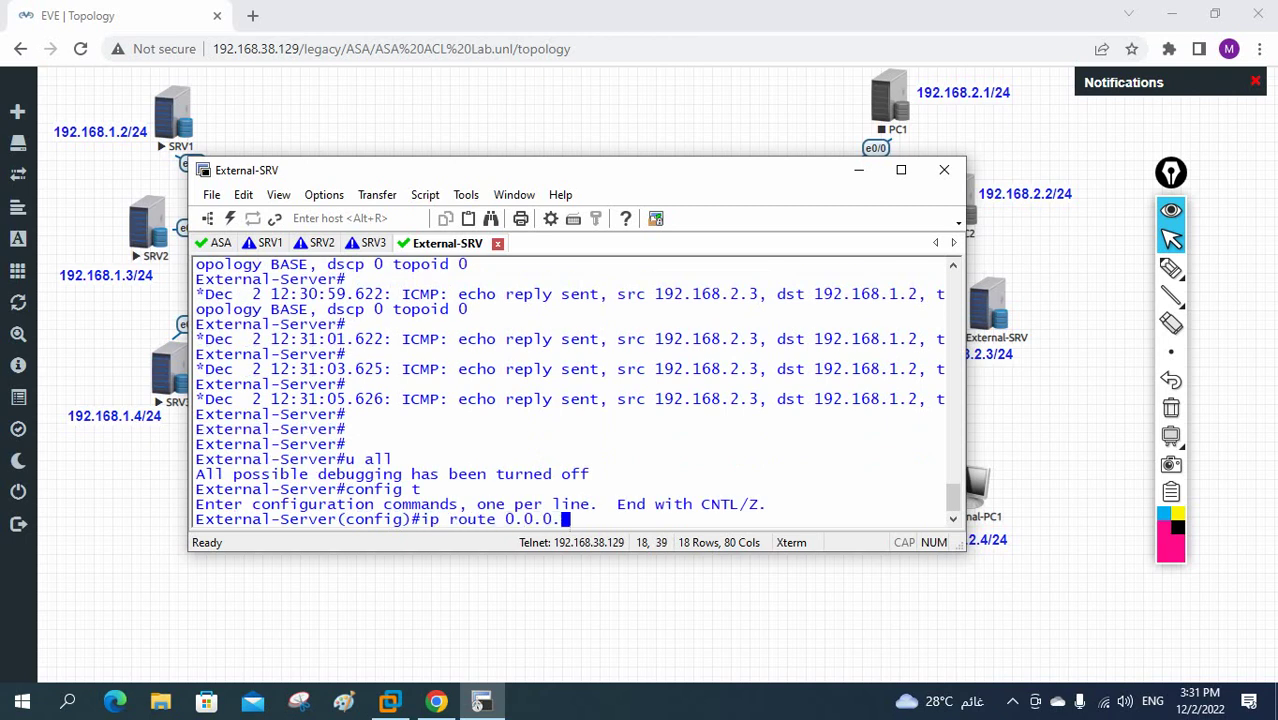
{"action": "type", "text": "0 0.0.0.0"}
{"action": "type", "text": " 192.168"}
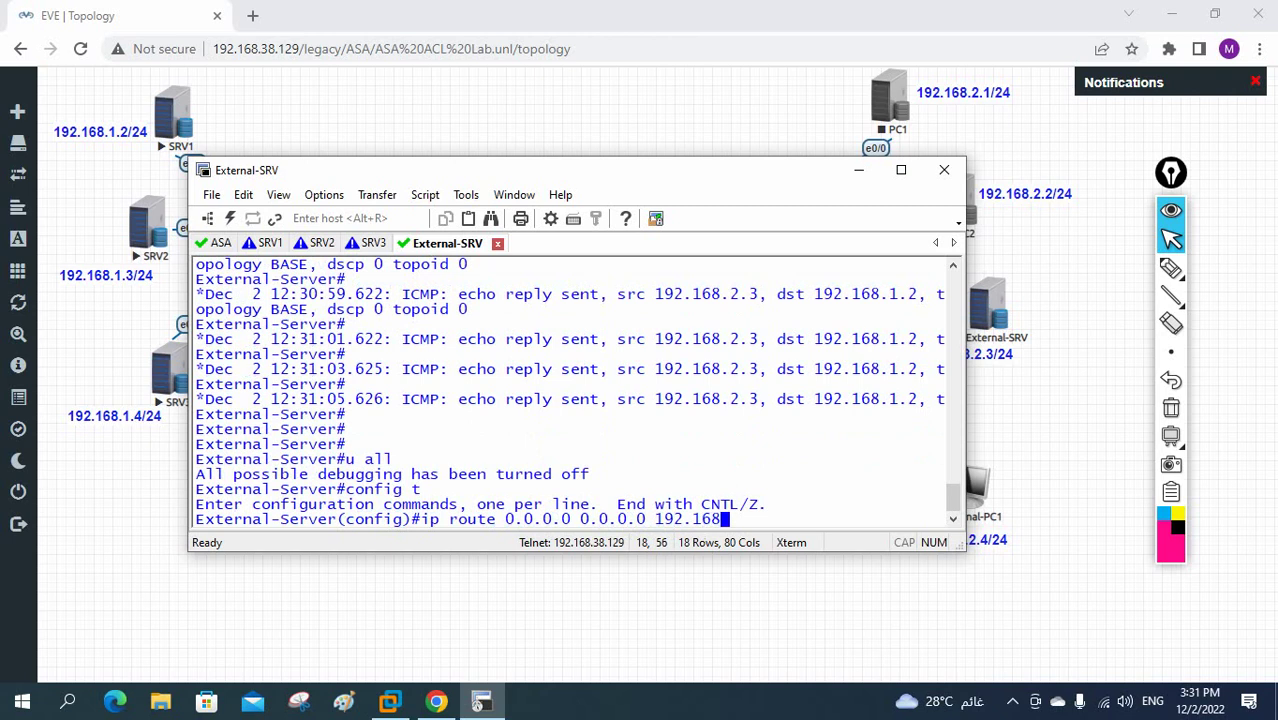
{"action": "type", "text": ".2.1"}
{"action": "key", "text": "Return"}
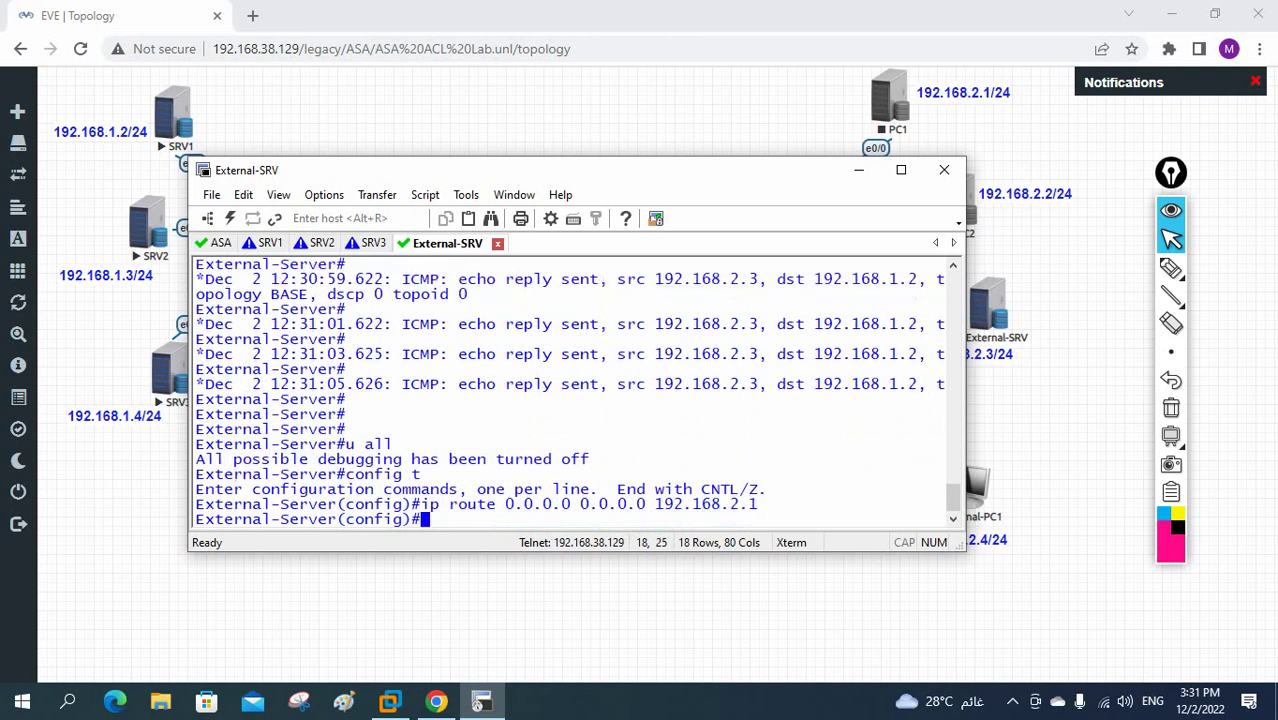
Step: Re-ping 192.168.2.3 from SRV1, which now succeeds
{"action": "left_click", "coordinate": [262, 243]}
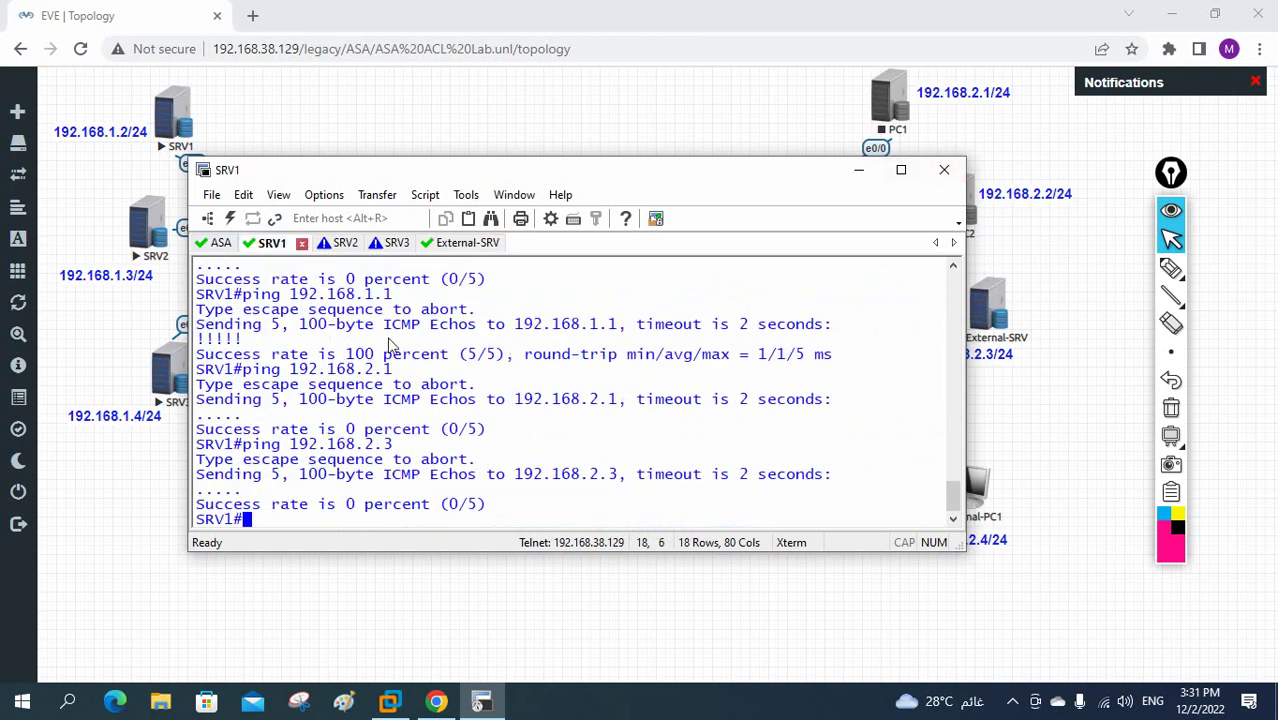
{"action": "key", "text": "Up"}
{"action": "key", "text": "Return"}
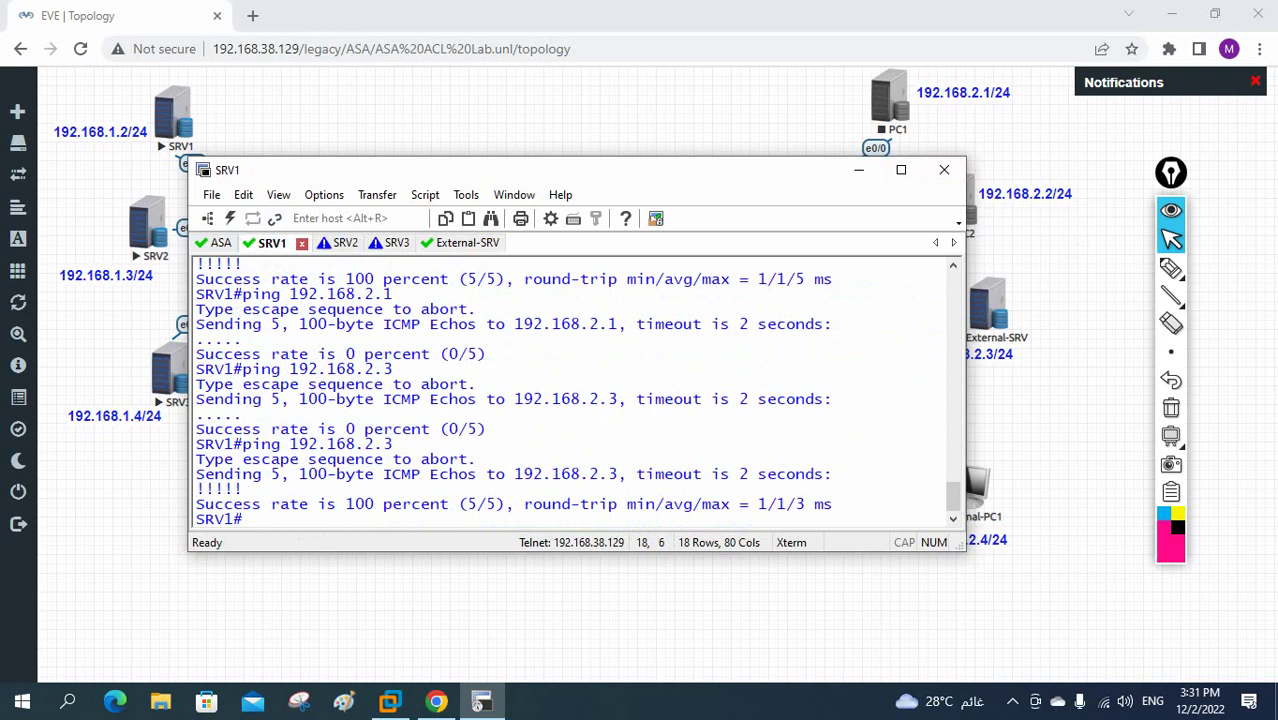
{"action": "left_click_drag", "start_coordinate": [870, 510], "coordinate": [328, 459]}
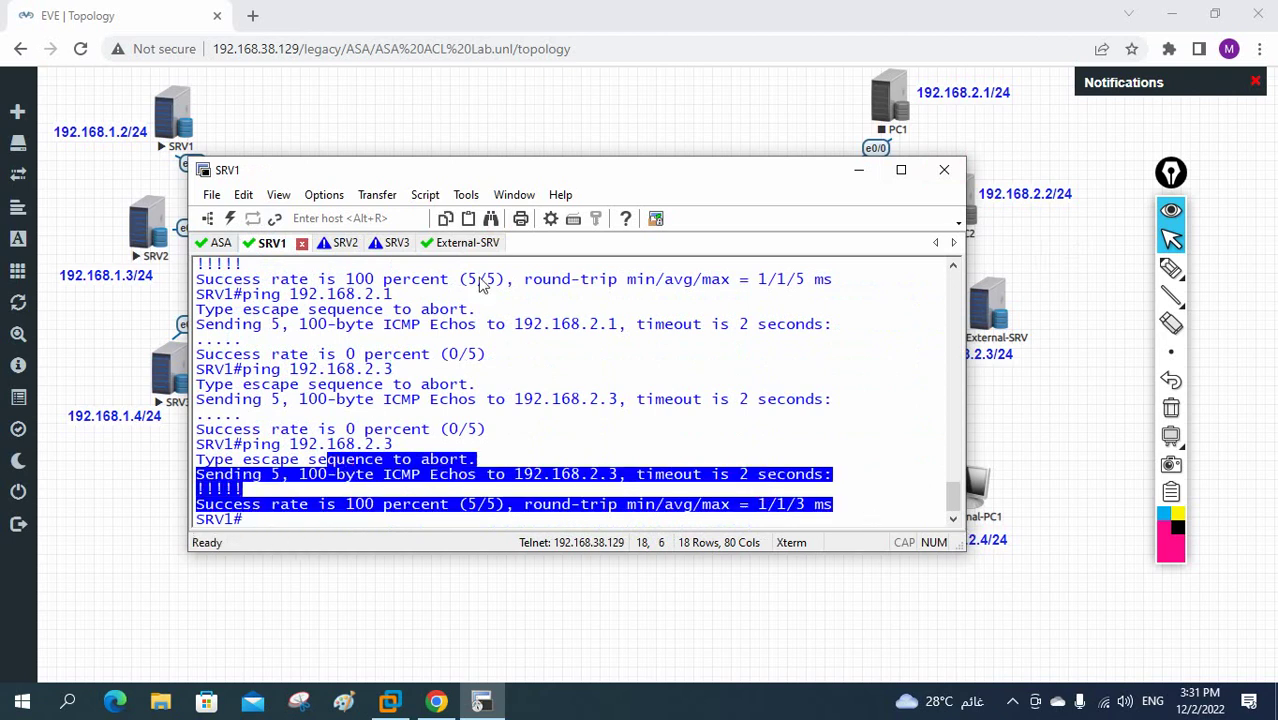
{"action": "left_click_drag", "start_coordinate": [537, 175], "coordinate": [612, 366]}
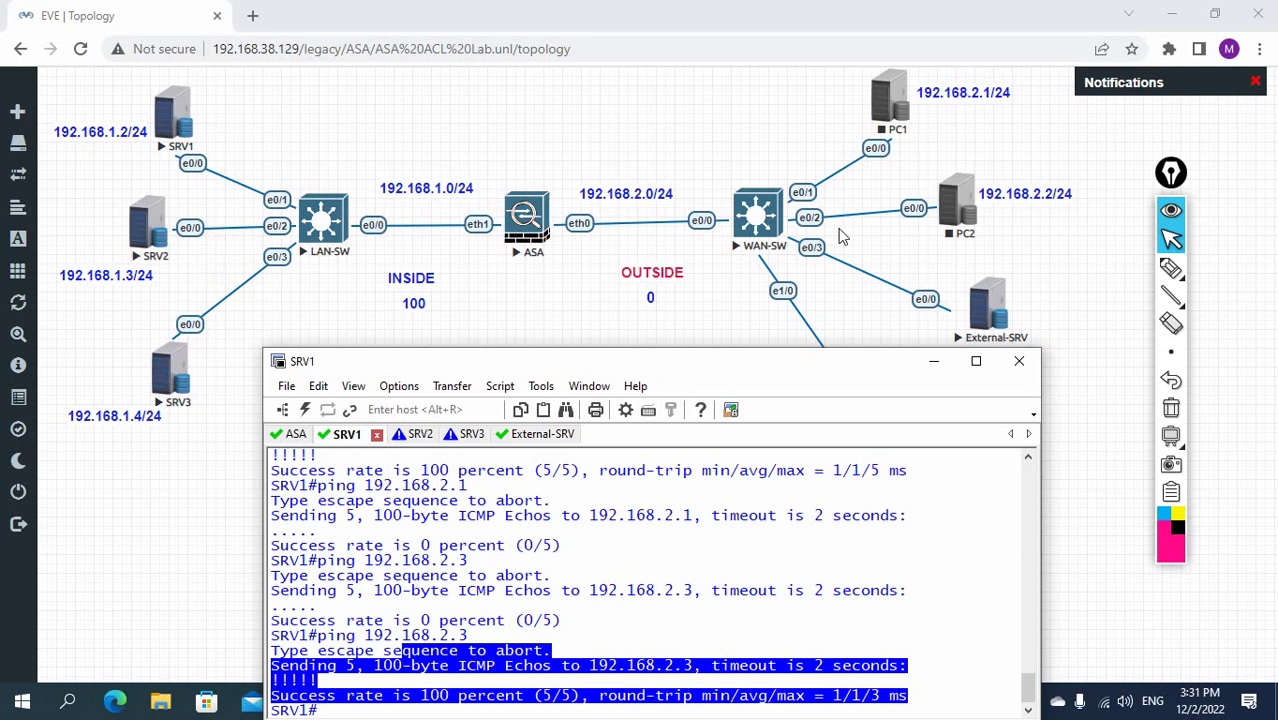
{"action": "left_click_drag", "start_coordinate": [736, 362], "coordinate": [720, 107]}
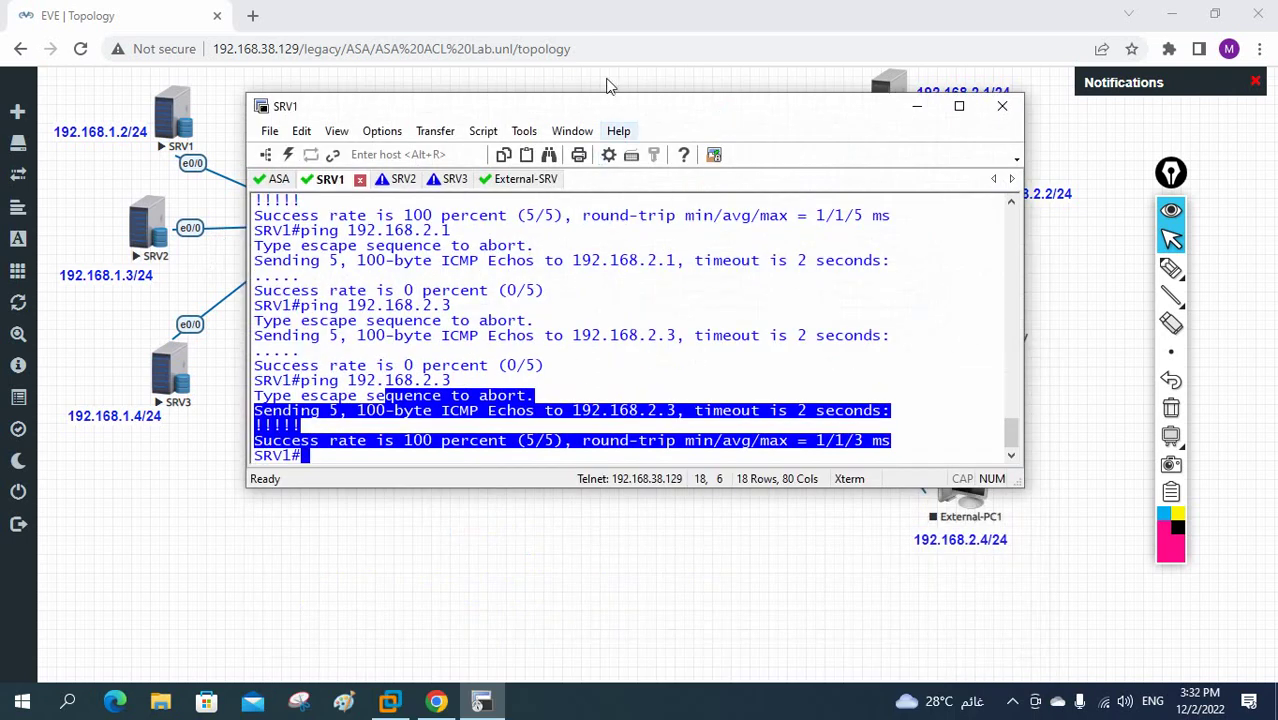
{"action": "left_click_drag", "start_coordinate": [618, 116], "coordinate": [648, 162]}
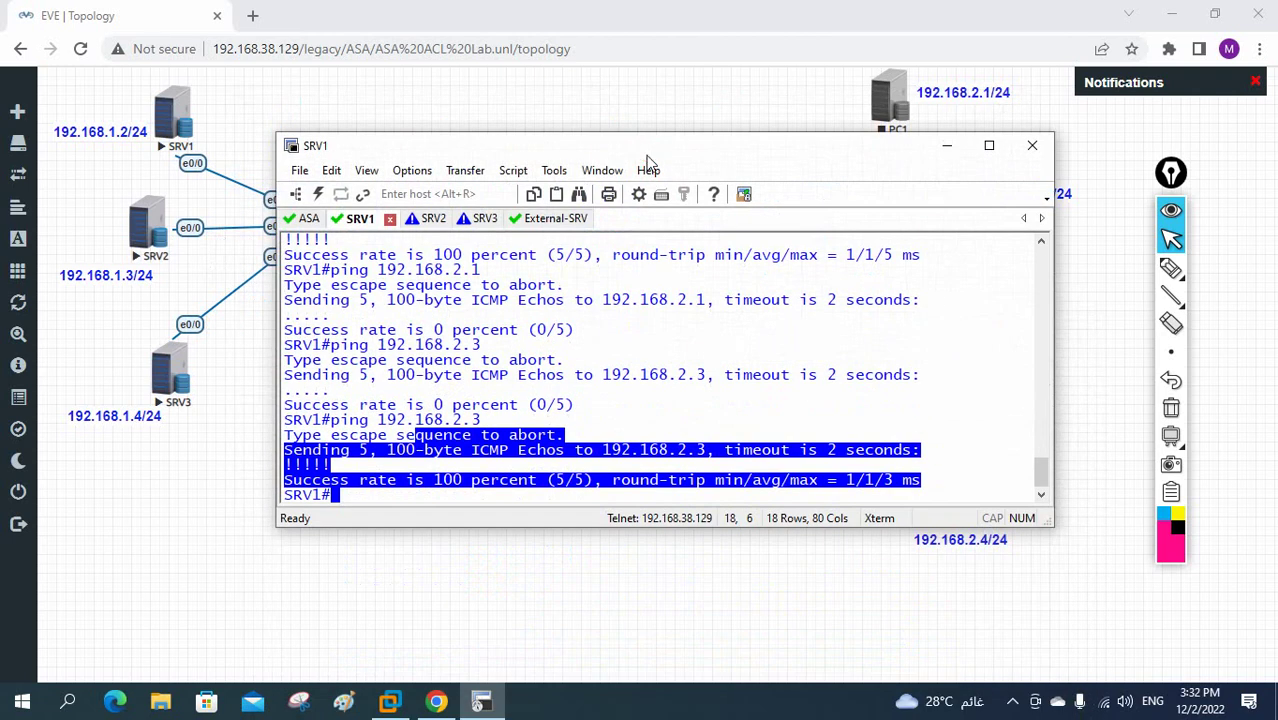
{"action": "left_click", "coordinate": [540, 220]}
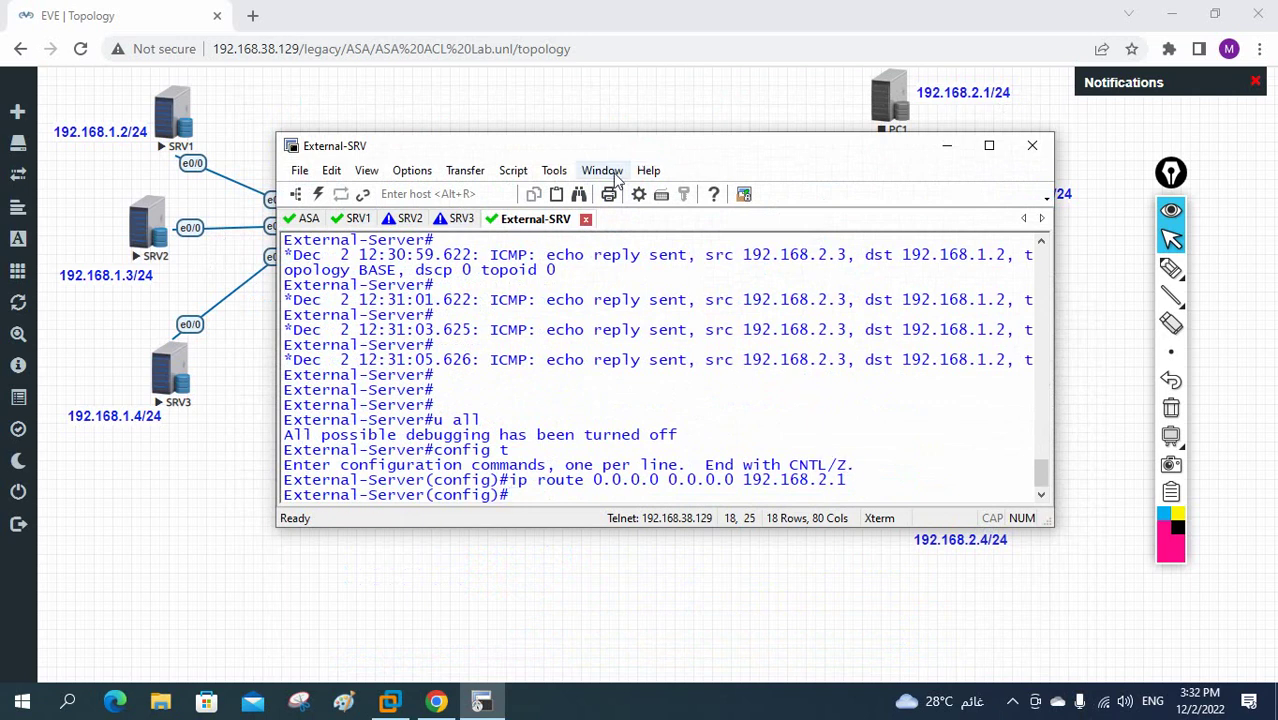
Step: Return External-Server to the privileged prompt and ping 192.168.1.2, which fails at 0/5
{"action": "left_click_drag", "start_coordinate": [613, 148], "coordinate": [733, 151]}
{"action": "left_click", "coordinate": [817, 346]}
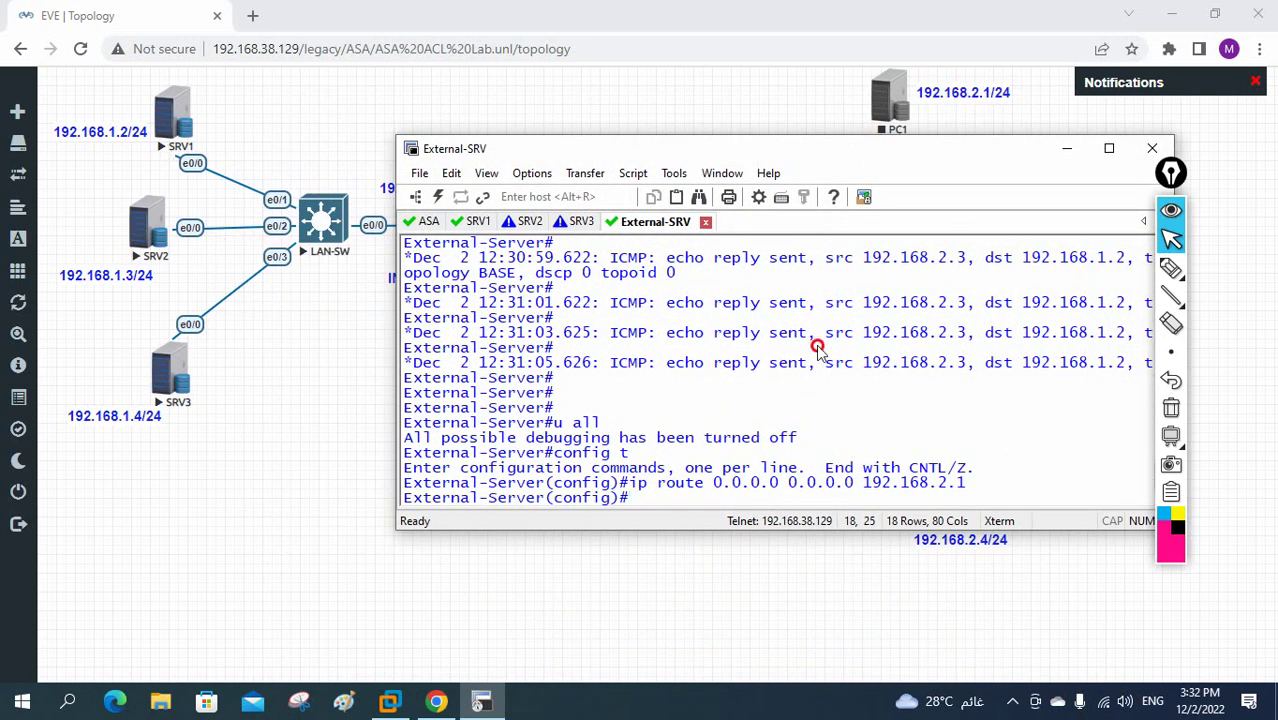
{"action": "key", "text": "ctrl+z"}
{"action": "key", "text": "Return"}
{"action": "key", "text": "Return"}
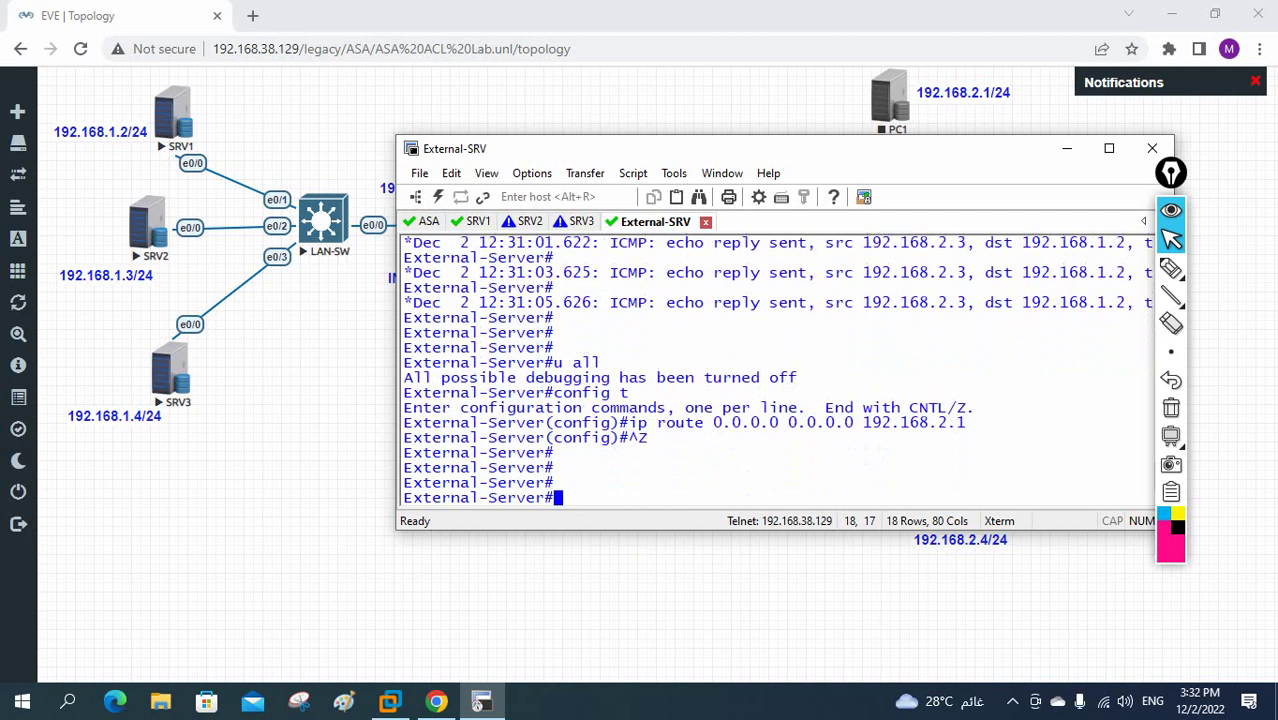
{"action": "type", "text": "ping 1"}
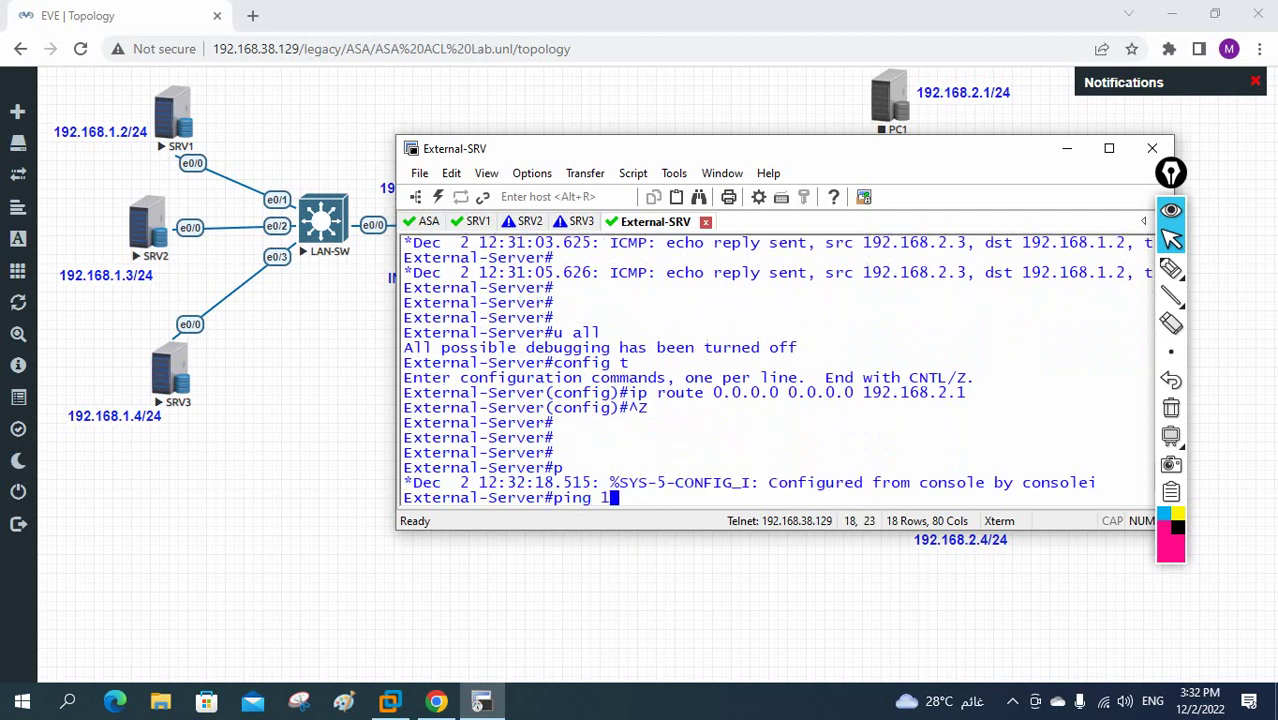
{"action": "type", "text": "92.168.1.2"}
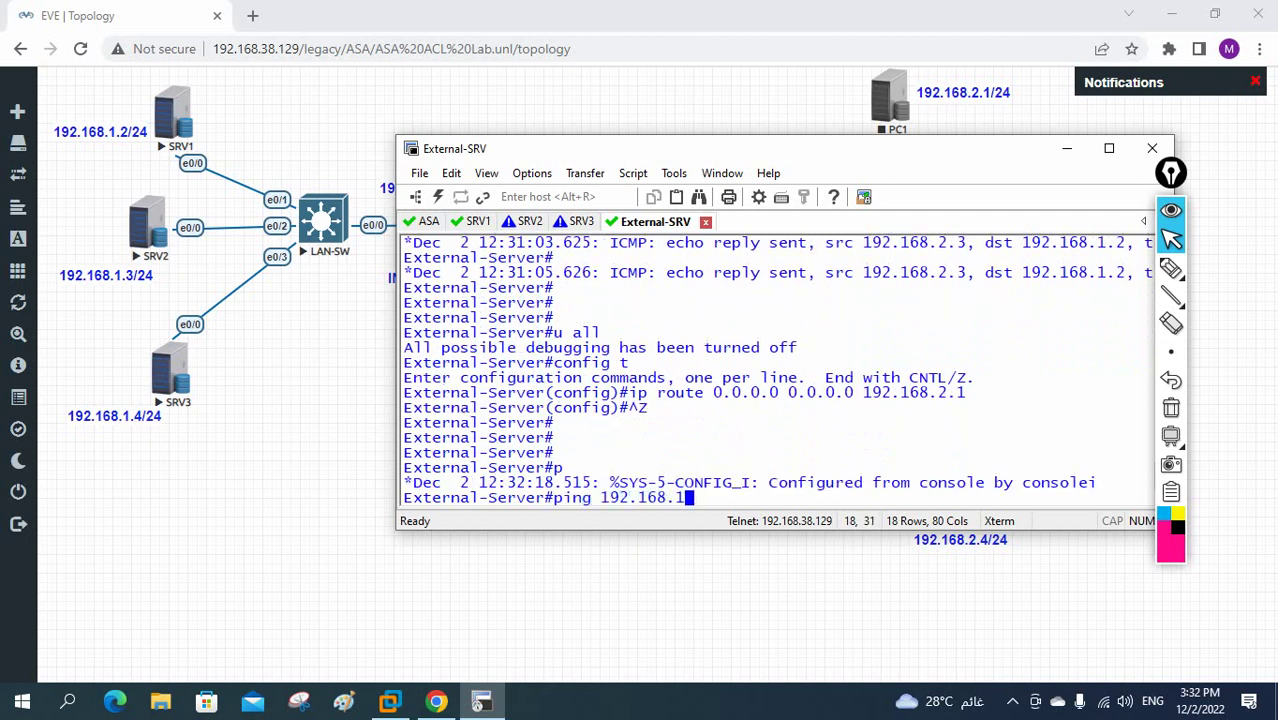
{"action": "key", "text": "Return"}
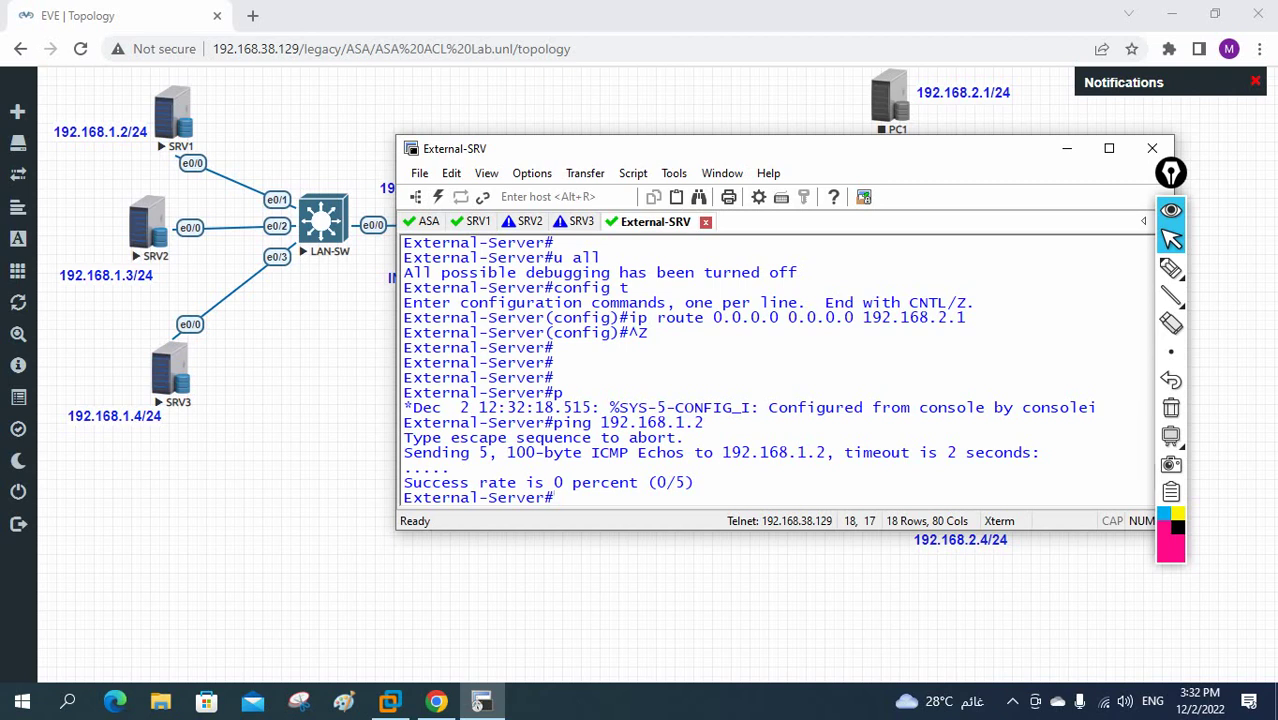
Step: Start the External-PC1 node and launch its console viewer to watch Windows boot
{"action": "left_click", "coordinate": [1060, 158]}
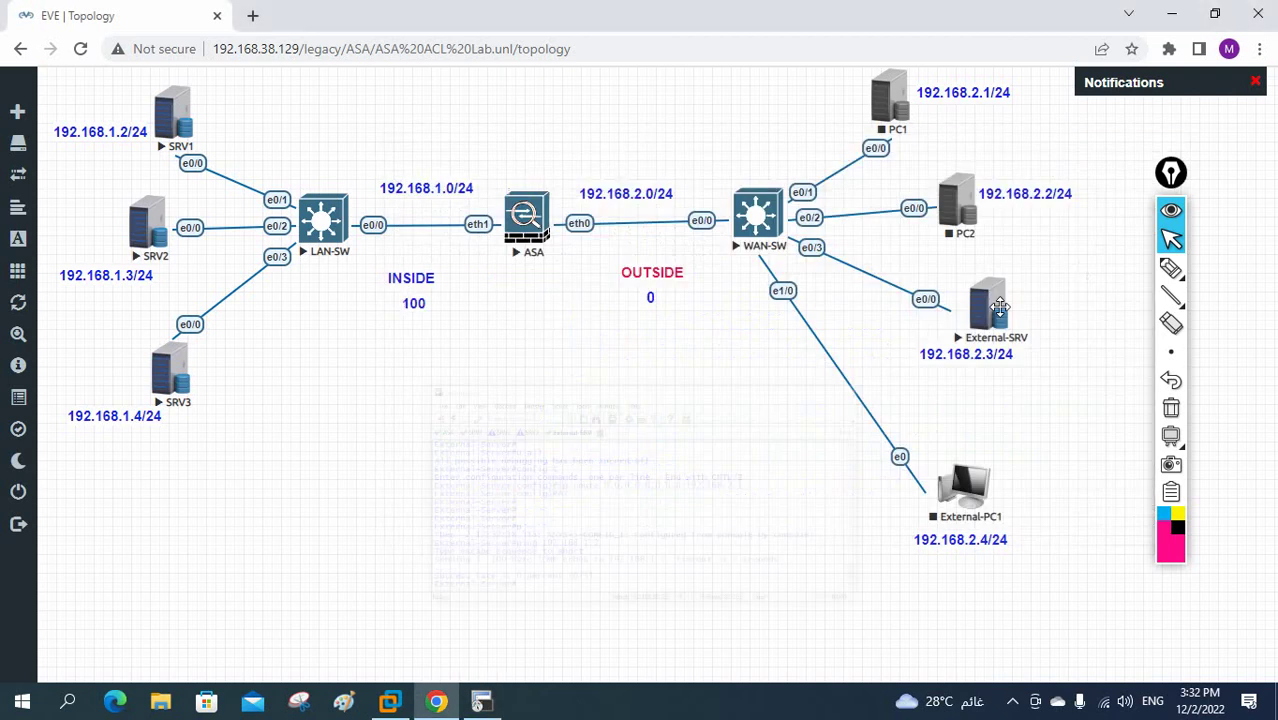
{"action": "right_click", "coordinate": [980, 506]}
{"action": "left_click", "coordinate": [1028, 454]}
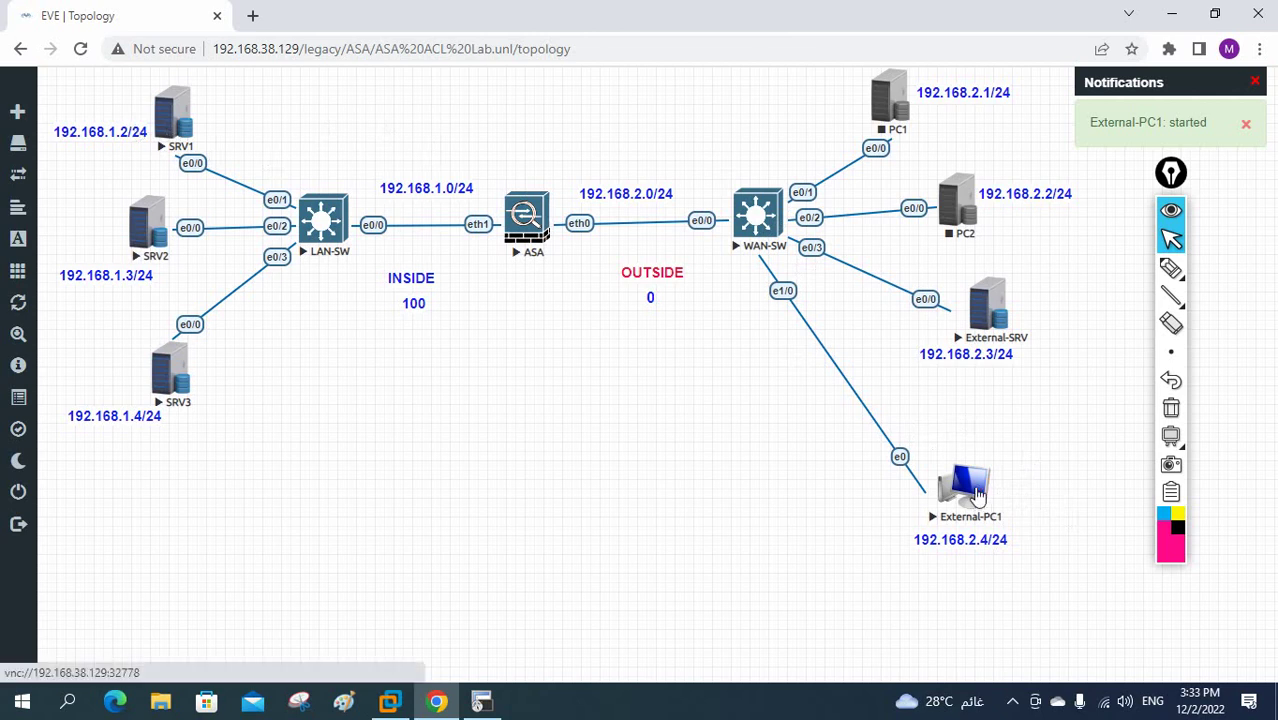
{"action": "left_click", "coordinate": [987, 513]}
{"action": "left_click", "coordinate": [676, 177]}
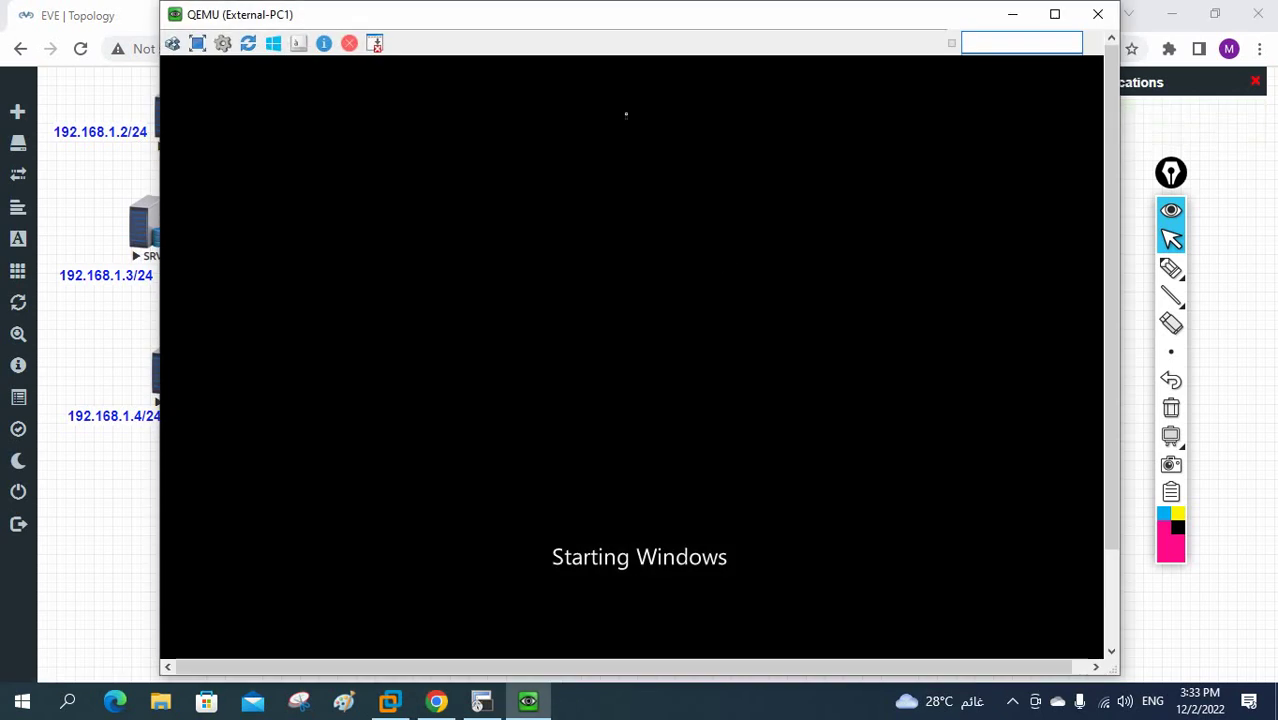
Step: Move the External-PC1 QEMU console and annotation toolbar aside while Windows 7 boots
{"action": "left_click_drag", "start_coordinate": [633, 23], "coordinate": [743, 36]}
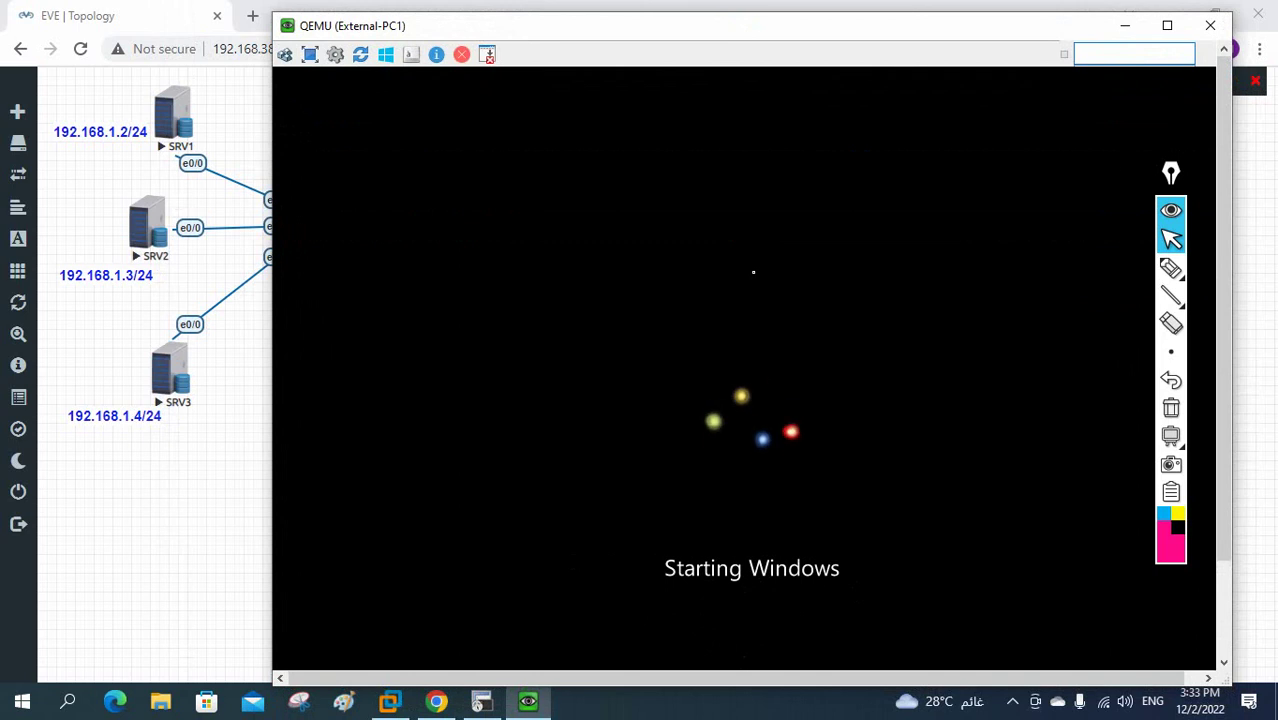
{"action": "left_click_drag", "start_coordinate": [1171, 172], "coordinate": [1253, 165]}
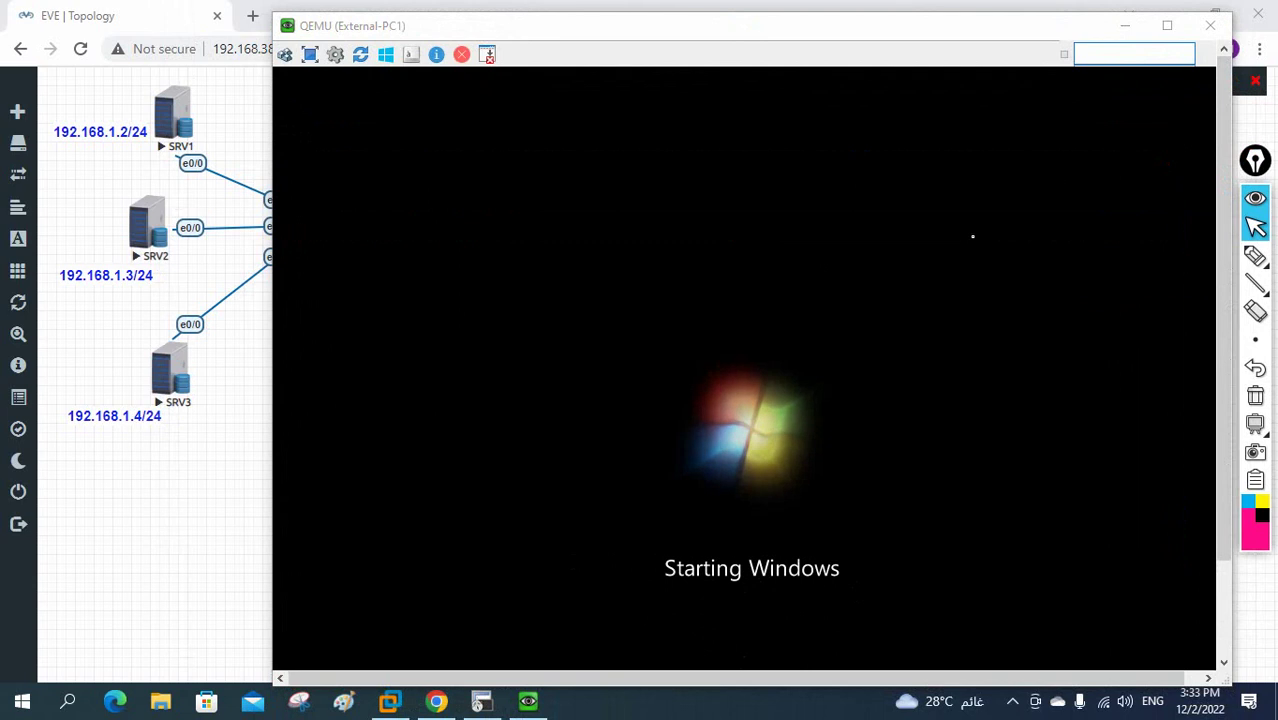
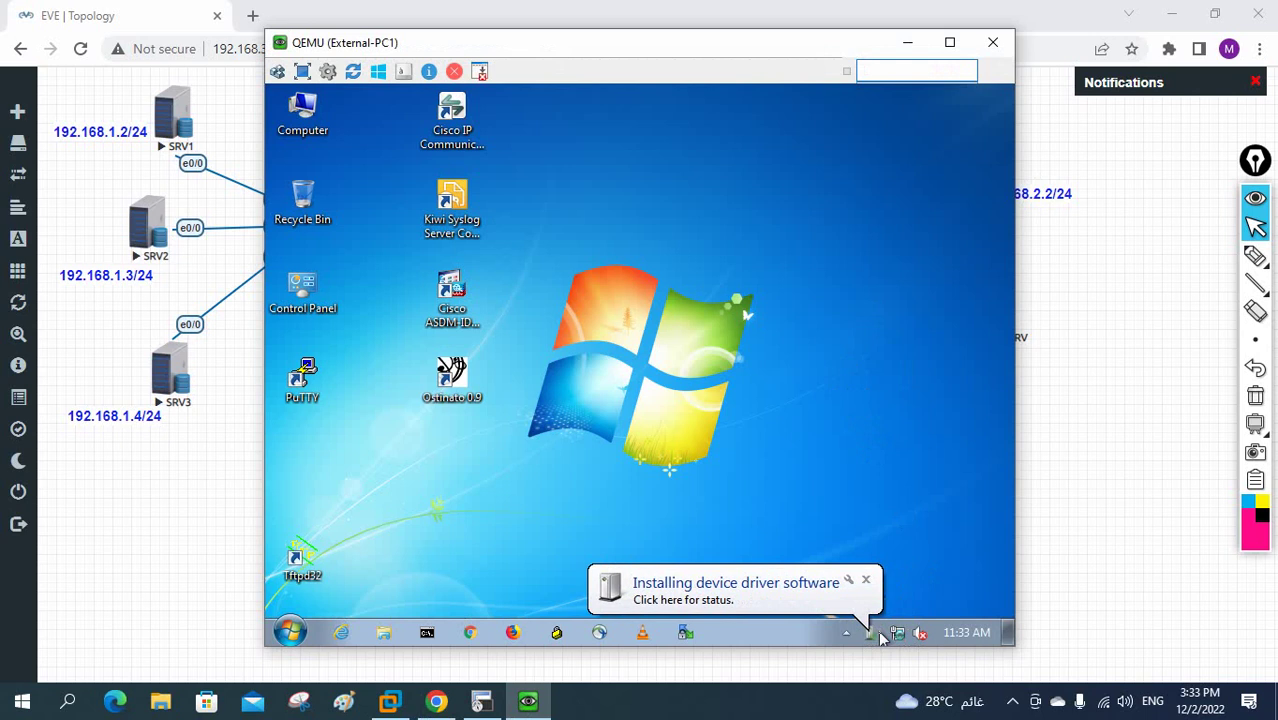
Step: Open External-PC1's Local Area Connection properties from the Network and Sharing Center
{"action": "right_click", "coordinate": [898, 634]}
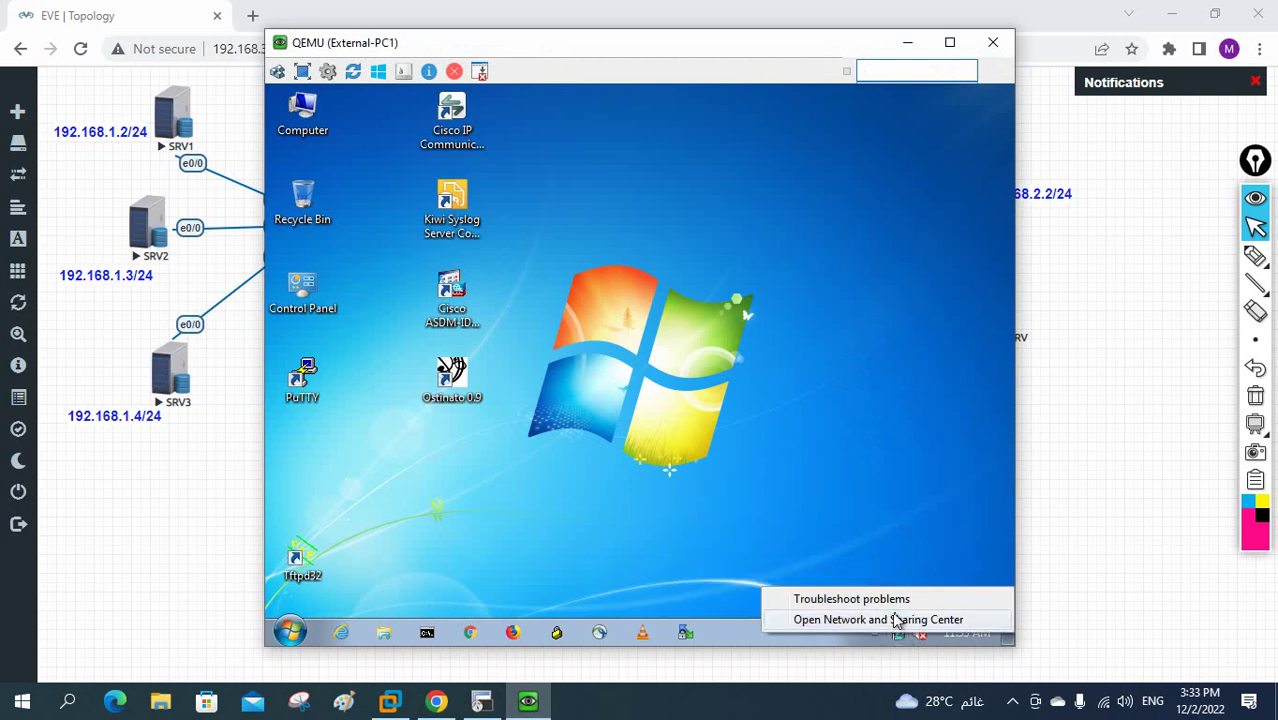
{"action": "left_click", "coordinate": [889, 619]}
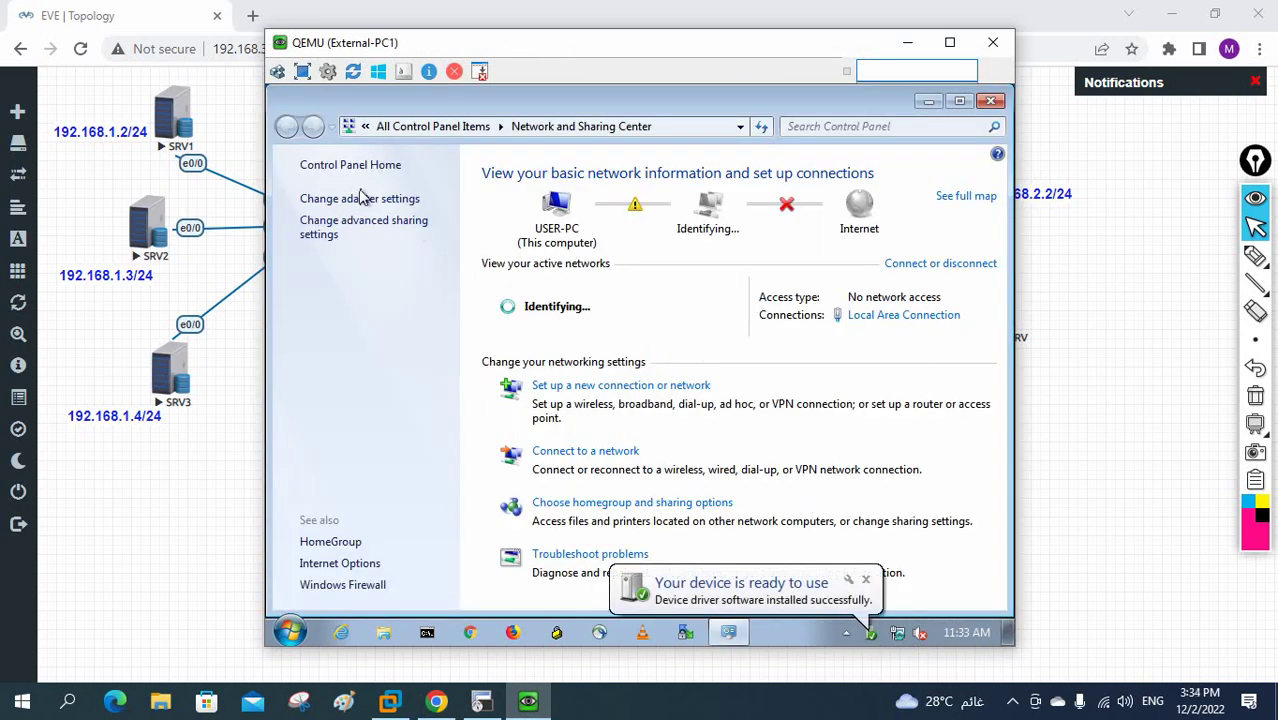
{"action": "left_click", "coordinate": [360, 198]}
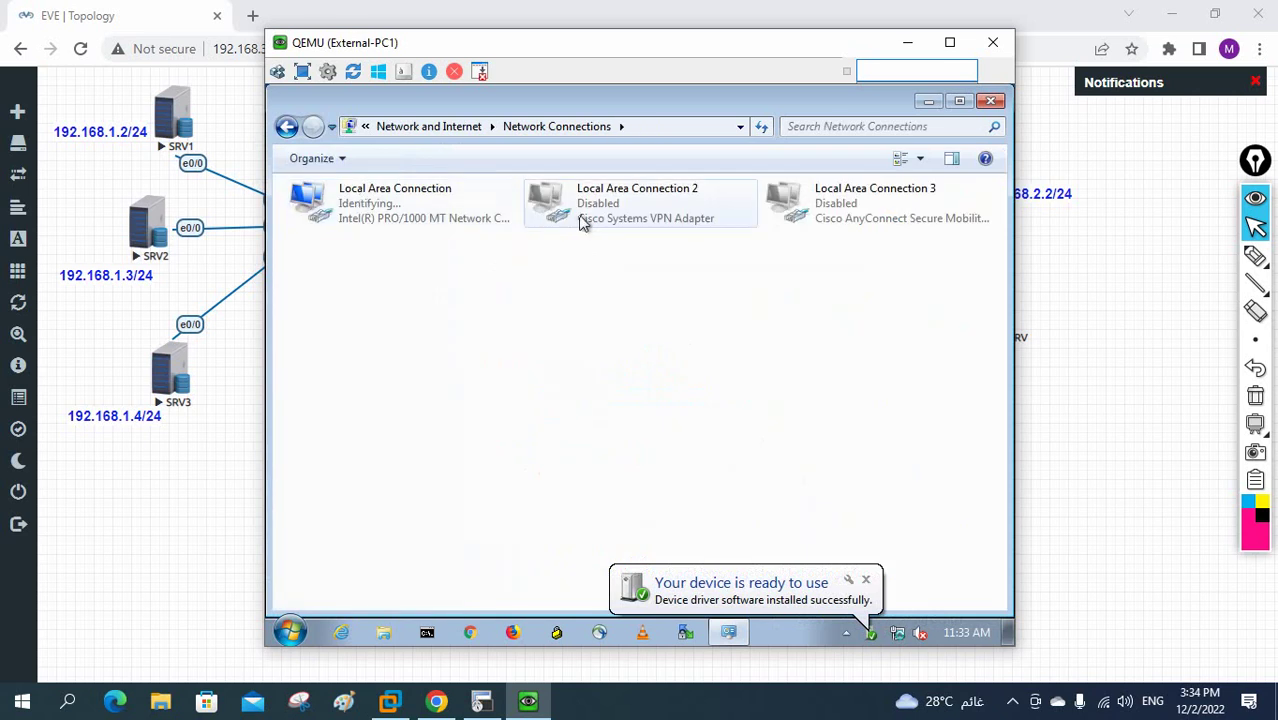
{"action": "double_click", "coordinate": [460, 208]}
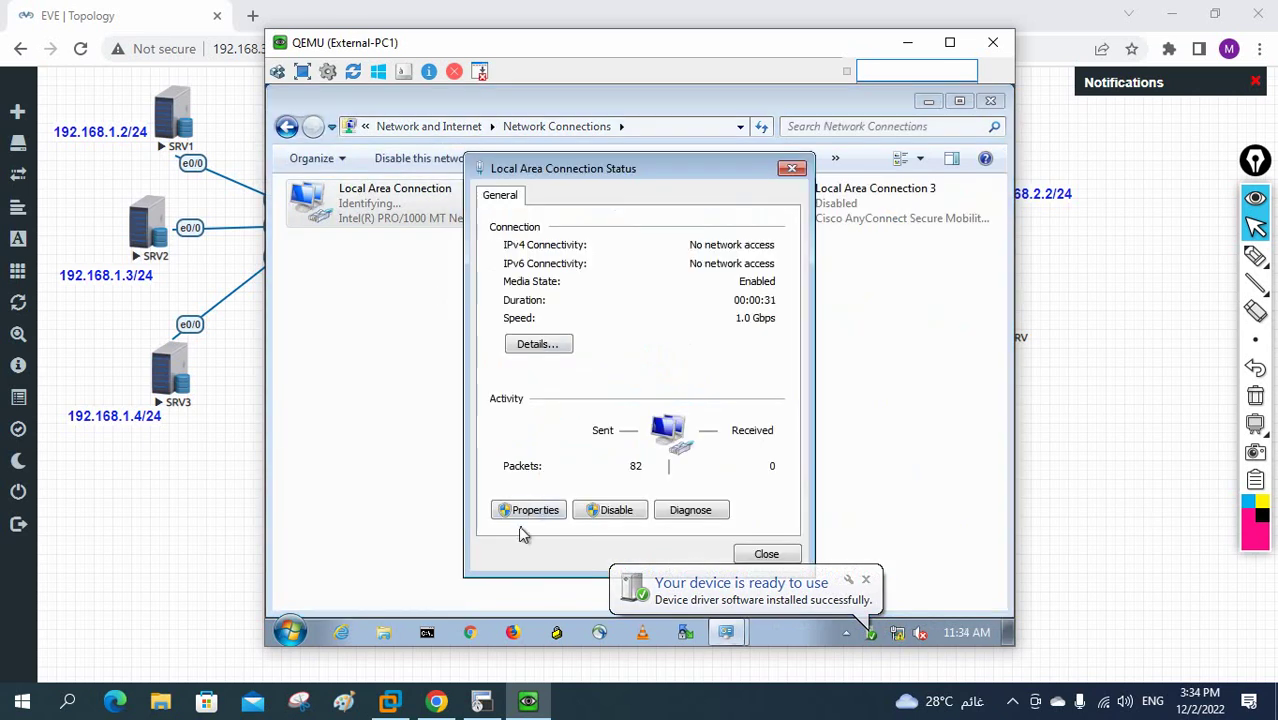
{"action": "left_click", "coordinate": [525, 511]}
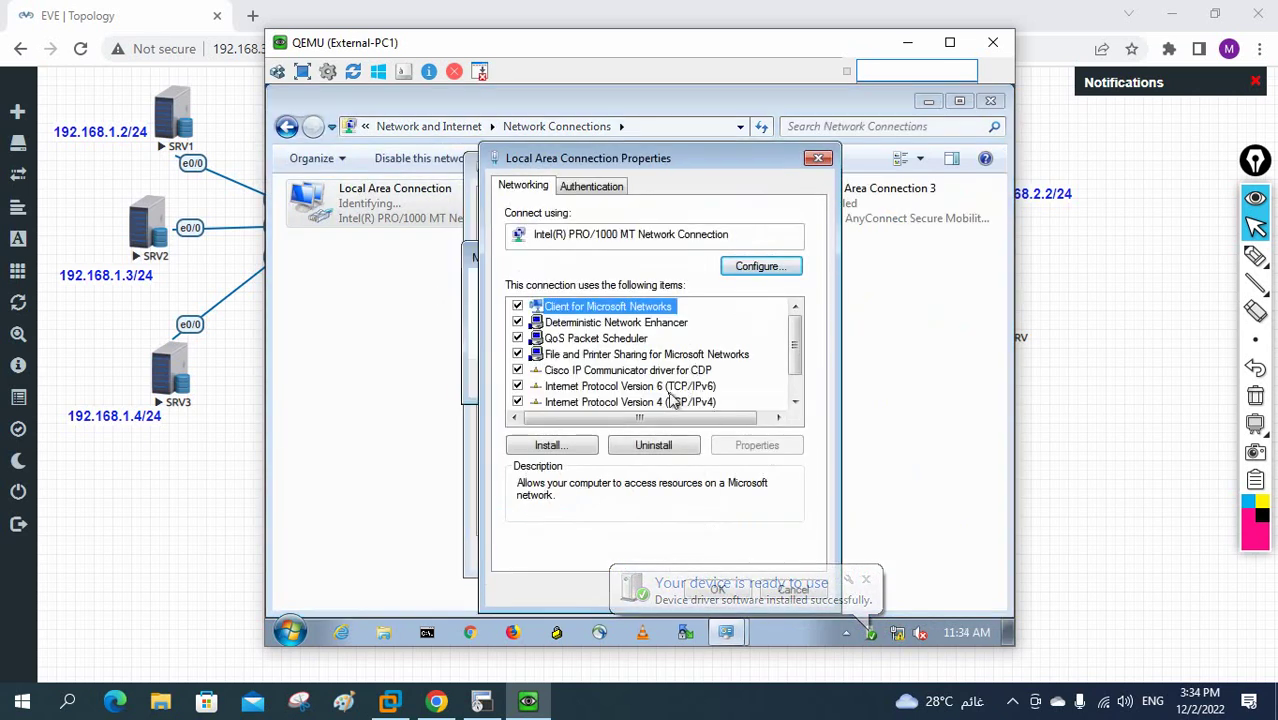
Step: Disable IPv6 and set IPv4 to 'Use the following IP address'
{"action": "left_click", "coordinate": [517, 386]}
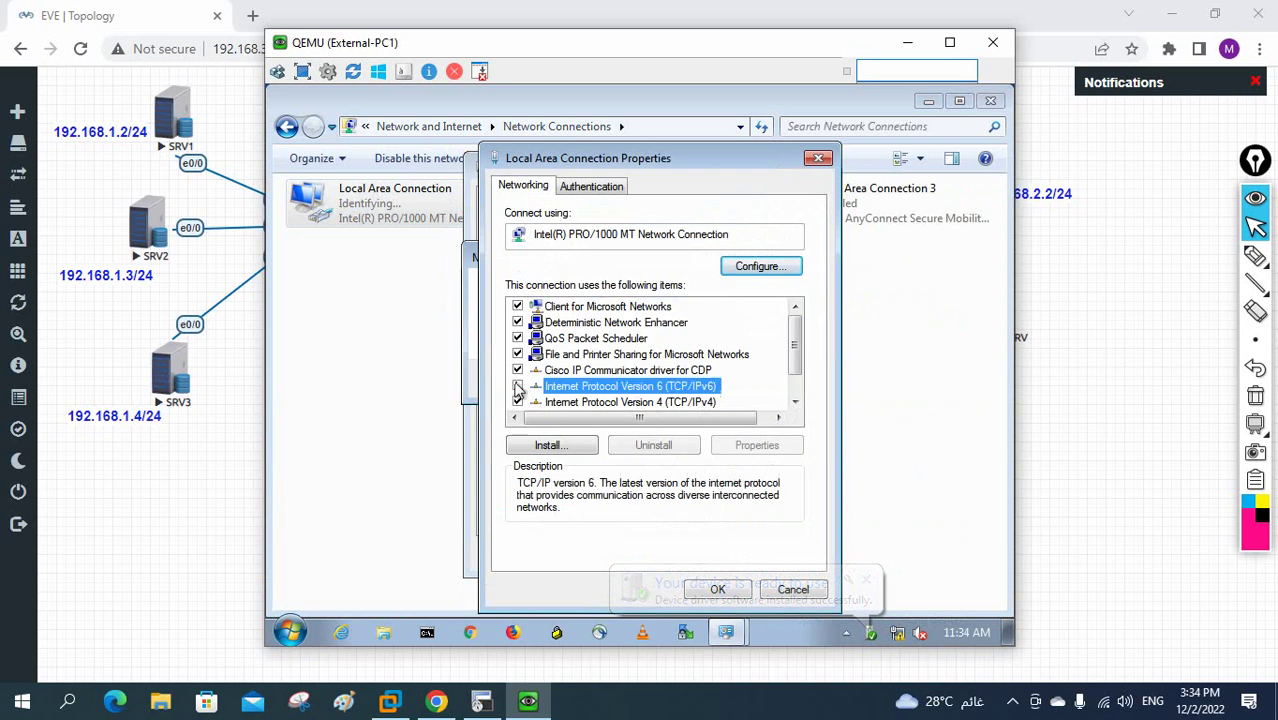
{"action": "double_click", "coordinate": [580, 402]}
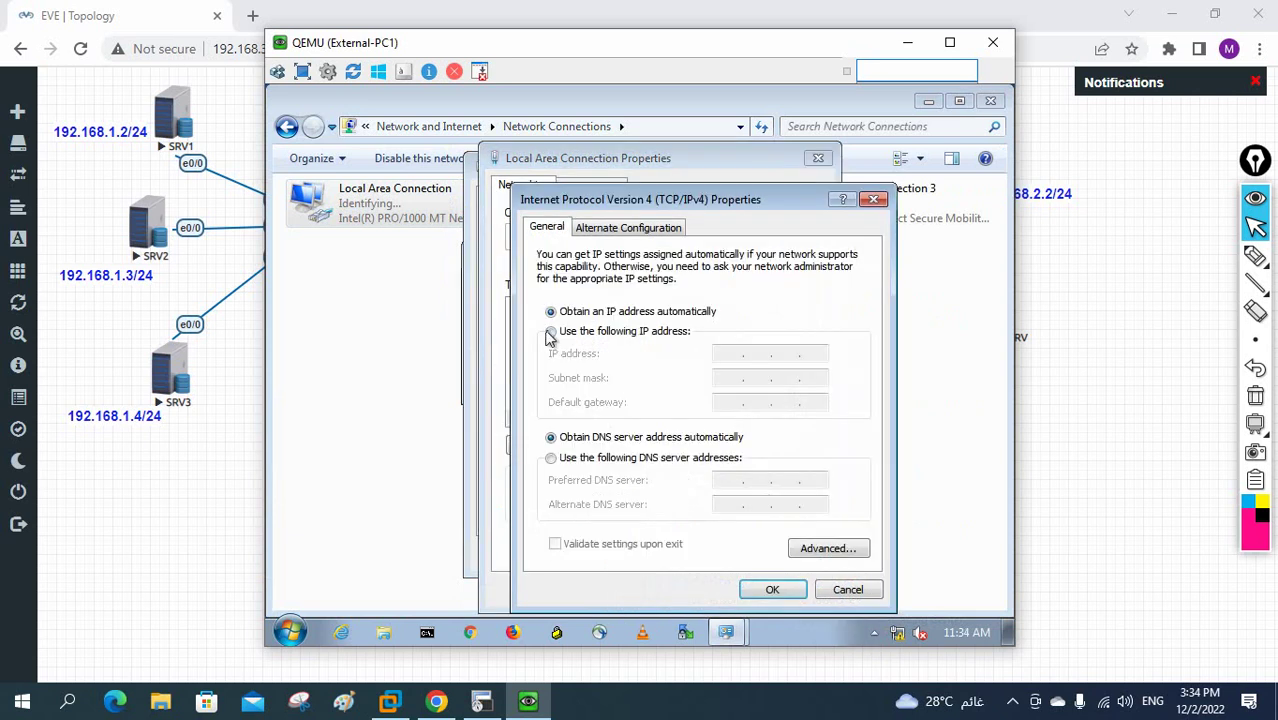
{"action": "left_click", "coordinate": [550, 333]}
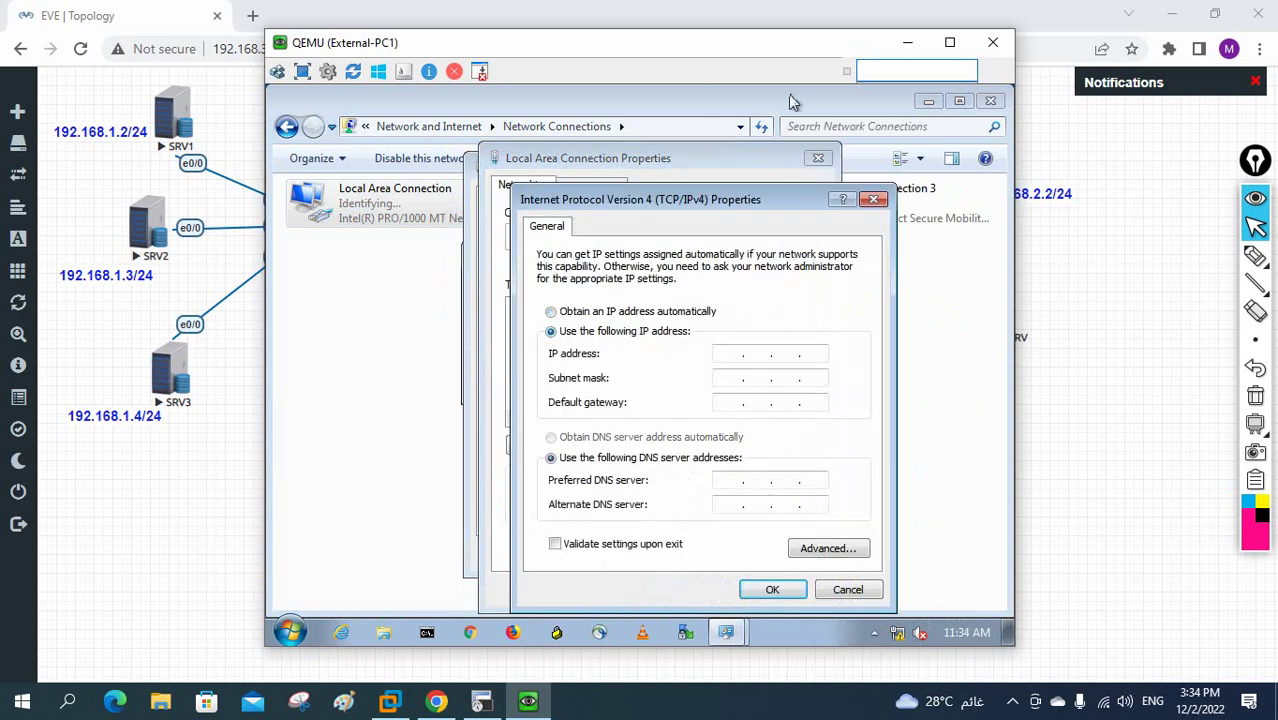
{"action": "key", "text": "Escape"}
{"action": "key", "text": "Escape"}
{"action": "left_click_drag", "start_coordinate": [790, 101], "coordinate": [730, 91]}
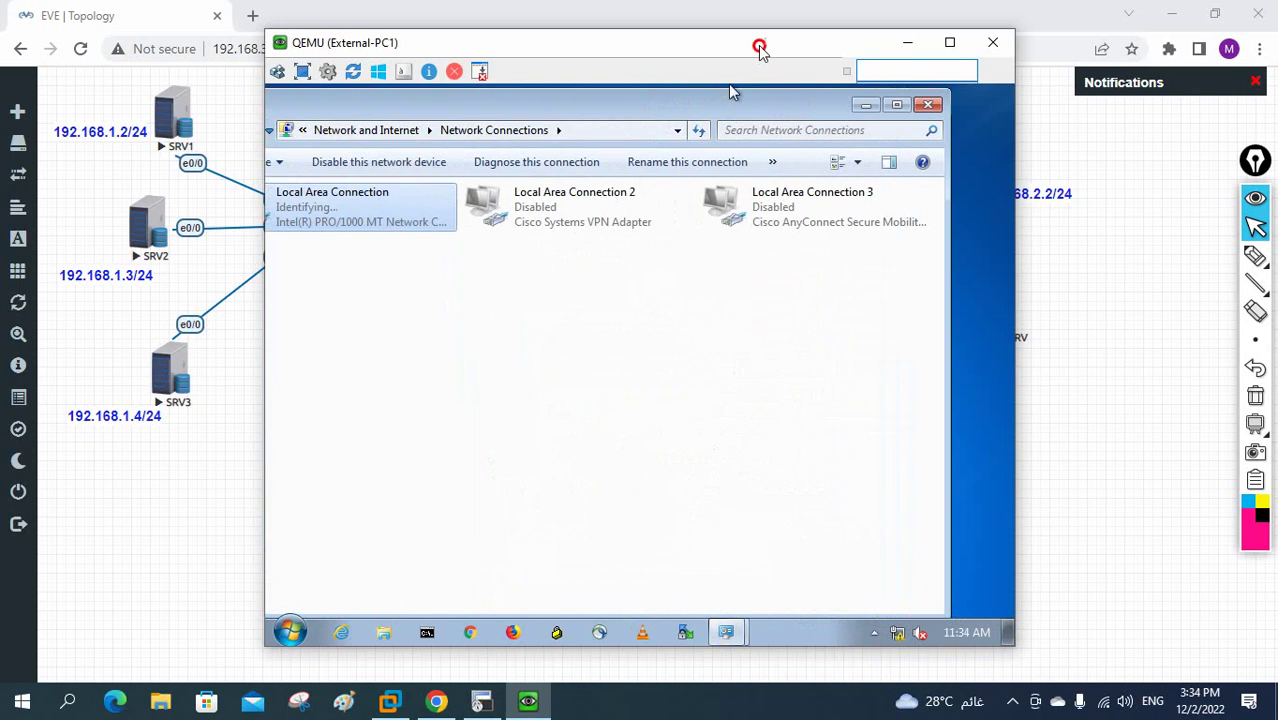
{"action": "left_click_drag", "start_coordinate": [760, 50], "coordinate": [563, 52]}
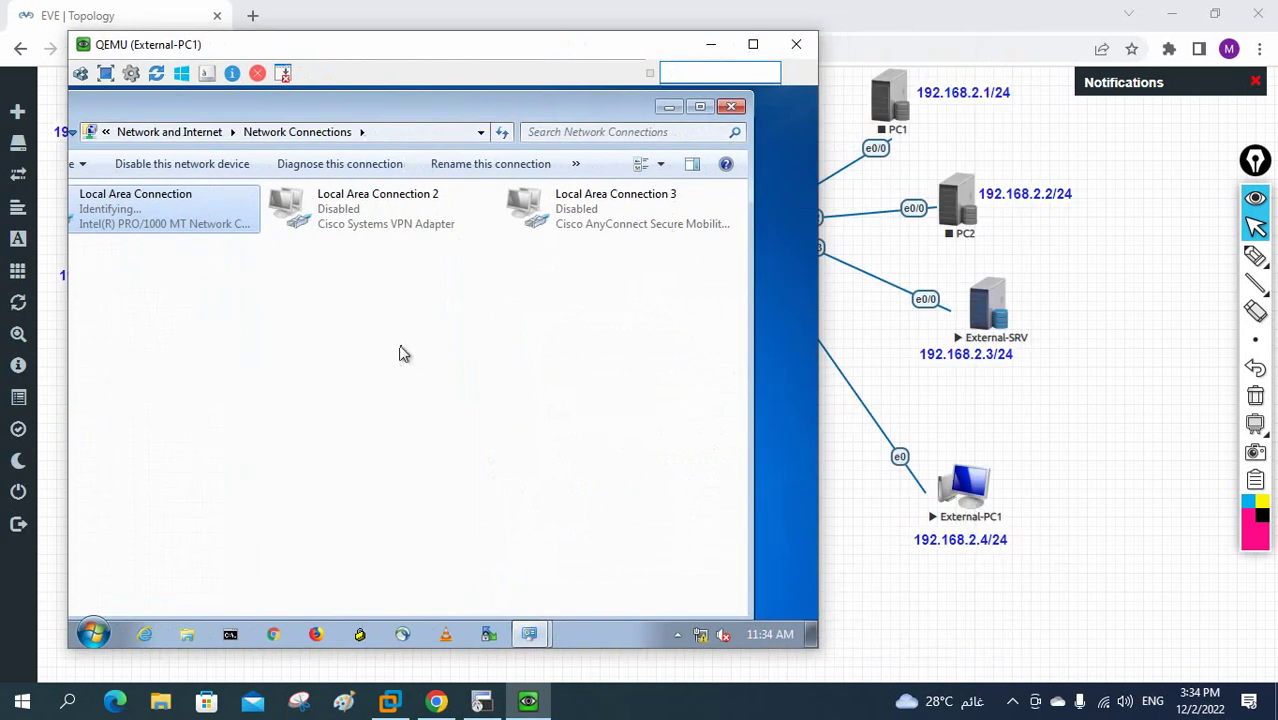
{"action": "left_click", "coordinate": [530, 635]}
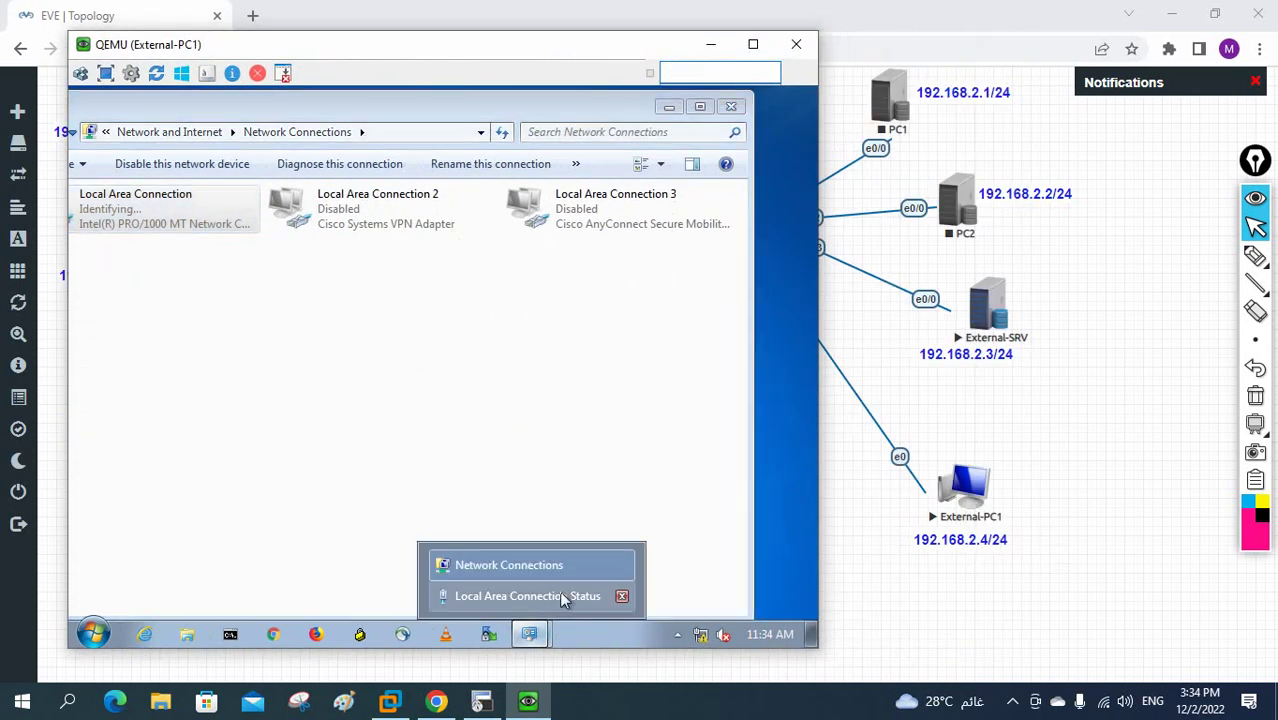
Step: Enter IP 192.168.2.4, mask 255.255.255.0 and gateway 192.168.2.1 in the IPv4 settings
{"action": "left_click", "coordinate": [553, 597]}
{"action": "left_click", "coordinate": [530, 356]}
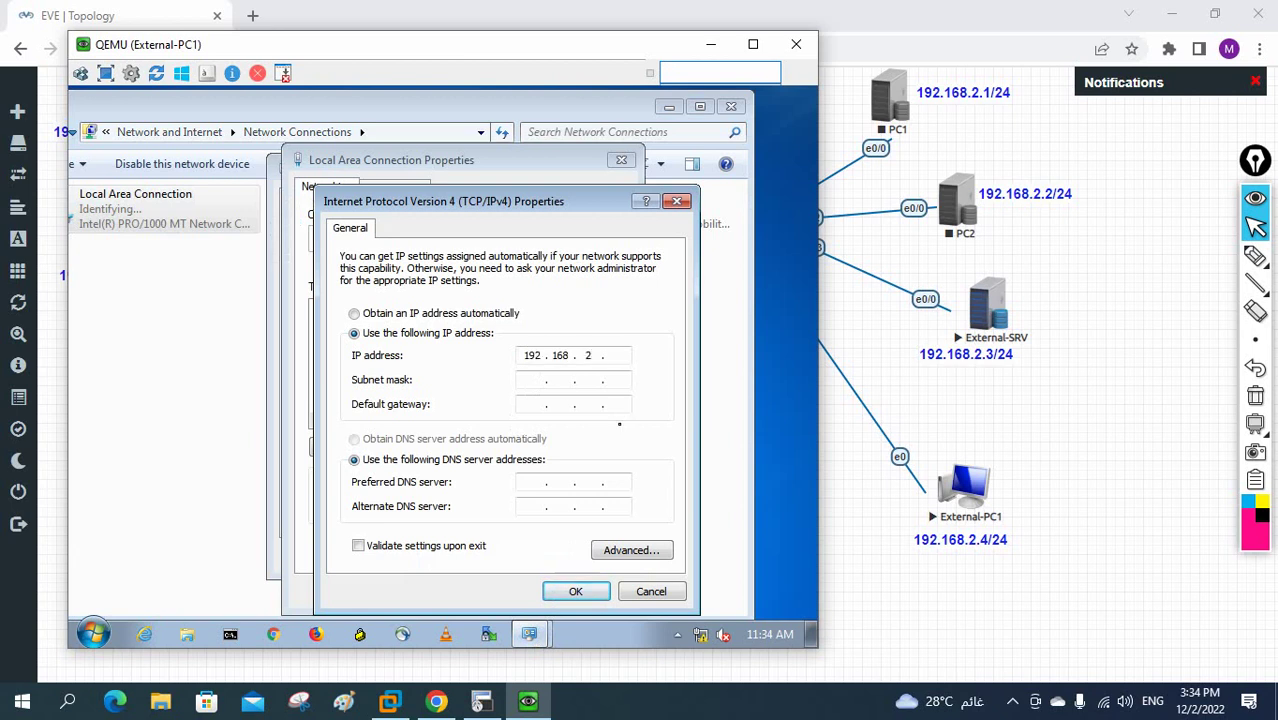
{"action": "key", "text": "Tab"}
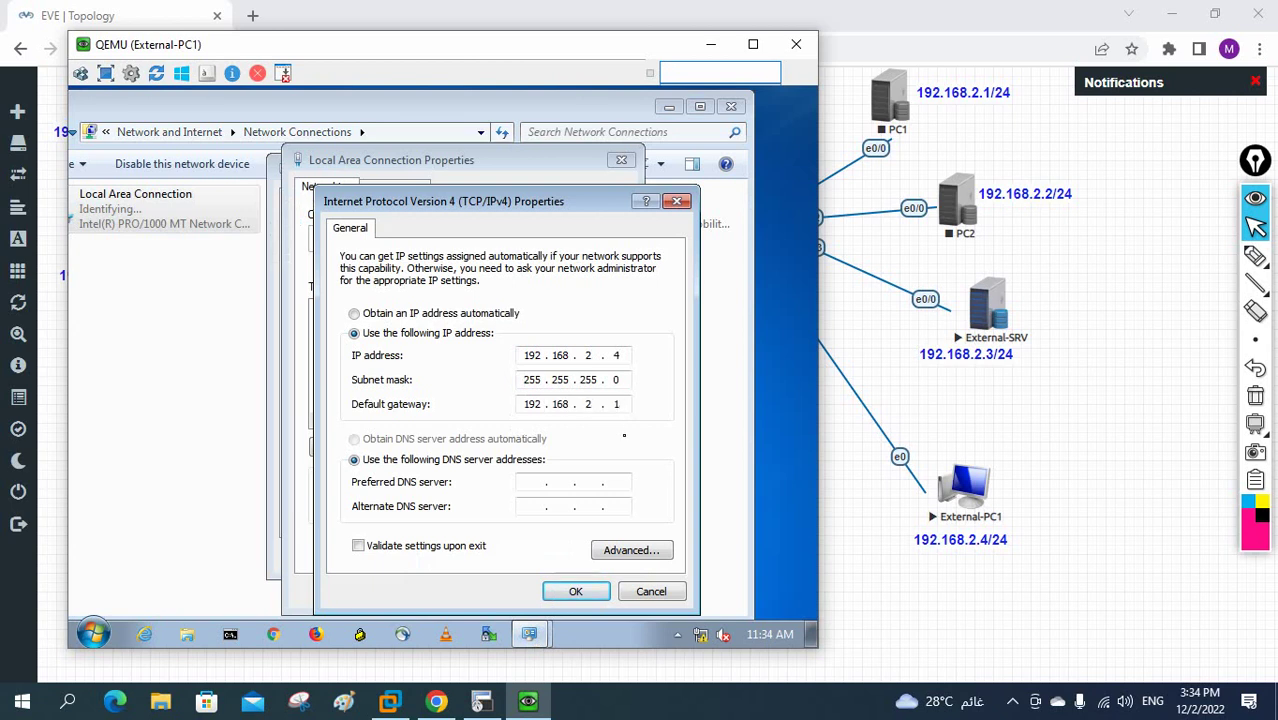
{"action": "key", "text": "Tab"}
Step: Apply the settings, choose Home network for the new network, and postpone the restart
{"action": "left_click", "coordinate": [573, 593]}
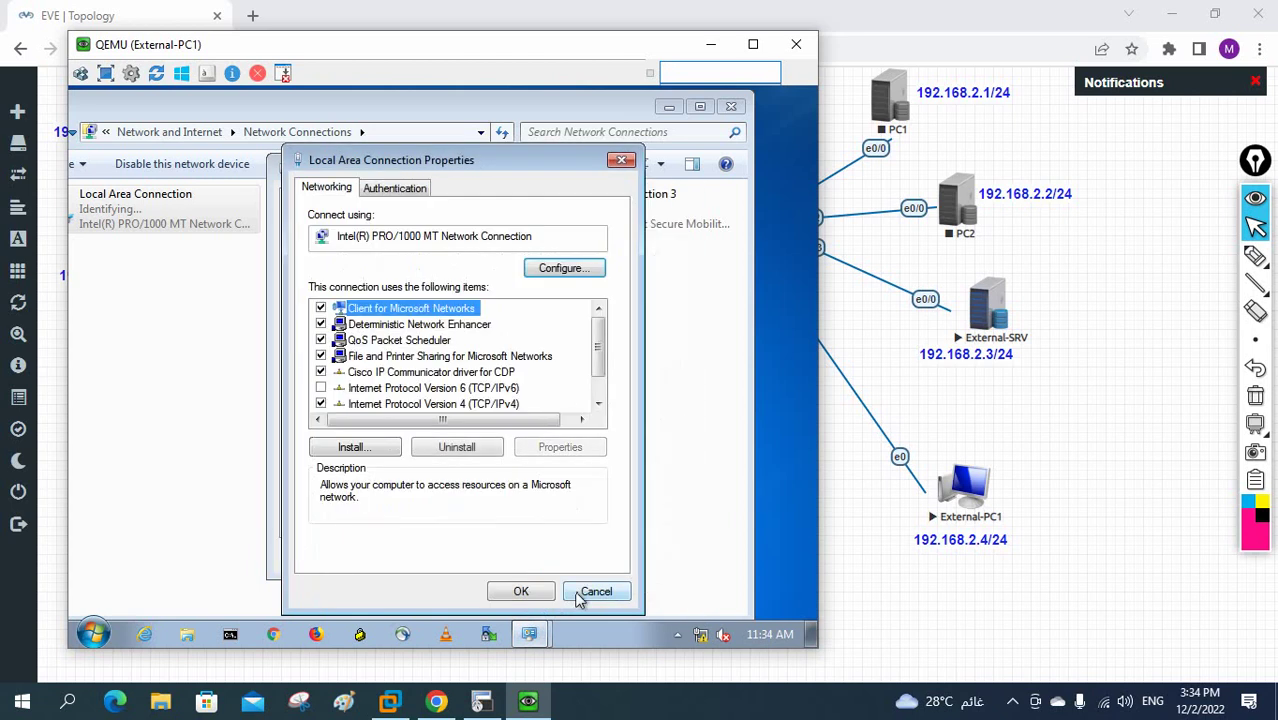
{"action": "left_click", "coordinate": [521, 592]}
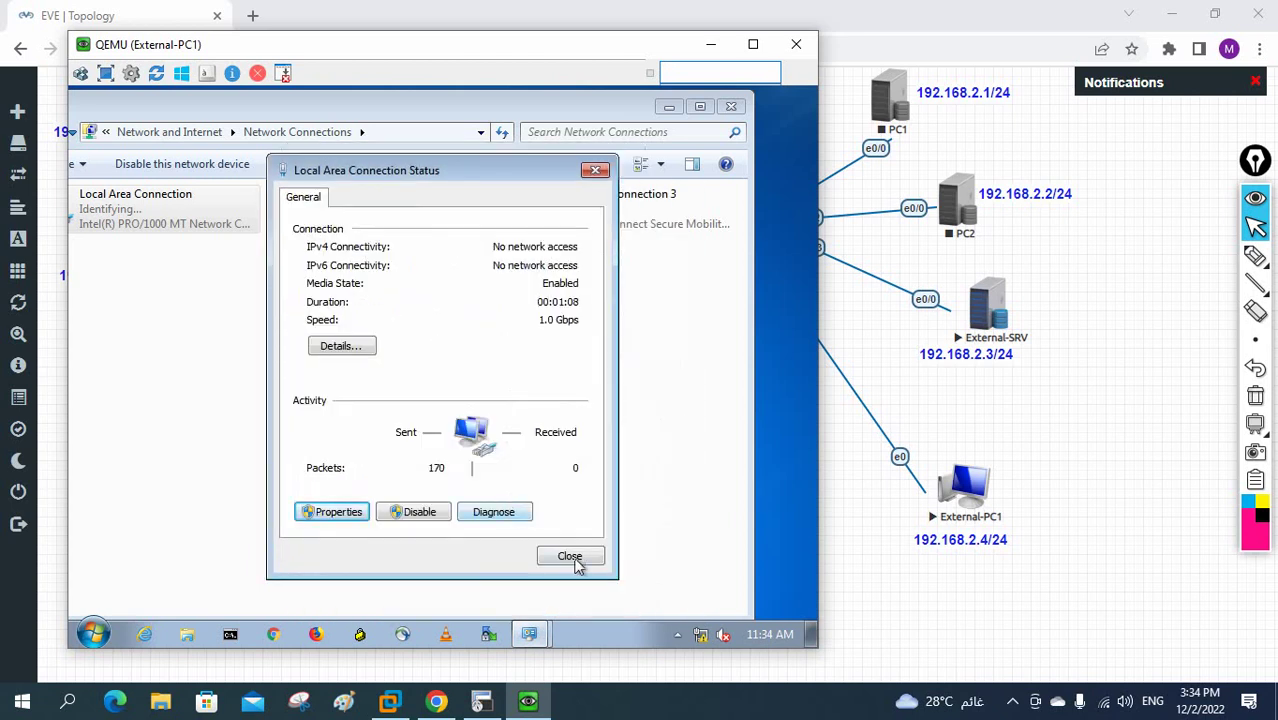
{"action": "left_click", "coordinate": [570, 557]}
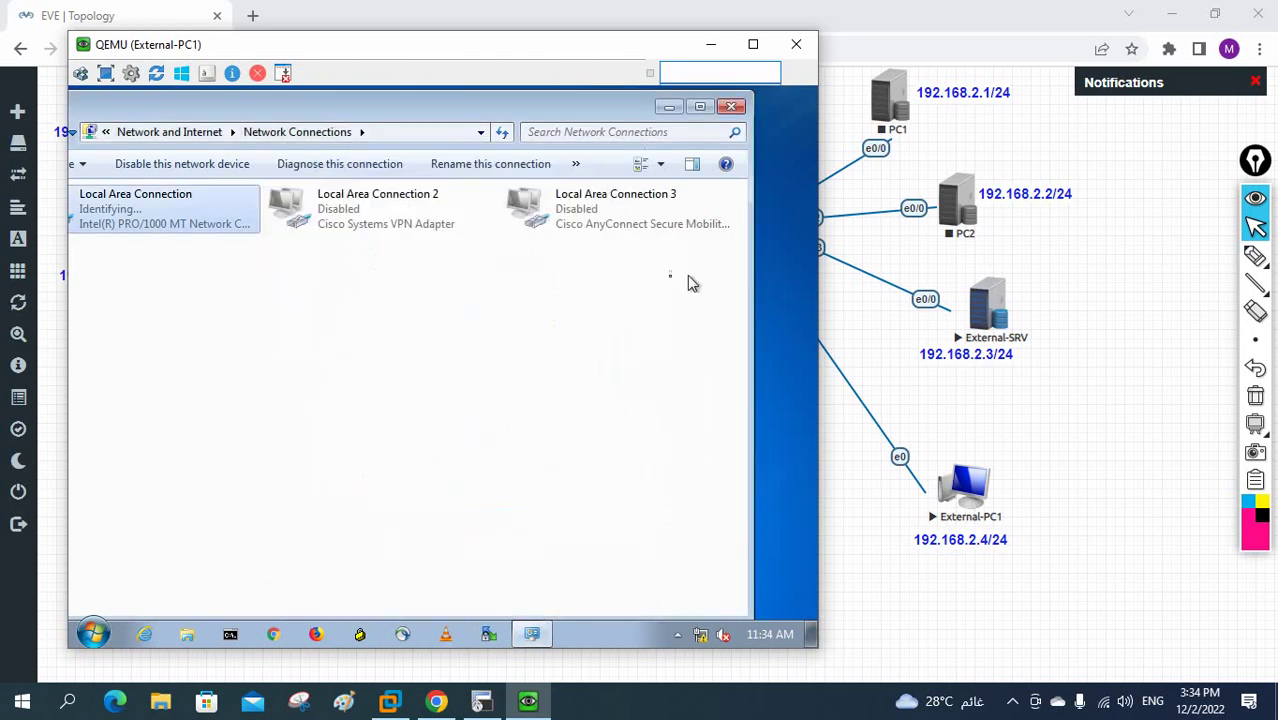
{"action": "left_click", "coordinate": [731, 106]}
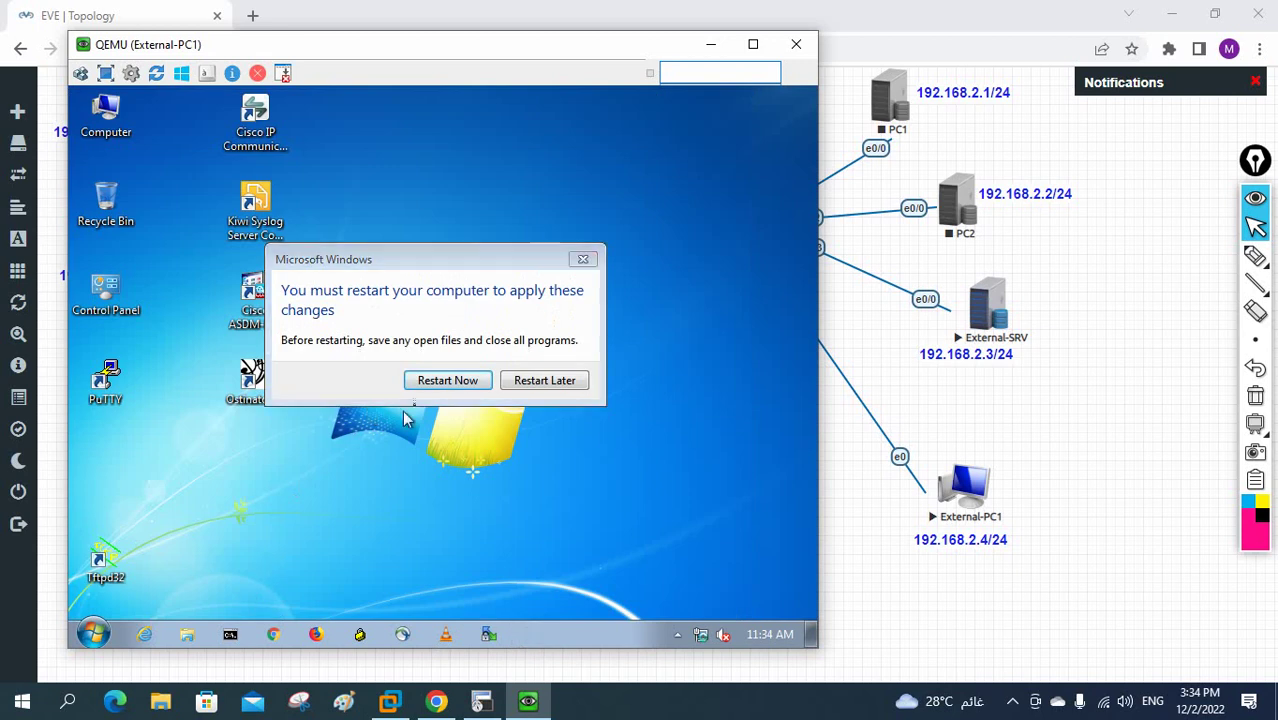
{"action": "left_click", "coordinate": [497, 298]}
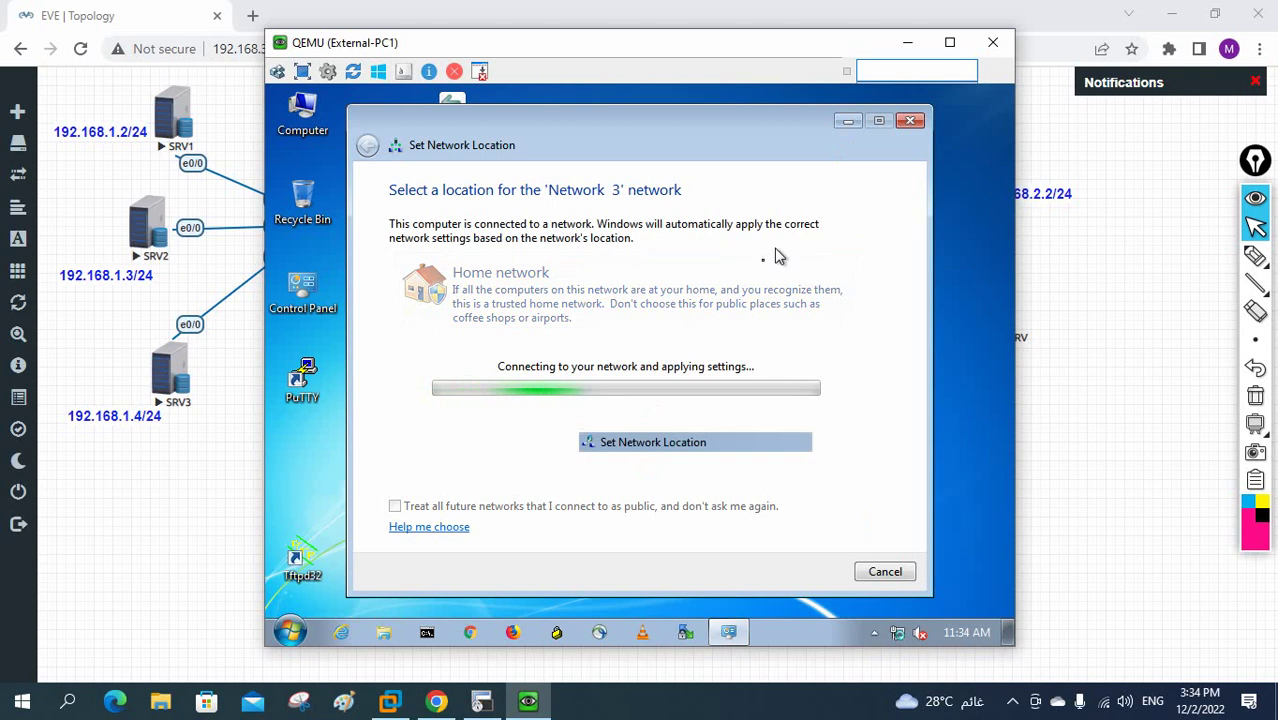
{"action": "left_click", "coordinate": [740, 378]}
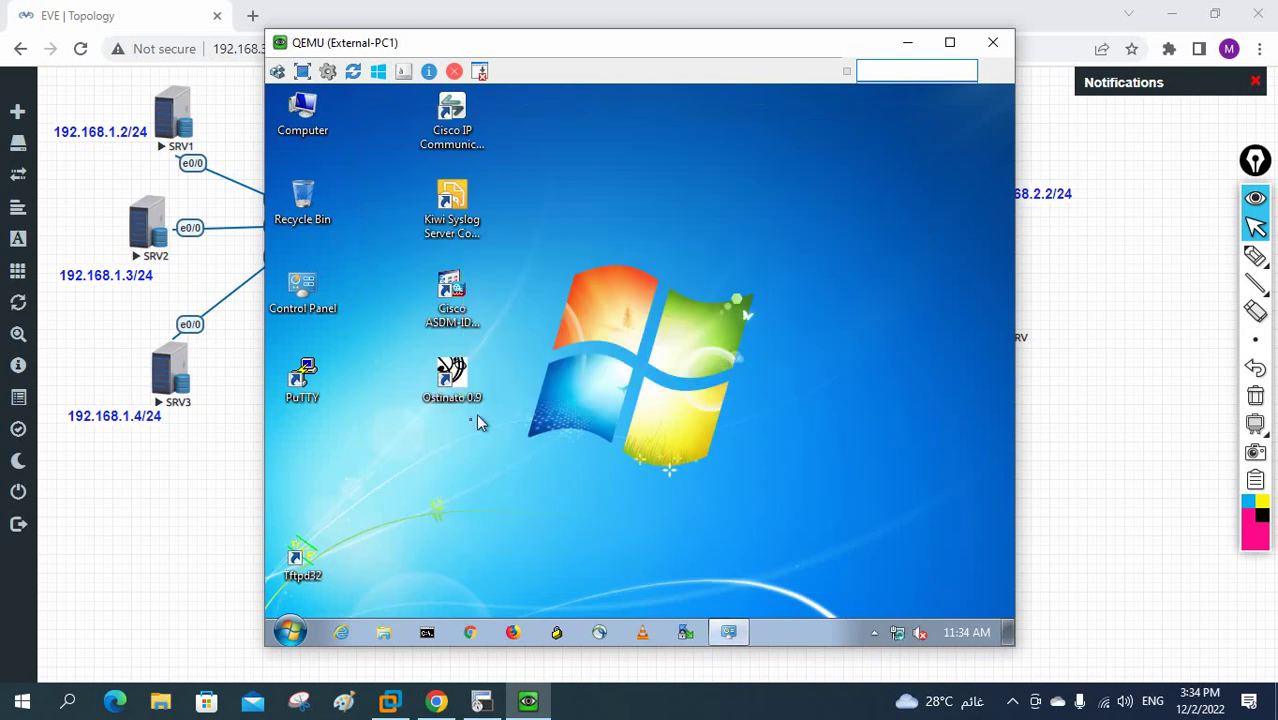
Step: Run ipconfig in a Command Prompt to check External-PC1's new address
{"action": "left_click", "coordinate": [444, 634]}
{"action": "type", "text": "i"}
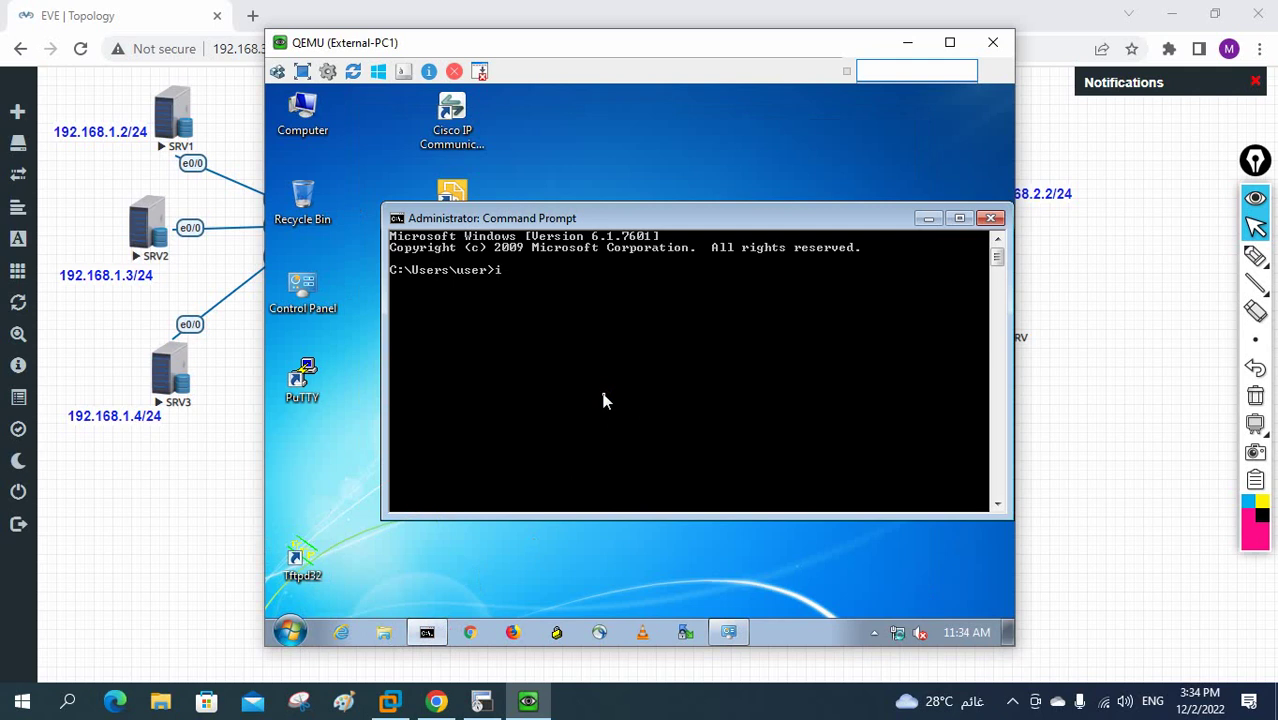
{"action": "type", "text": "c"}
{"action": "key", "text": "BackSpace"}
{"action": "key", "text": "BackSpace"}
{"action": "type", "text": "ipconfig"}
{"action": "key", "text": "Return"}
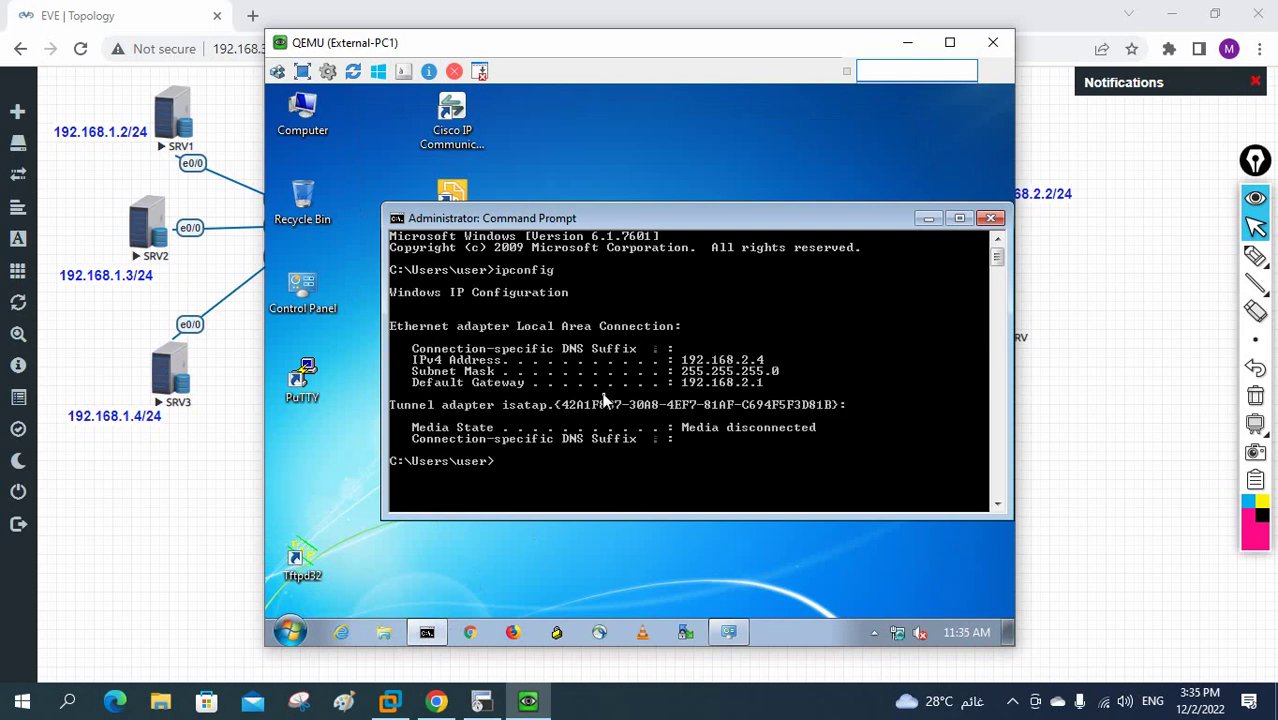
Step: Ping 192.168.2.2, which is unreachable, then gateway 192.168.2.1, which replies
{"action": "left_click_drag", "start_coordinate": [480, 40], "coordinate": [362, 59]}
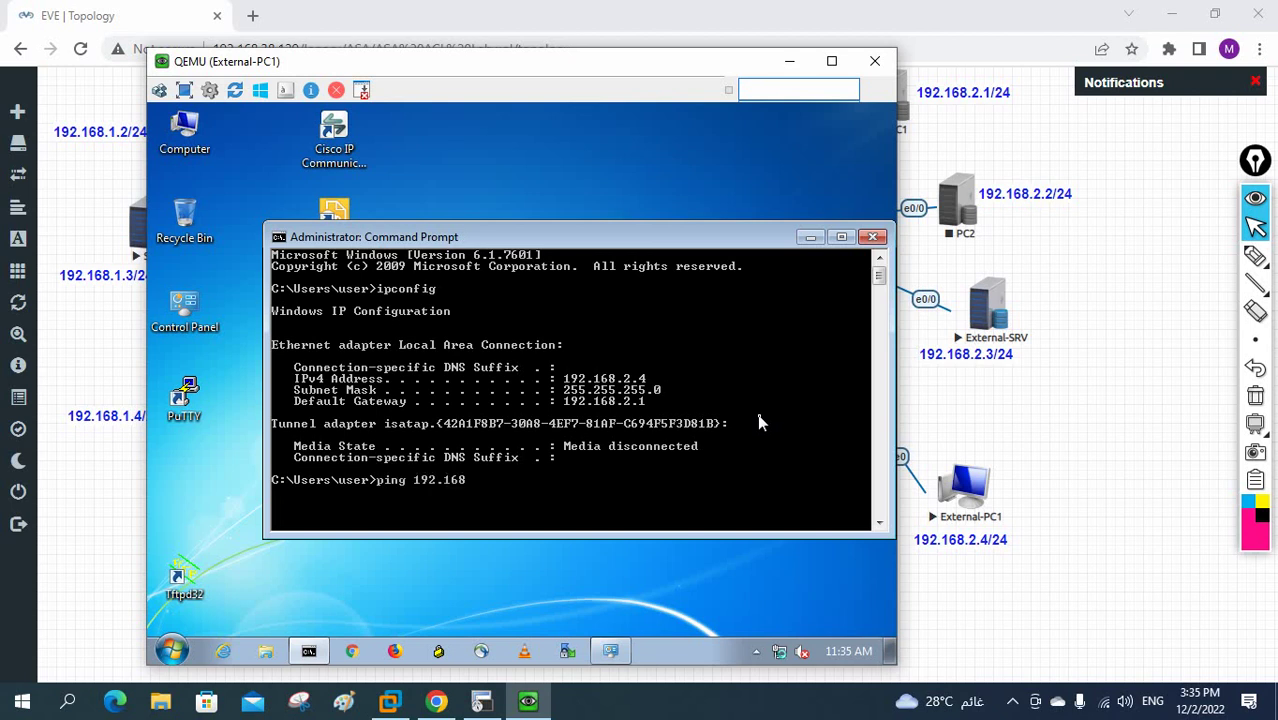
{"action": "type", "text": "2."}
{"action": "key", "text": "Return"}
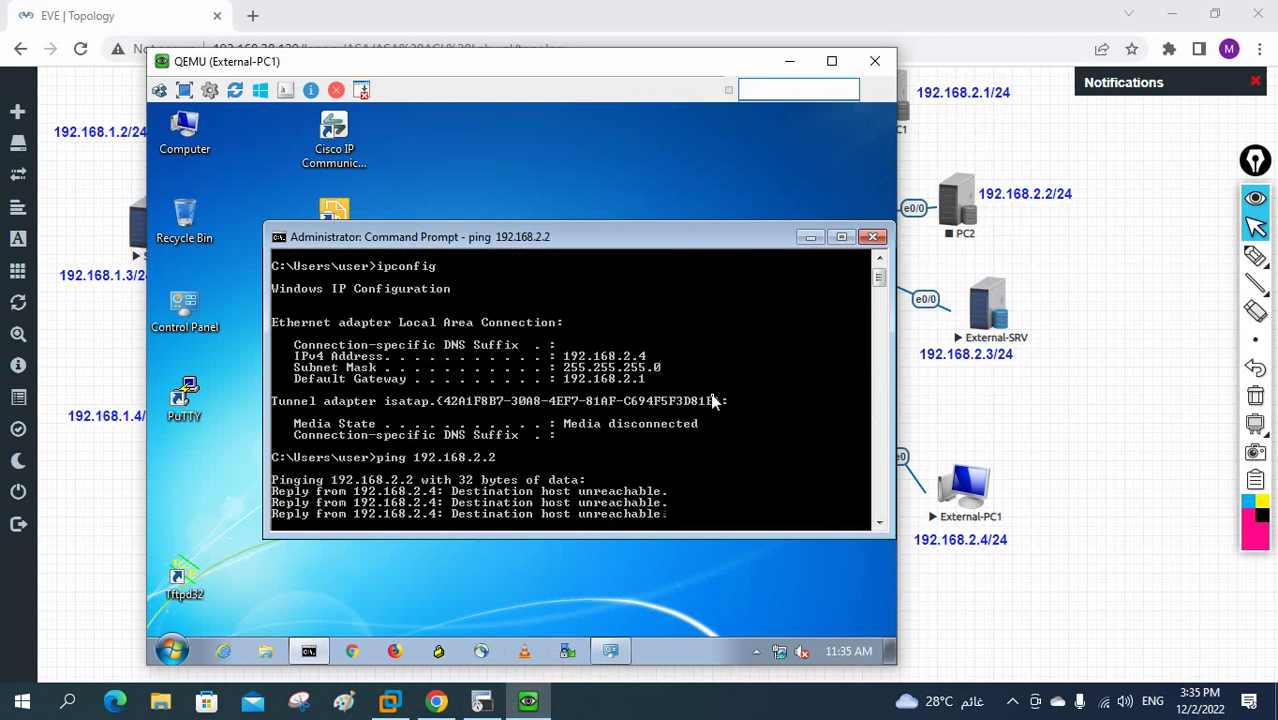
{"action": "left_click_drag", "start_coordinate": [533, 77], "coordinate": [463, 77]}
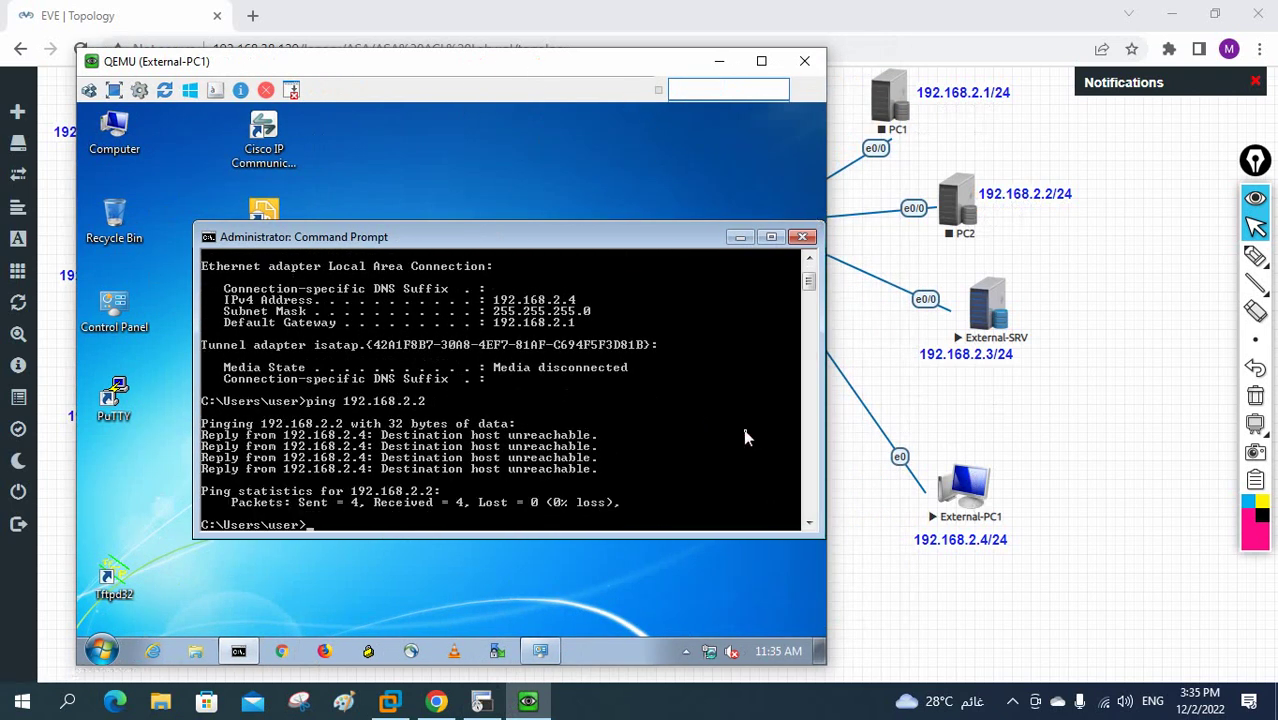
{"action": "key", "text": "Up"}
{"action": "type", "text": "1"}
{"action": "key", "text": "Return"}
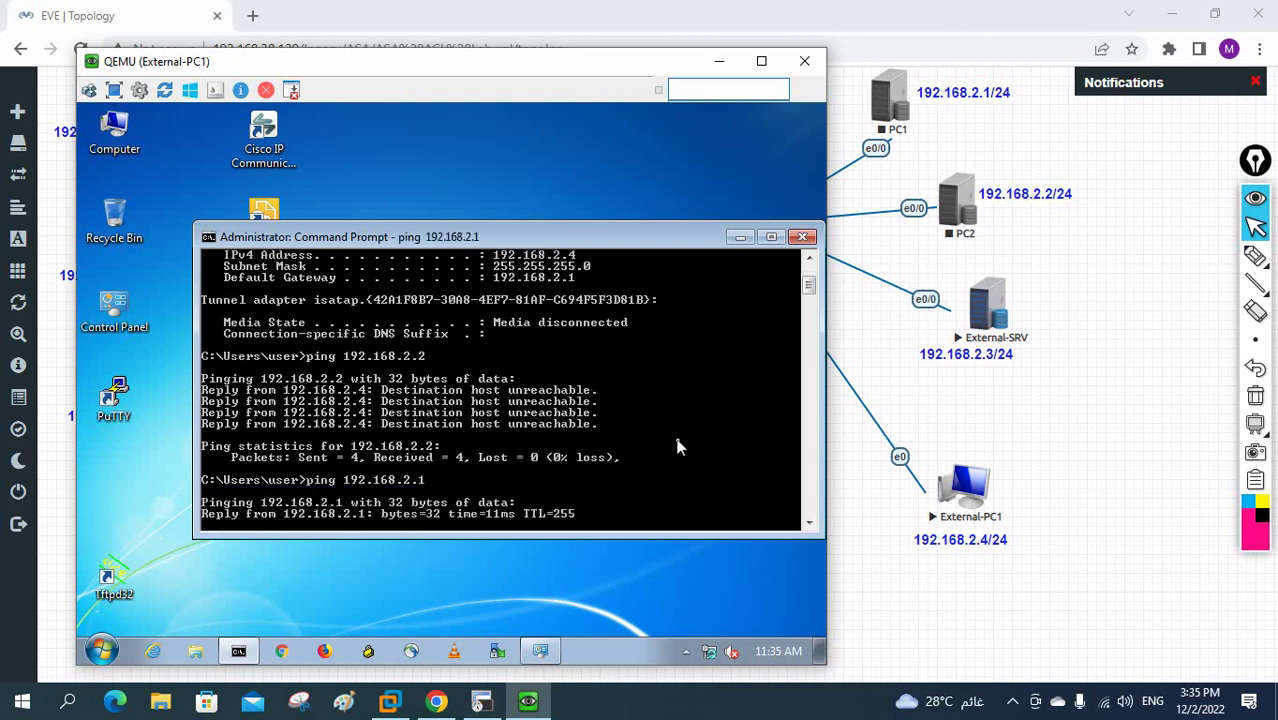
Step: Switch to the ASA session in SecureCRT and leave configuration mode
{"action": "left_click", "coordinate": [719, 61]}
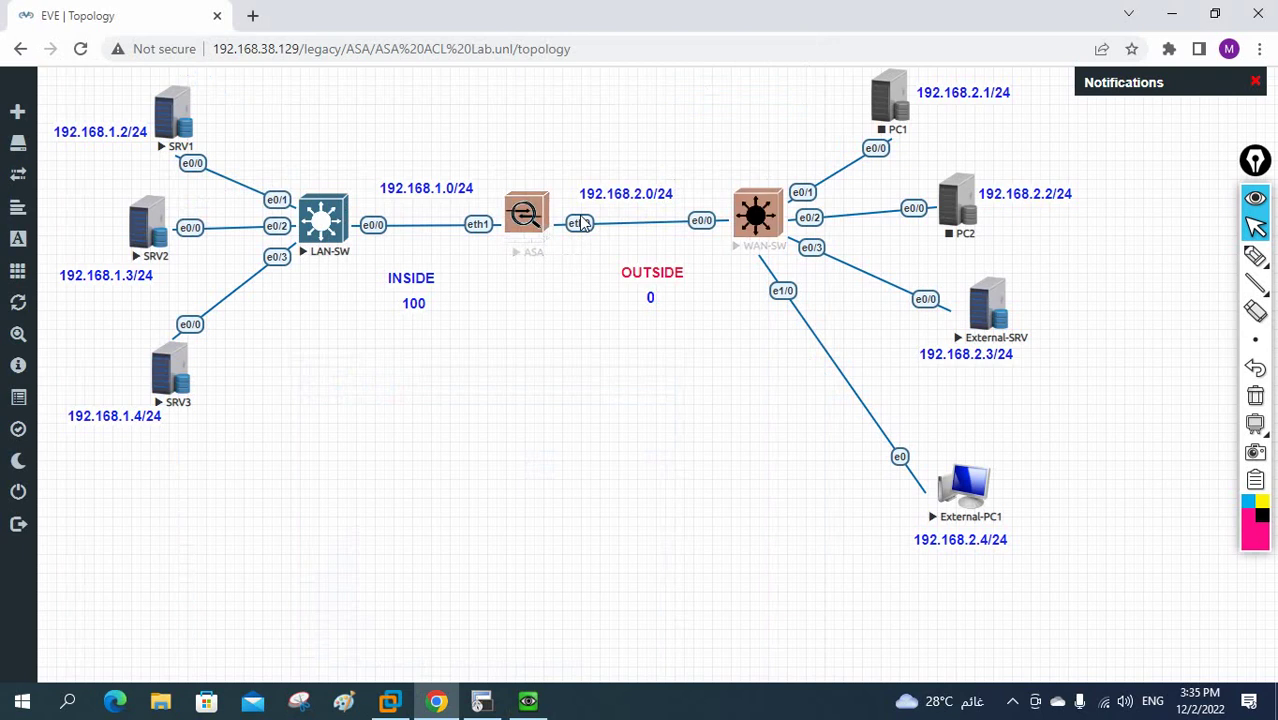
{"action": "left_click", "coordinate": [481, 701]}
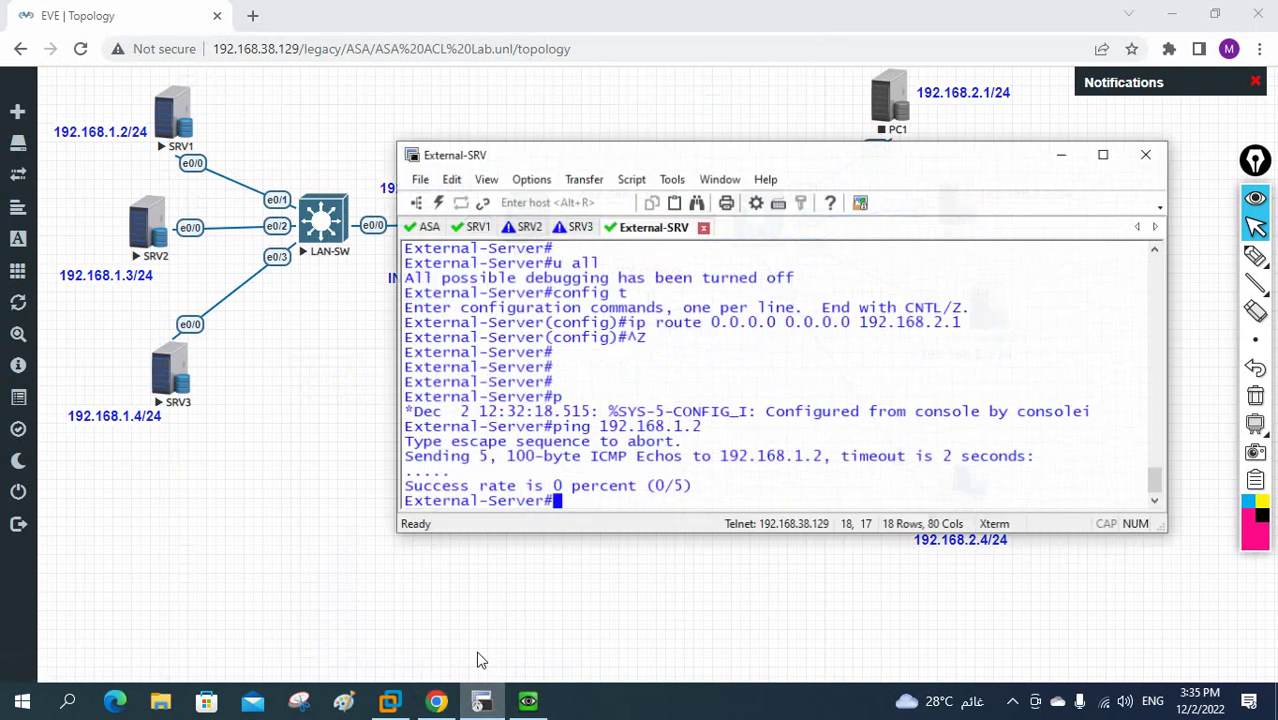
{"action": "left_click", "coordinate": [429, 227]}
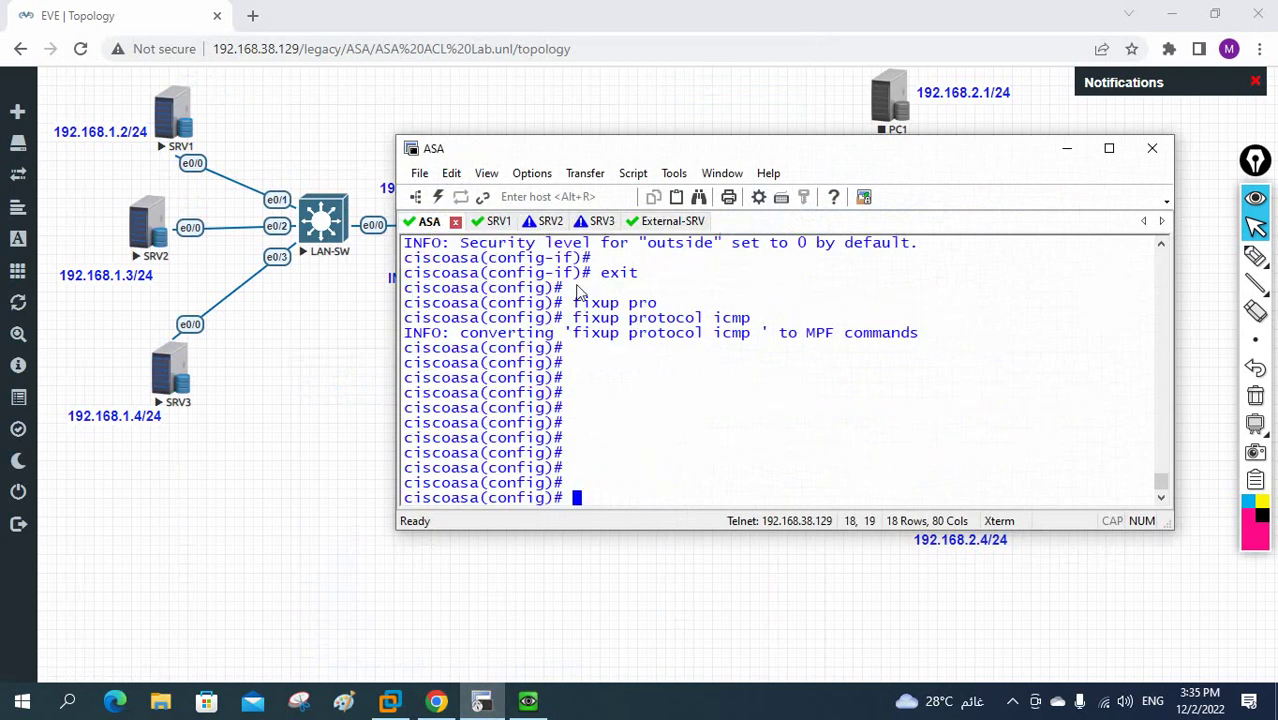
{"action": "key", "text": "ctrl+z"}
{"action": "key", "text": "Return"}
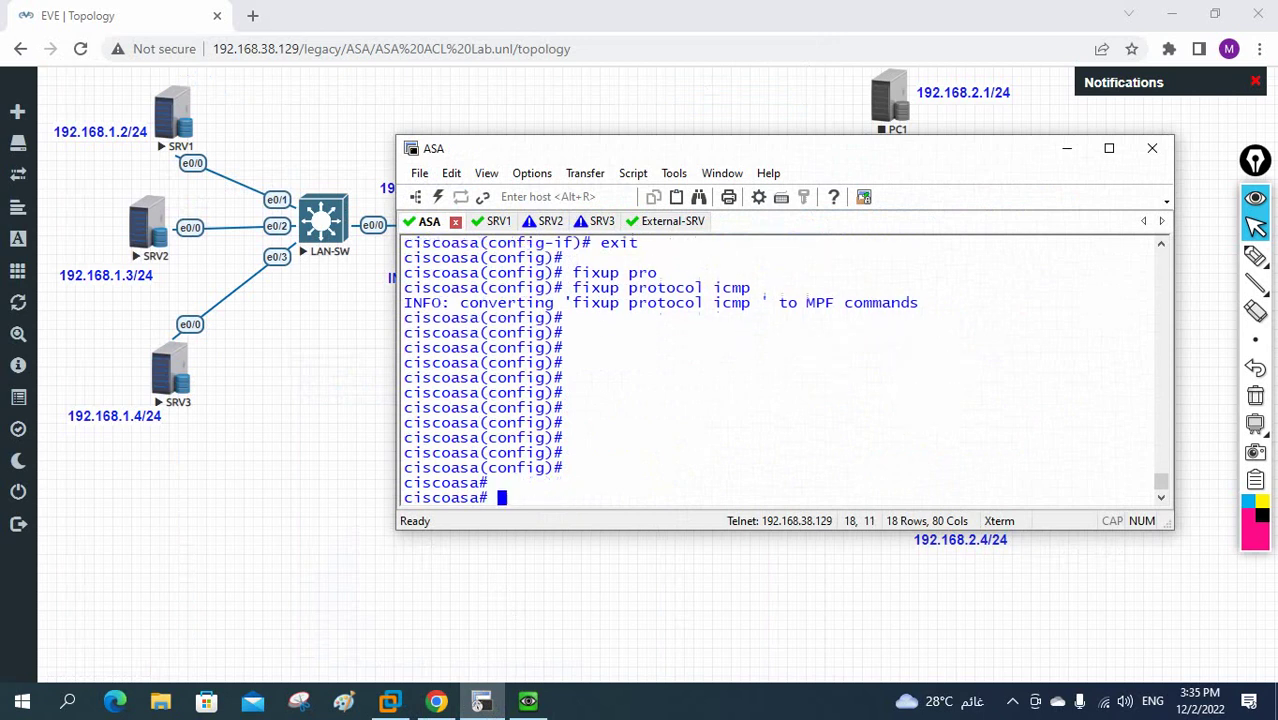
Step: Run 'sh int ip br' on the ASA, showing Ethernet0 192.168.2.1 and Ethernet1 192.168.1.1 up
{"action": "key", "text": "Return"}
{"action": "type", "text": "sh int ip br"}
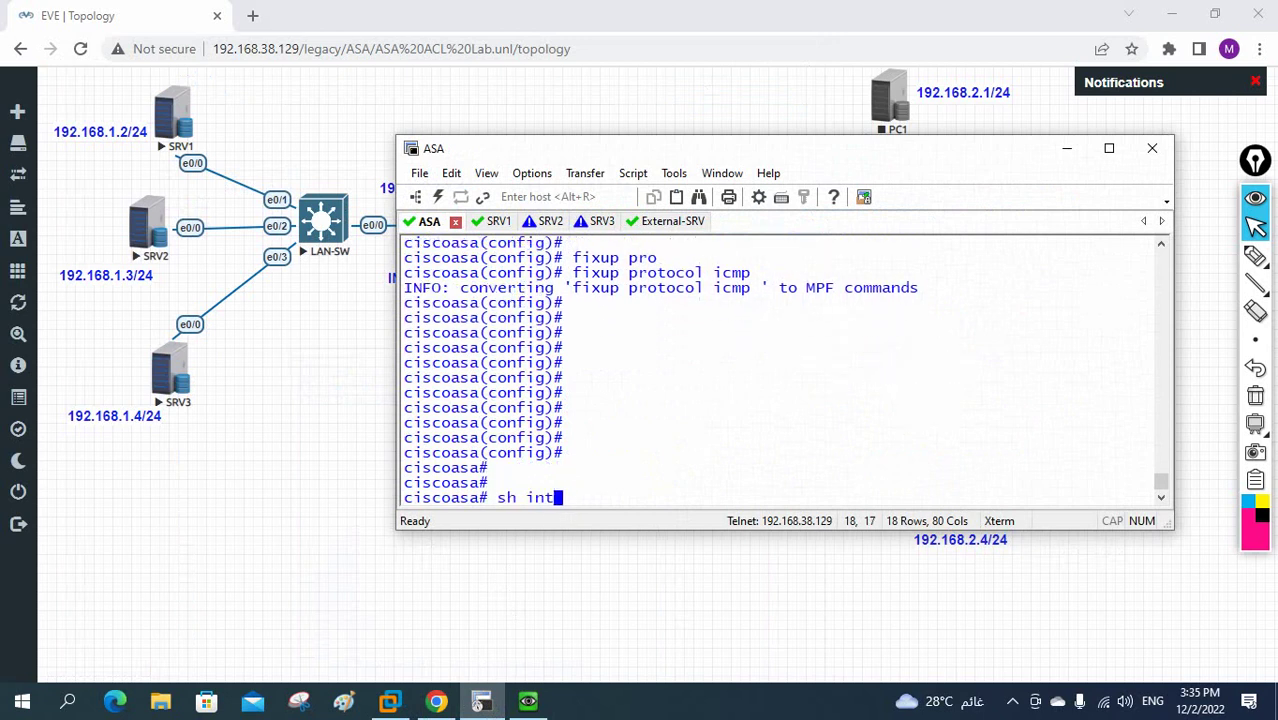
{"action": "key", "text": "Return"}
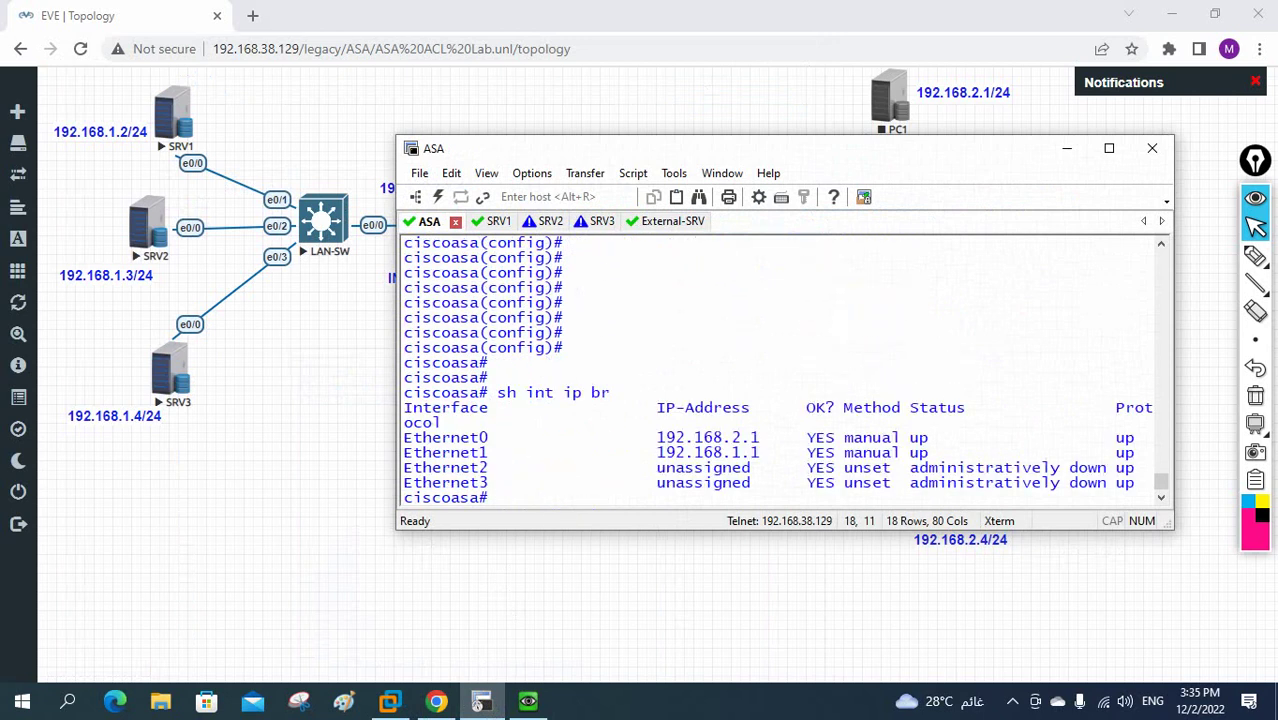
{"action": "left_click", "coordinate": [1062, 149]}
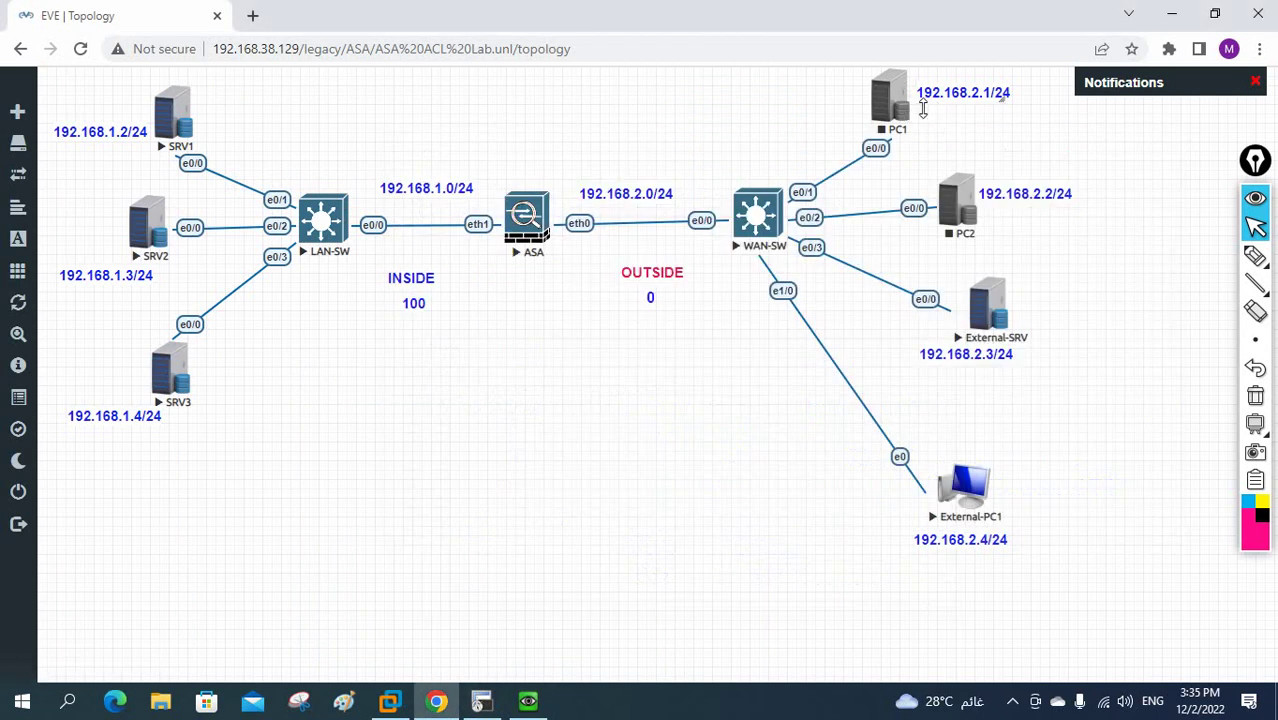
{"action": "left_click", "coordinate": [481, 703]}
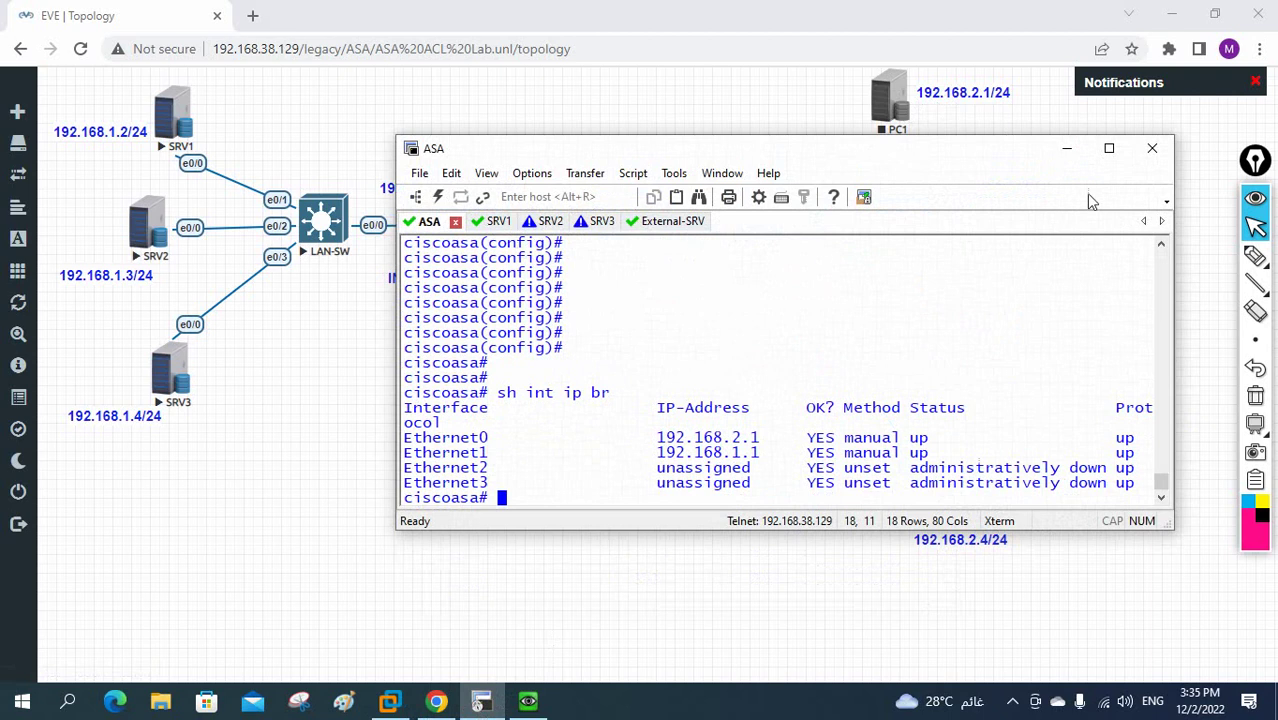
{"action": "left_click", "coordinate": [1070, 150]}
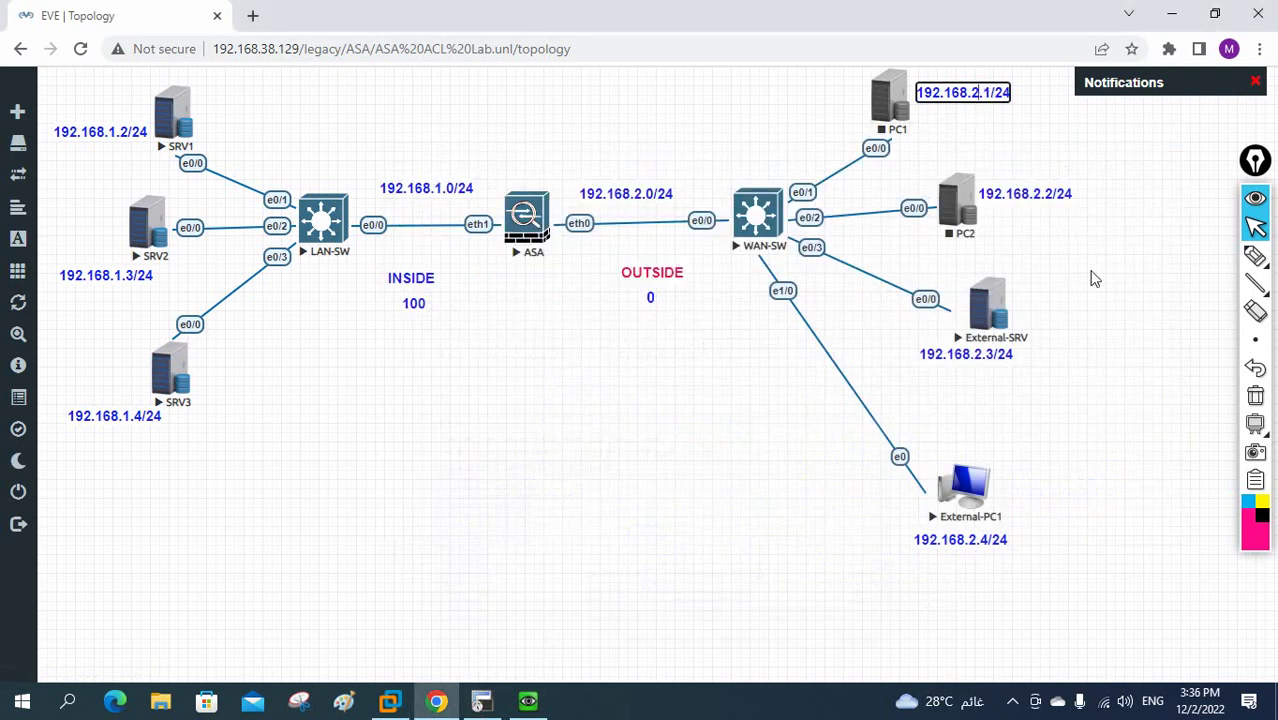
Step: Relabel PC1 as 192.168.2.2/24 and PC2 as 192.168.2.3/24 on the topology
{"action": "key", "text": "BackSpace"}
{"action": "type", "text": "2"}
{"action": "left_click", "coordinate": [1088, 277]}
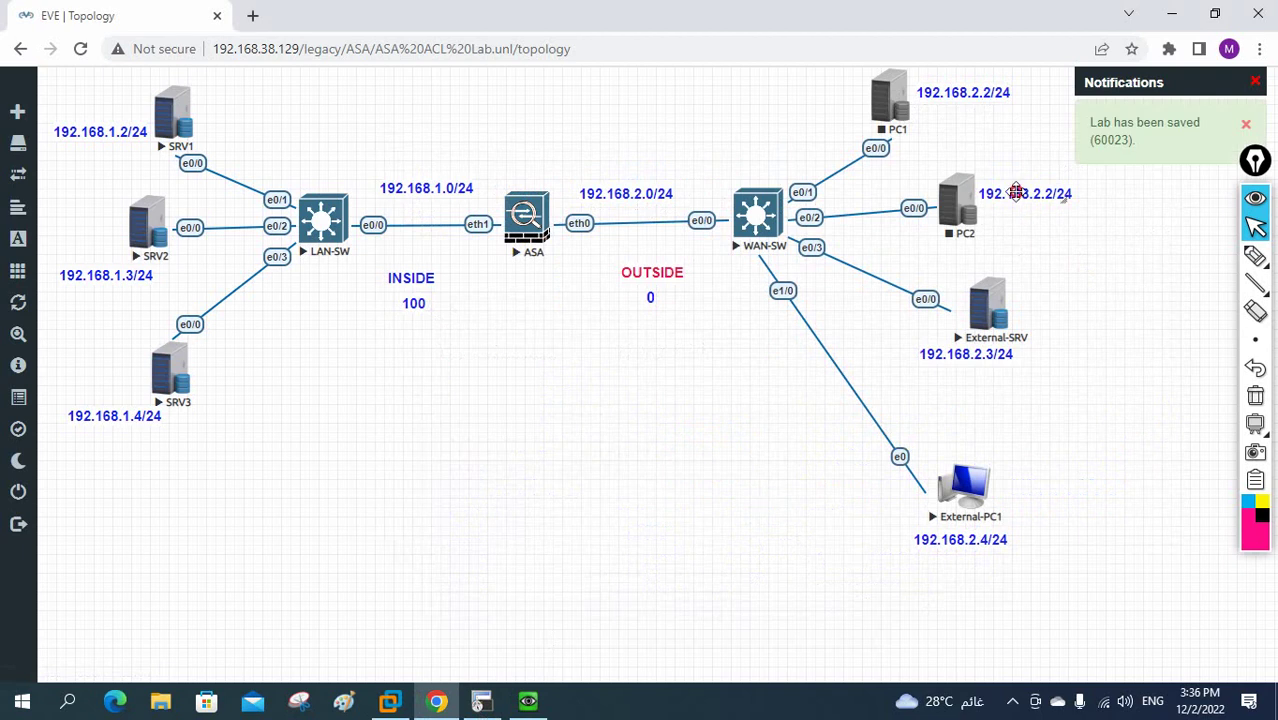
{"action": "double_click", "coordinate": [1015, 193]}
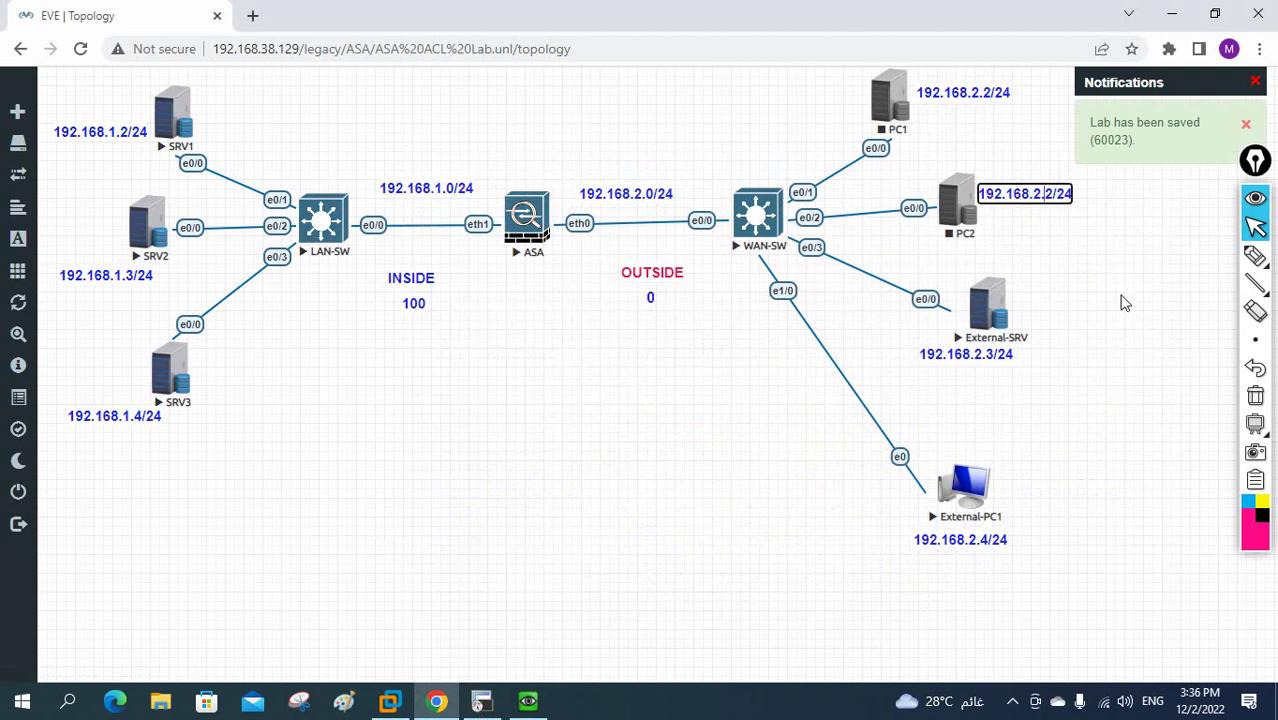
{"action": "key", "text": "BackSpace"}
{"action": "type", "text": "3"}
{"action": "double_click", "coordinate": [976, 355]}
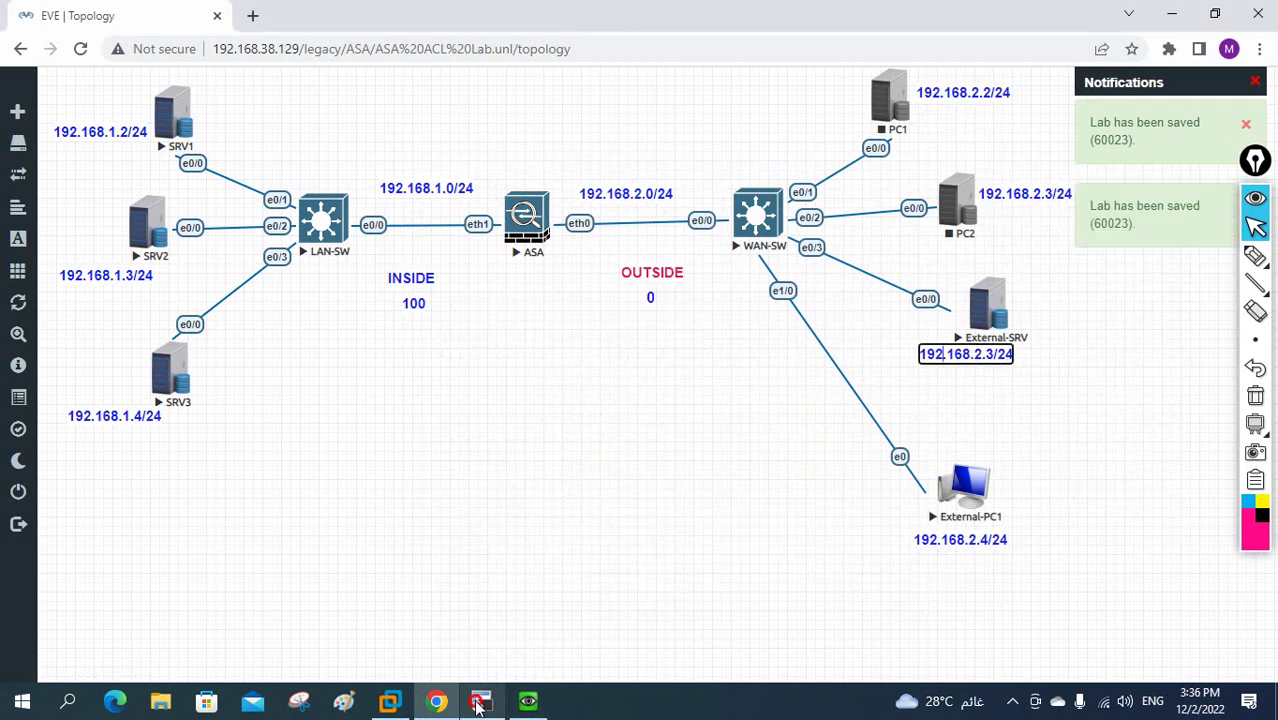
Step: Shift the ASA terminal aside and change PC2's label to 192.168.2.4/24
{"action": "left_click", "coordinate": [482, 700]}
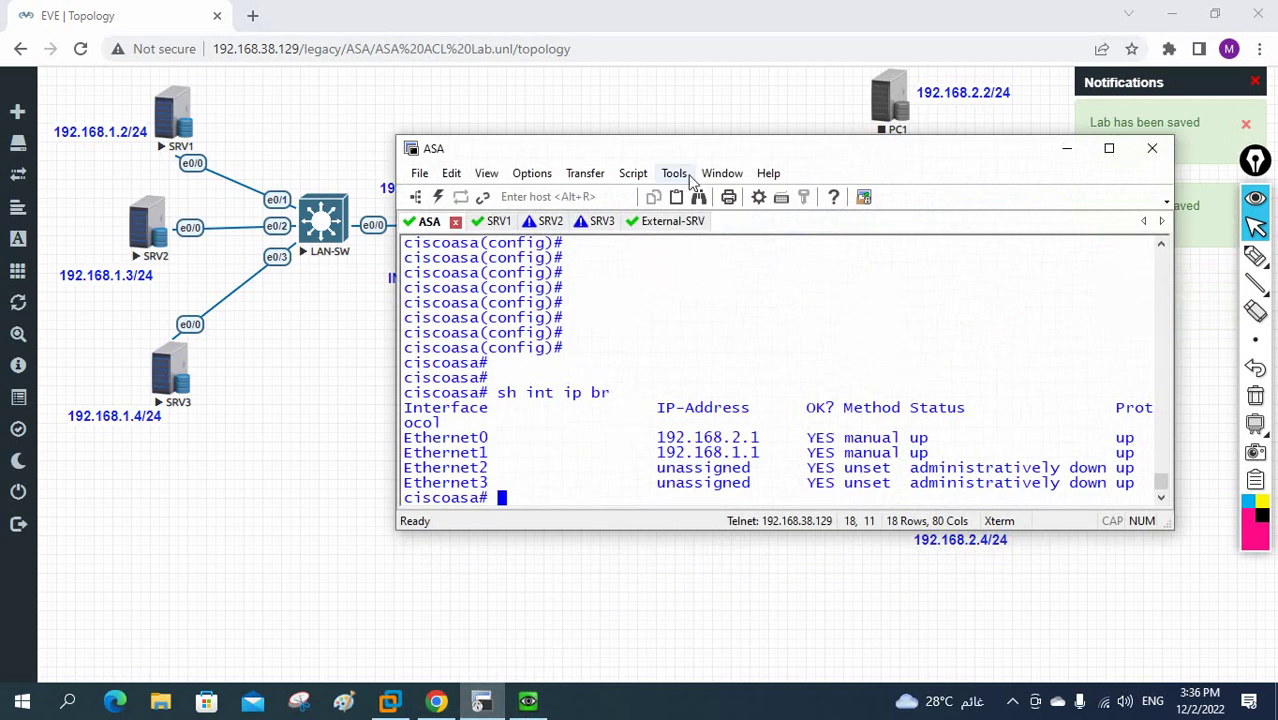
{"action": "left_click_drag", "start_coordinate": [712, 150], "coordinate": [526, 149]}
{"action": "left_click", "coordinate": [880, 148]}
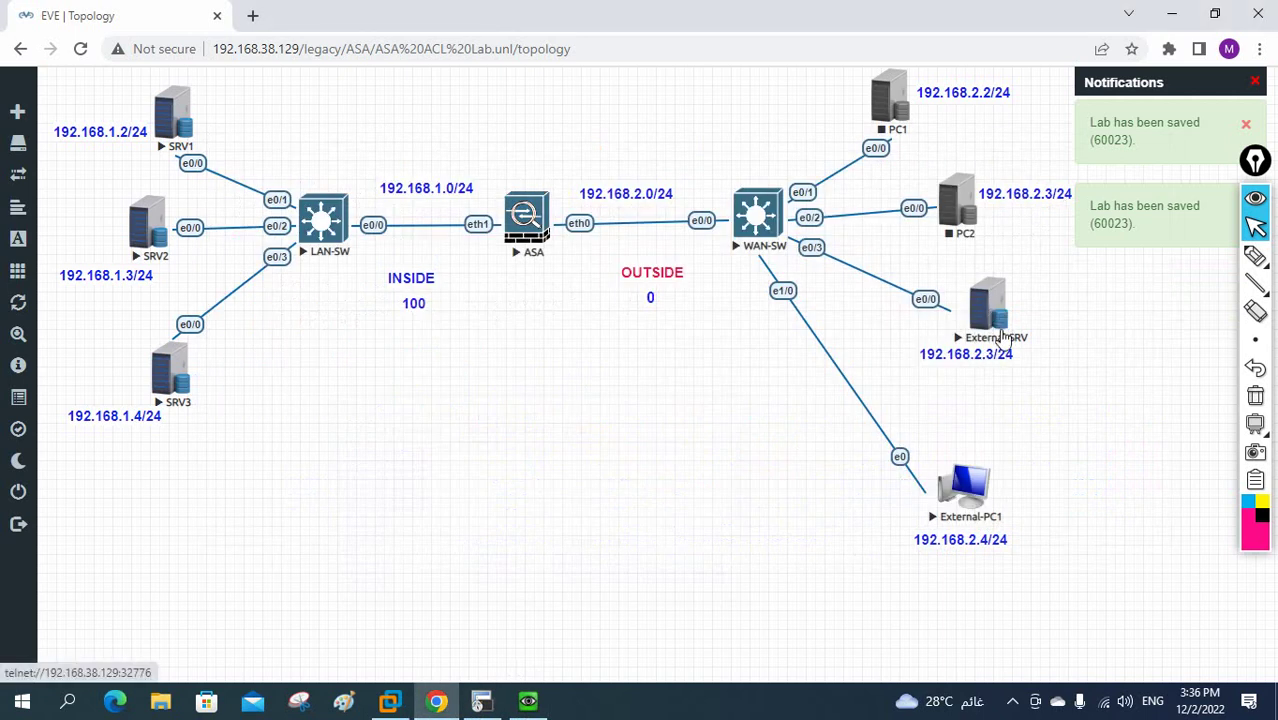
{"action": "double_click", "coordinate": [1006, 193]}
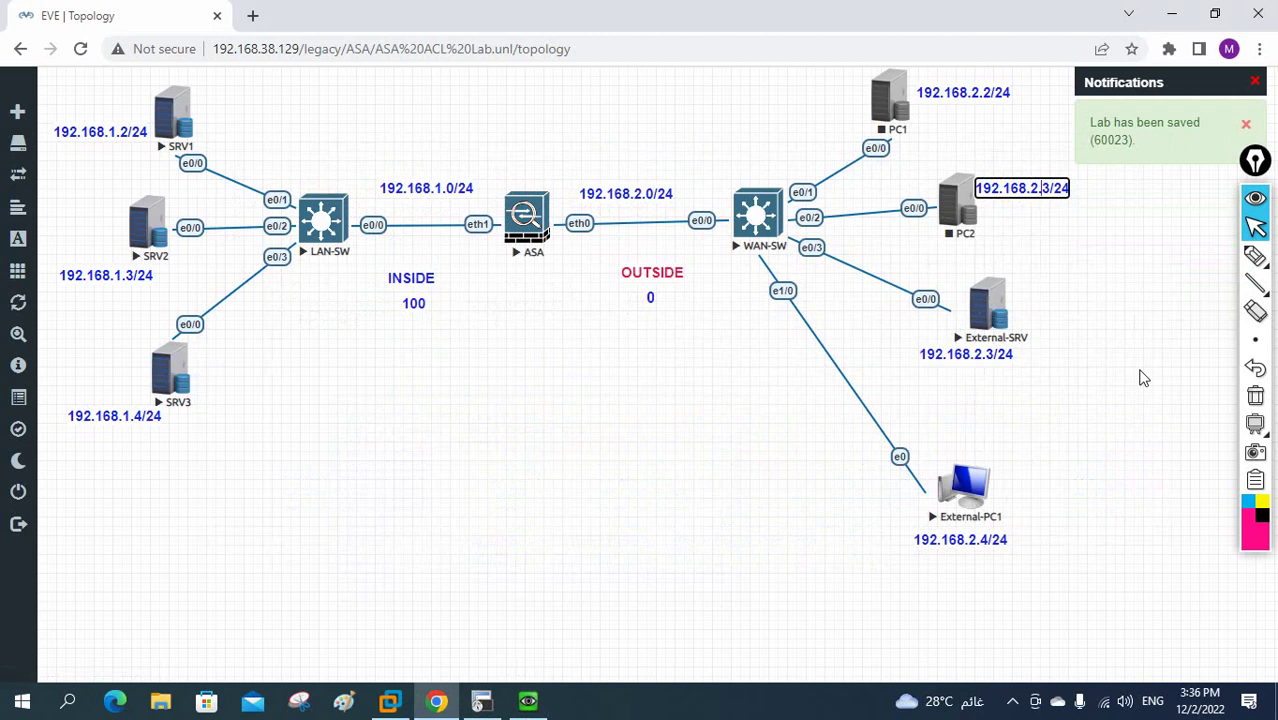
{"action": "key", "text": "Right"}
{"action": "key", "text": "BackSpace"}
{"action": "type", "text": "4"}
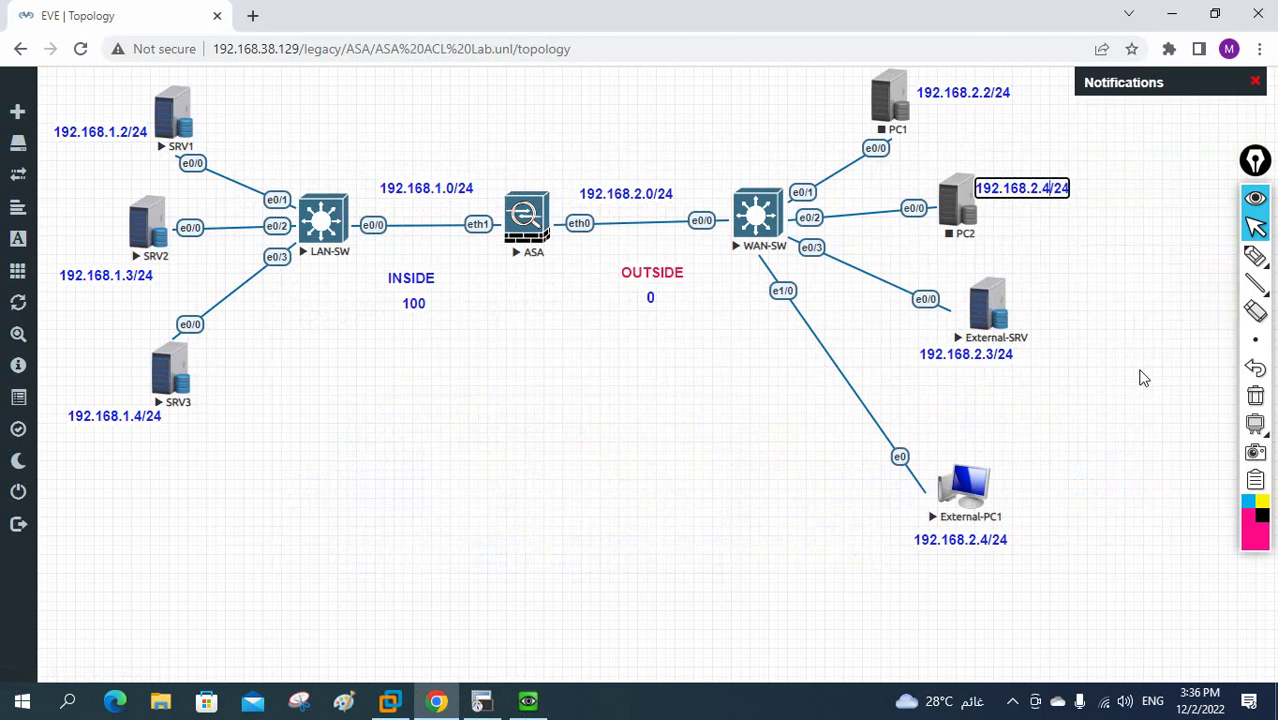
{"action": "key", "text": "Return"}
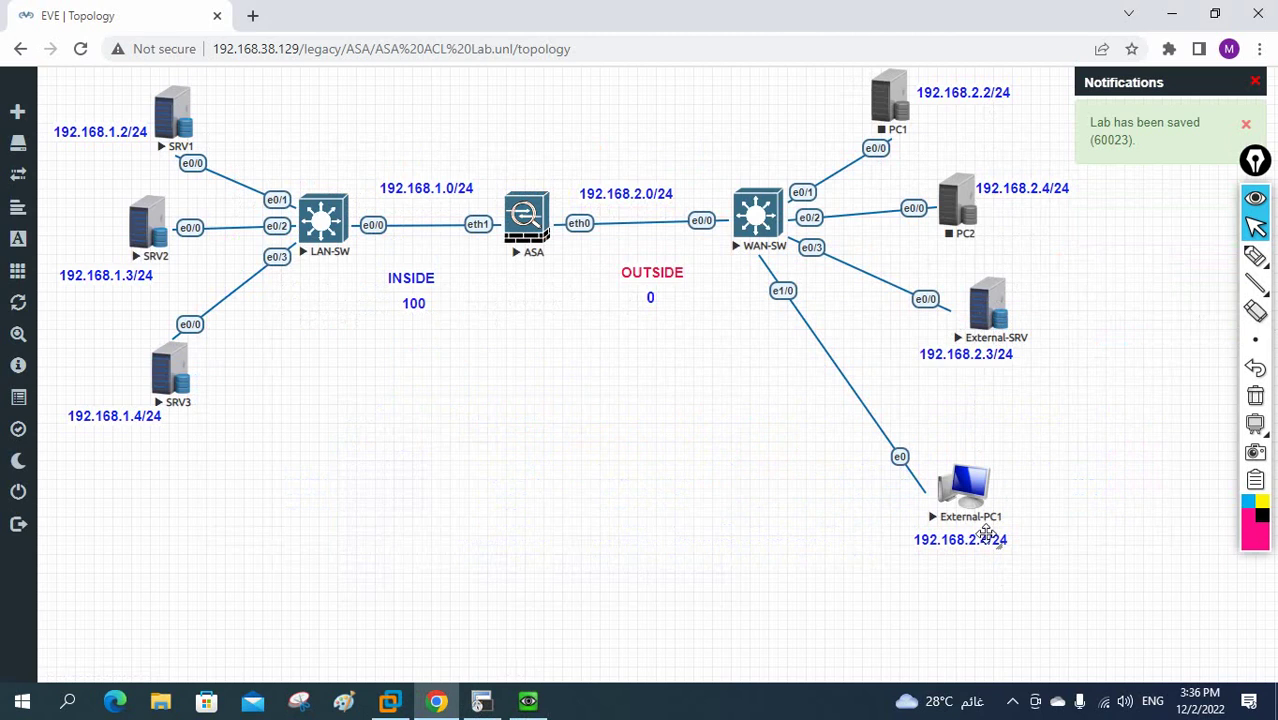
Step: Correct PC2's label to the final 192.168.2.5/24
{"action": "left_click", "coordinate": [1015, 191]}
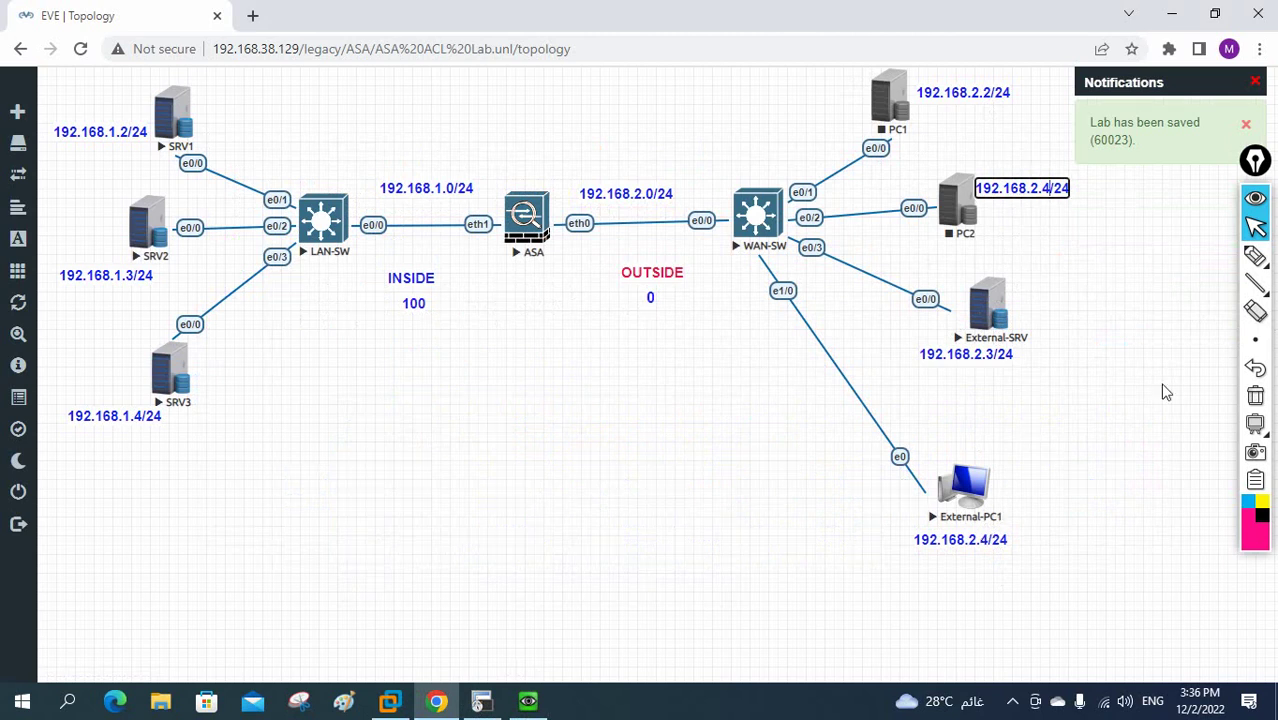
{"action": "key", "text": "BackSpace"}
{"action": "type", "text": "5"}
{"action": "left_click", "coordinate": [1148, 363]}
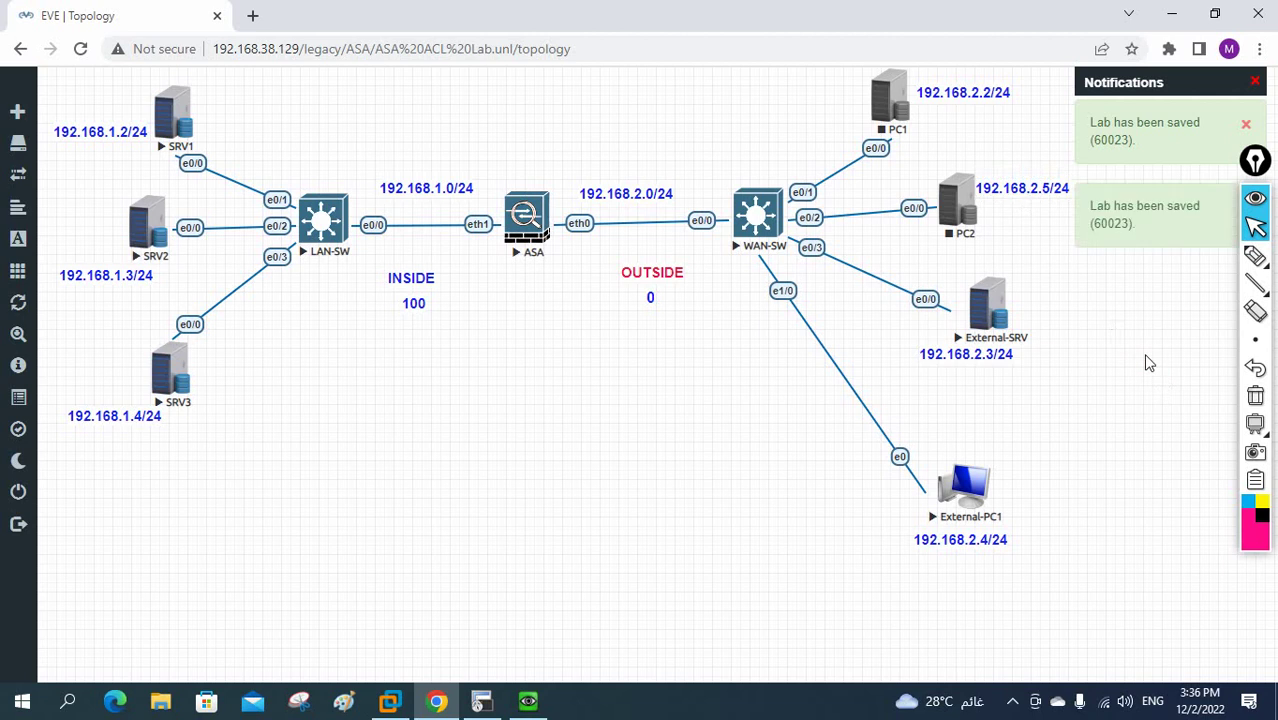
{"action": "left_click", "coordinate": [537, 705]}
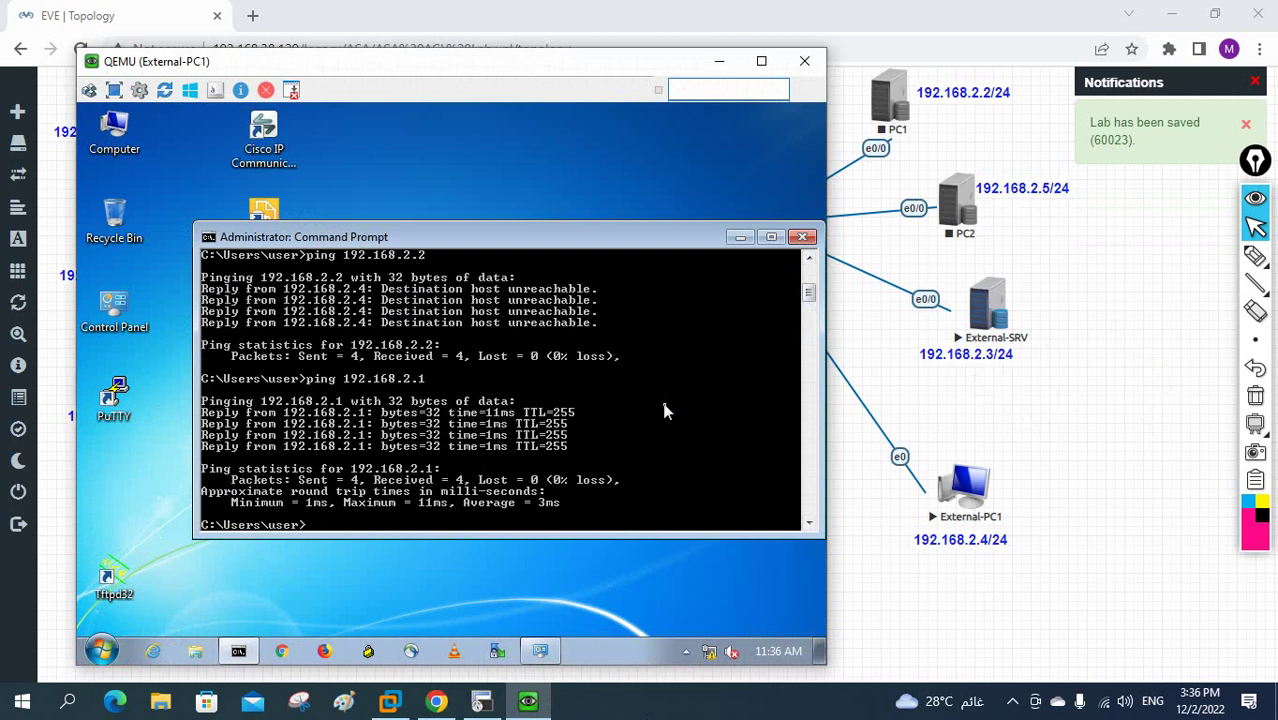
Step: Ping External-SRV at 192.168.2.3 (four replies, 0% loss) and minimize the Command Prompt
{"action": "key", "text": "Up"}
{"action": "type", "text": "3"}
{"action": "key", "text": "Return"}
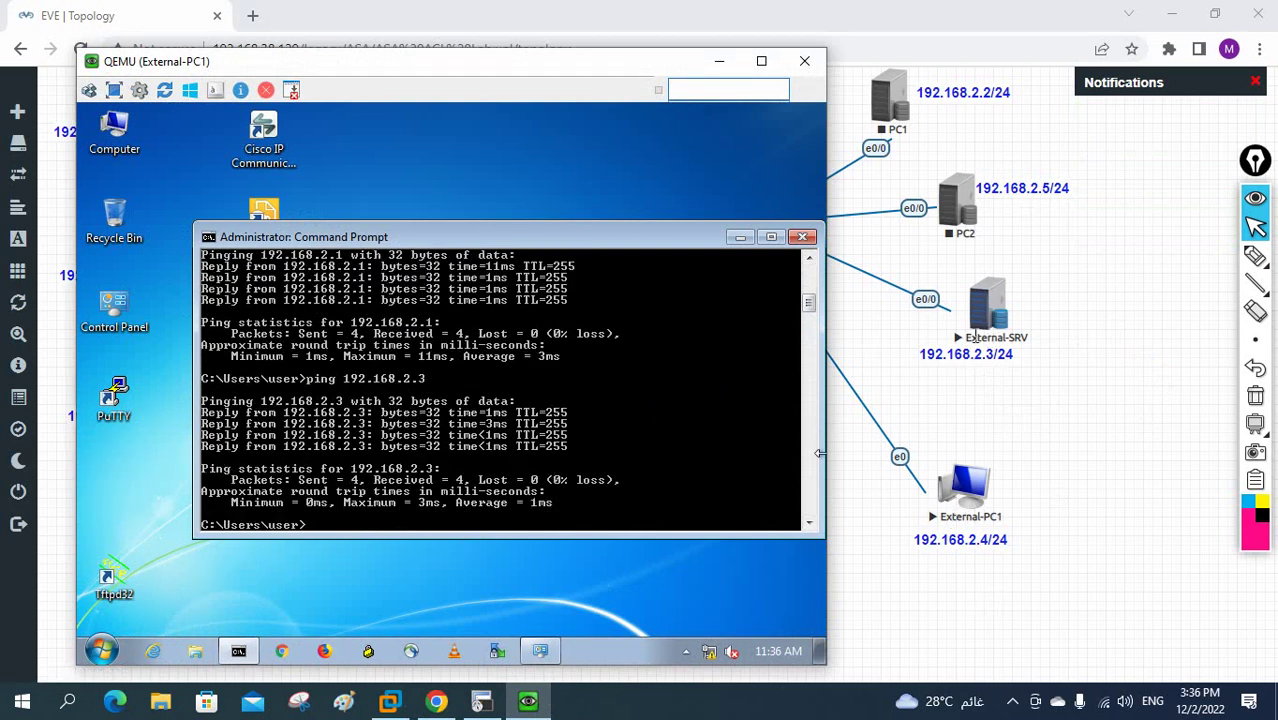
{"action": "left_click", "coordinate": [740, 238]}
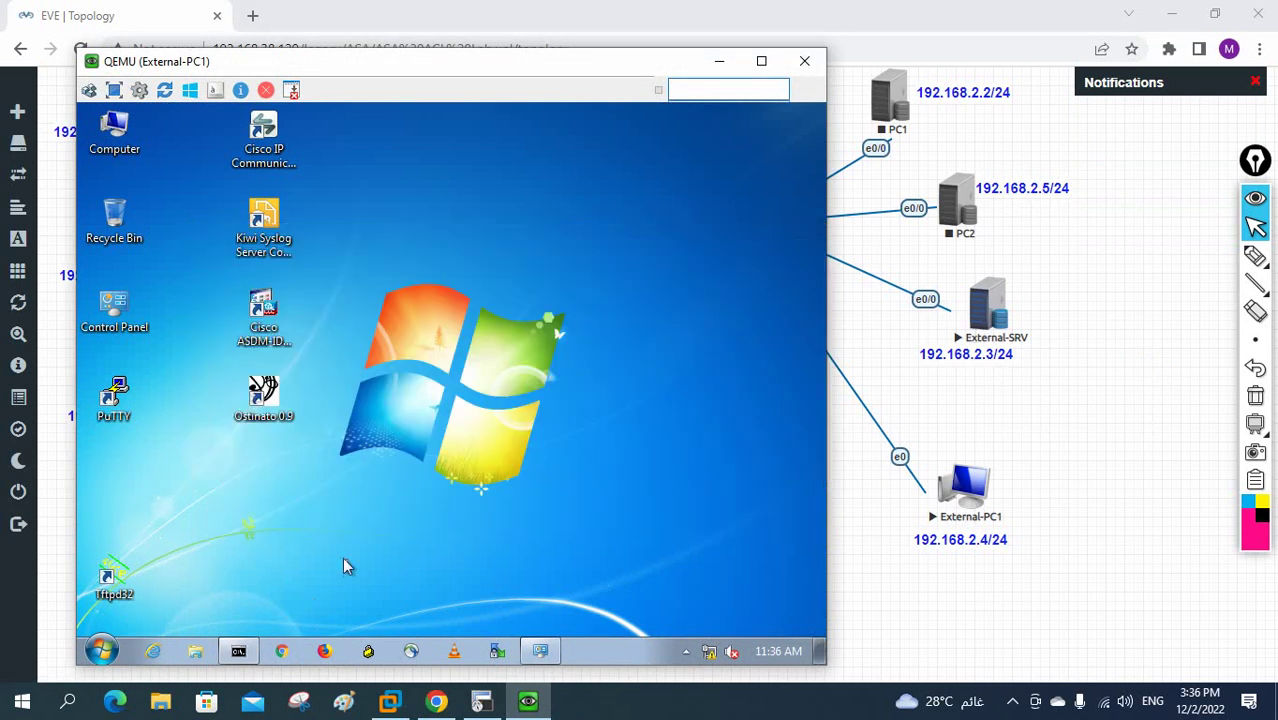
Step: Launch Chrome in External-PC1 and load 192.168.2.3
{"action": "left_click", "coordinate": [290, 652]}
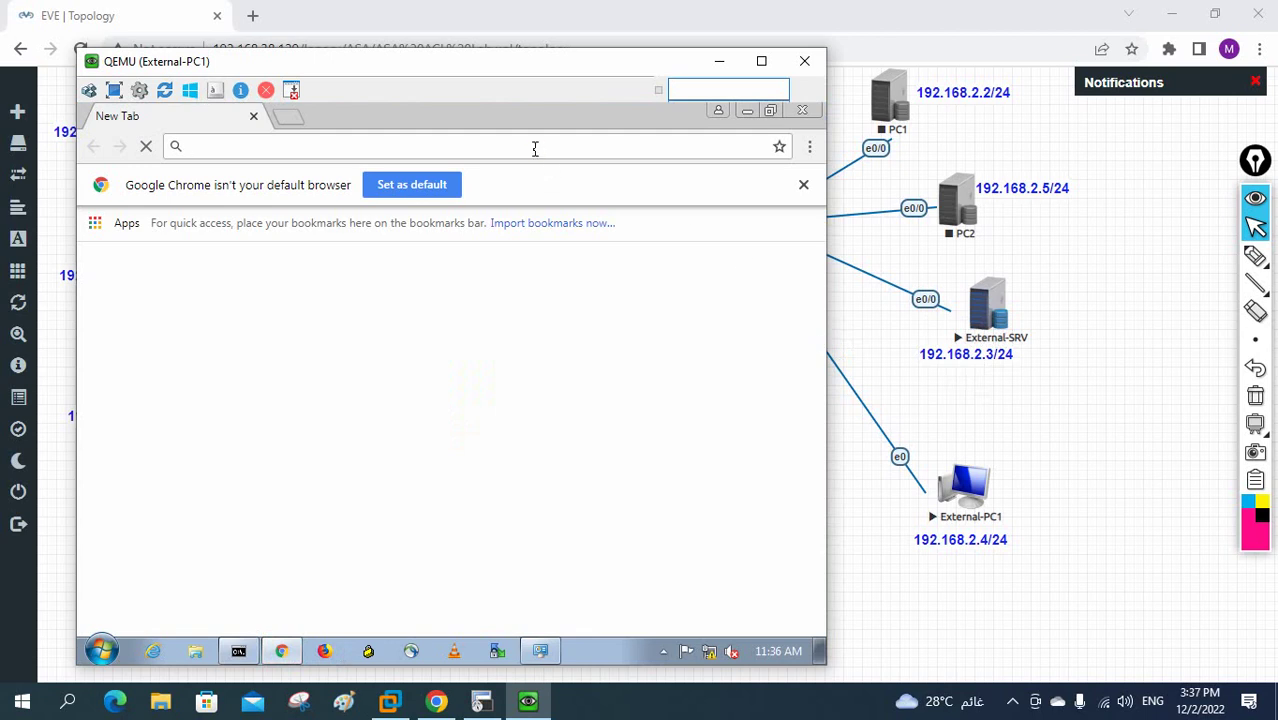
{"action": "left_click", "coordinate": [535, 148]}
{"action": "type", "text": "192.168."}
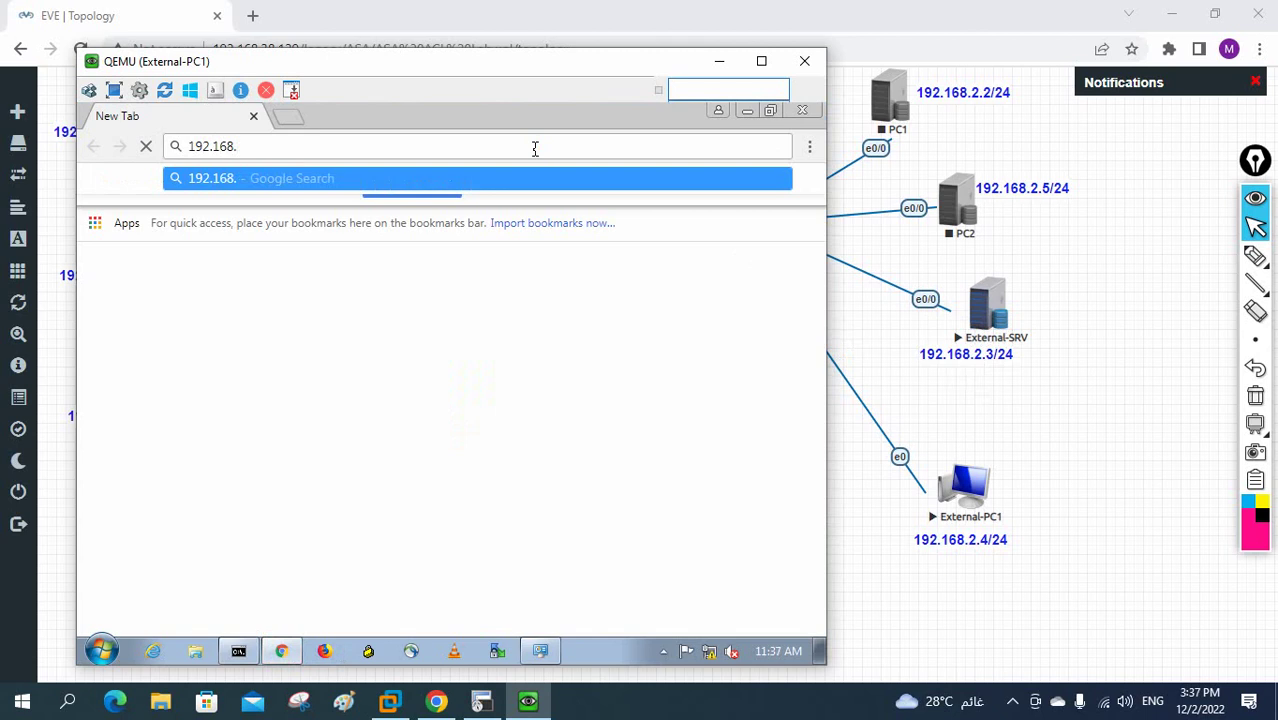
{"action": "type", "text": "2.3"}
{"action": "key", "text": "Return"}
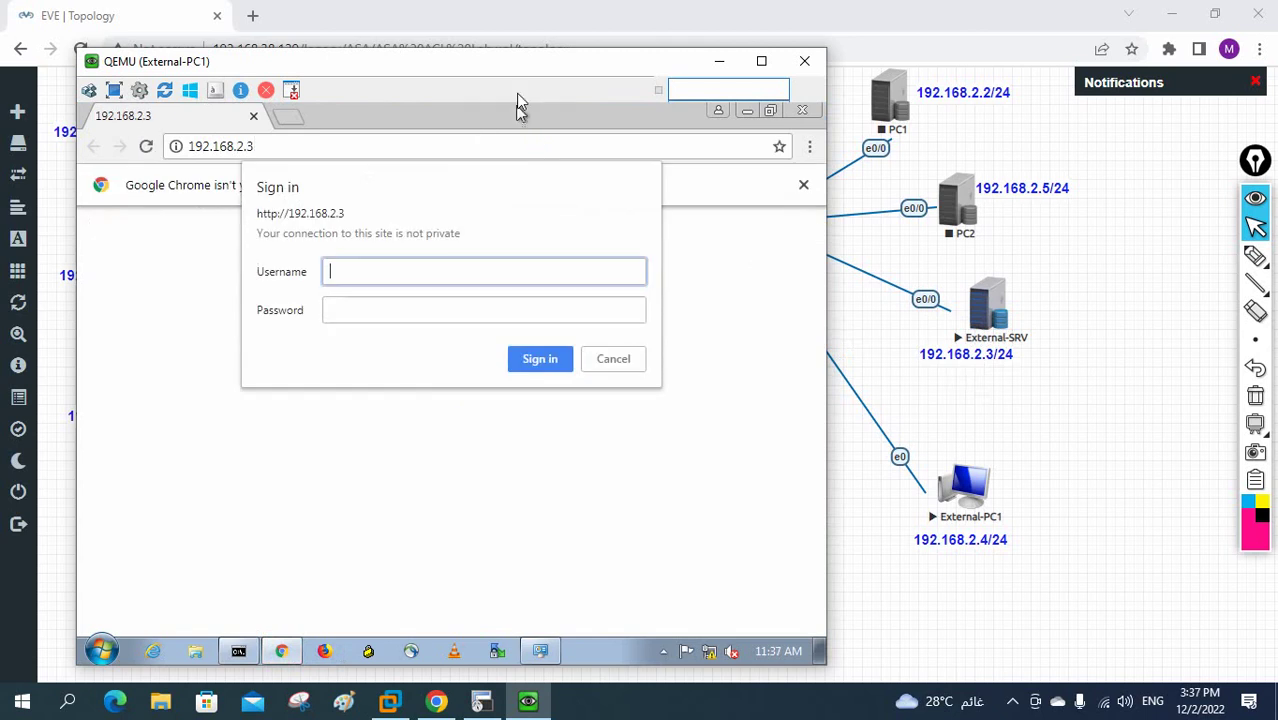
{"action": "left_click_drag", "start_coordinate": [499, 62], "coordinate": [463, 392]}
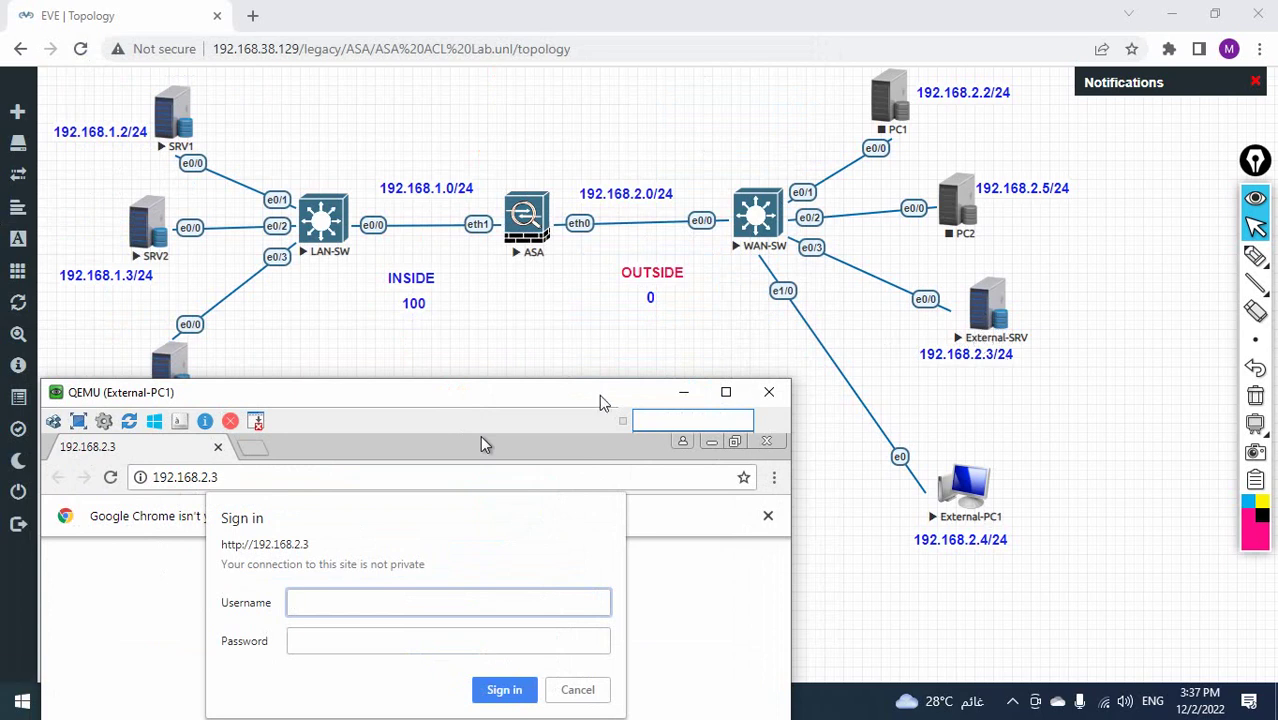
{"action": "left_click_drag", "start_coordinate": [600, 398], "coordinate": [590, 178]}
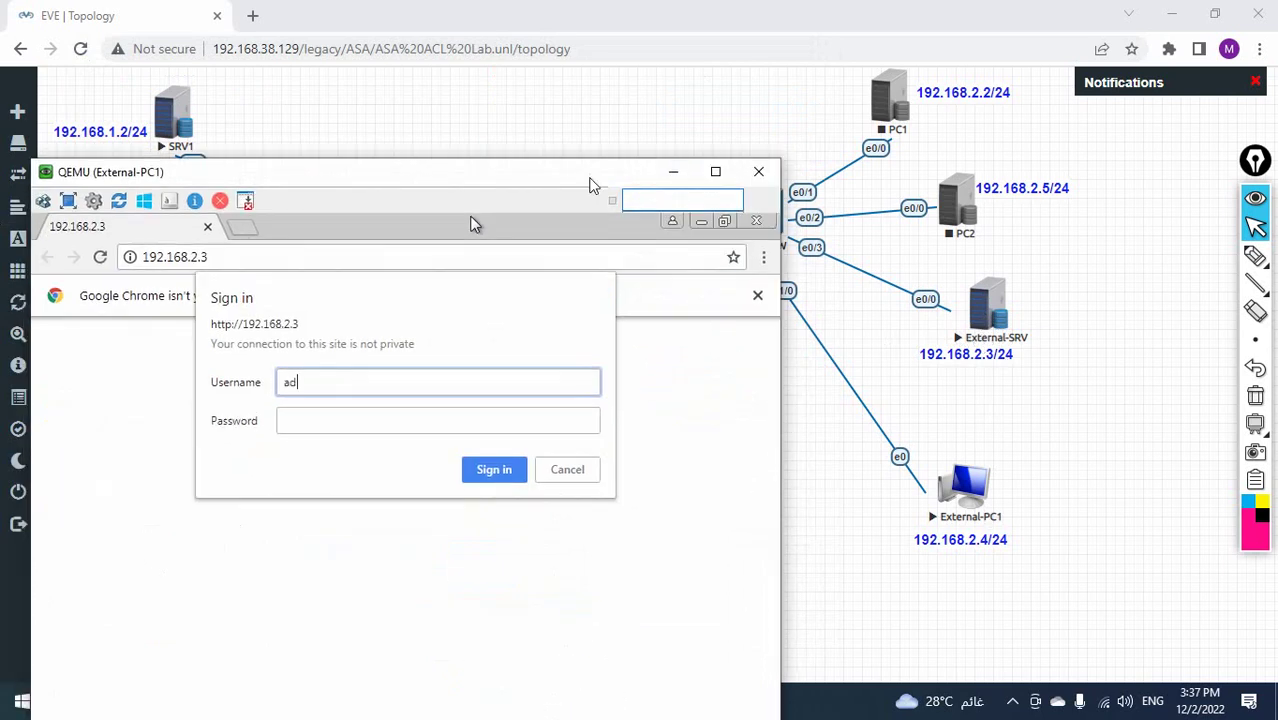
Step: Sign in with the username and password and decline saving the password
{"action": "key", "text": "Tab"}
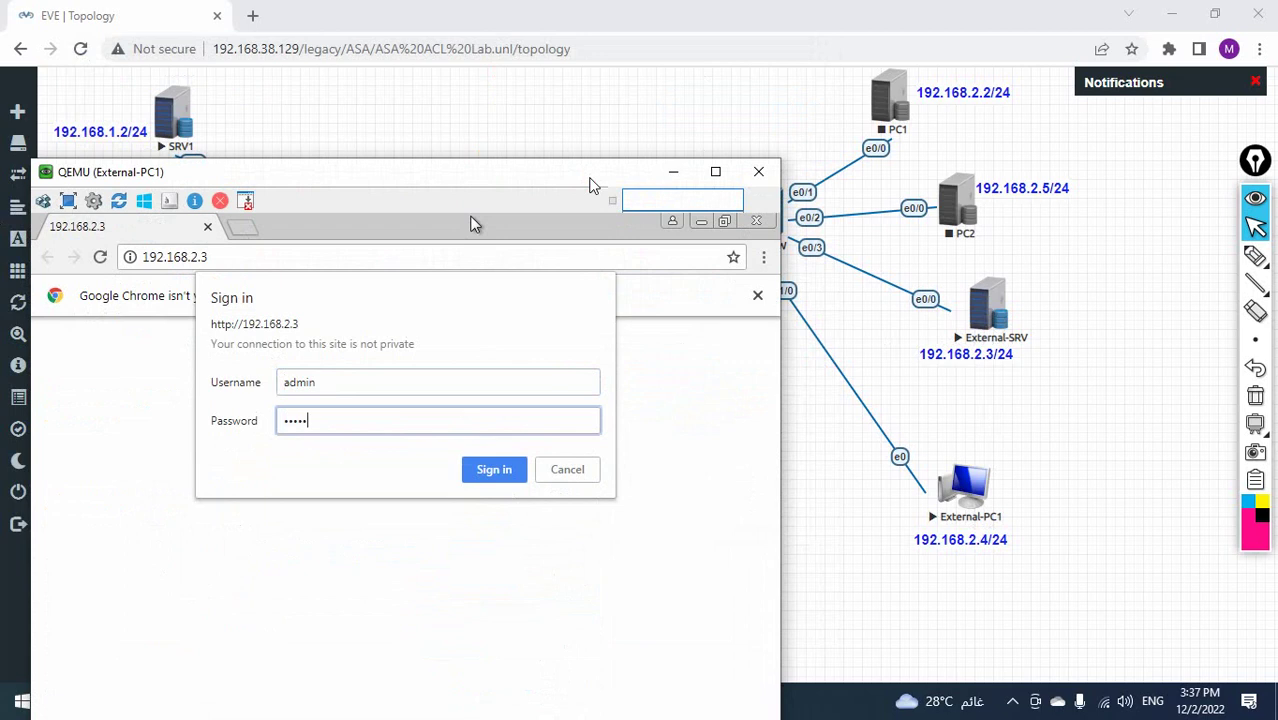
{"action": "key", "text": "Return"}
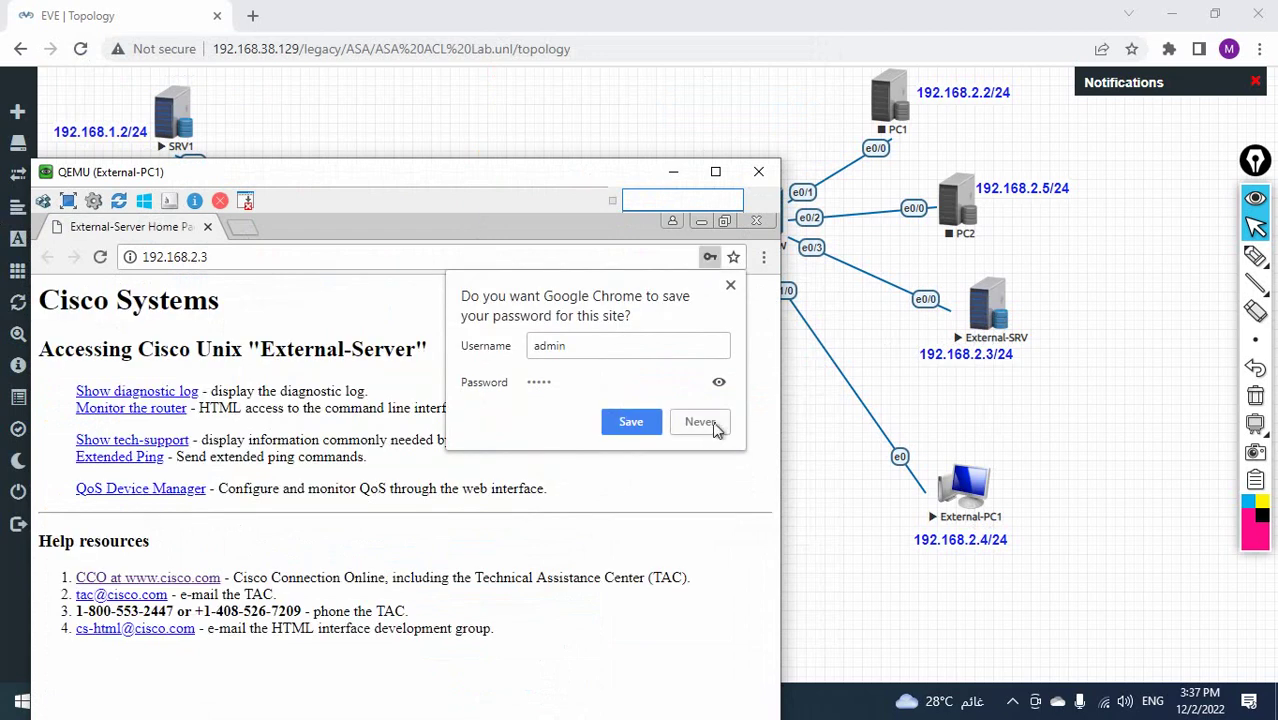
{"action": "left_click", "coordinate": [730, 286]}
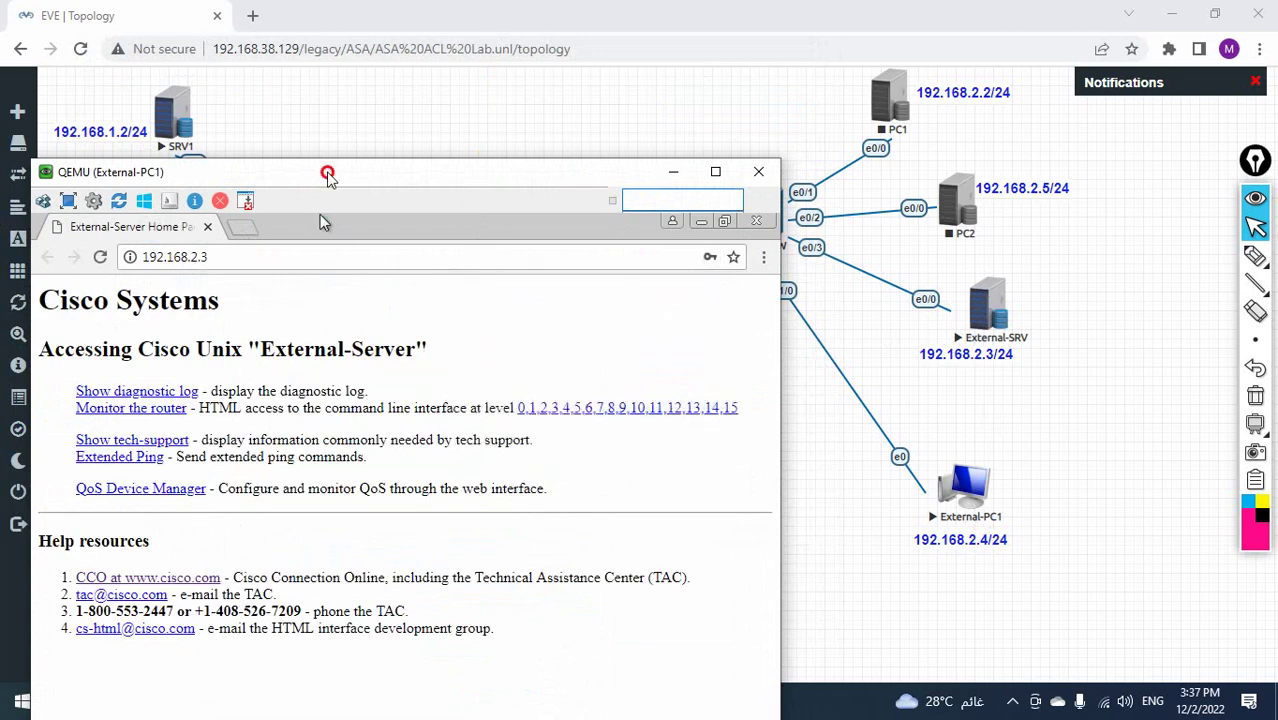
{"action": "left_click_drag", "start_coordinate": [329, 175], "coordinate": [371, 129]}
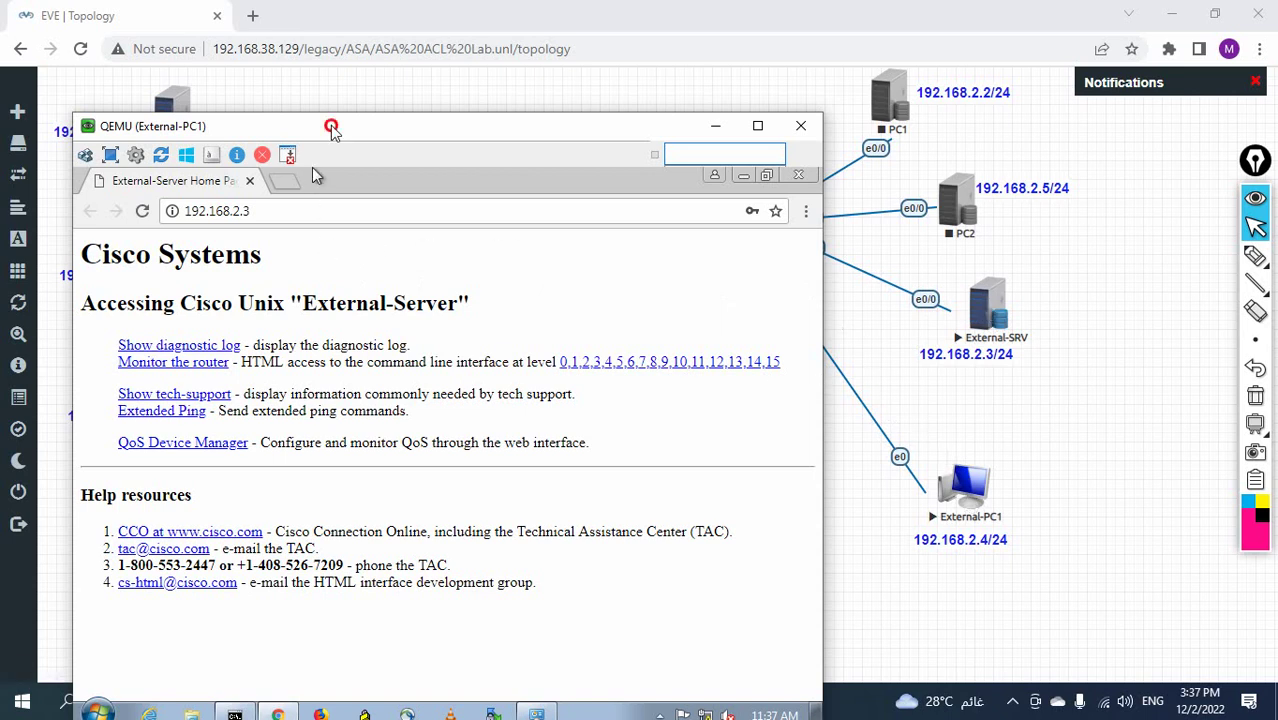
{"action": "left_click_drag", "start_coordinate": [331, 127], "coordinate": [304, 476]}
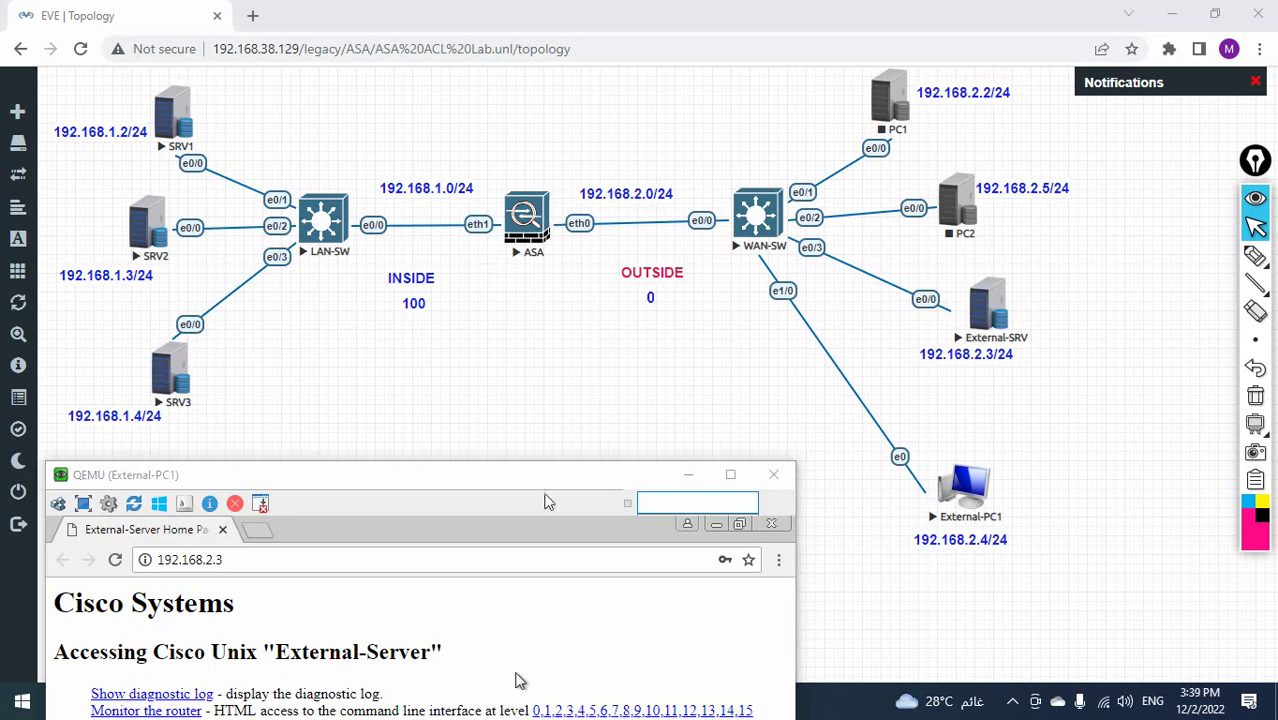
{"action": "left_click_drag", "start_coordinate": [529, 478], "coordinate": [542, 363]}
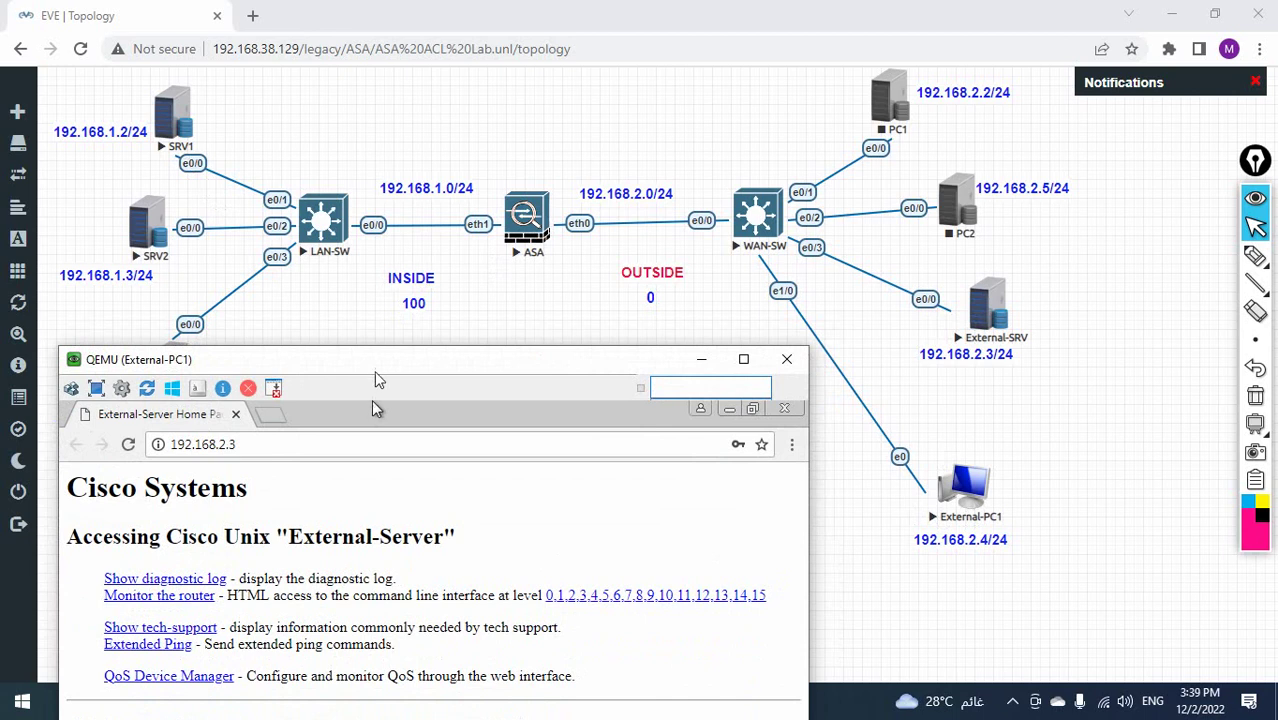
{"action": "left_click", "coordinate": [308, 449]}
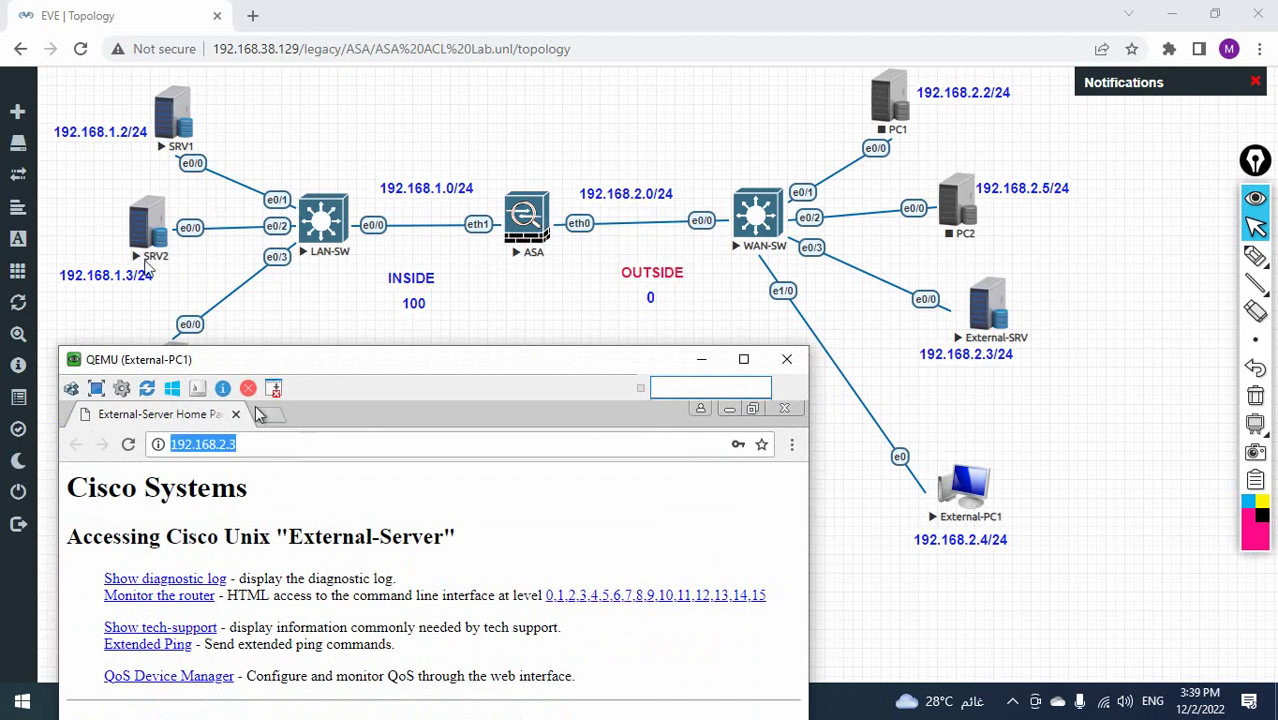
Step: Change the browser address to 192.168.1.2 and confirm SRV1's page times out
{"action": "left_click", "coordinate": [335, 449]}
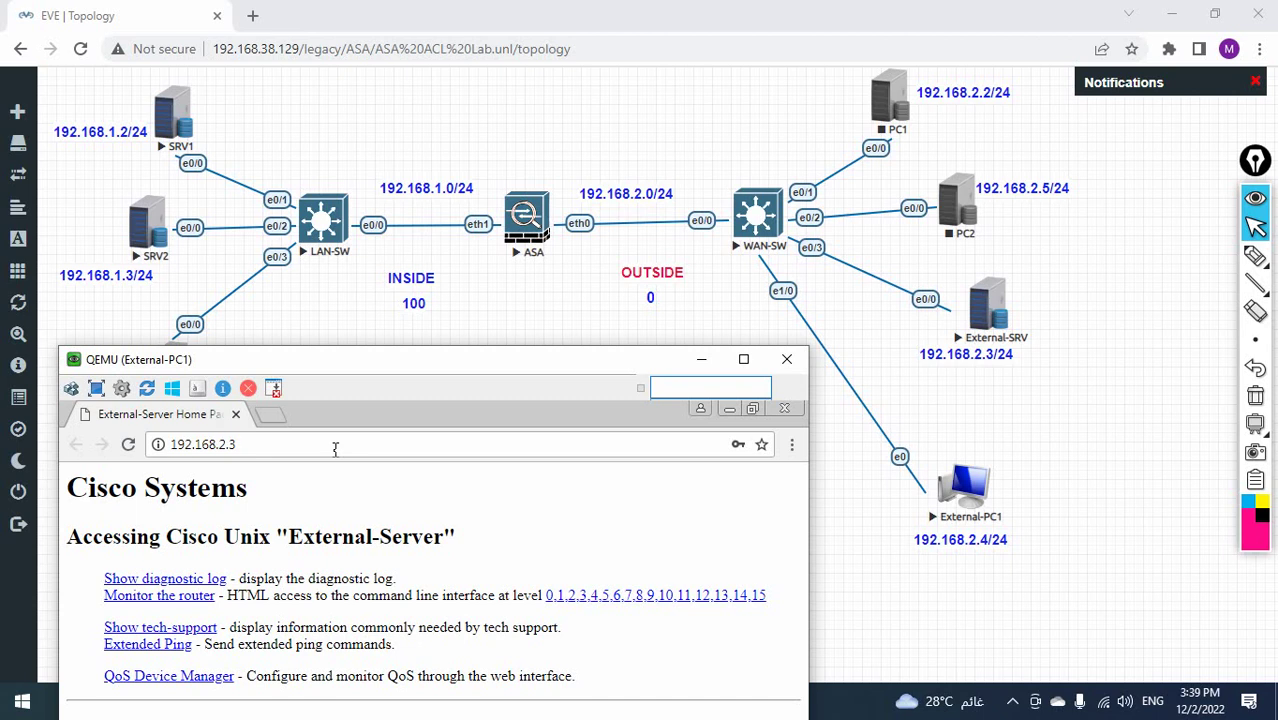
{"action": "key", "text": "BackSpace"}
{"action": "key", "text": "BackSpace"}
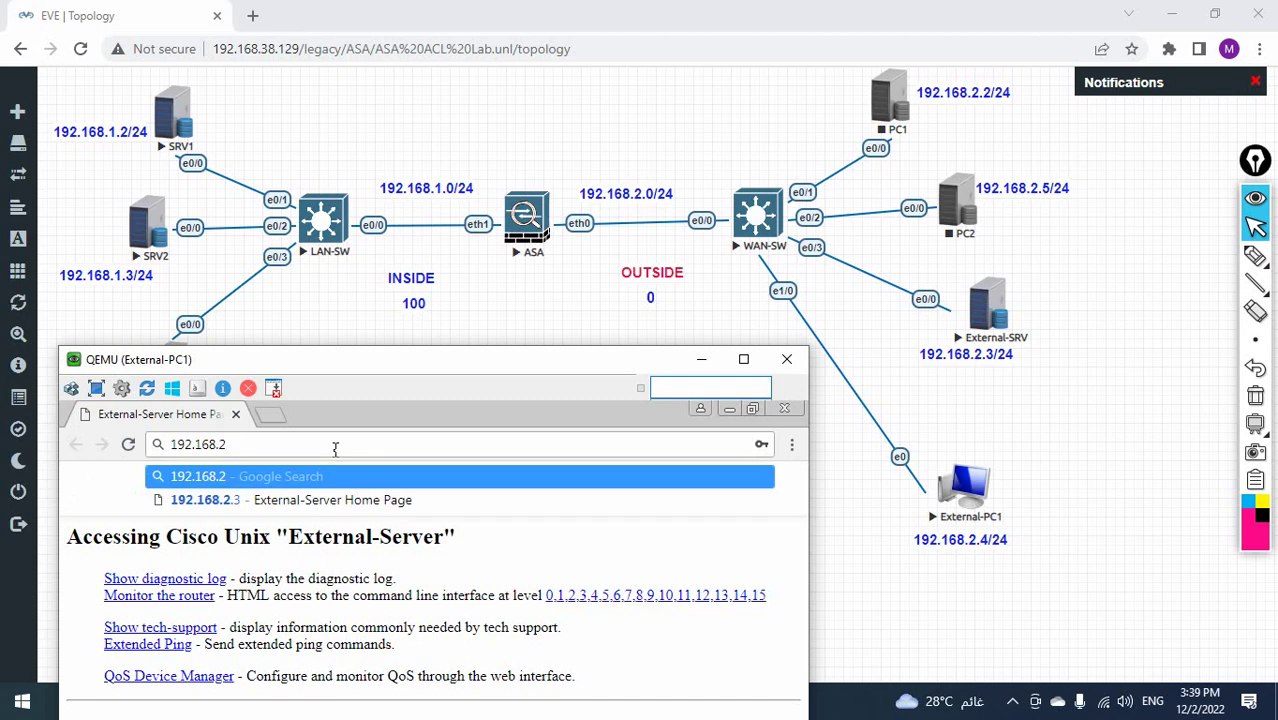
{"action": "key", "text": "BackSpace"}
{"action": "type", "text": "1.2"}
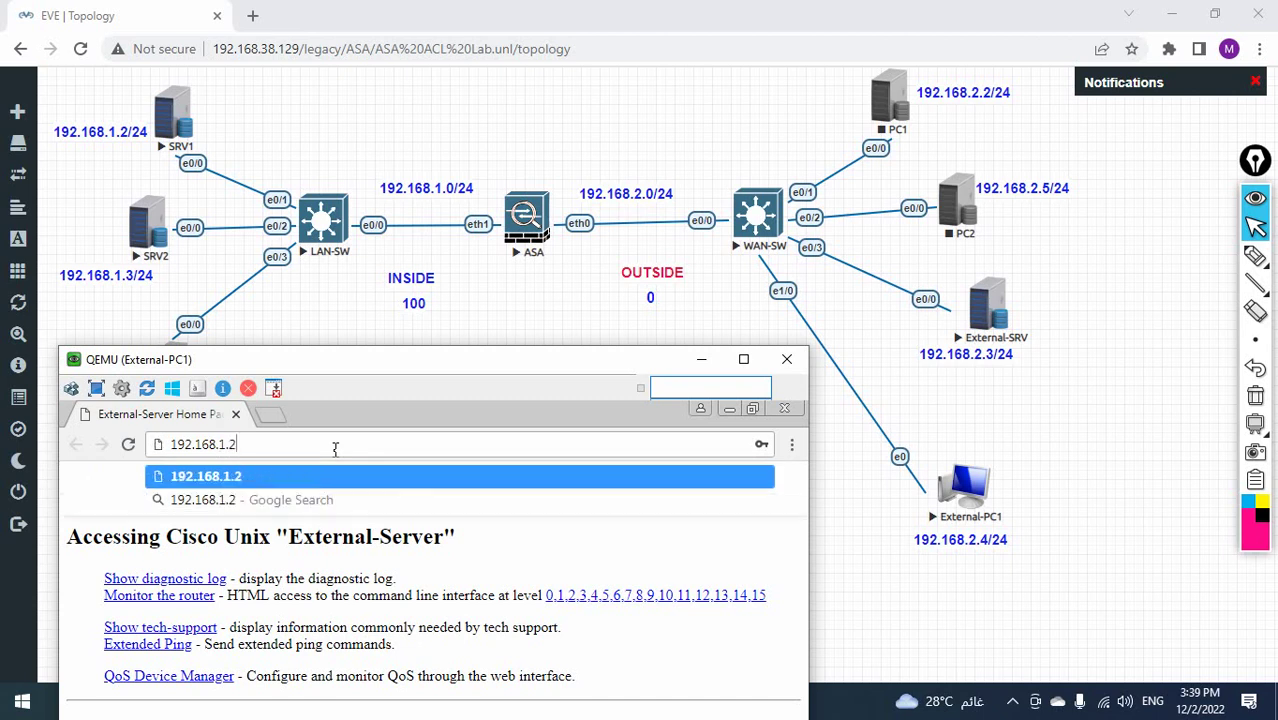
{"action": "key", "text": "Return"}
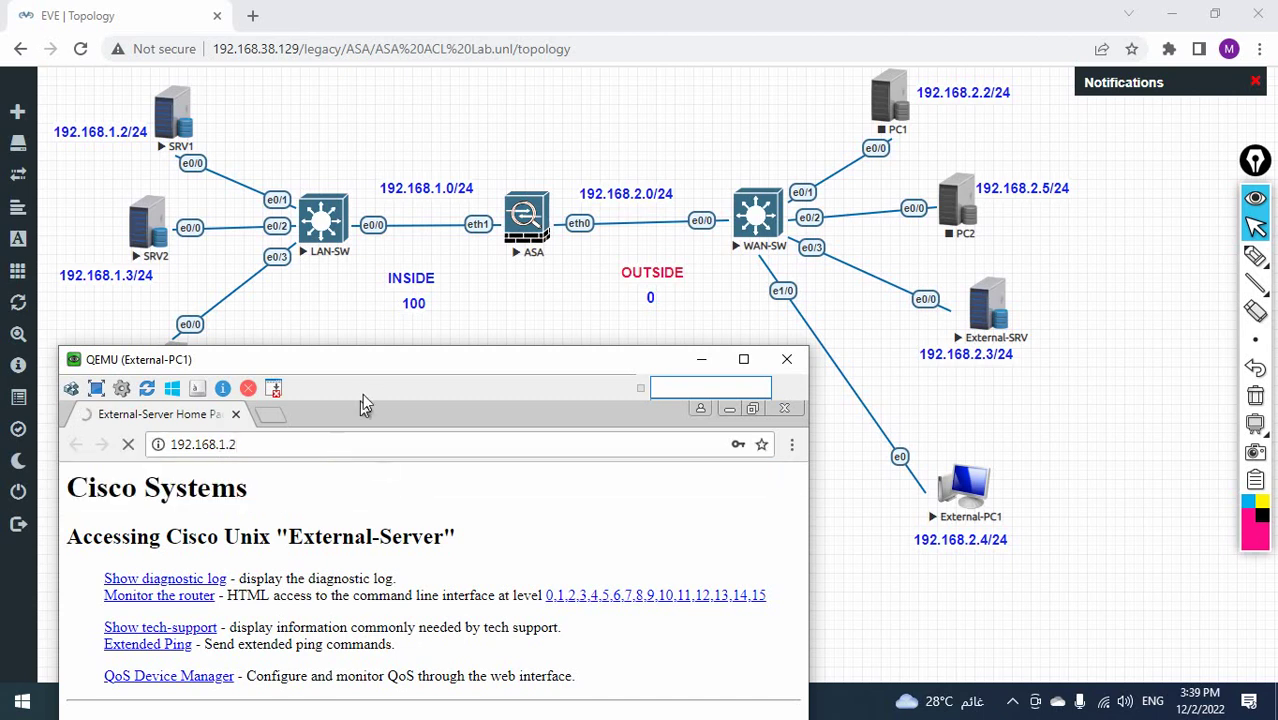
Step: Move aside and minimize External-PC1's console, bringing the ASA terminal forward
{"action": "left_click_drag", "start_coordinate": [361, 359], "coordinate": [475, 327]}
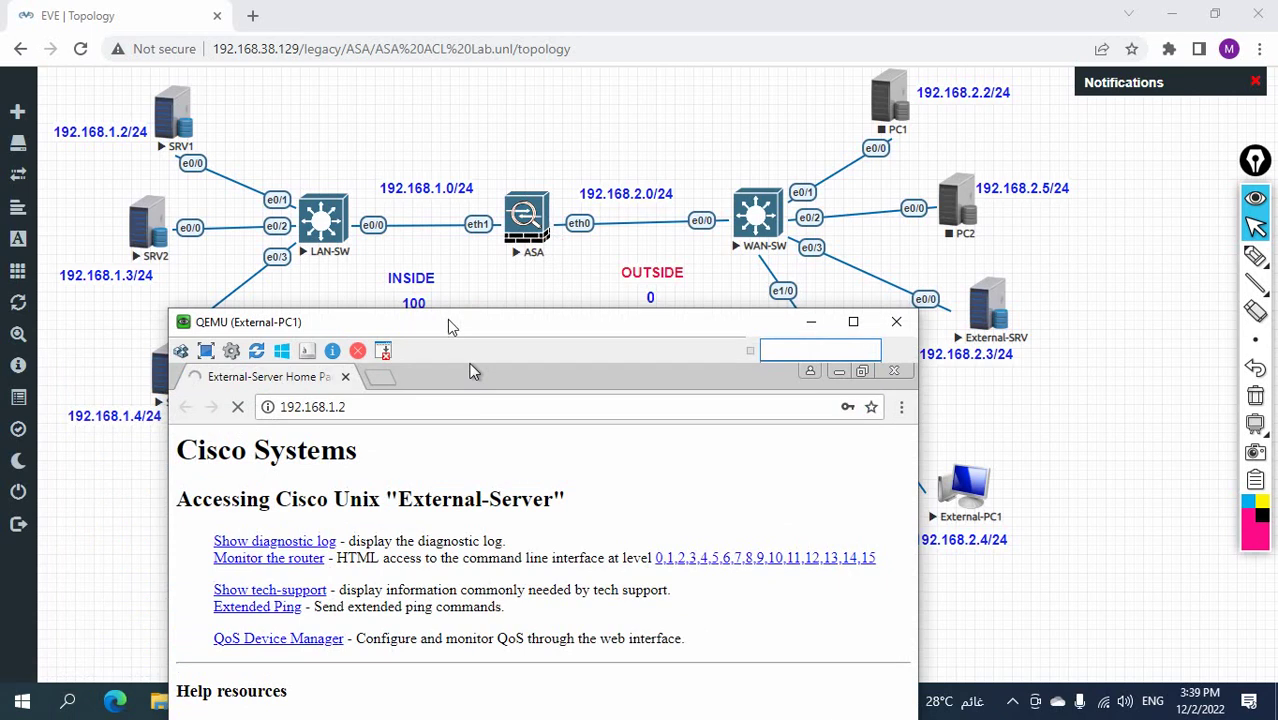
{"action": "left_click_drag", "start_coordinate": [451, 321], "coordinate": [798, 283]}
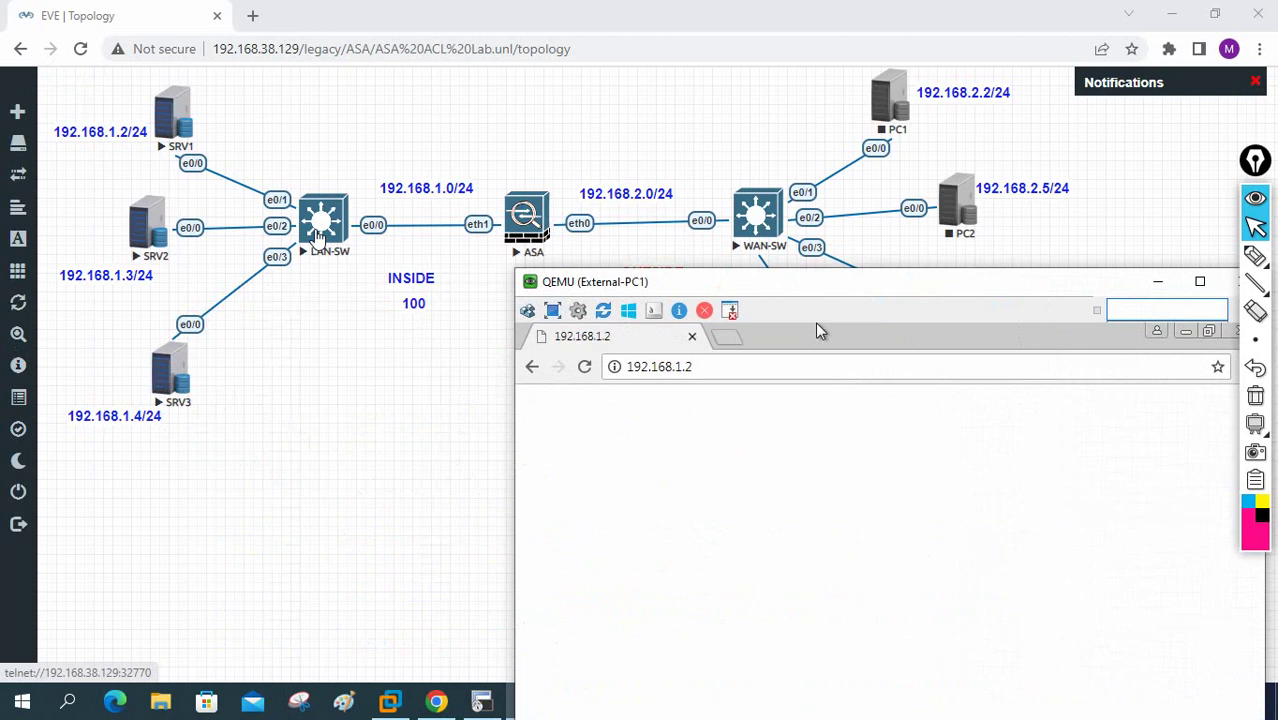
{"action": "left_click_drag", "start_coordinate": [788, 283], "coordinate": [645, 166]}
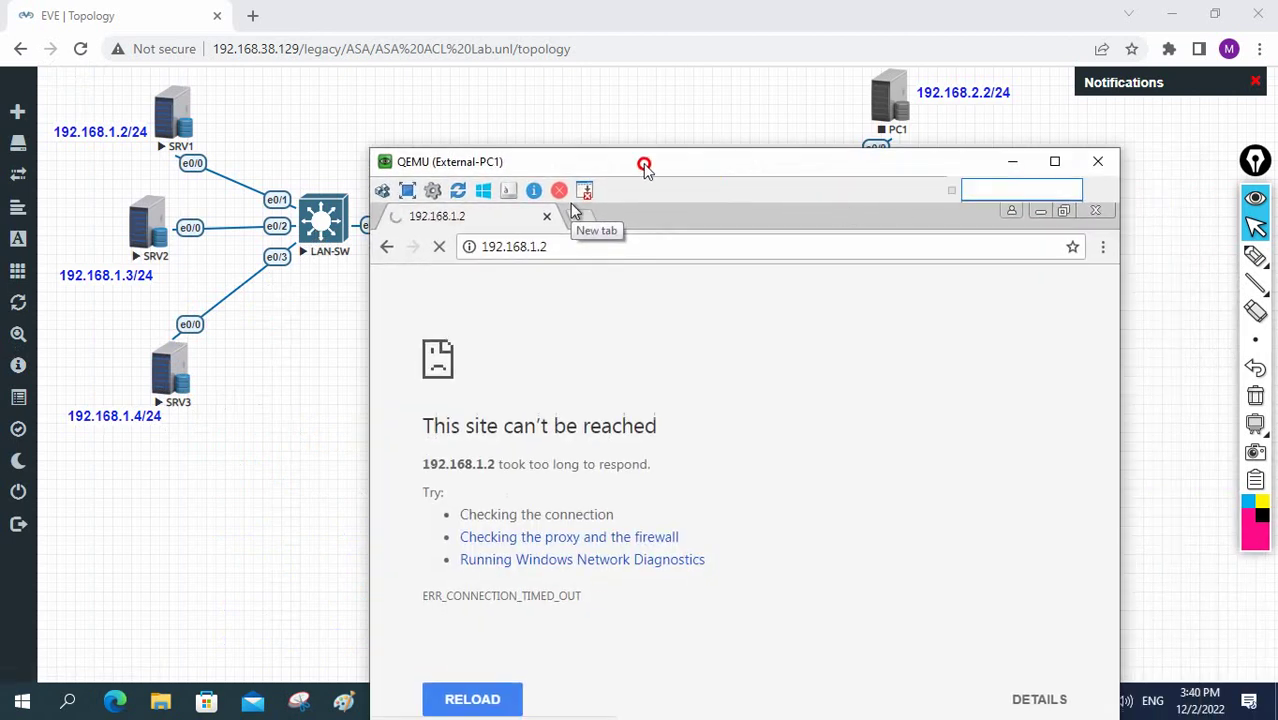
{"action": "left_click", "coordinate": [1011, 161]}
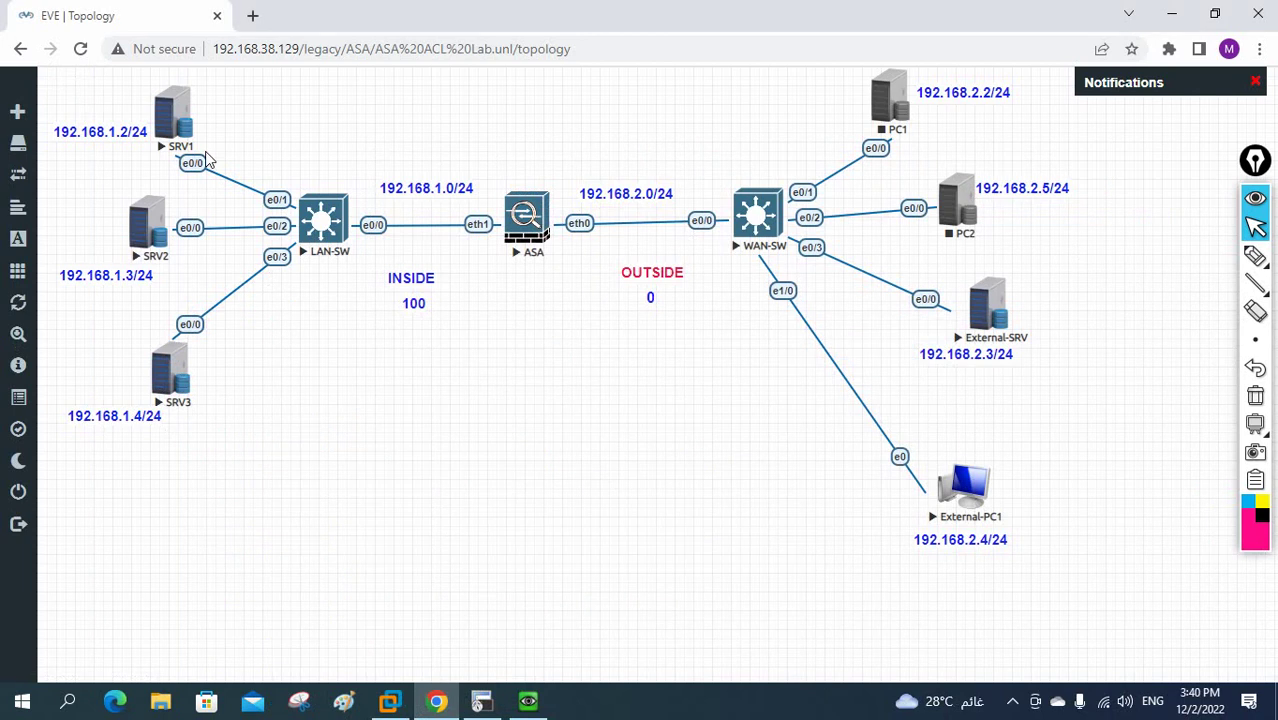
{"action": "left_click", "coordinate": [481, 701]}
Step: Enter privileged mode with 'en' on SRV2, glance at SRV1's tab, then hide SecureCRT
{"action": "left_click_drag", "start_coordinate": [303, 149], "coordinate": [514, 227]}
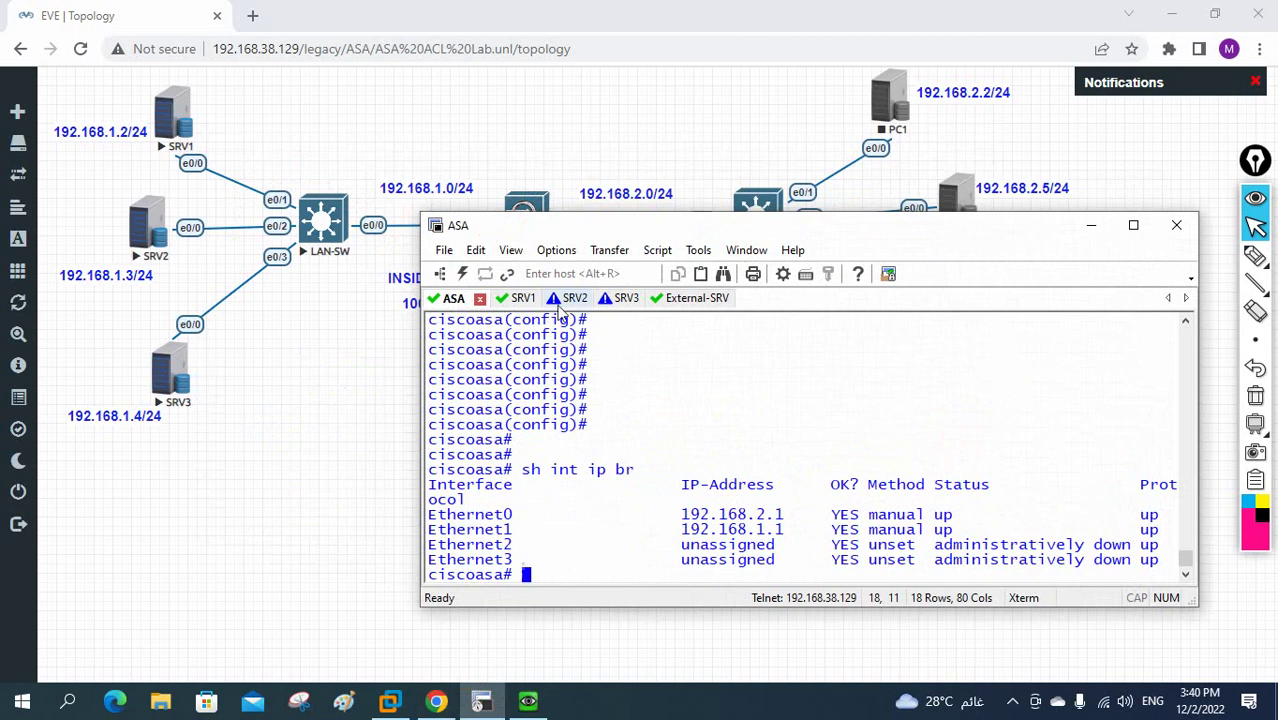
{"action": "left_click", "coordinate": [570, 304]}
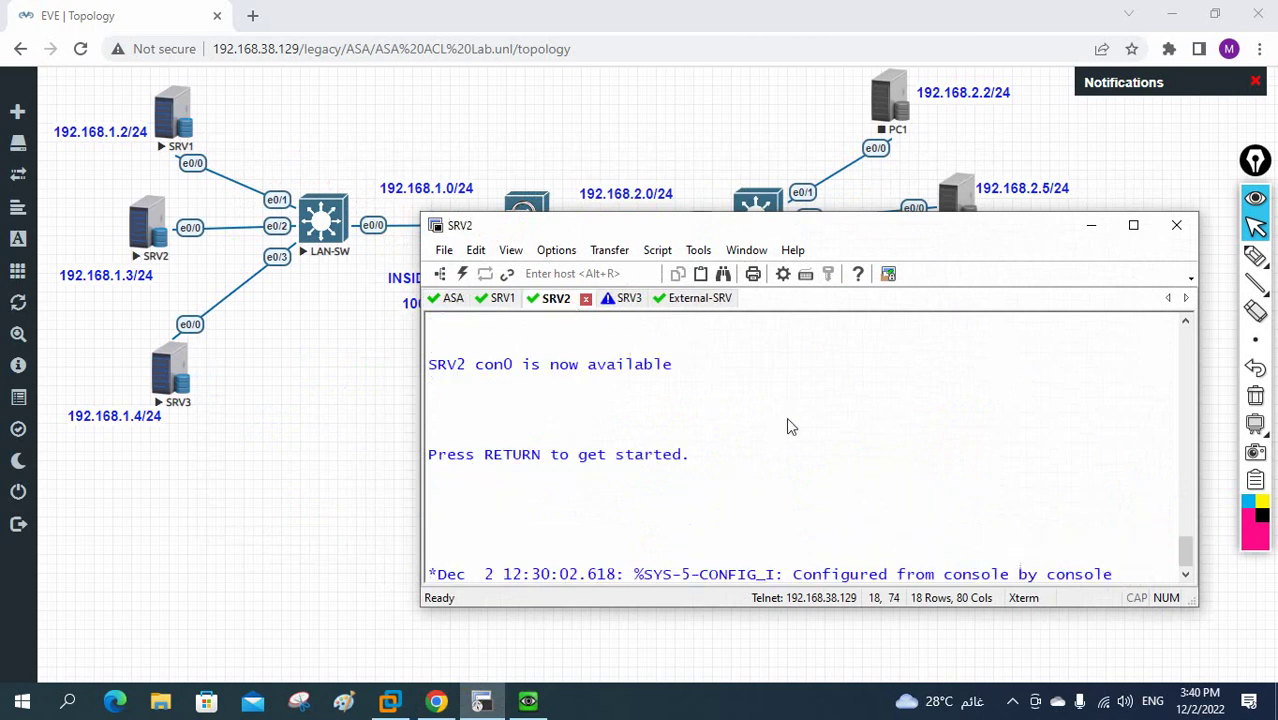
{"action": "key", "text": "Return"}
{"action": "key", "text": "Return"}
{"action": "key", "text": "Return"}
{"action": "key", "text": "Return"}
{"action": "key", "text": "Return"}
{"action": "key", "text": "Return"}
{"action": "key", "text": "Return"}
{"action": "key", "text": "Return"}
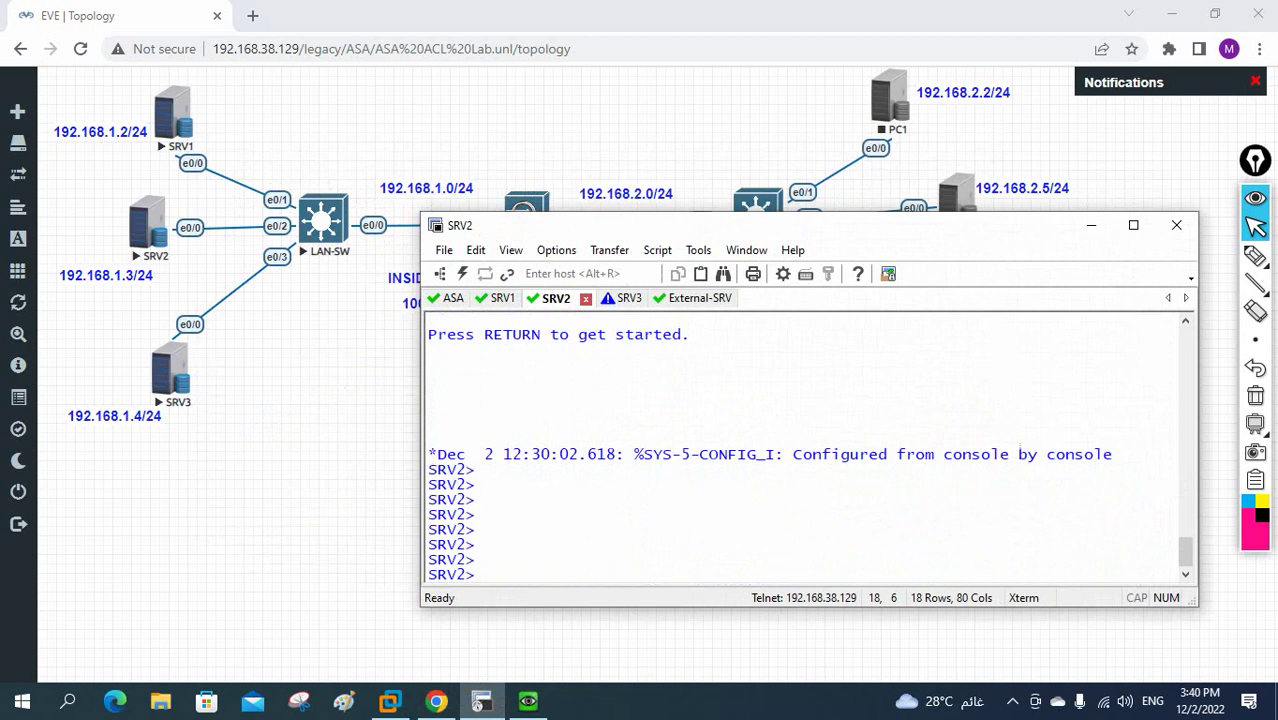
{"action": "type", "text": "en"}
{"action": "key", "text": "Return"}
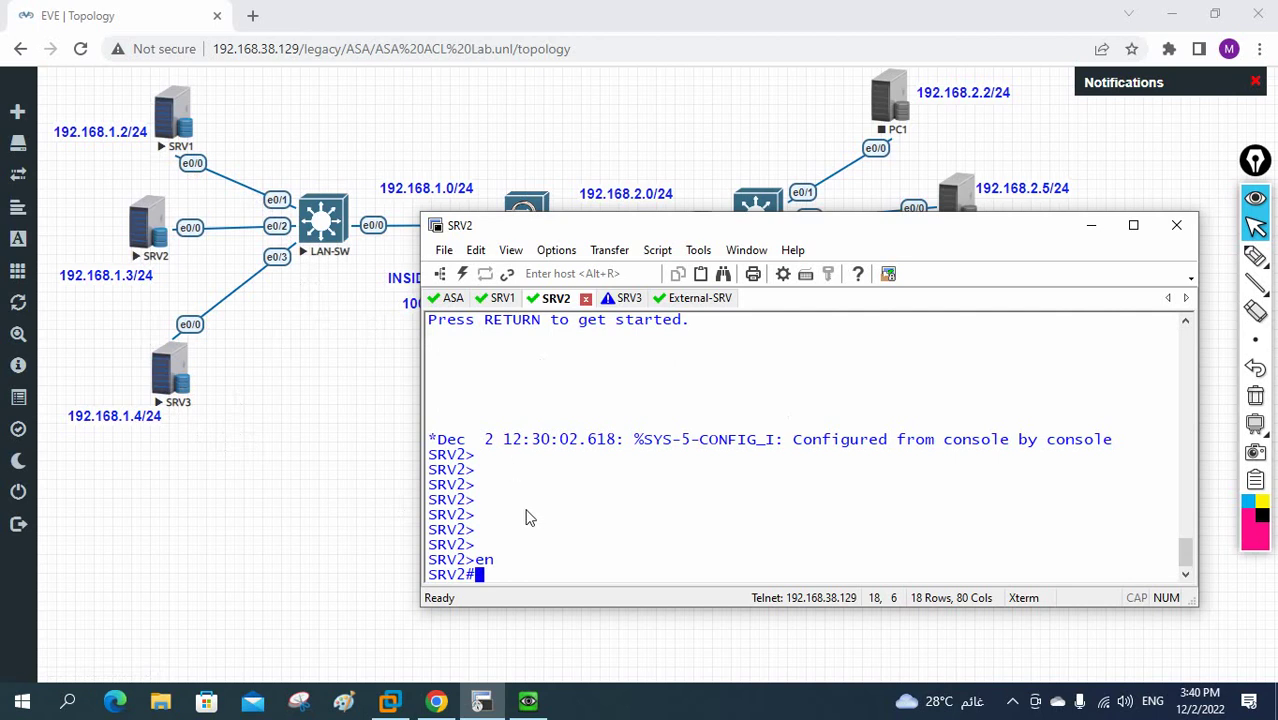
{"action": "left_click", "coordinate": [500, 302]}
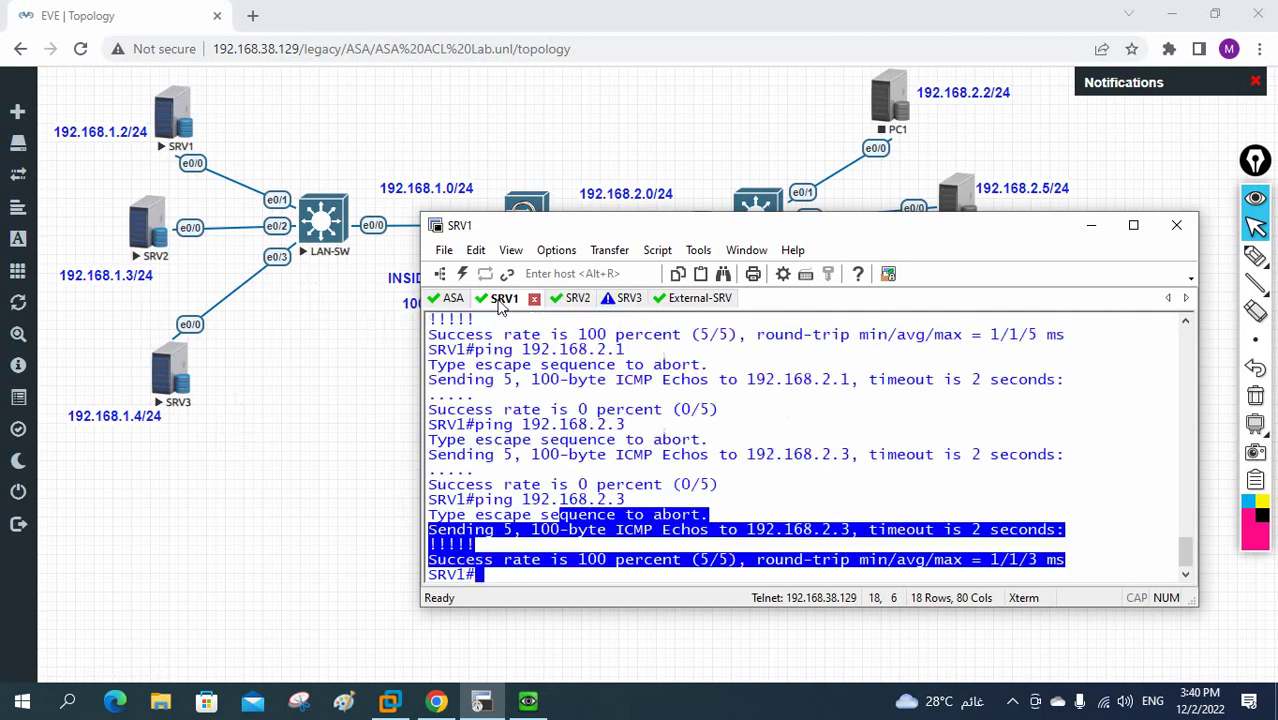
{"action": "left_click", "coordinate": [566, 299]}
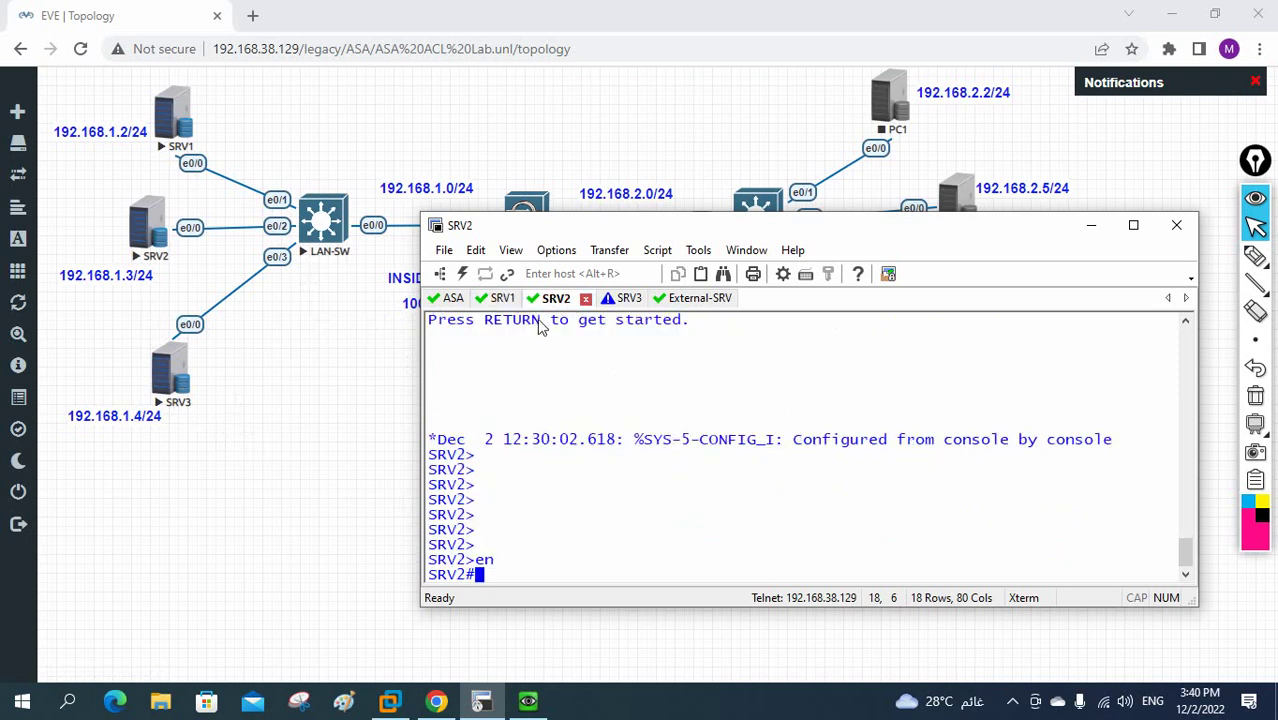
{"action": "left_click", "coordinate": [1090, 226]}
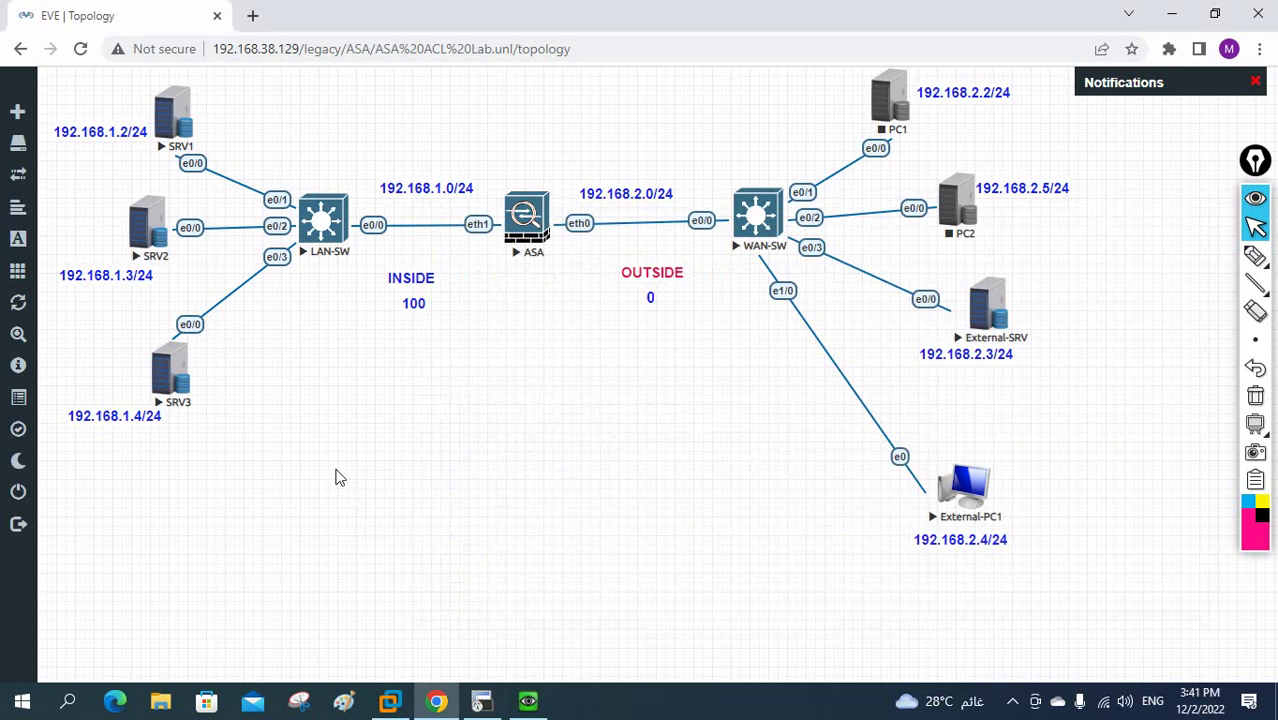
Step: Stop the LAN-SW switch and add a new node using the Windows template
{"action": "right_click", "coordinate": [330, 223]}
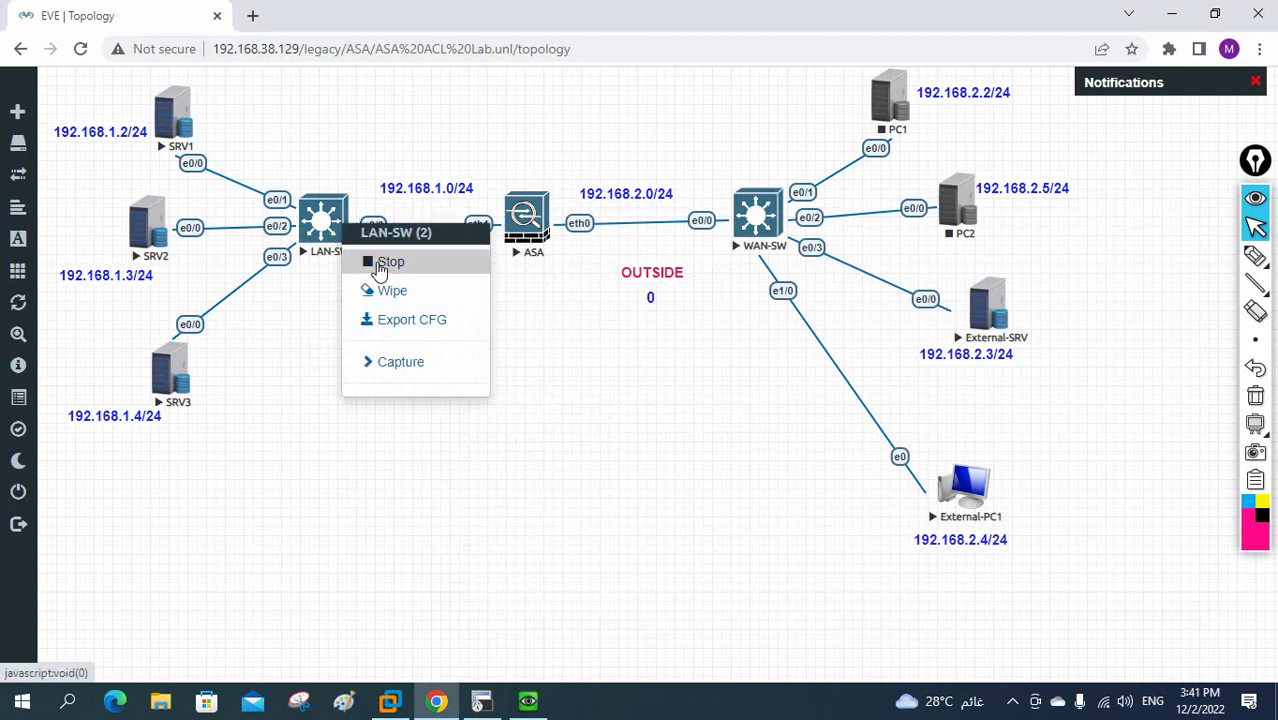
{"action": "left_click", "coordinate": [381, 265]}
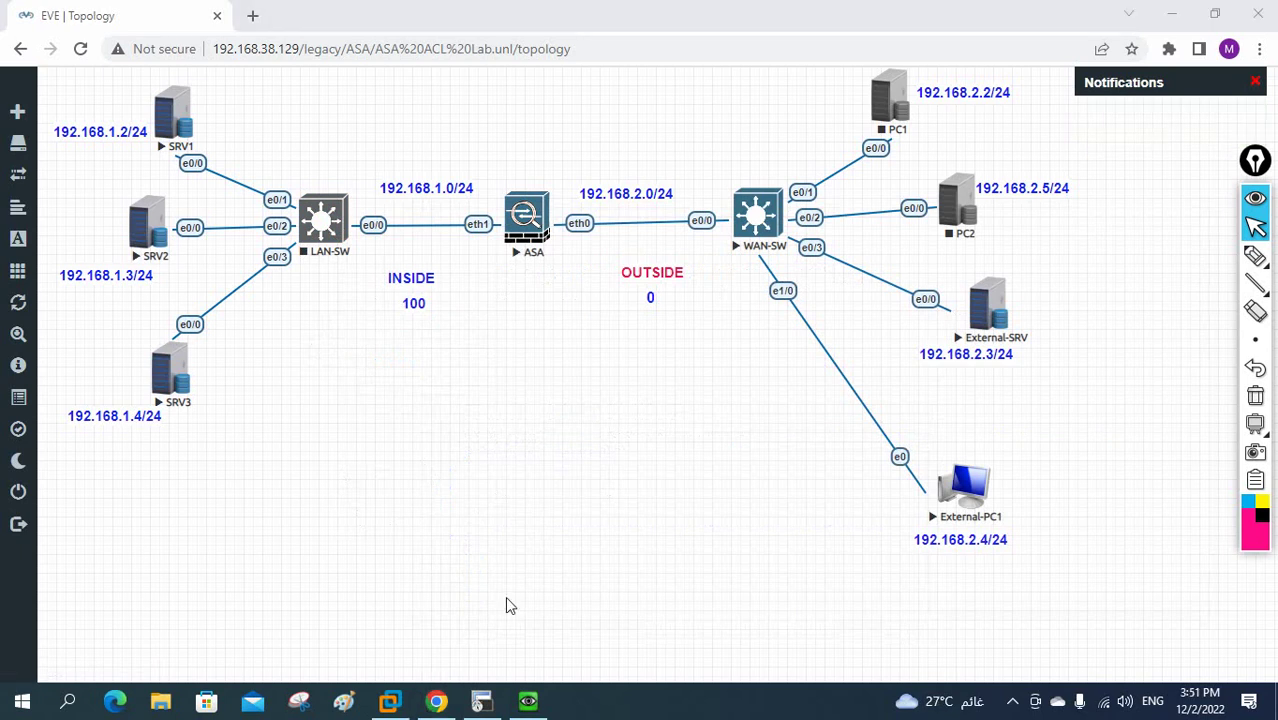
{"action": "right_click", "coordinate": [438, 433]}
{"action": "left_click", "coordinate": [470, 466]}
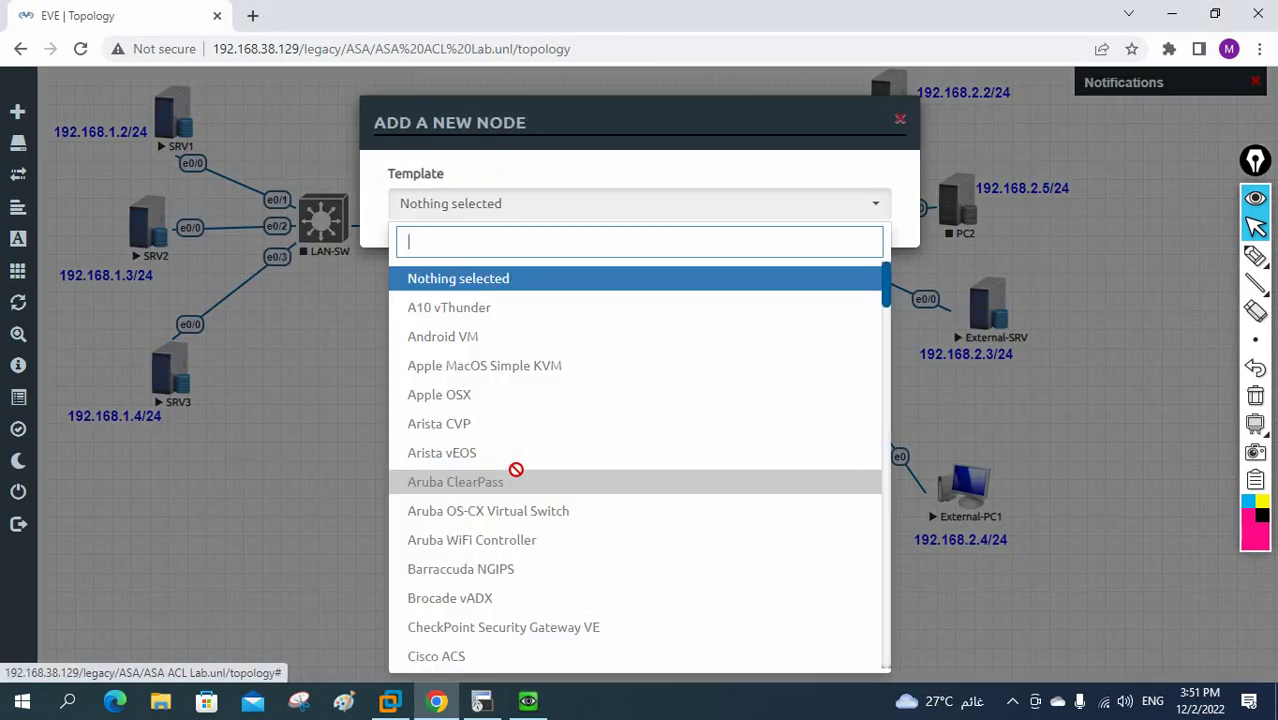
{"action": "scroll", "coordinate": [519, 460], "scroll_direction": "down", "scroll_amount": 5}
{"action": "scroll", "coordinate": [519, 460], "scroll_direction": "down", "scroll_amount": 13}
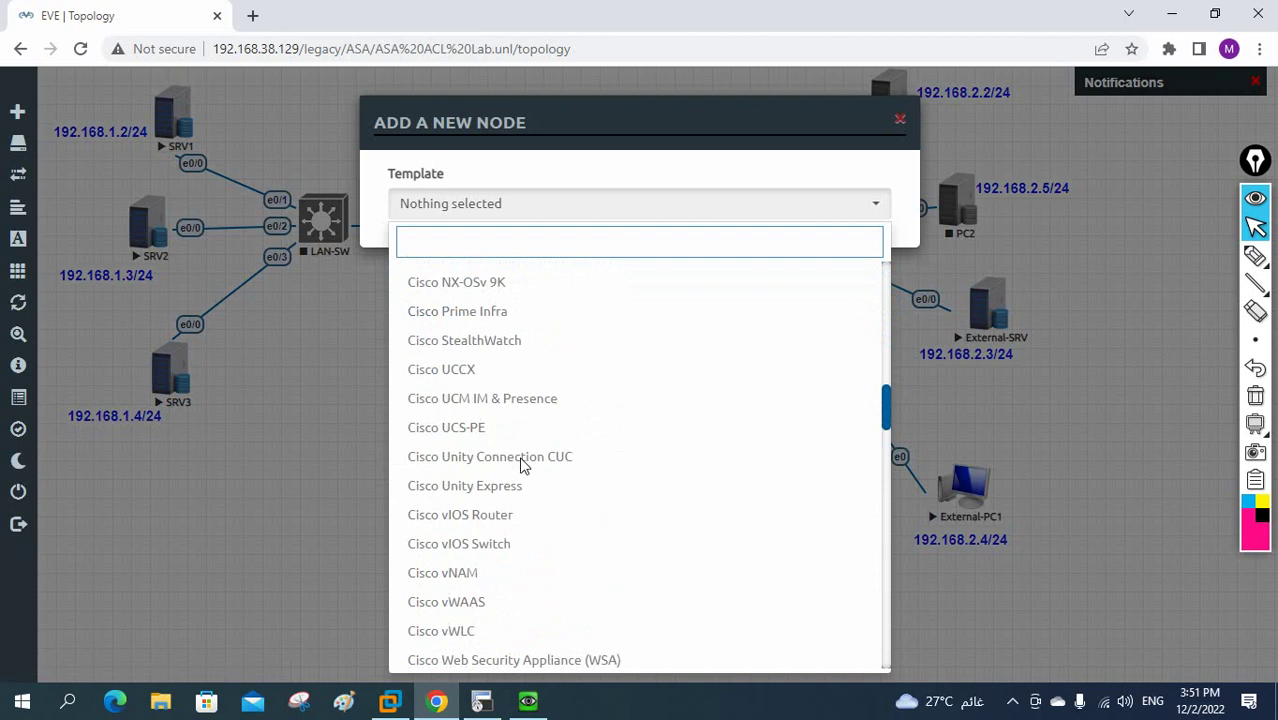
{"action": "scroll", "coordinate": [520, 464], "scroll_direction": "down", "scroll_amount": 10}
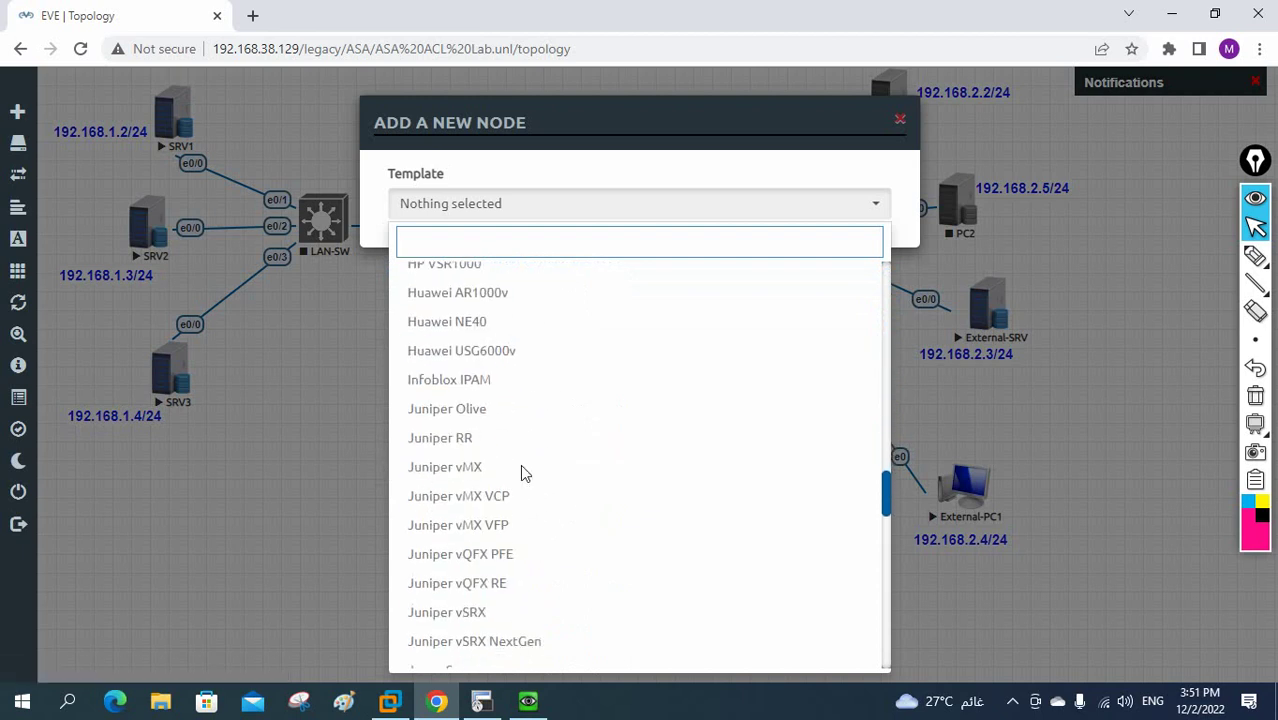
{"action": "scroll", "coordinate": [520, 464], "scroll_direction": "down", "scroll_amount": 10}
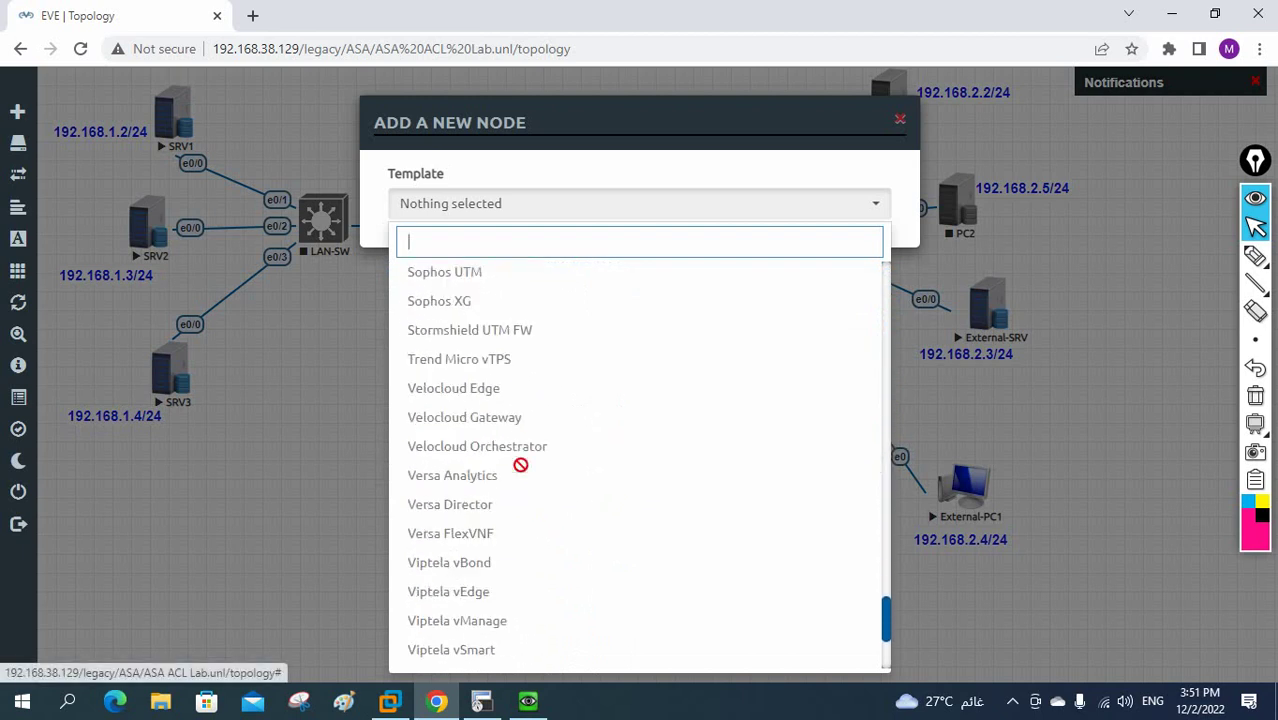
{"action": "left_click", "coordinate": [479, 624]}
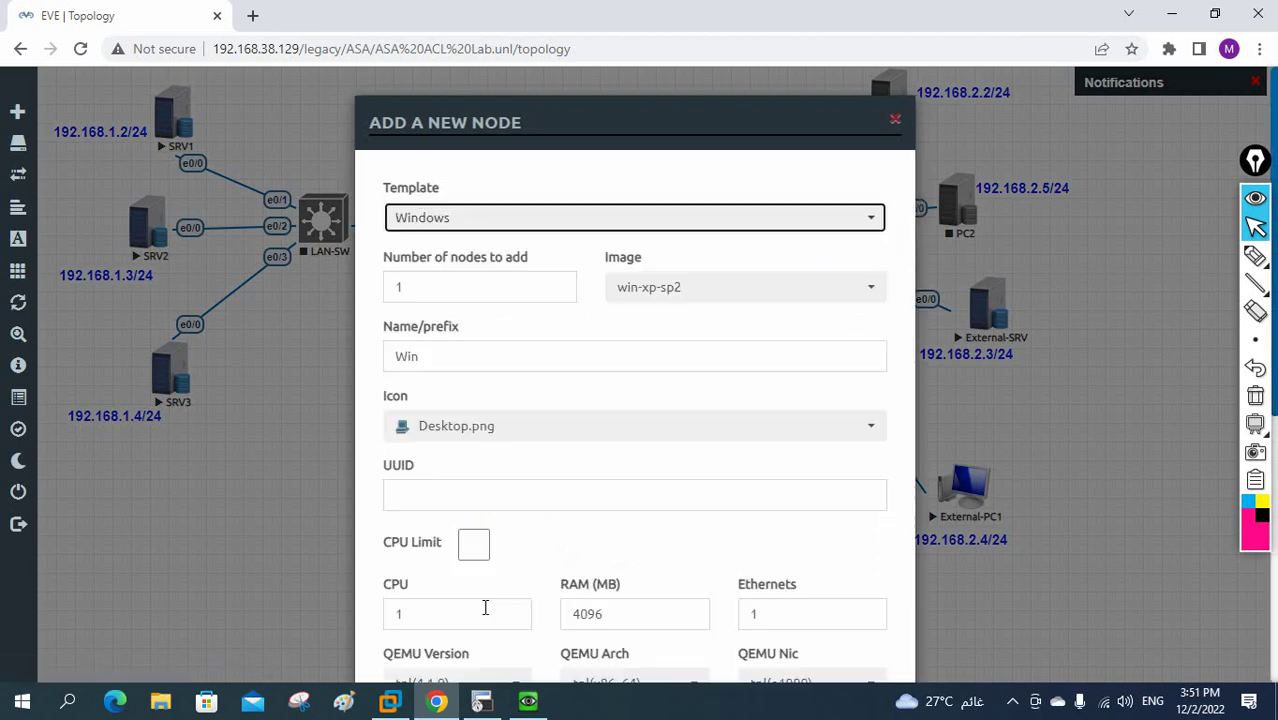
Step: Name the node Internal-PC and give it the Desktop2.png icon
{"action": "double_click", "coordinate": [401, 356]}
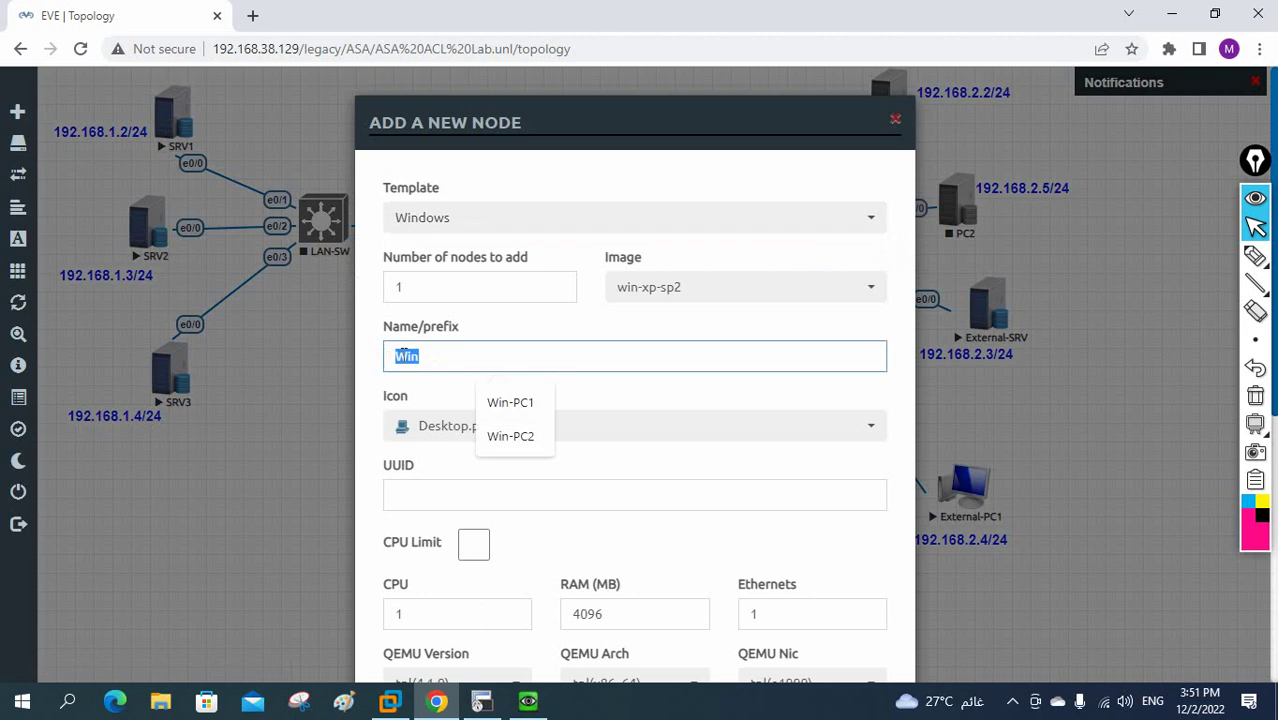
{"action": "type", "text": "Ind"}
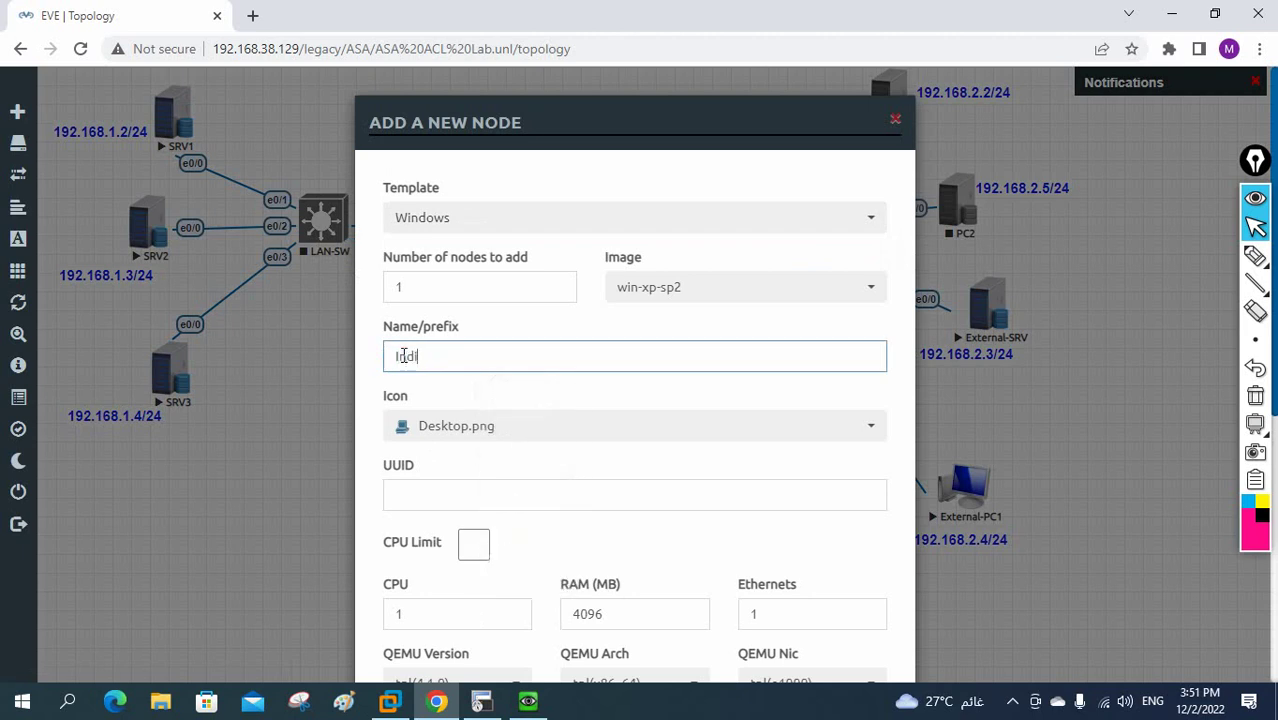
{"action": "key", "text": "BackSpace"}
{"action": "key", "text": "BackSpace"}
{"action": "type", "text": "terna"}
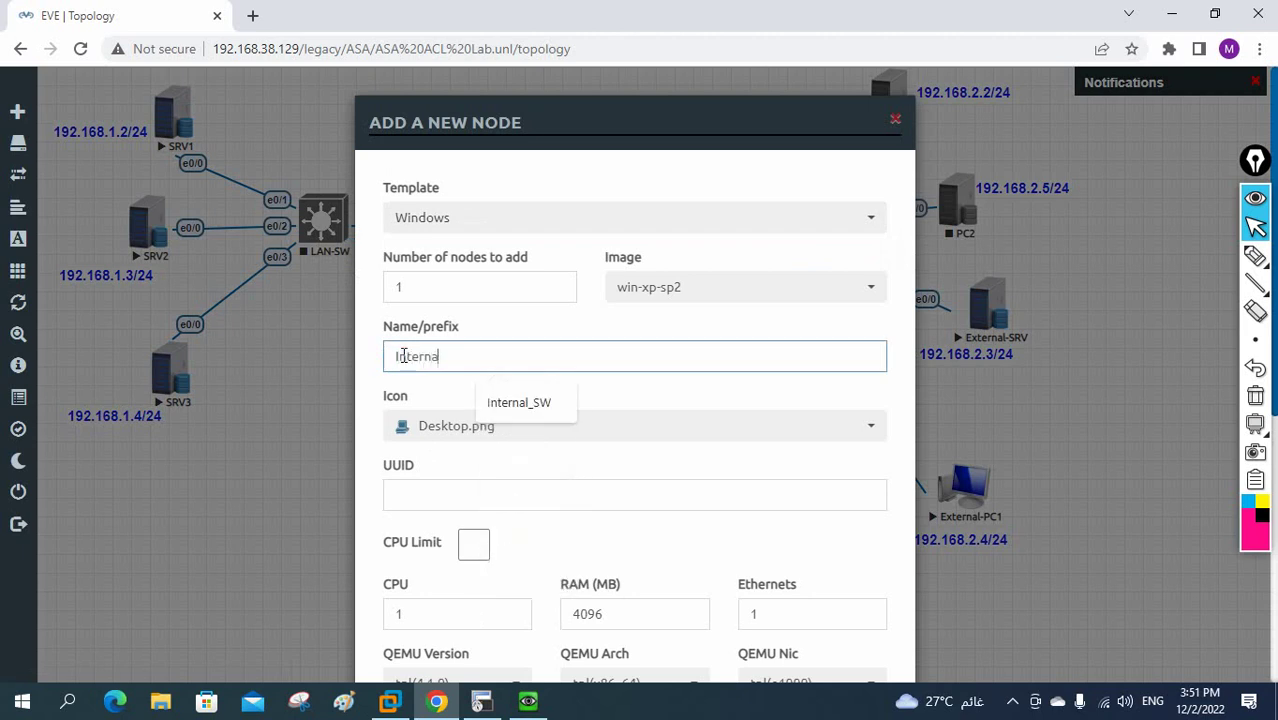
{"action": "type", "text": "l-PC"}
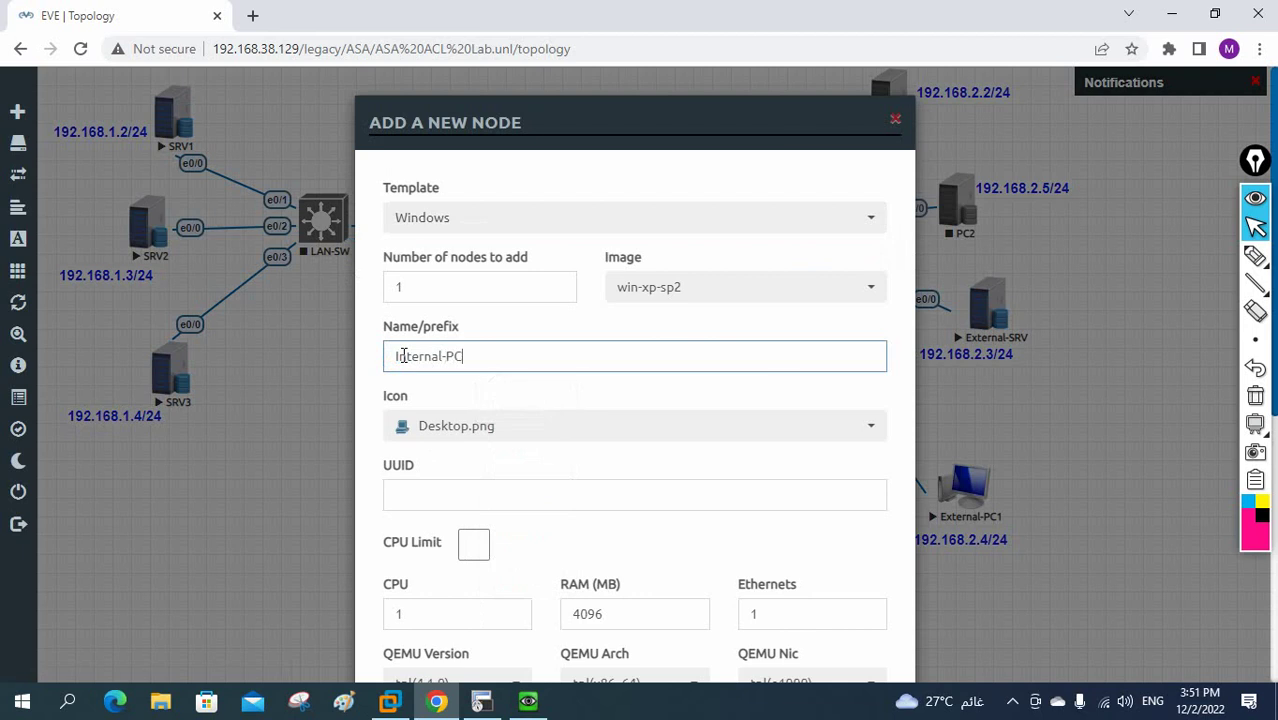
{"action": "left_click", "coordinate": [542, 424]}
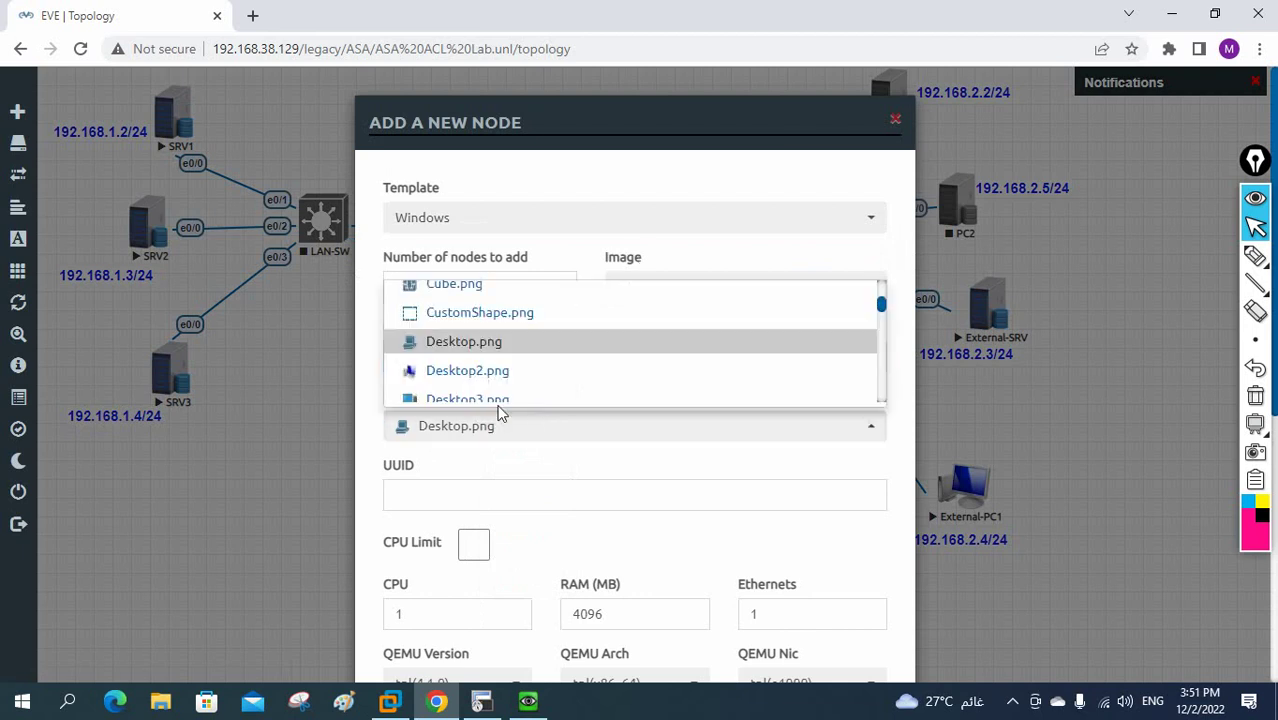
{"action": "left_click", "coordinate": [482, 371]}
{"action": "scroll", "coordinate": [510, 537], "scroll_direction": "down", "scroll_amount": 3}
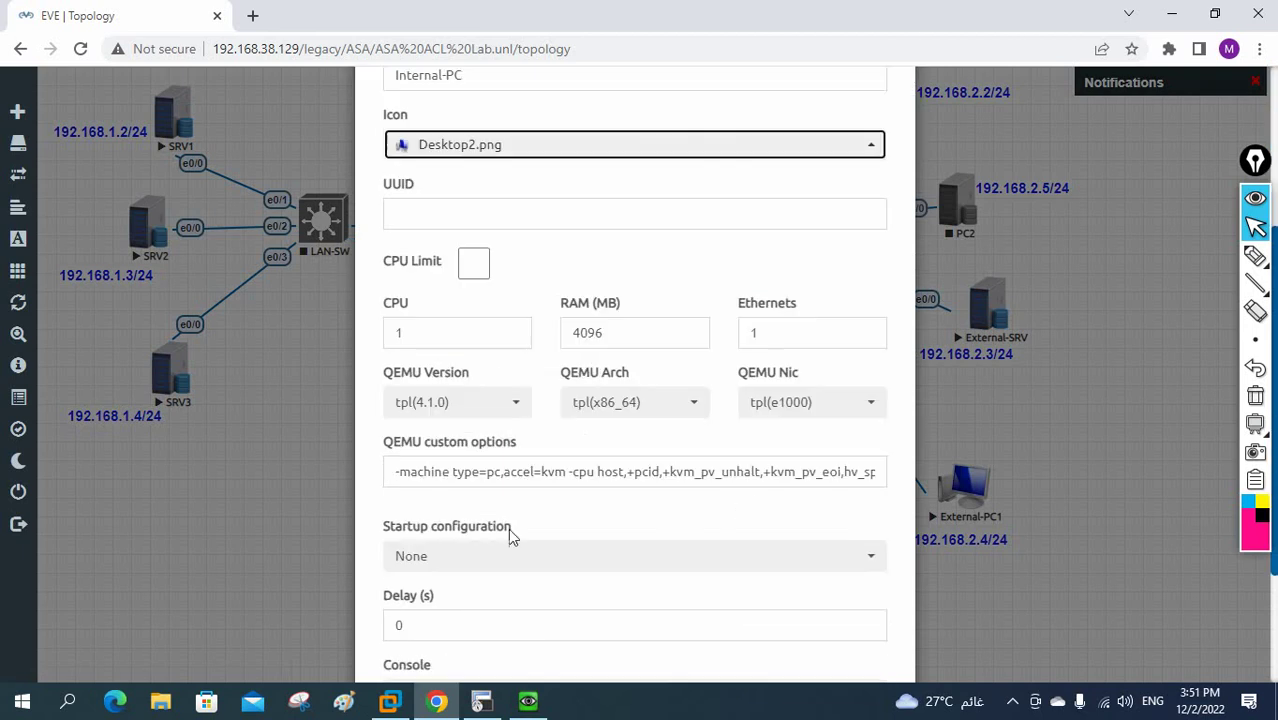
{"action": "scroll", "coordinate": [660, 355], "scroll_direction": "up", "scroll_amount": 3}
Step: Select the win-7 image, save the node, and drag it near LAN-SW
{"action": "left_click", "coordinate": [756, 290]}
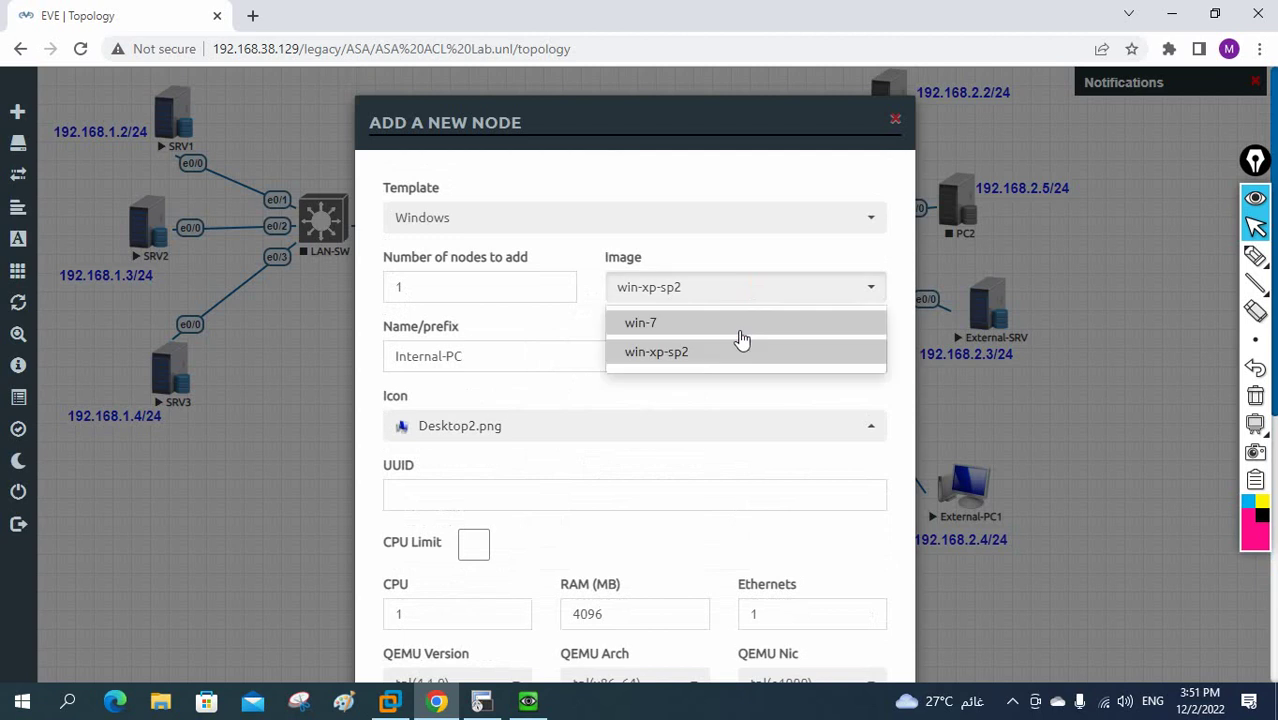
{"action": "left_click", "coordinate": [739, 325]}
{"action": "scroll", "coordinate": [605, 460], "scroll_direction": "down", "scroll_amount": 3}
{"action": "scroll", "coordinate": [534, 617], "scroll_direction": "down", "scroll_amount": 2}
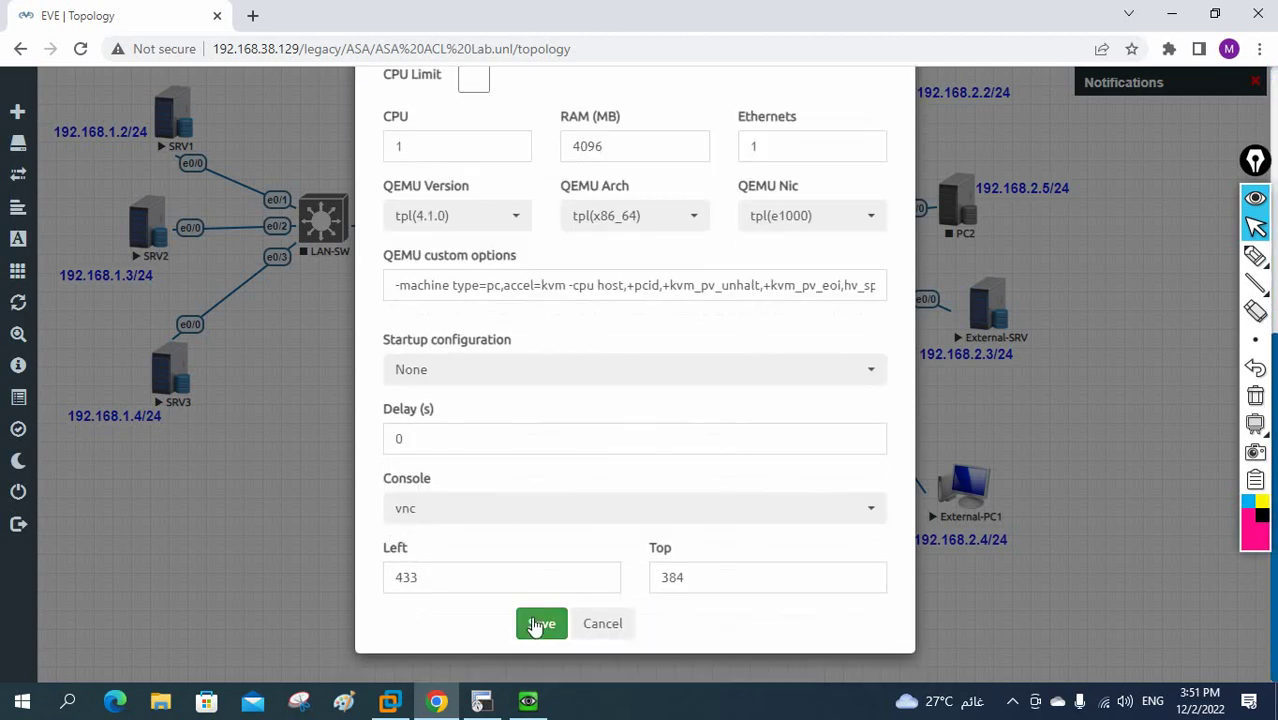
{"action": "left_click", "coordinate": [536, 620]}
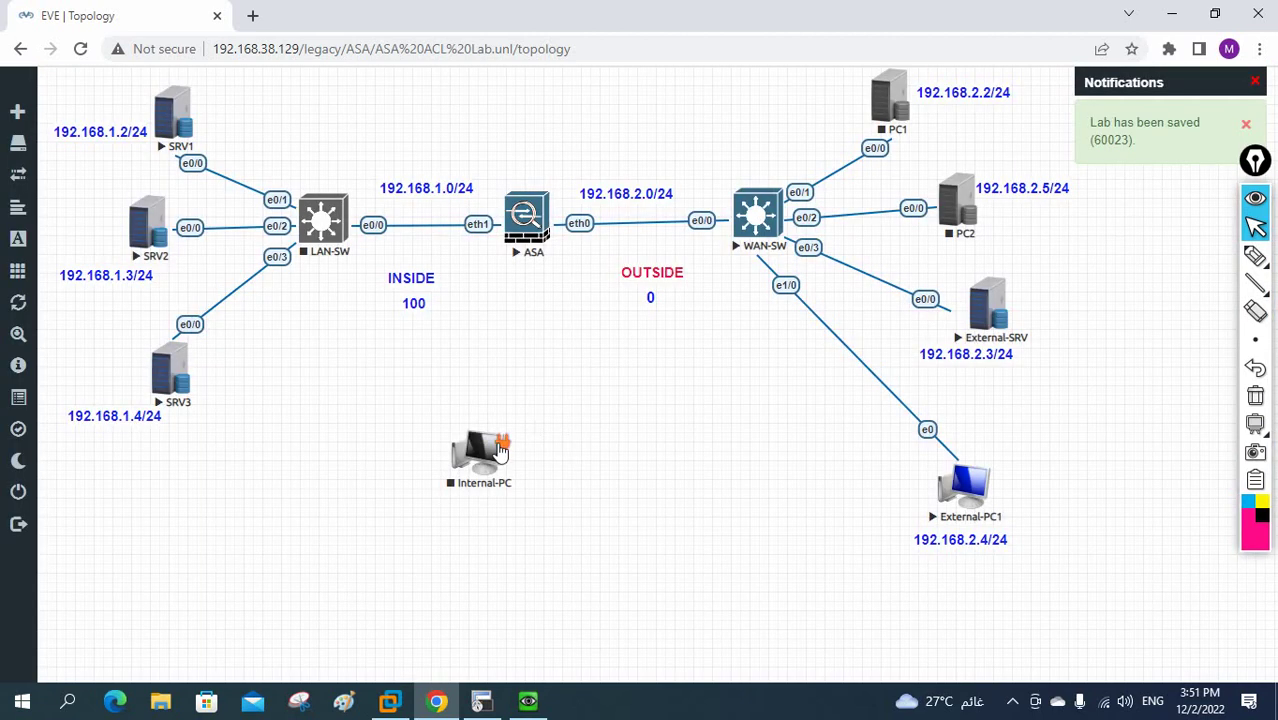
{"action": "left_click_drag", "start_coordinate": [483, 462], "coordinate": [320, 218]}
Step: Cancel the pending Internal-PC link and set LAN-SW's Ethernet portgroups to 2
{"action": "left_click", "coordinate": [659, 430]}
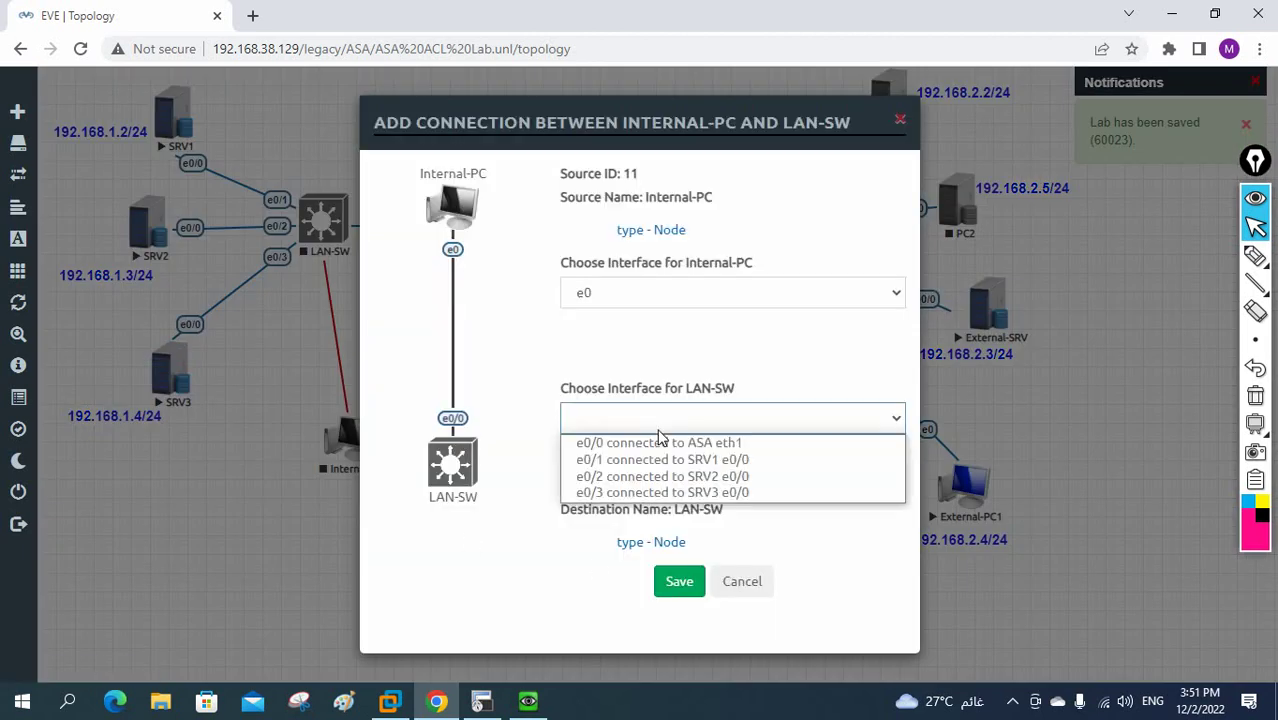
{"action": "left_click", "coordinate": [742, 581]}
{"action": "left_click", "coordinate": [742, 581]}
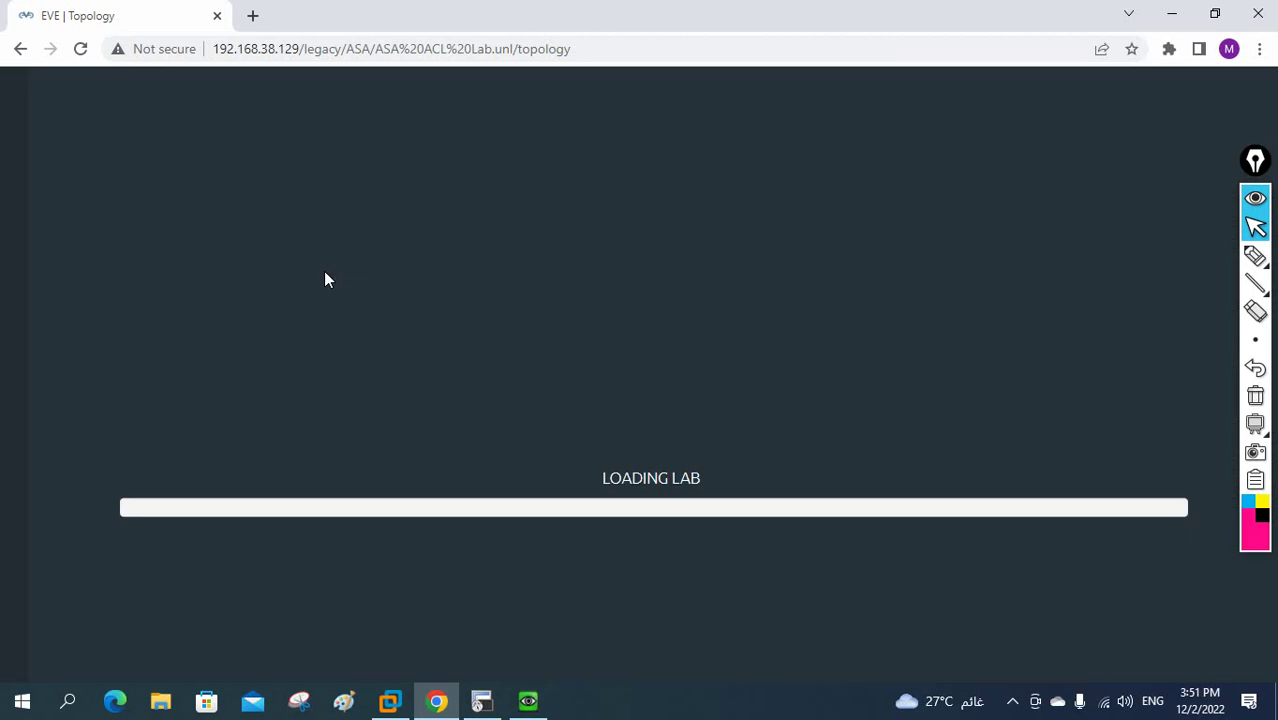
{"action": "right_click", "coordinate": [315, 226]}
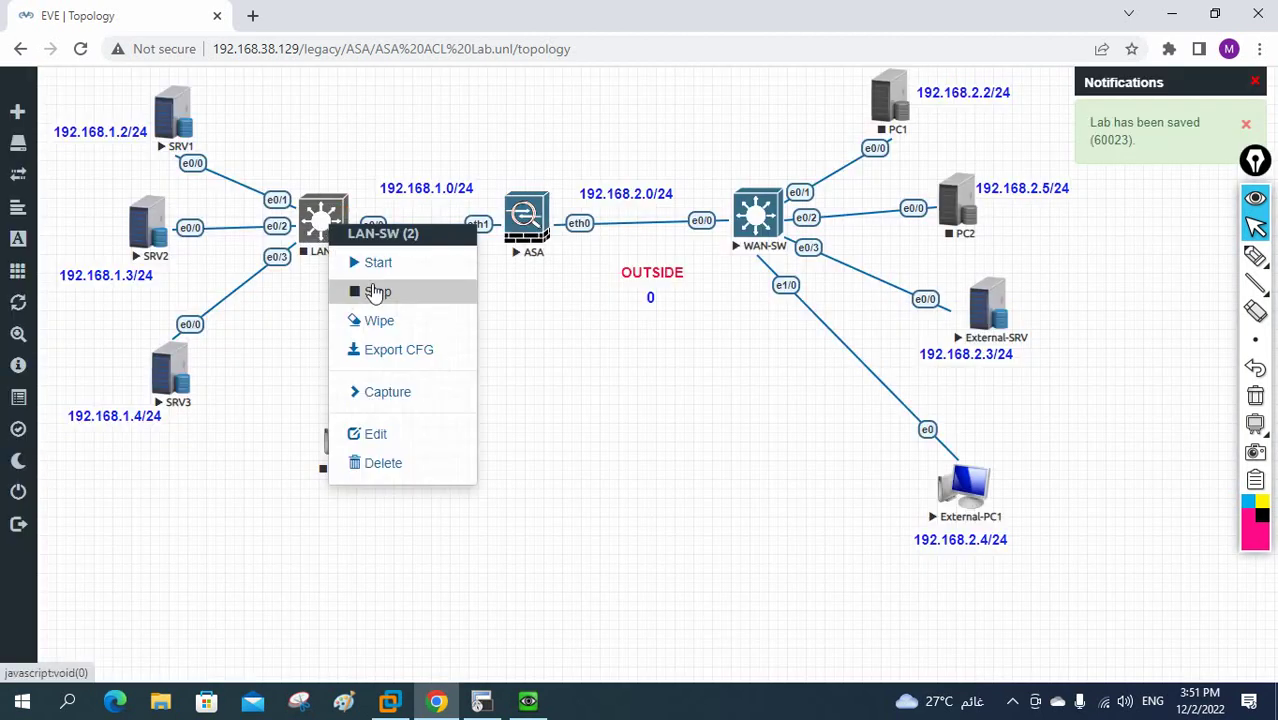
{"action": "left_click", "coordinate": [416, 436]}
{"action": "left_click", "coordinate": [401, 428]}
{"action": "scroll", "coordinate": [479, 511], "scroll_direction": "down", "scroll_amount": 3}
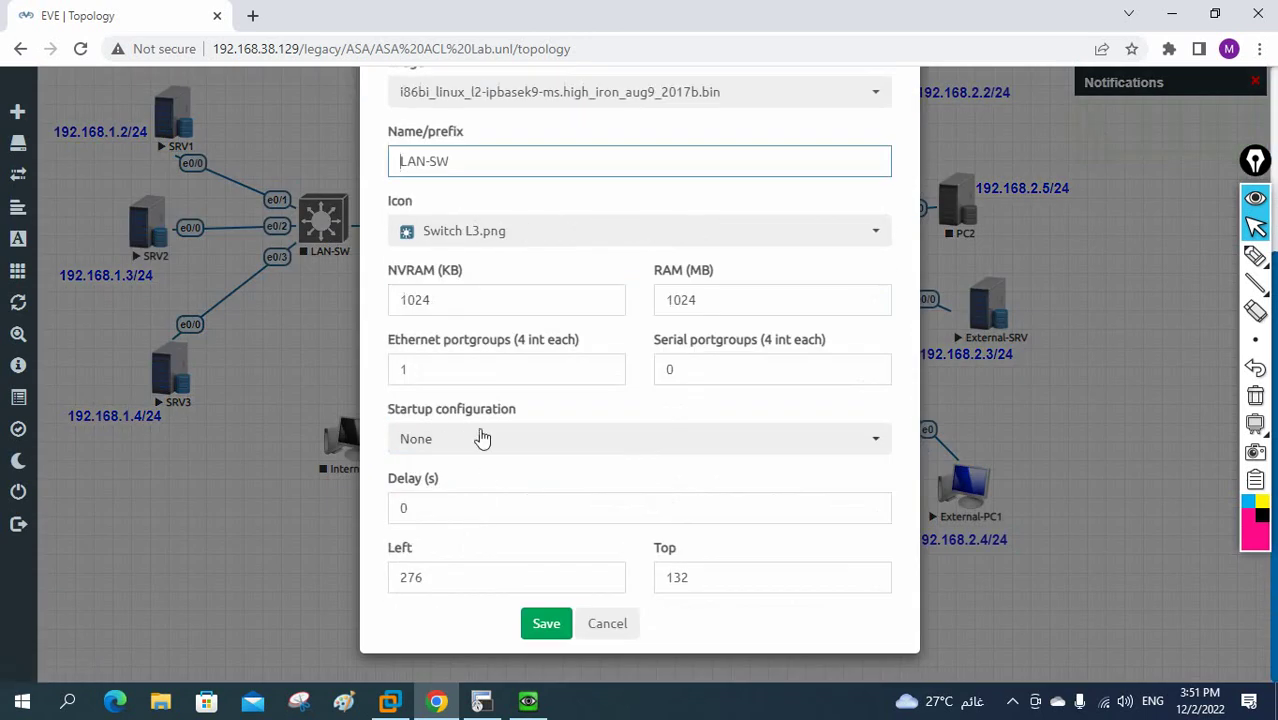
{"action": "double_click", "coordinate": [392, 368]}
{"action": "type", "text": "2"}
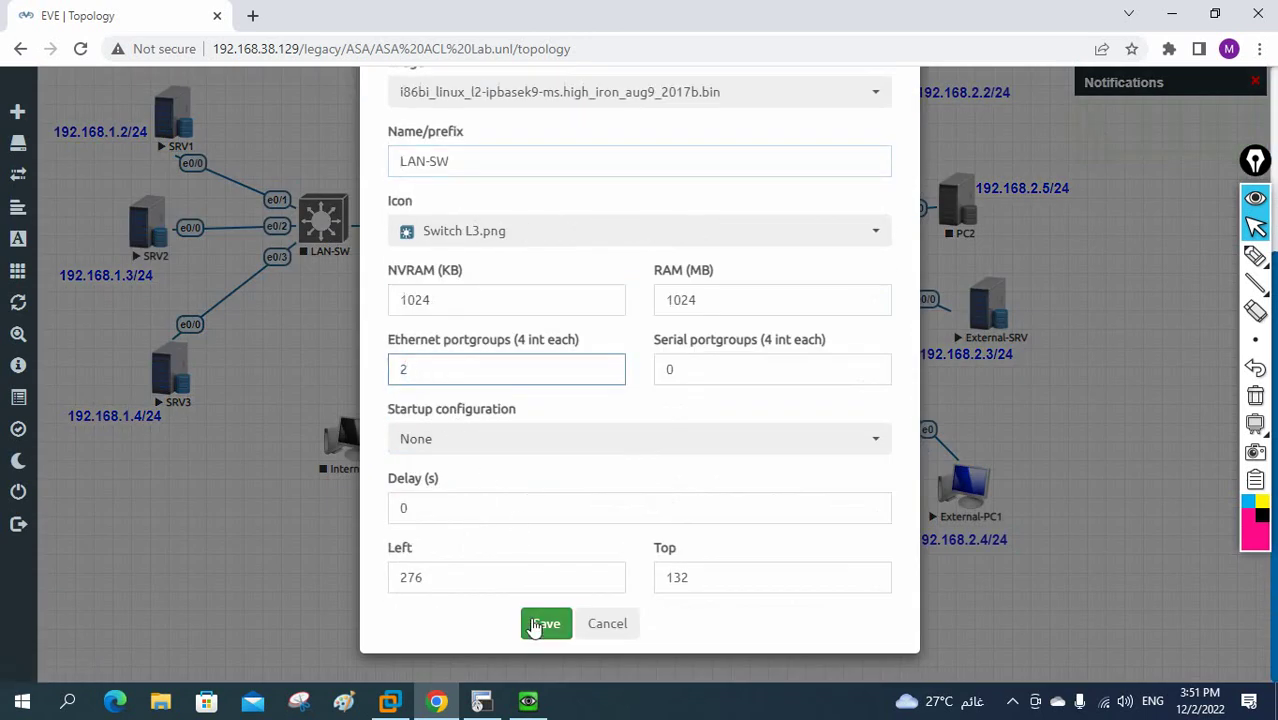
{"action": "left_click", "coordinate": [536, 623]}
Step: Link Internal-PC's e0 to LAN-SW's new e1/0 interface
{"action": "mouse_move", "coordinate": [365, 432]}
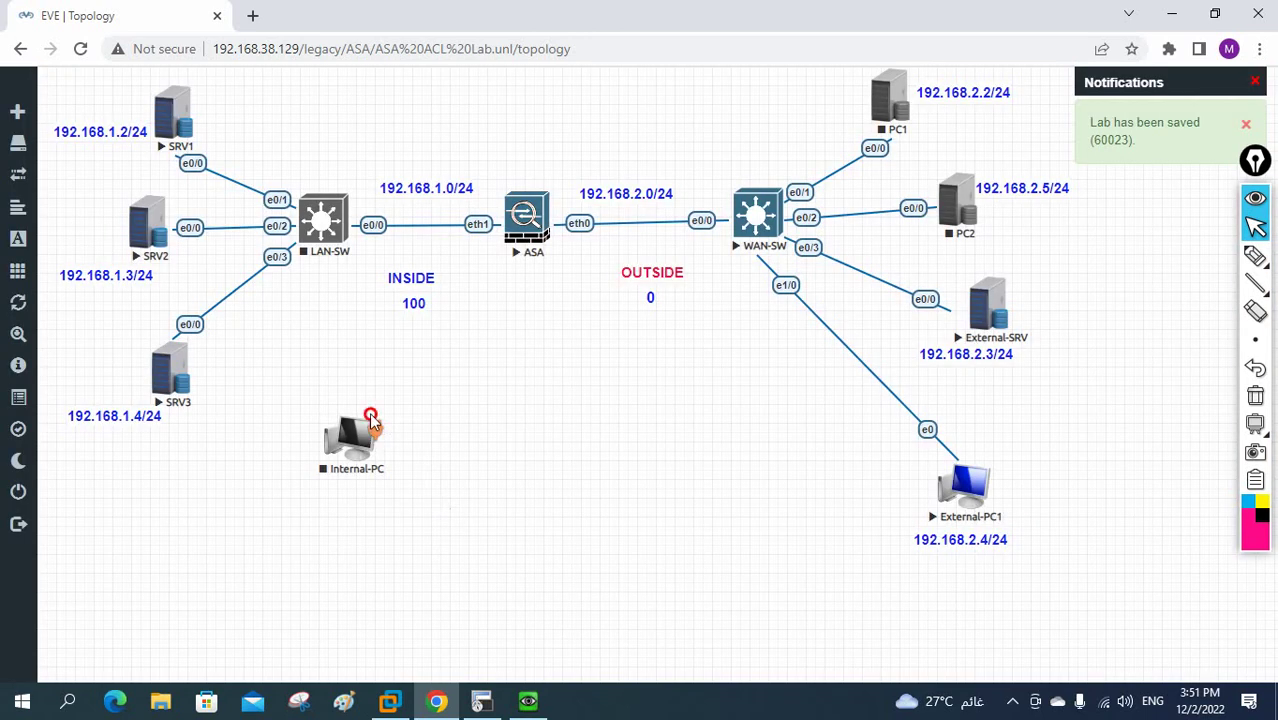
{"action": "left_click_drag", "start_coordinate": [362, 430], "coordinate": [318, 220]}
{"action": "left_click", "coordinate": [679, 581]}
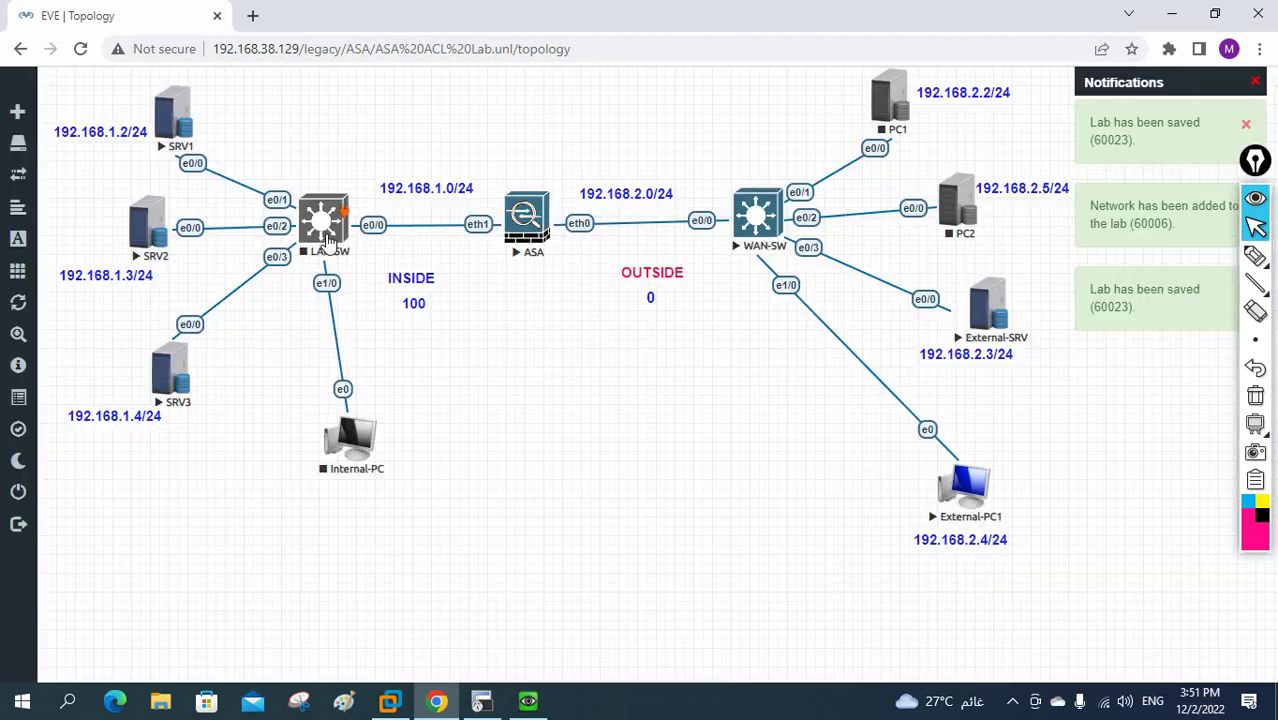
Step: Start the LAN-SW and Internal-PC nodes
{"action": "right_click", "coordinate": [328, 240]}
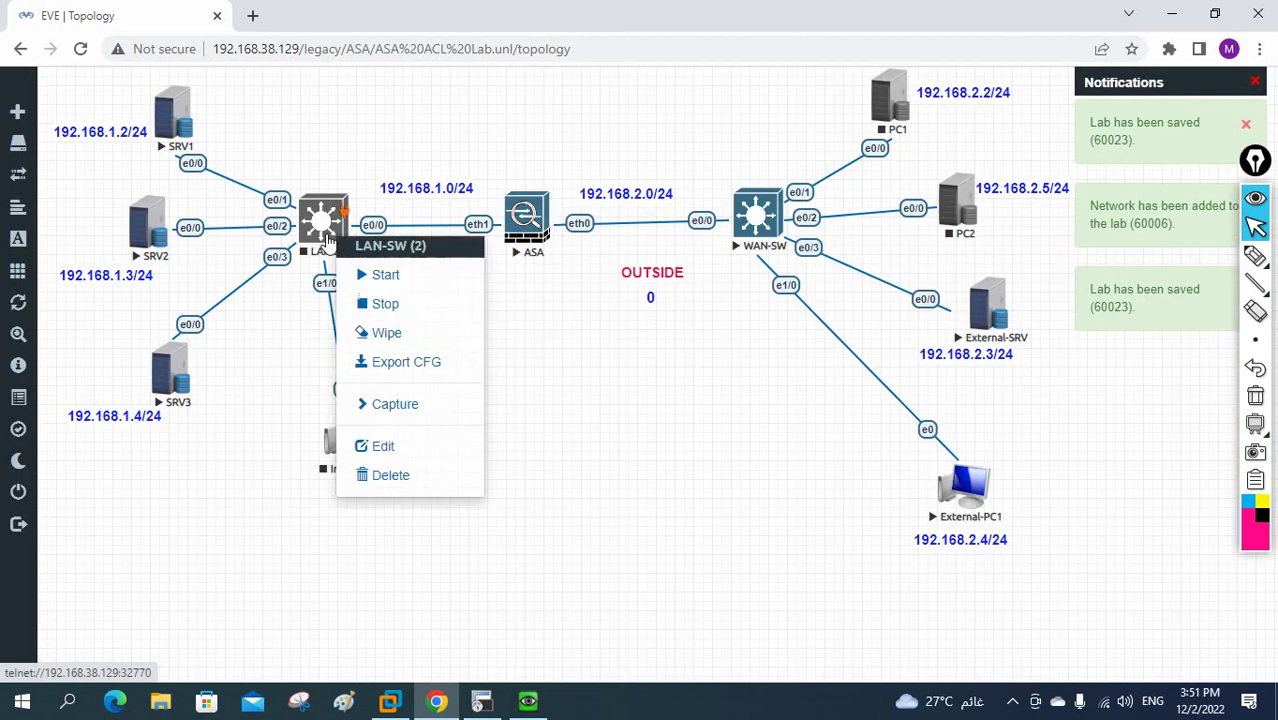
{"action": "left_click", "coordinate": [366, 270]}
{"action": "right_click", "coordinate": [365, 452]}
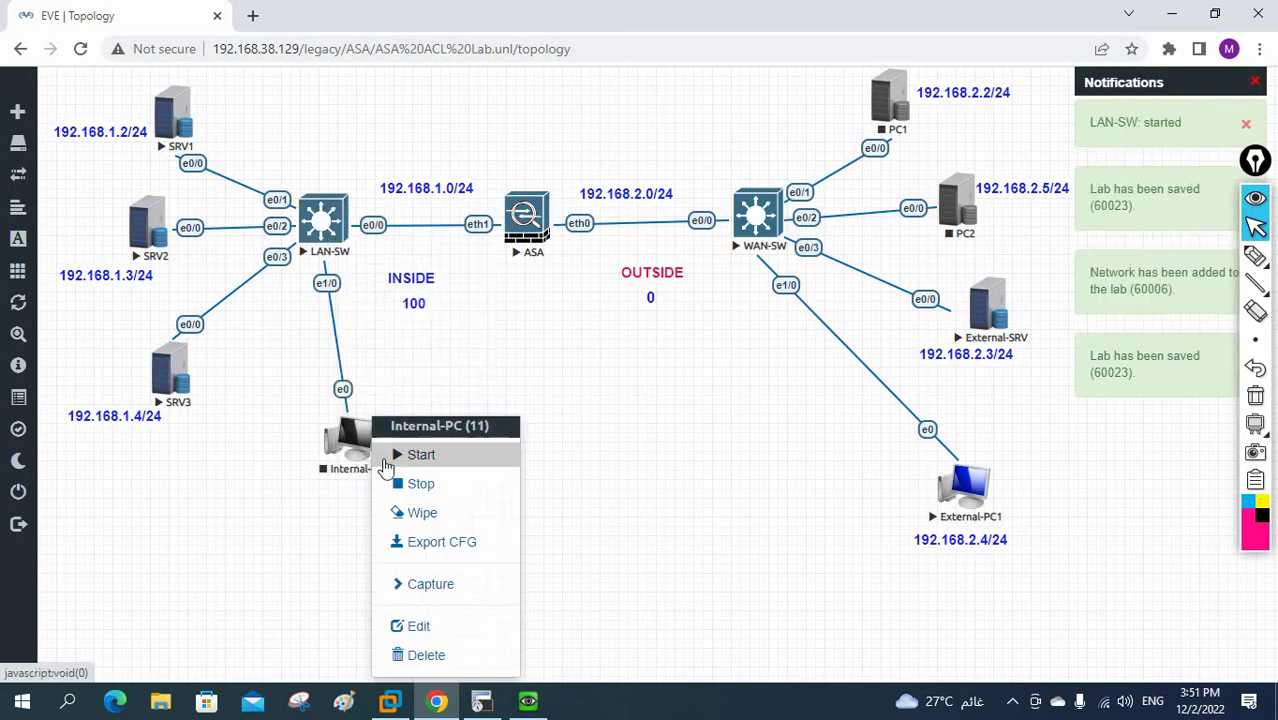
{"action": "left_click", "coordinate": [405, 452]}
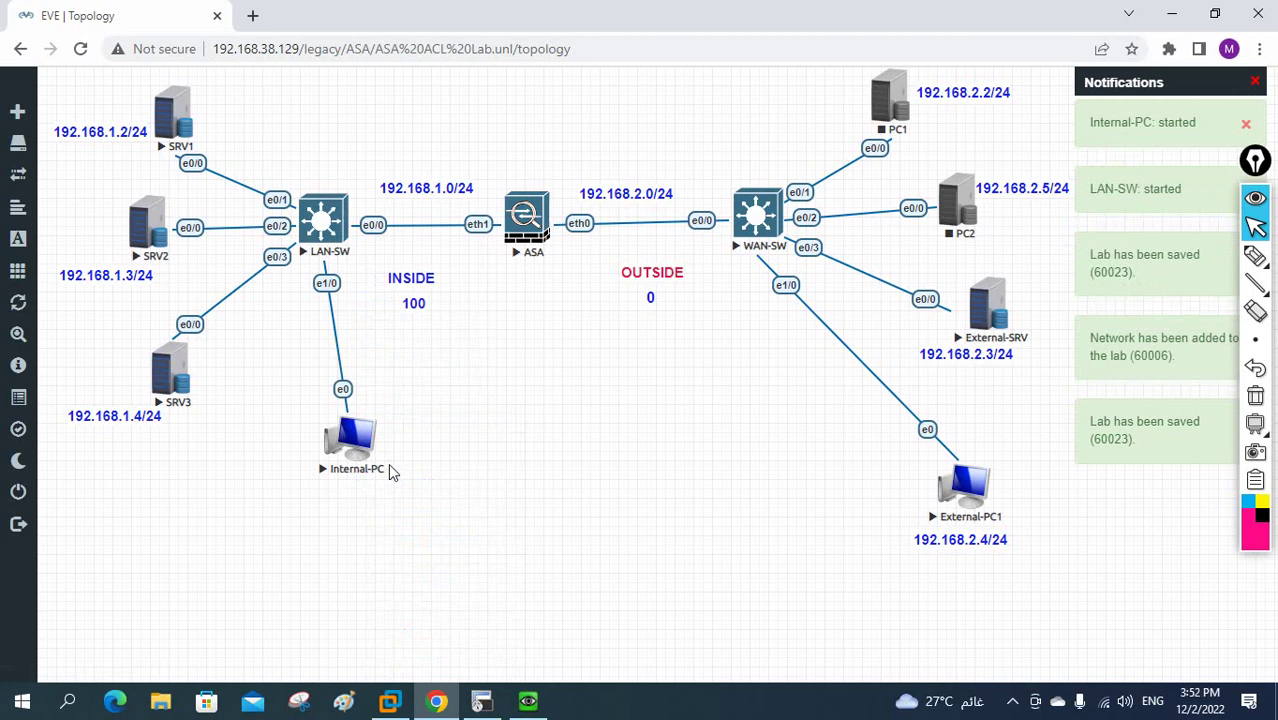
Step: Launch Internal-PC's console and move it aside to reveal the topology
{"action": "left_click", "coordinate": [357, 452]}
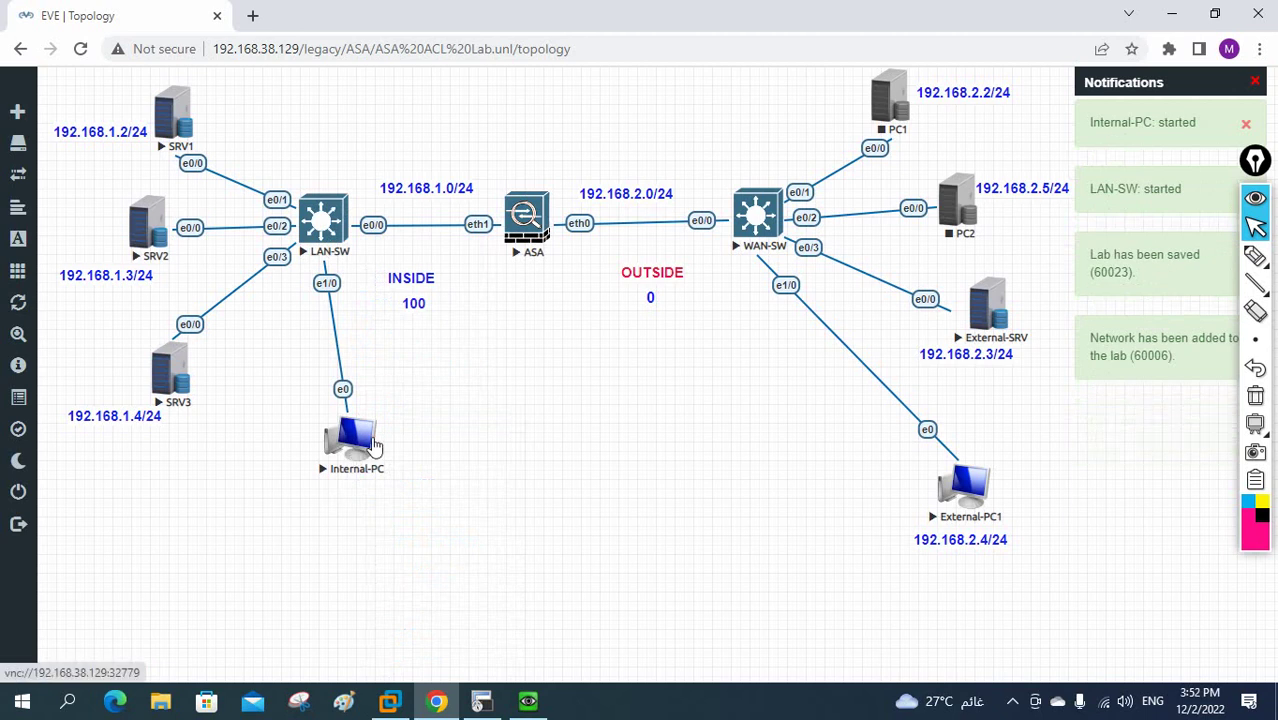
{"action": "left_click", "coordinate": [666, 170]}
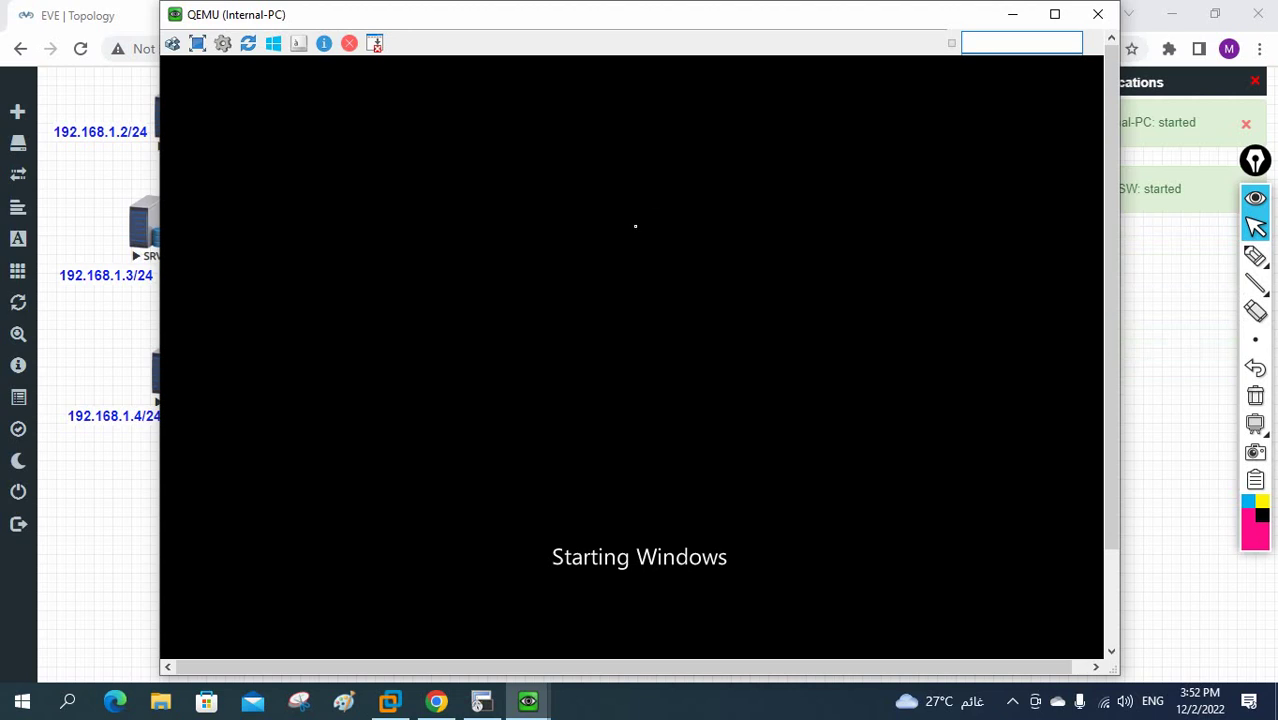
{"action": "left_click_drag", "start_coordinate": [579, 17], "coordinate": [746, 52]}
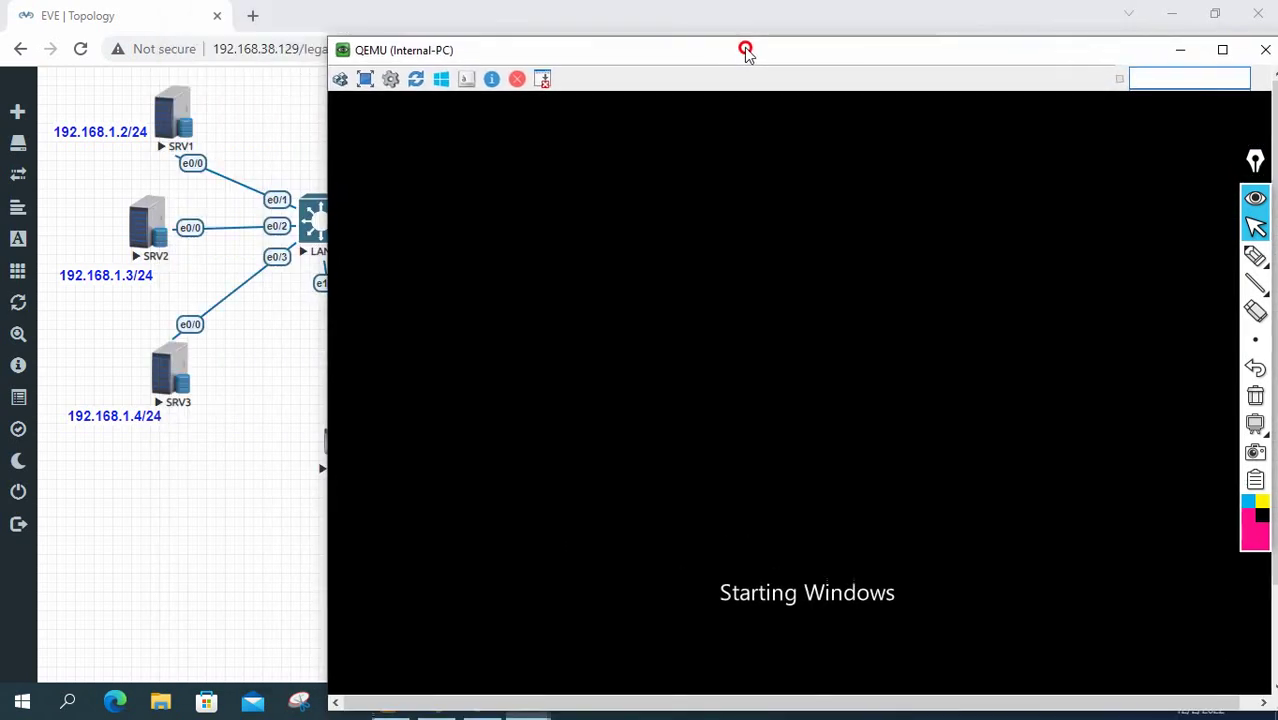
Step: Copy the 192.168.1.4/24 label under Internal-PC as 192.168.1.5/24, then reopen its console
{"action": "left_click", "coordinate": [137, 416]}
{"action": "right_click", "coordinate": [140, 417]}
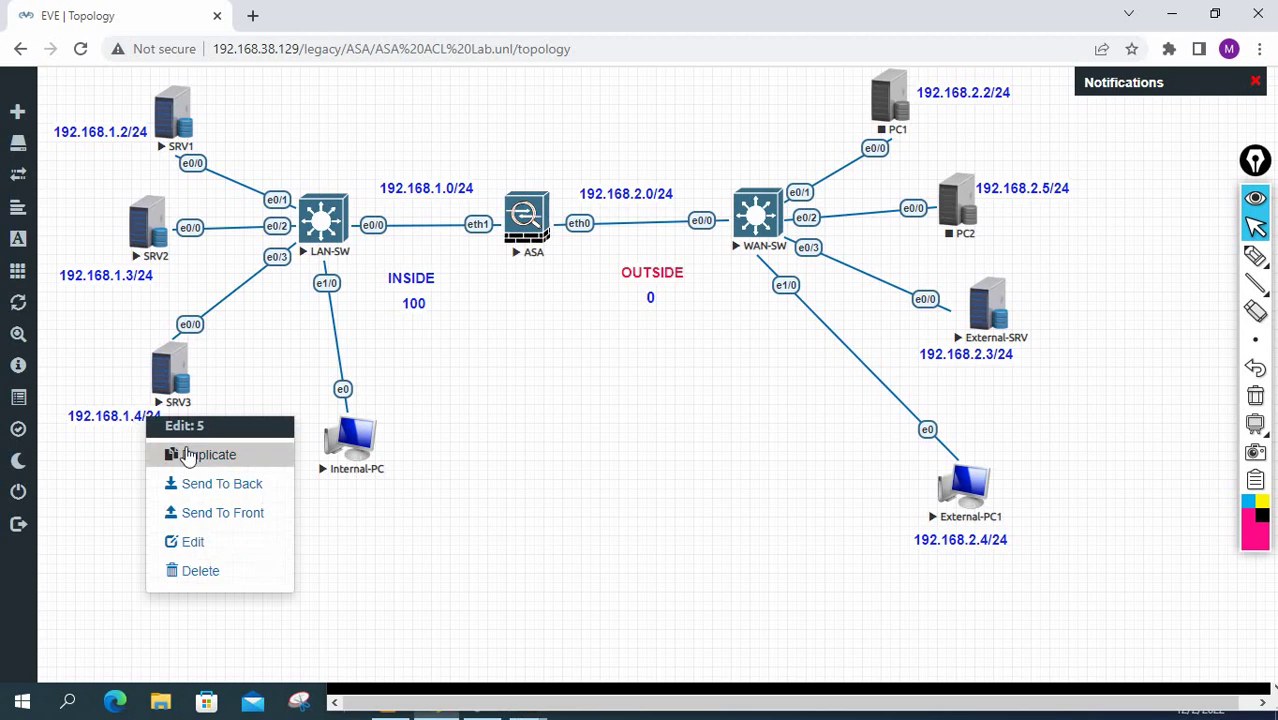
{"action": "left_click", "coordinate": [194, 458]}
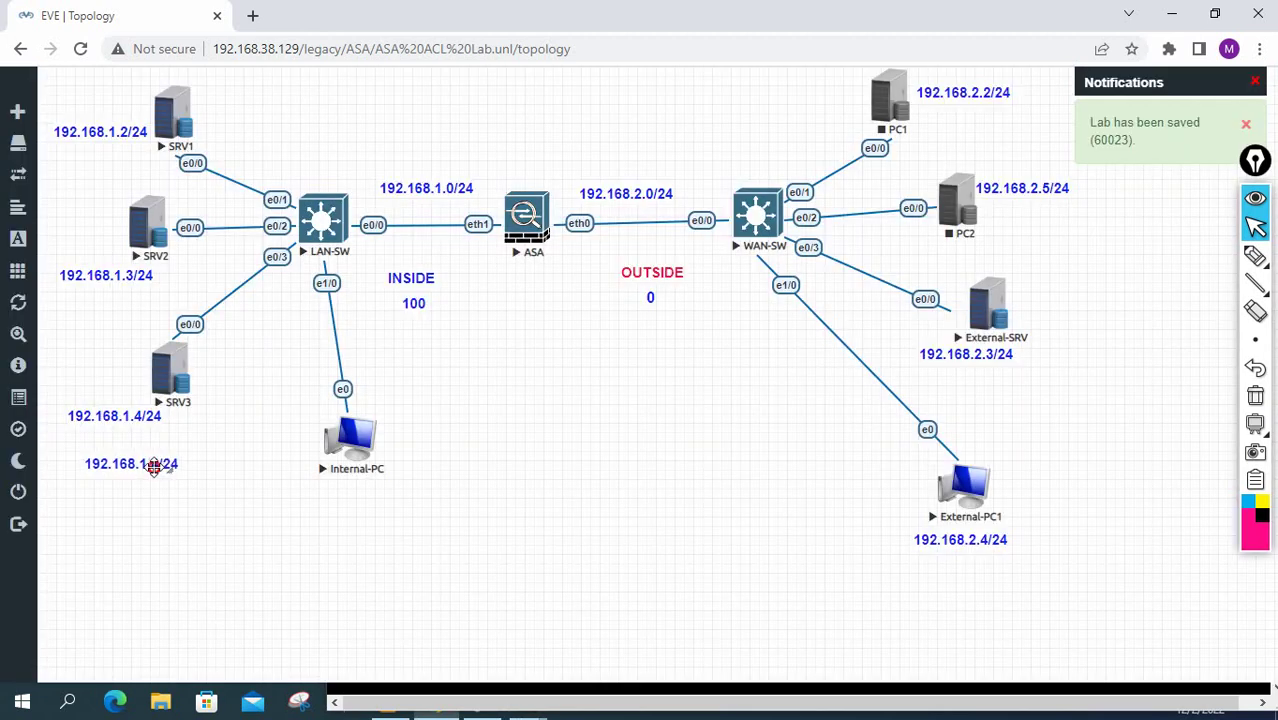
{"action": "left_click_drag", "start_coordinate": [155, 461], "coordinate": [378, 487]}
{"action": "left_click", "coordinate": [378, 487]}
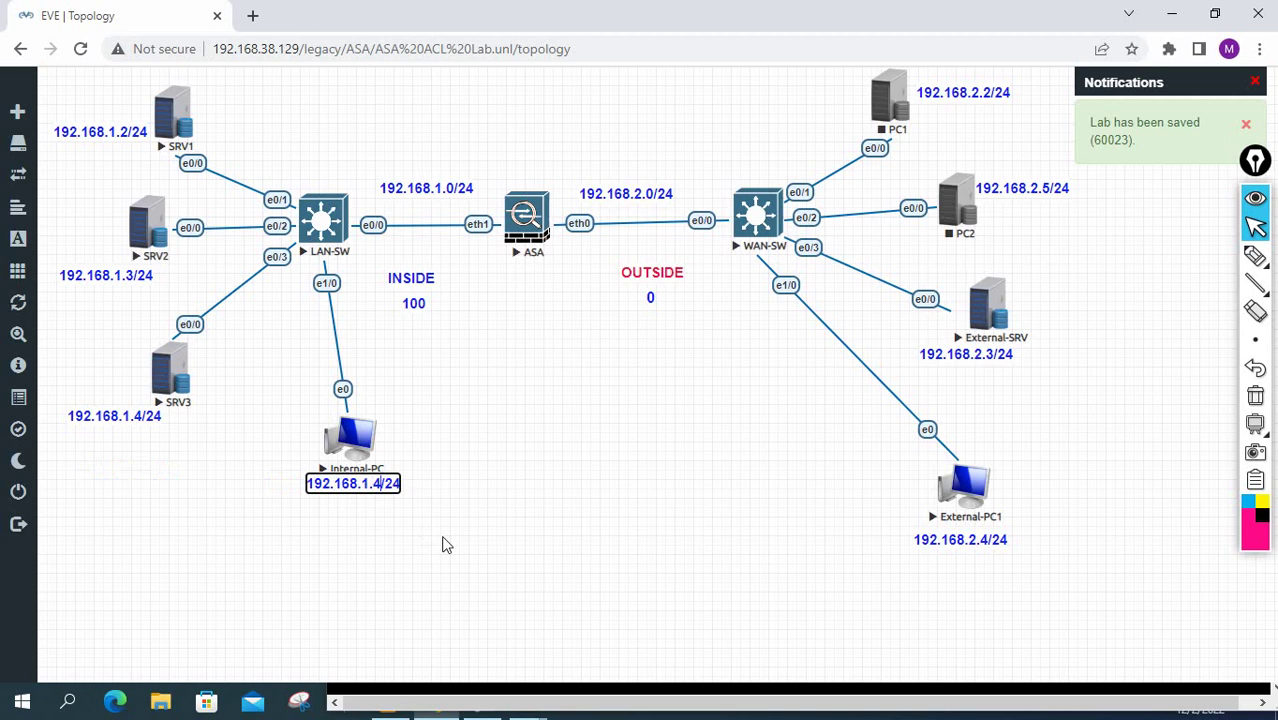
{"action": "key", "text": "BackSpace"}
{"action": "type", "text": "5"}
{"action": "left_click", "coordinate": [516, 535]}
{"action": "left_click", "coordinate": [374, 460]}
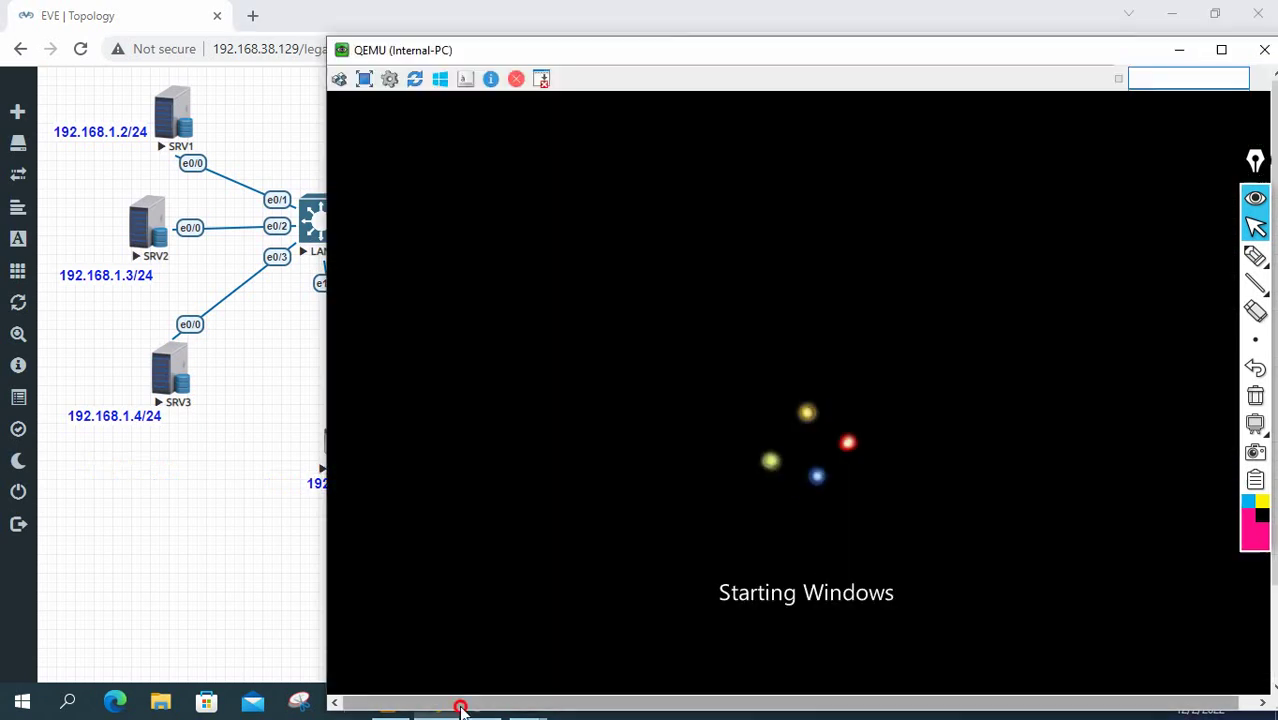
Step: Reposition the Internal-PC console window over the topology
{"action": "left_click_drag", "start_coordinate": [660, 48], "coordinate": [422, 204]}
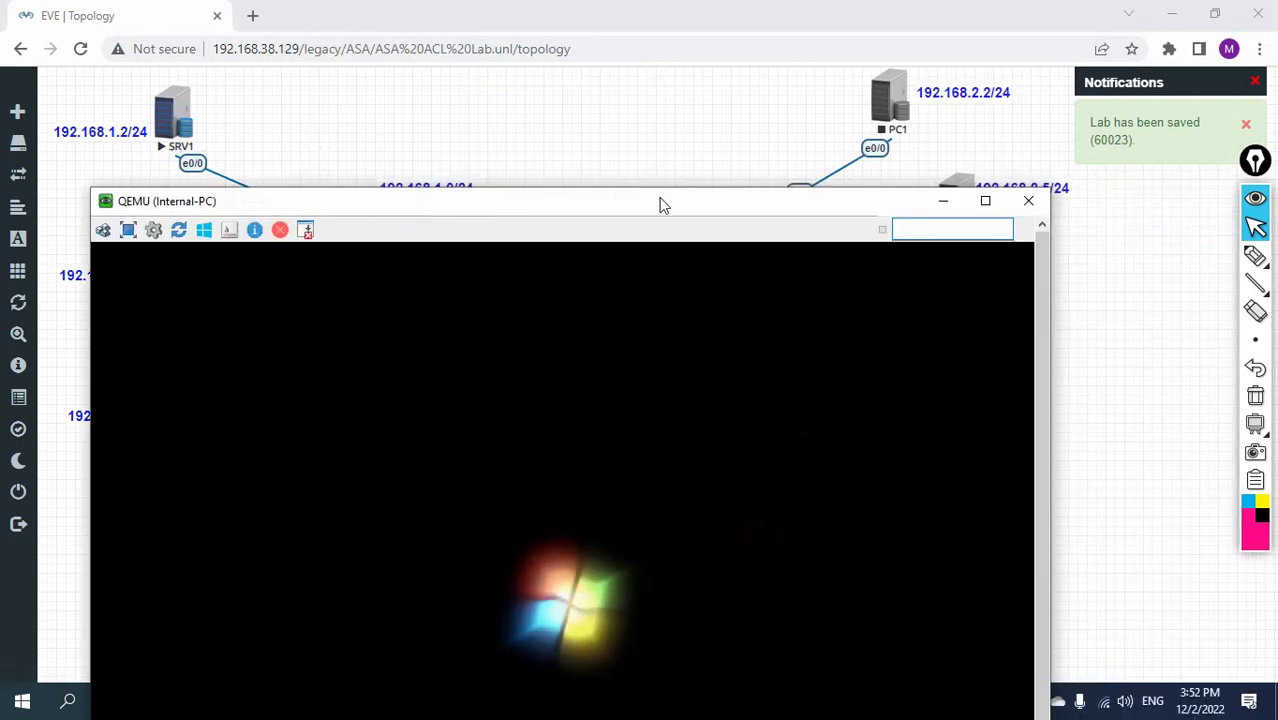
{"action": "left_click_drag", "start_coordinate": [662, 202], "coordinate": [733, 325]}
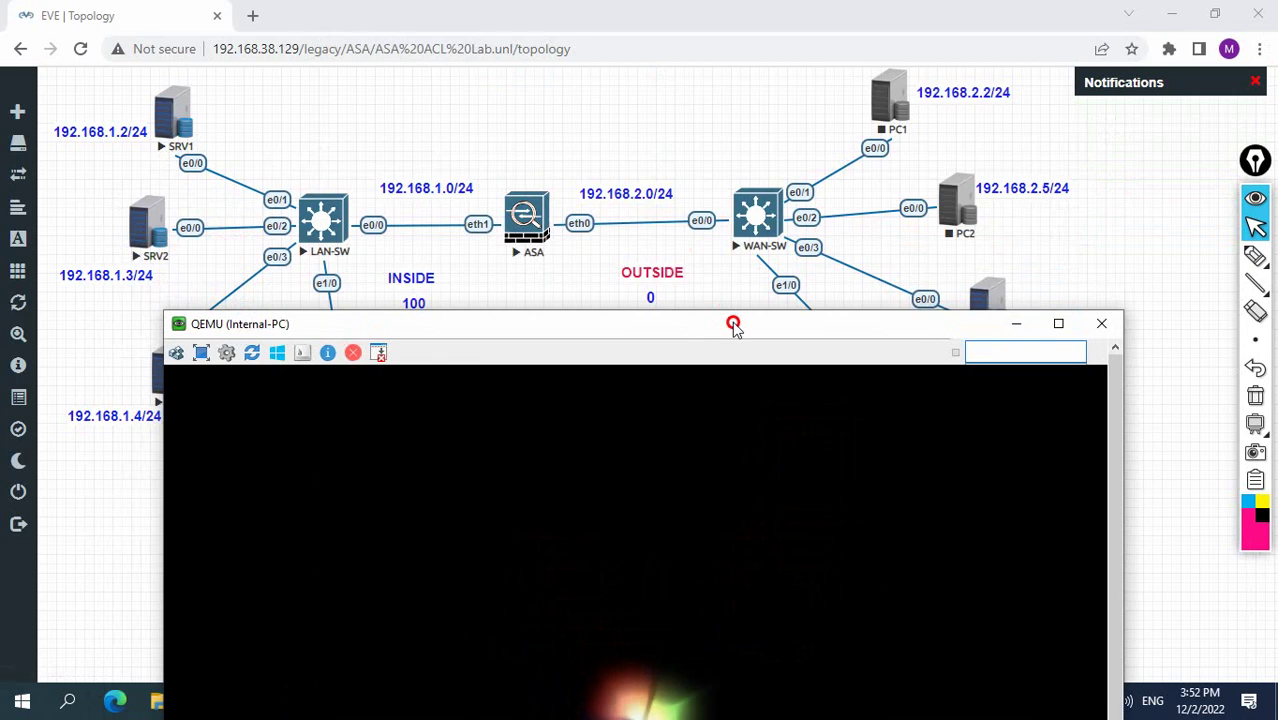
{"action": "left_click_drag", "start_coordinate": [732, 325], "coordinate": [765, 136]}
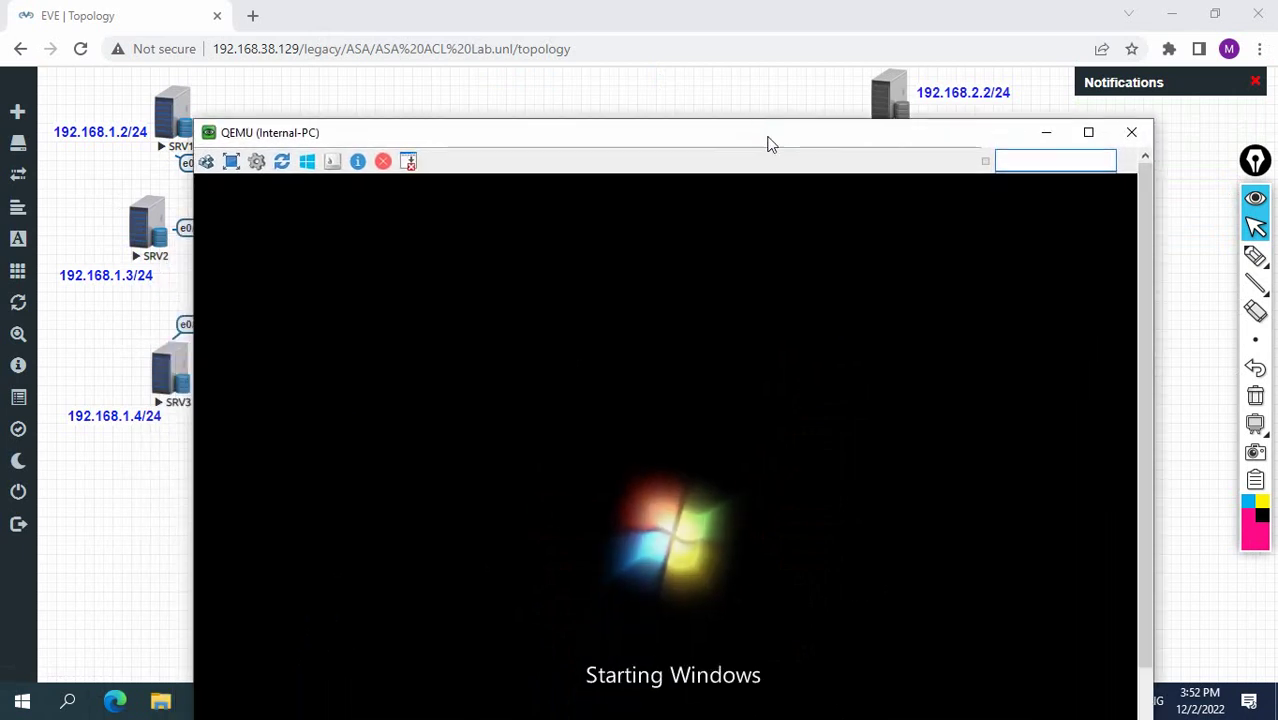
{"action": "left_click", "coordinate": [1054, 136]}
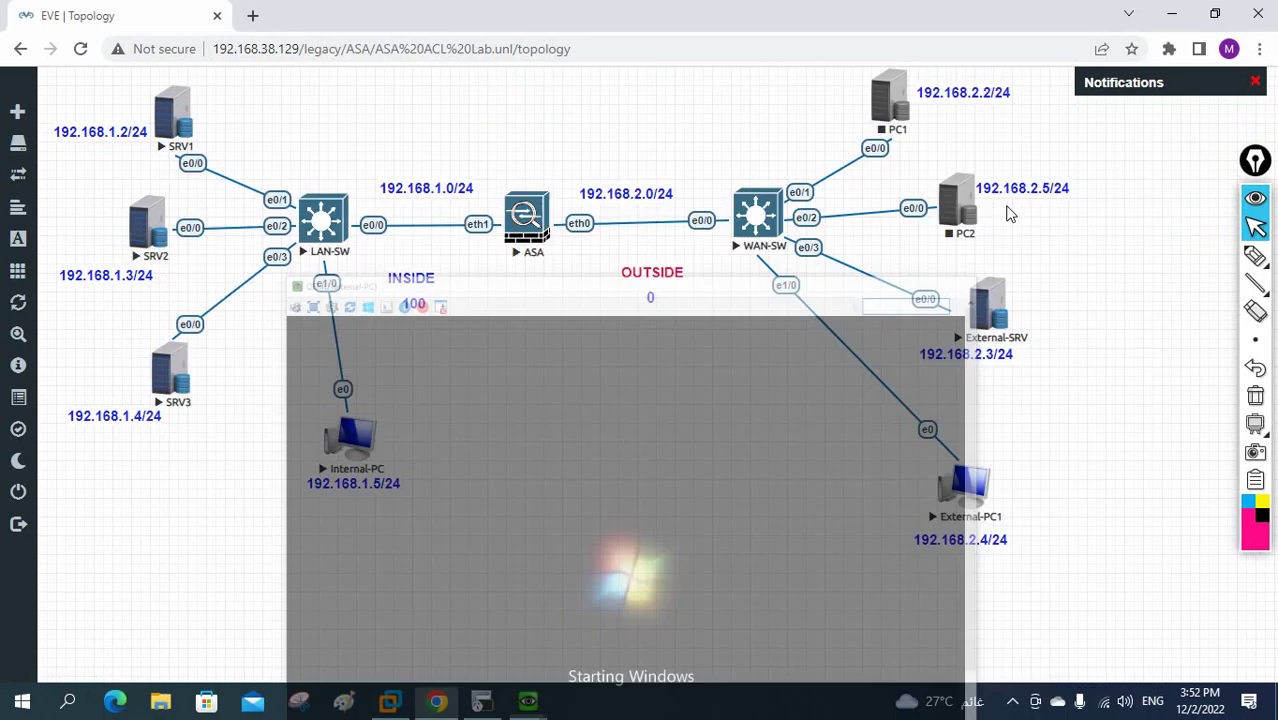
{"action": "mouse_move", "coordinate": [530, 702]}
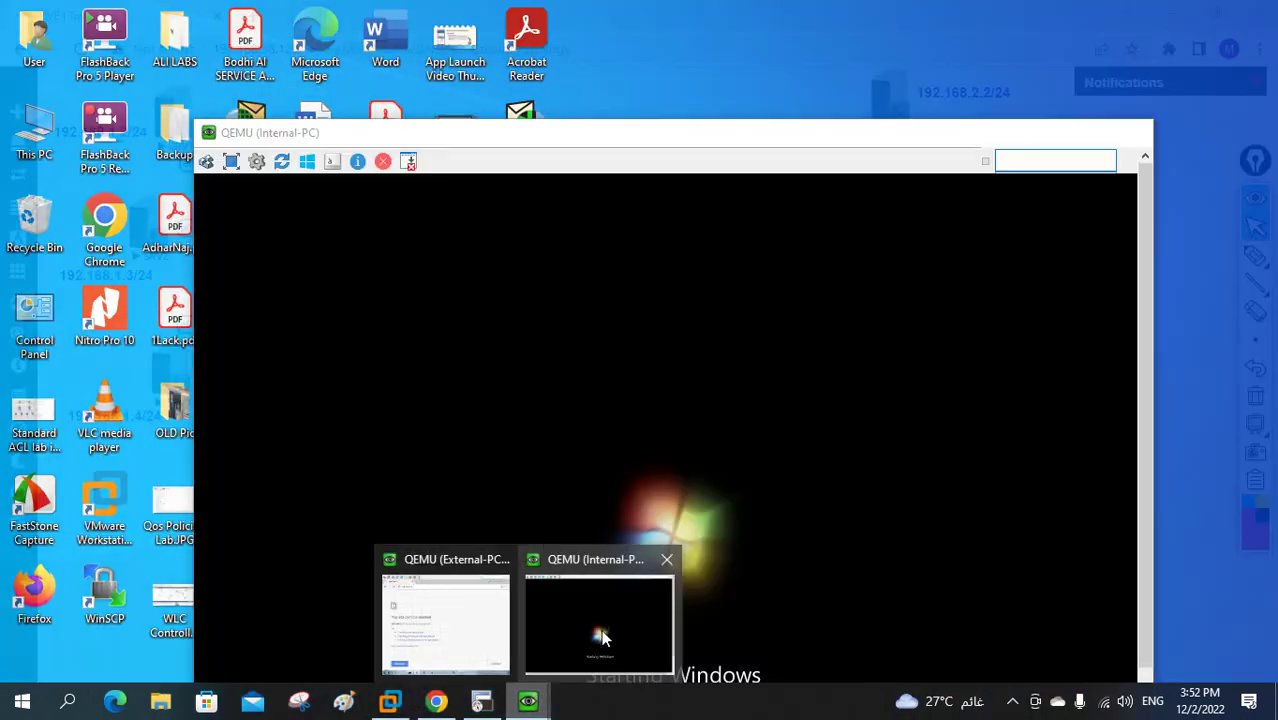
{"action": "left_click", "coordinate": [598, 645]}
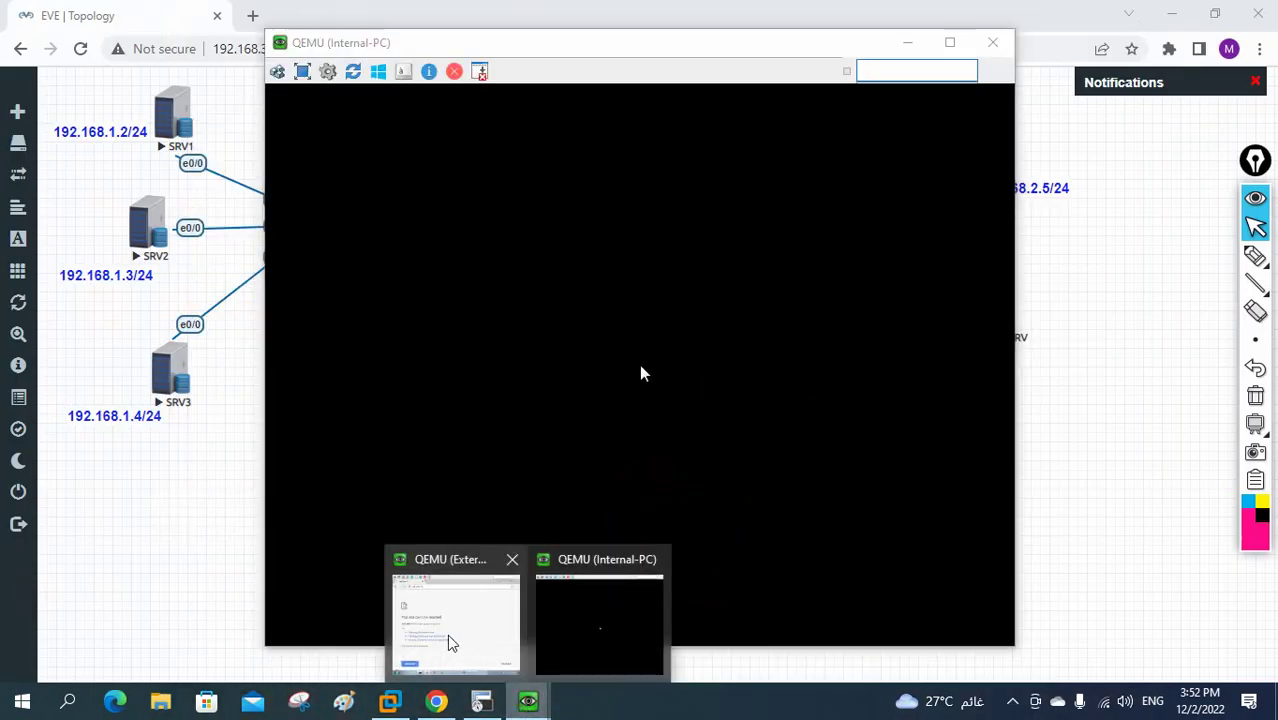
Step: Confirm External-PC1 still can't load 192.168.1.2, then enter the password to sign in to Internal-PC's Windows
{"action": "left_click", "coordinate": [448, 640]}
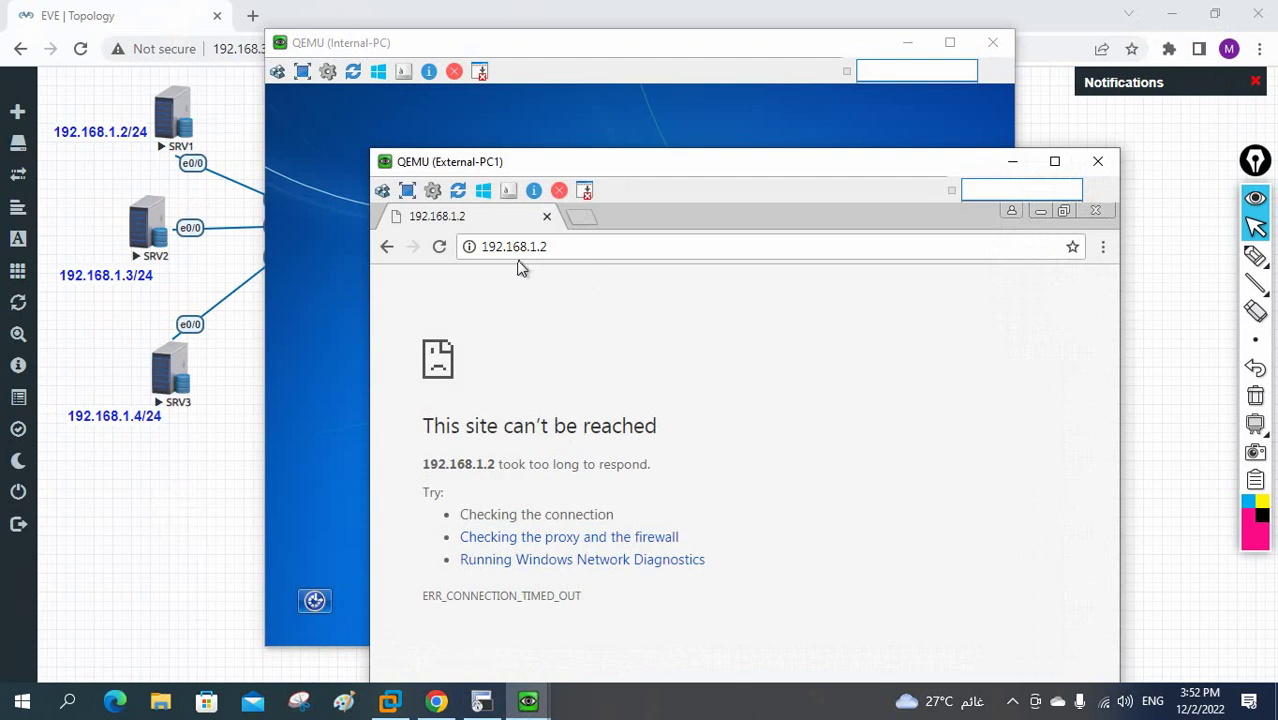
{"action": "left_click", "coordinate": [441, 250]}
{"action": "left_click", "coordinate": [1001, 172]}
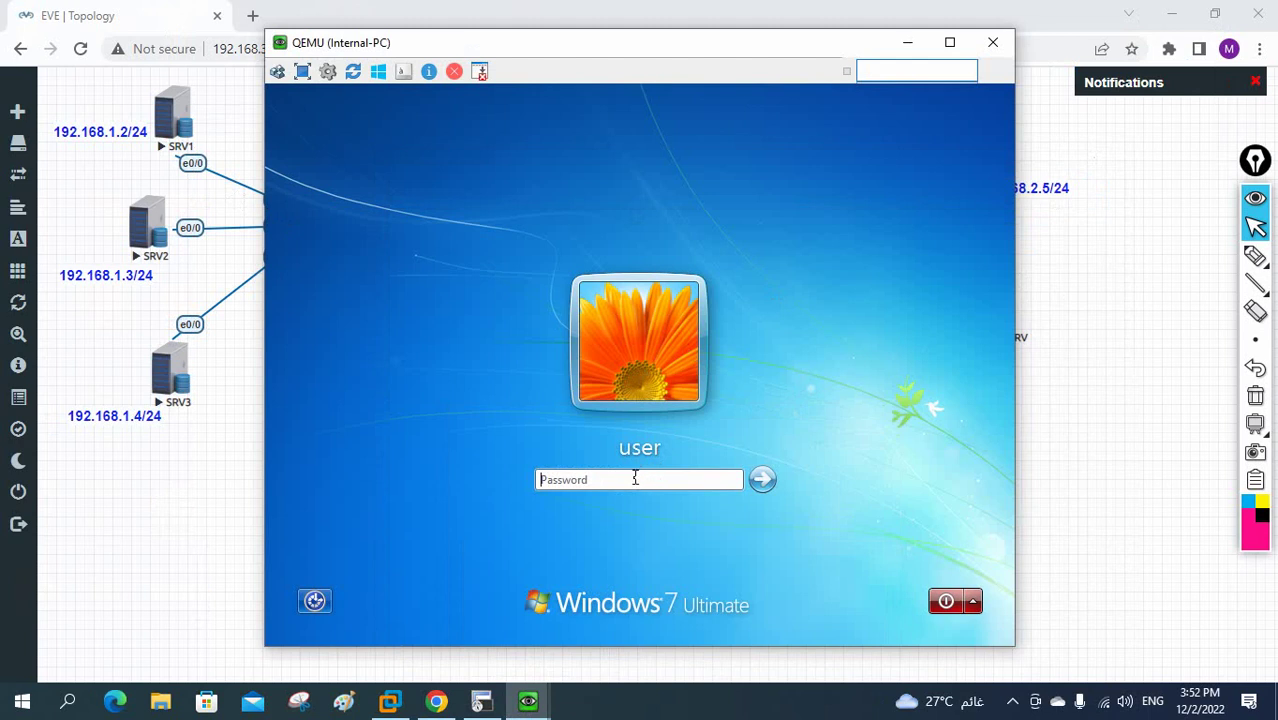
{"action": "left_click", "coordinate": [636, 476]}
{"action": "type", "text": "1"}
{"action": "key", "text": "Return"}
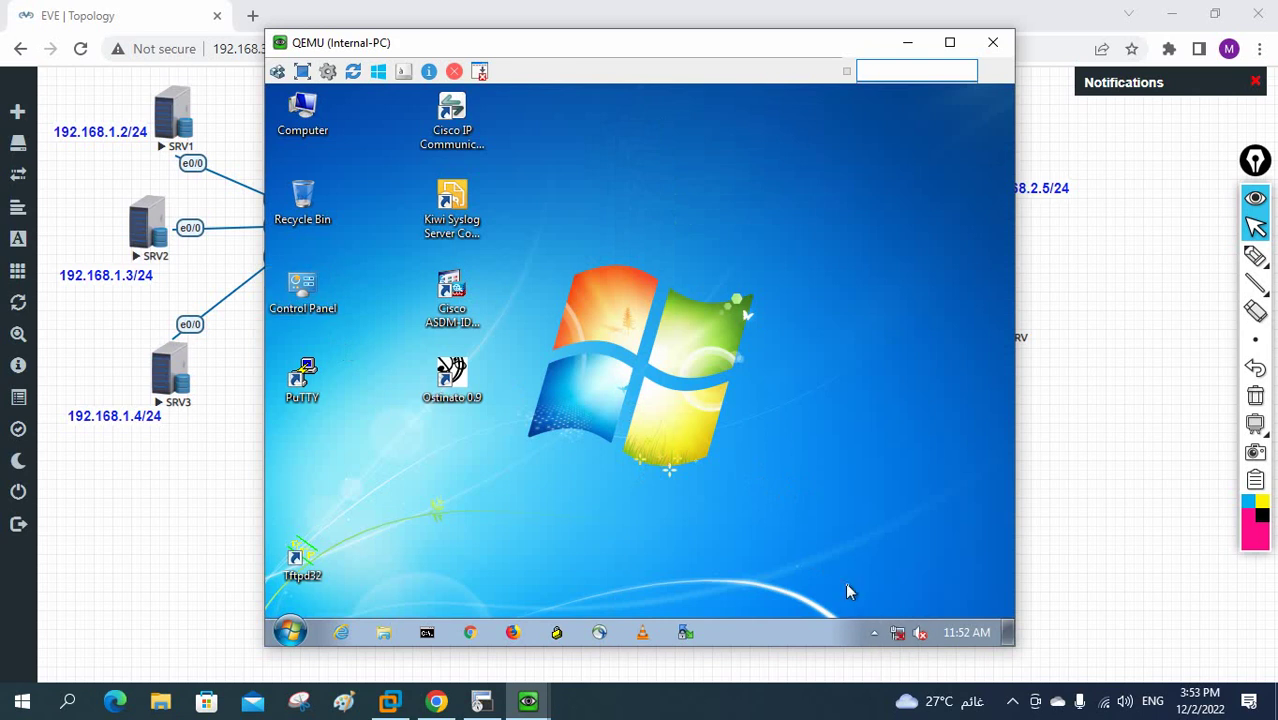
Step: Open the IPv4 properties of Internal-PC's Local Area Connection, postponing the restart prompt
{"action": "right_click", "coordinate": [898, 634]}
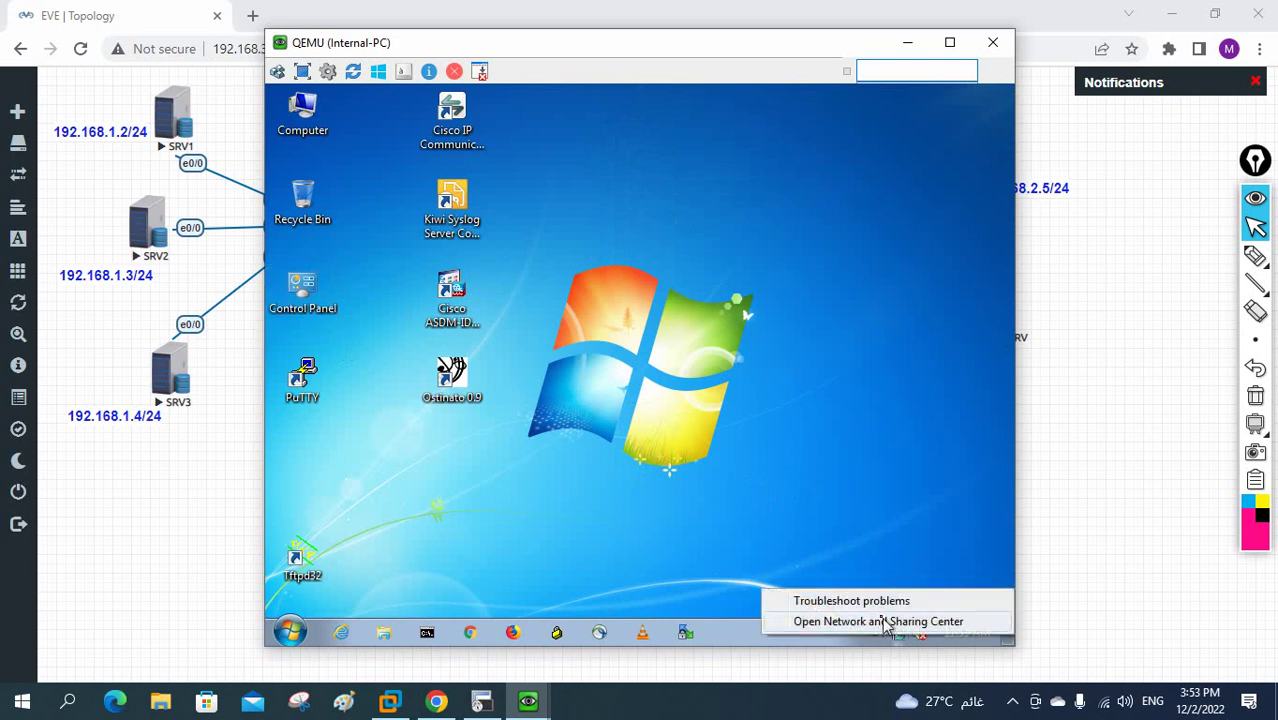
{"action": "left_click", "coordinate": [881, 622]}
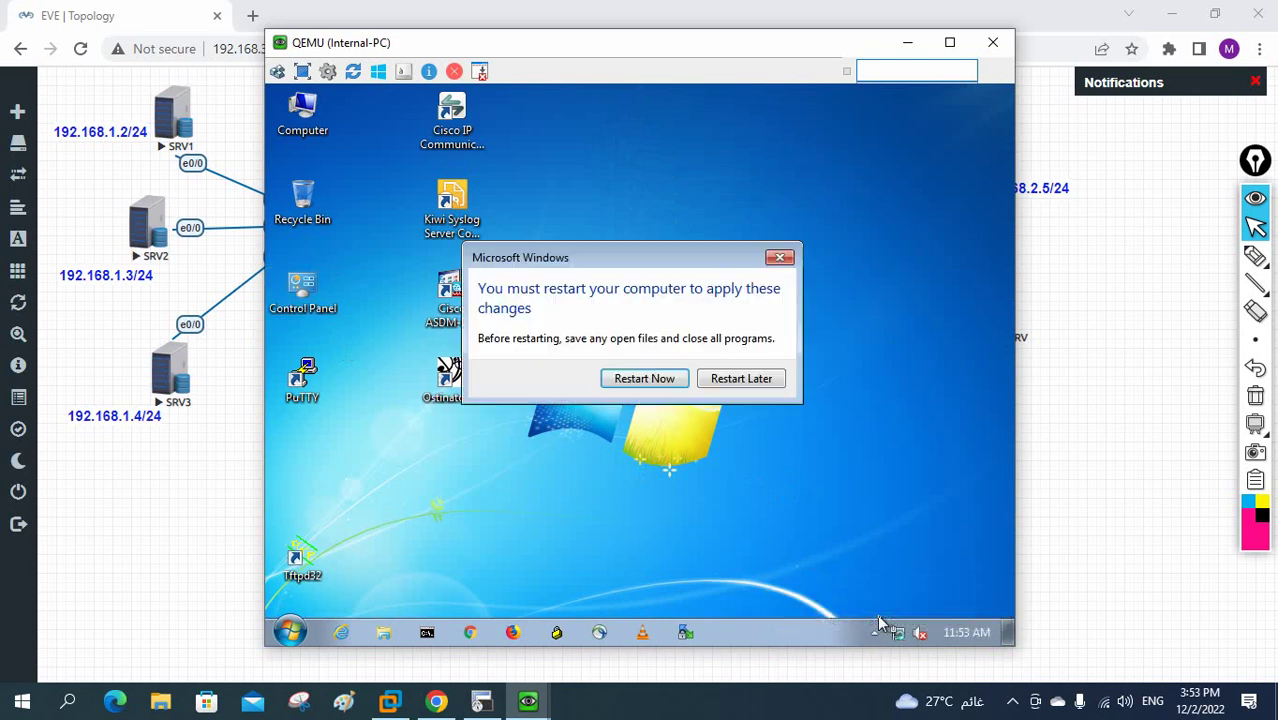
{"action": "left_click", "coordinate": [735, 378]}
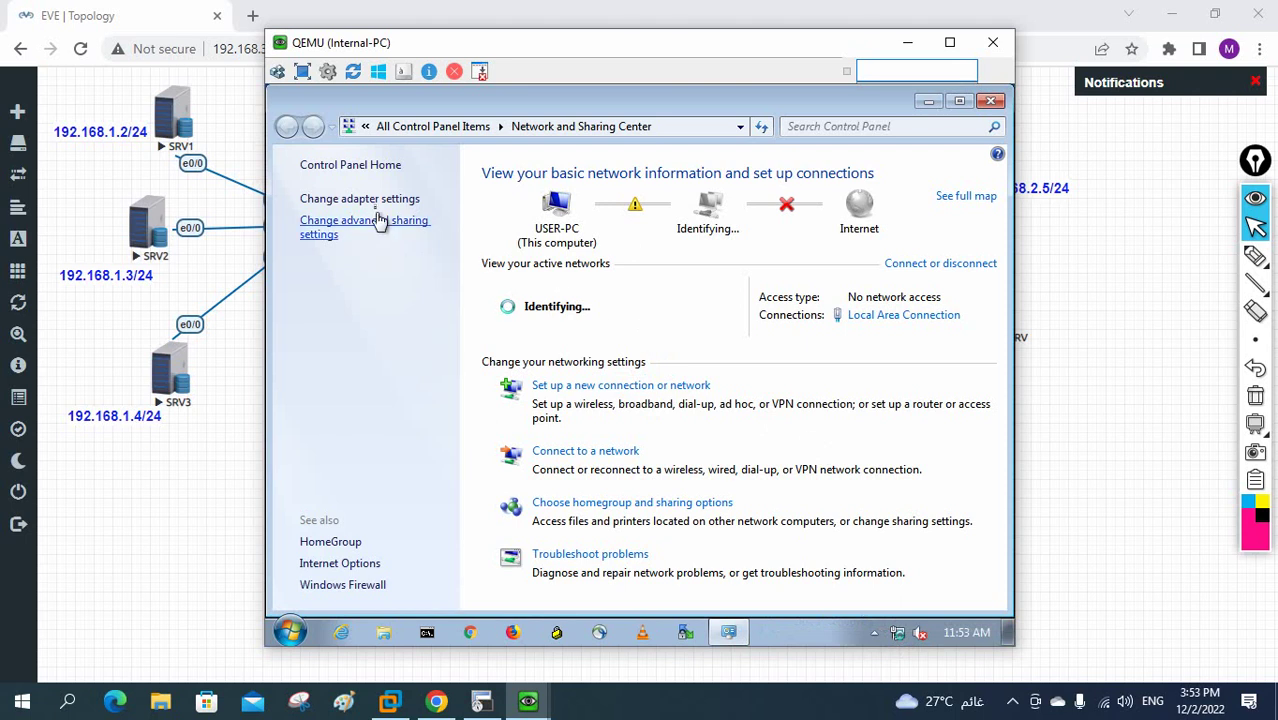
{"action": "left_click", "coordinate": [366, 199]}
{"action": "double_click", "coordinate": [456, 214]}
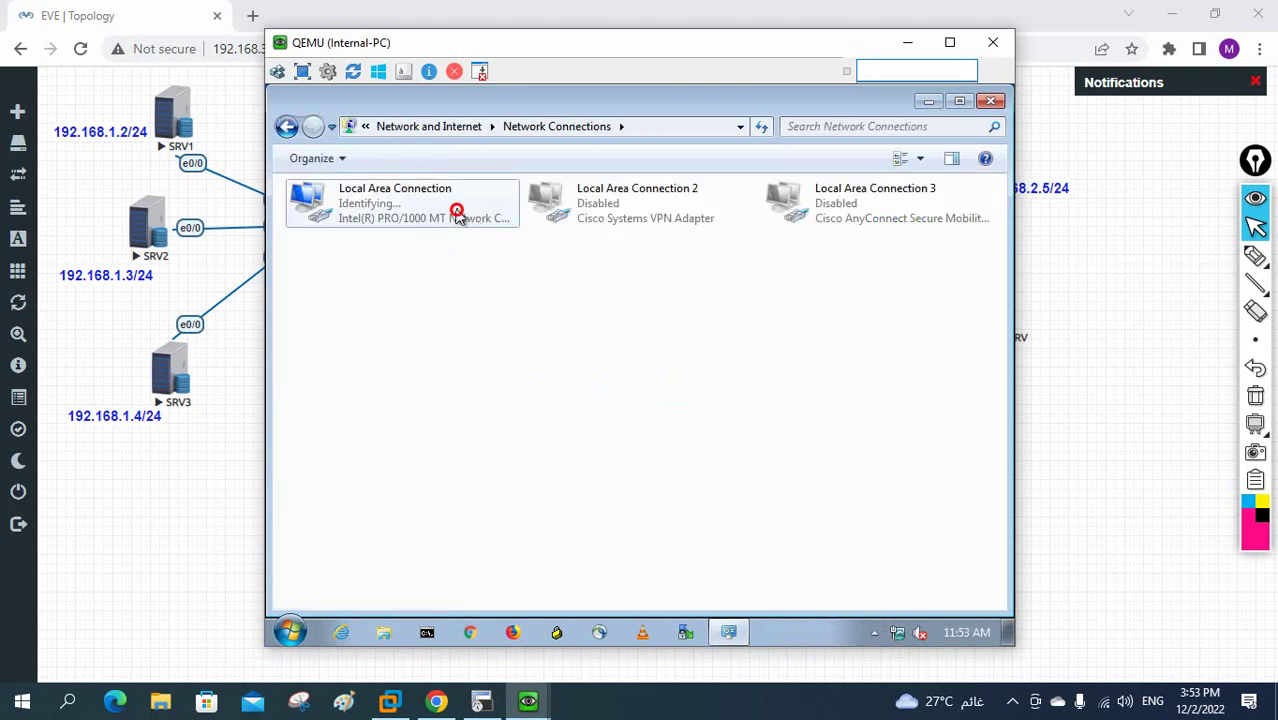
{"action": "left_click", "coordinate": [540, 511]}
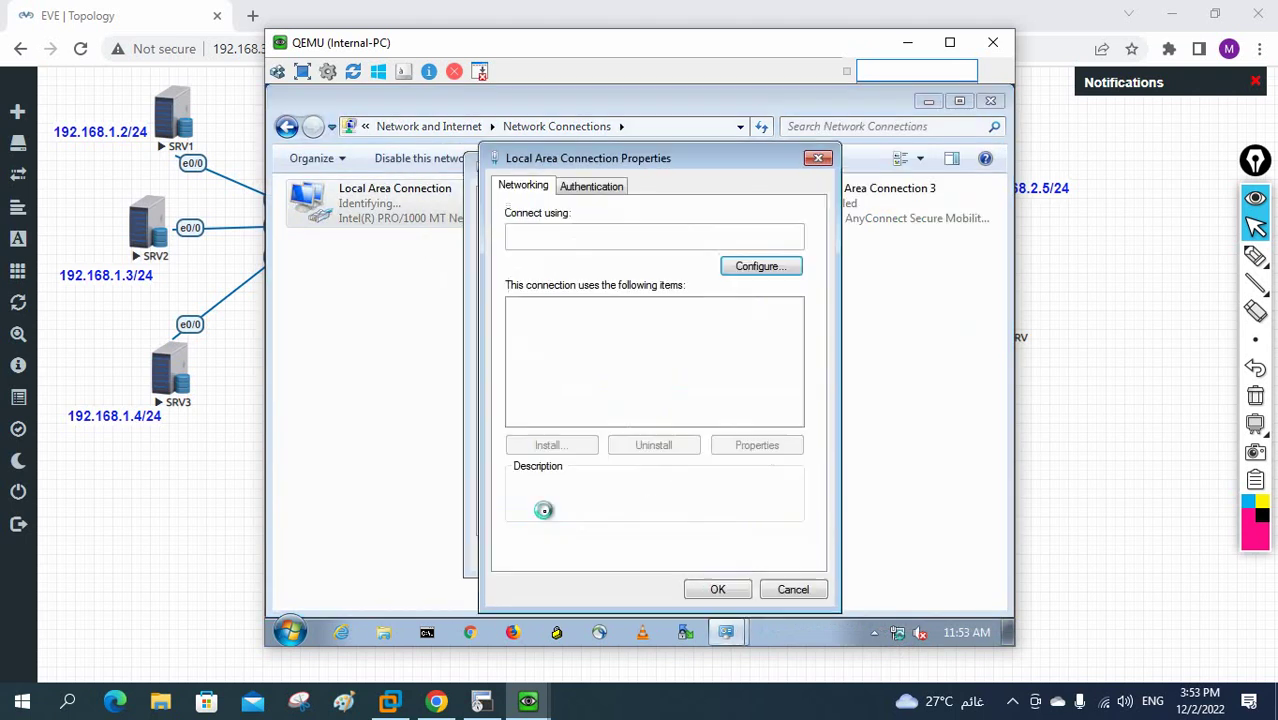
{"action": "left_click", "coordinate": [516, 388]}
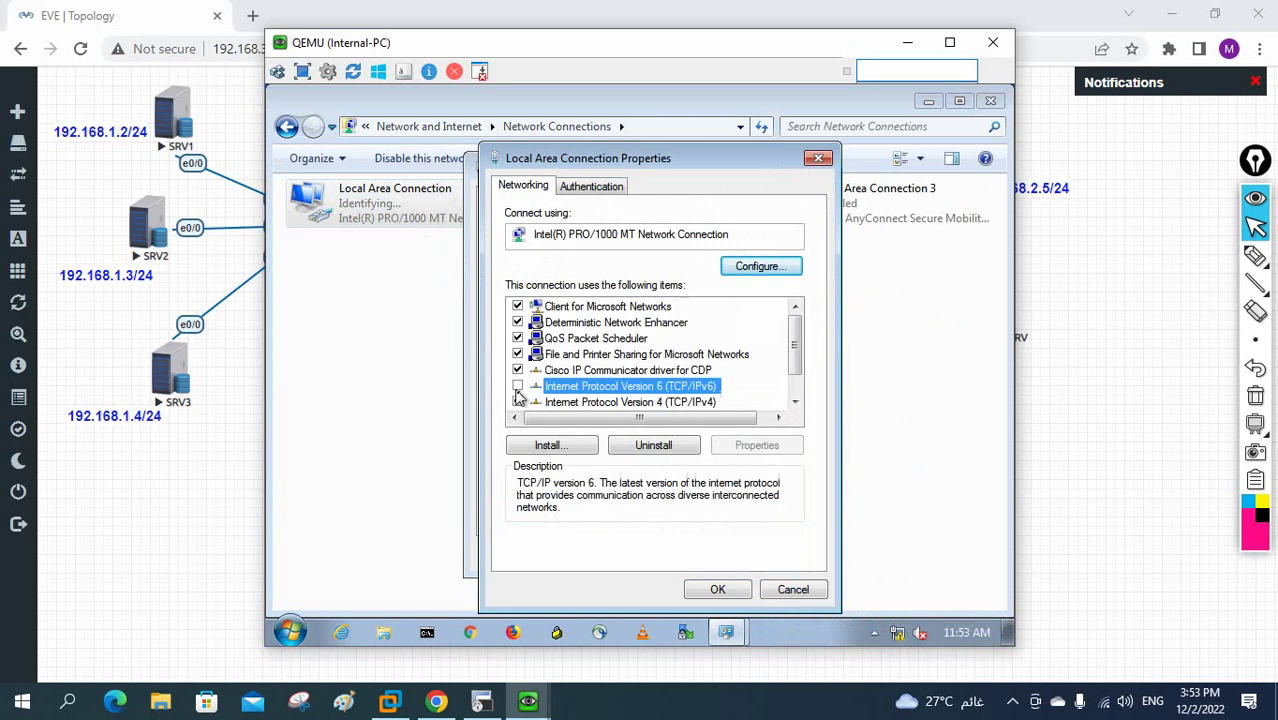
{"action": "double_click", "coordinate": [557, 402]}
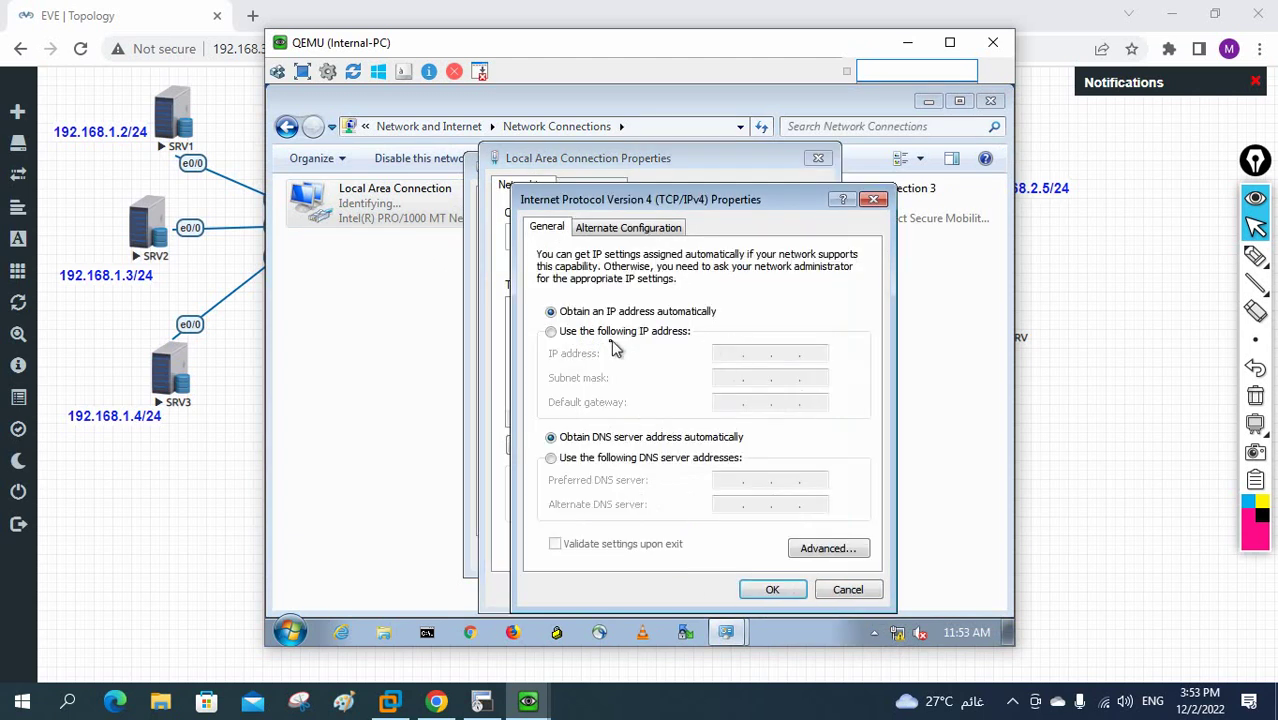
Step: Set static IP 192.168.1.5, mask 255.255.255.0, gateway 192.168.1.1, DNS 8.8.8.8 and 1.1.1.1
{"action": "left_click", "coordinate": [551, 331]}
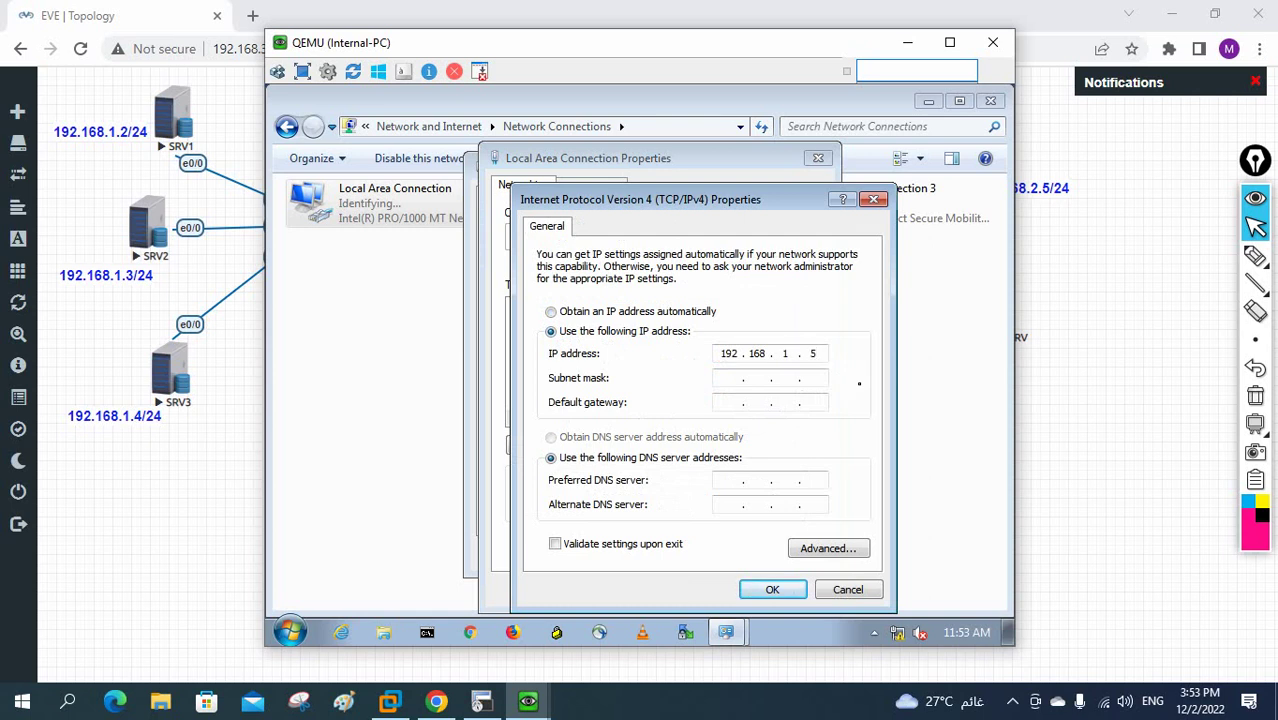
{"action": "key", "text": "Tab"}
{"action": "key", "text": "Tab"}
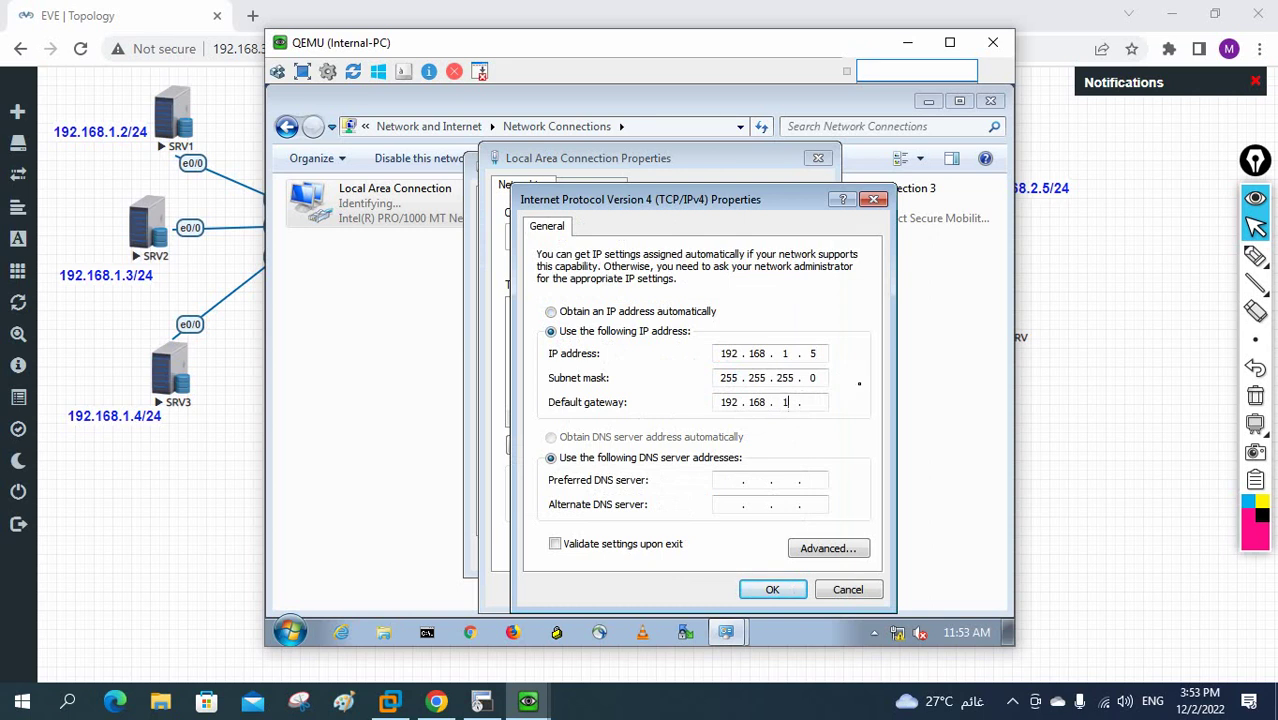
{"action": "left_click", "coordinate": [722, 479]}
{"action": "left_click", "coordinate": [772, 589]}
{"action": "left_click", "coordinate": [727, 589]}
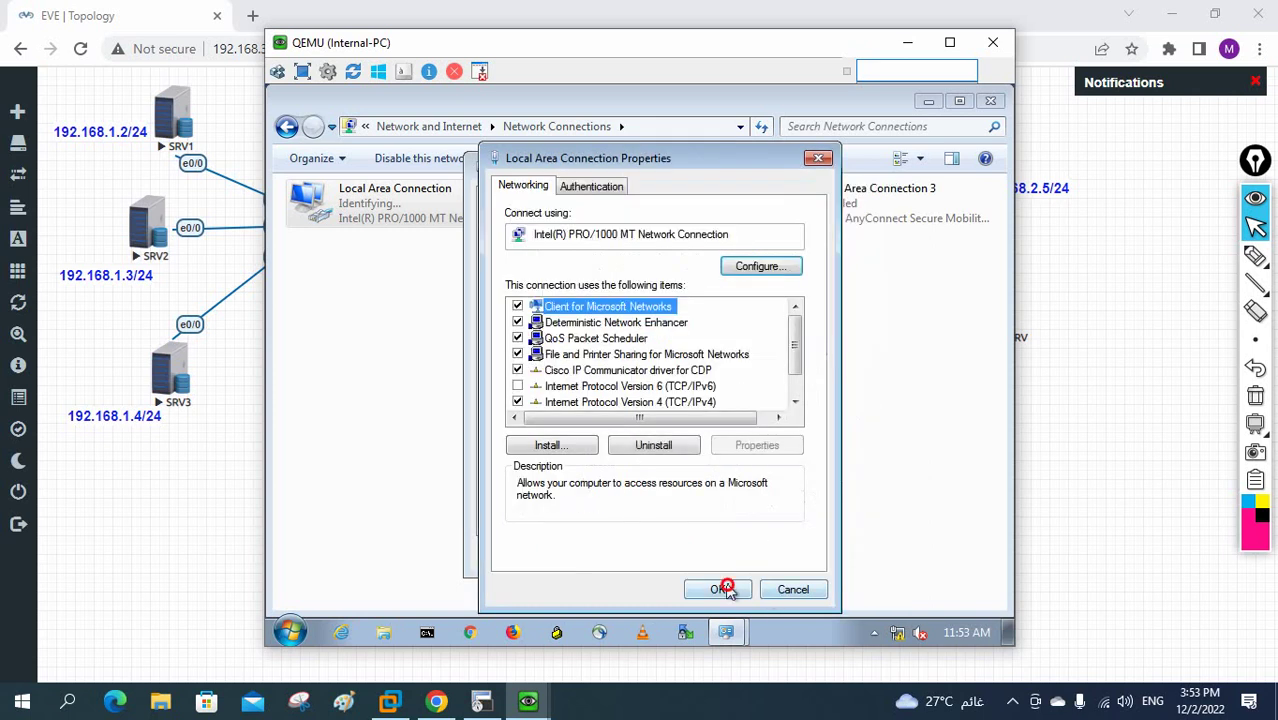
{"action": "left_click", "coordinate": [748, 553]}
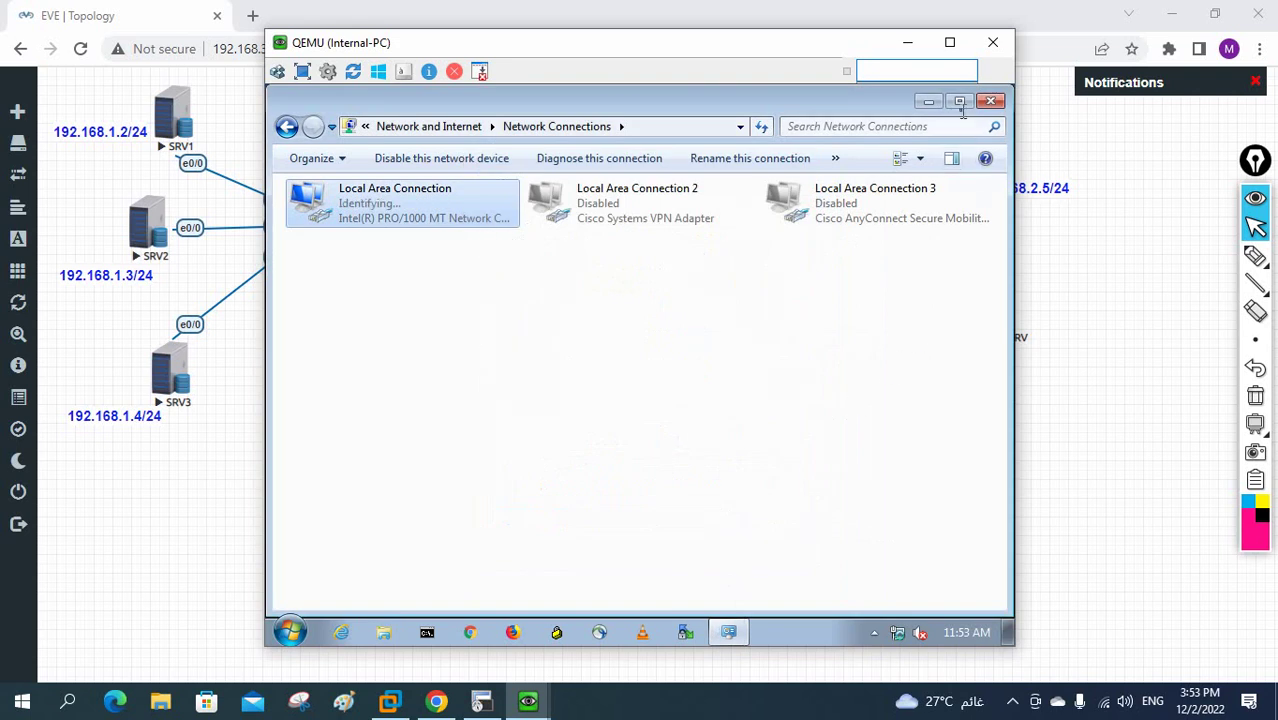
{"action": "left_click", "coordinate": [990, 101]}
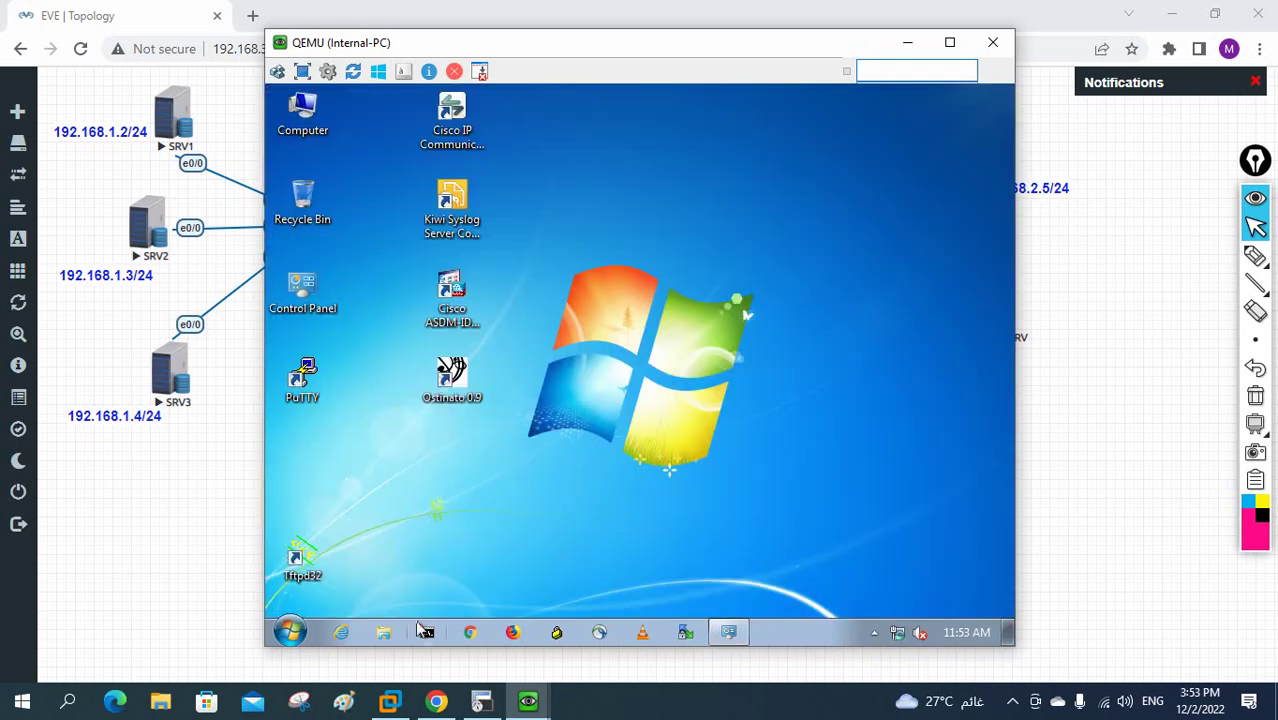
{"action": "left_click", "coordinate": [424, 631]}
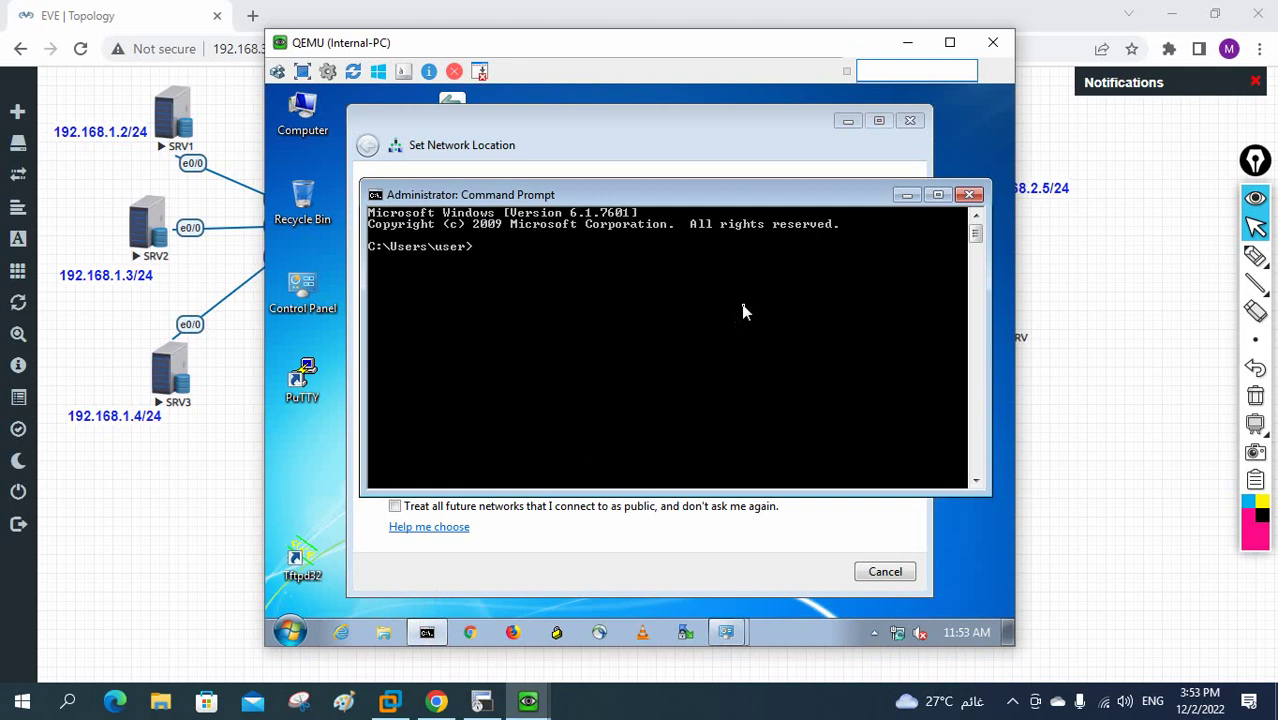
{"action": "left_click", "coordinate": [910, 121]}
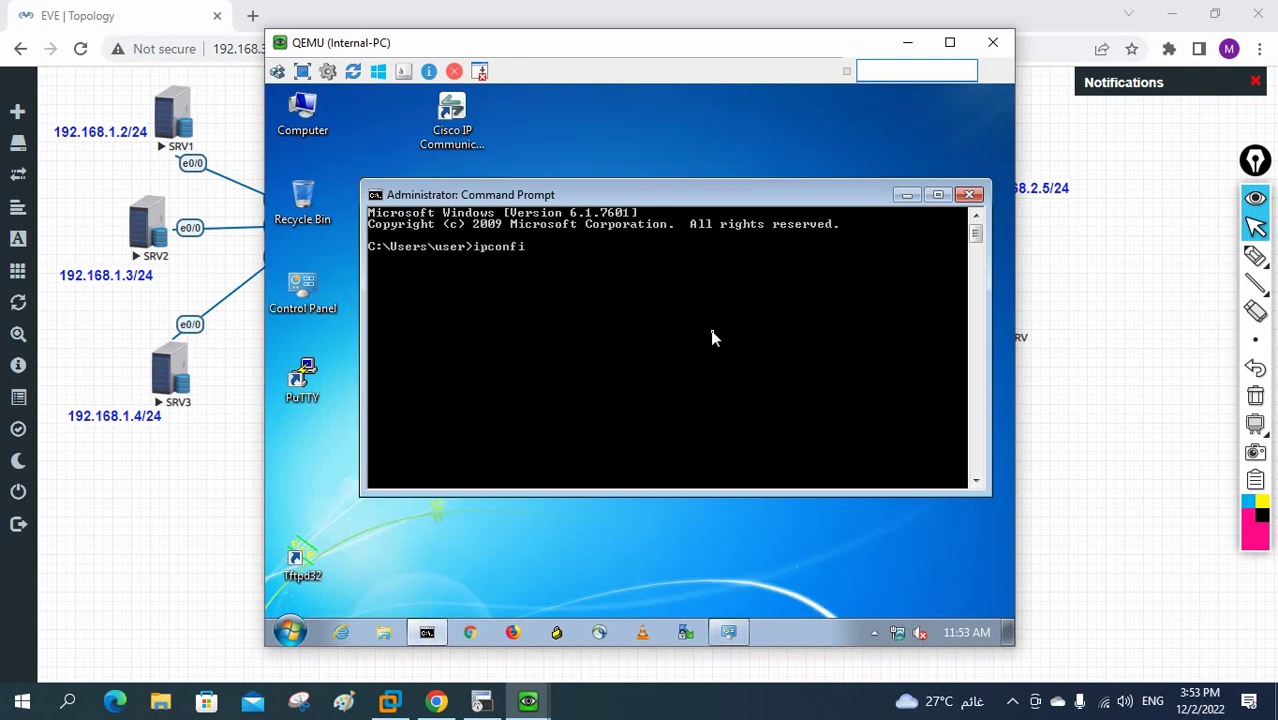
{"action": "type", "text": "ipconfig"}
{"action": "key", "text": "Return"}
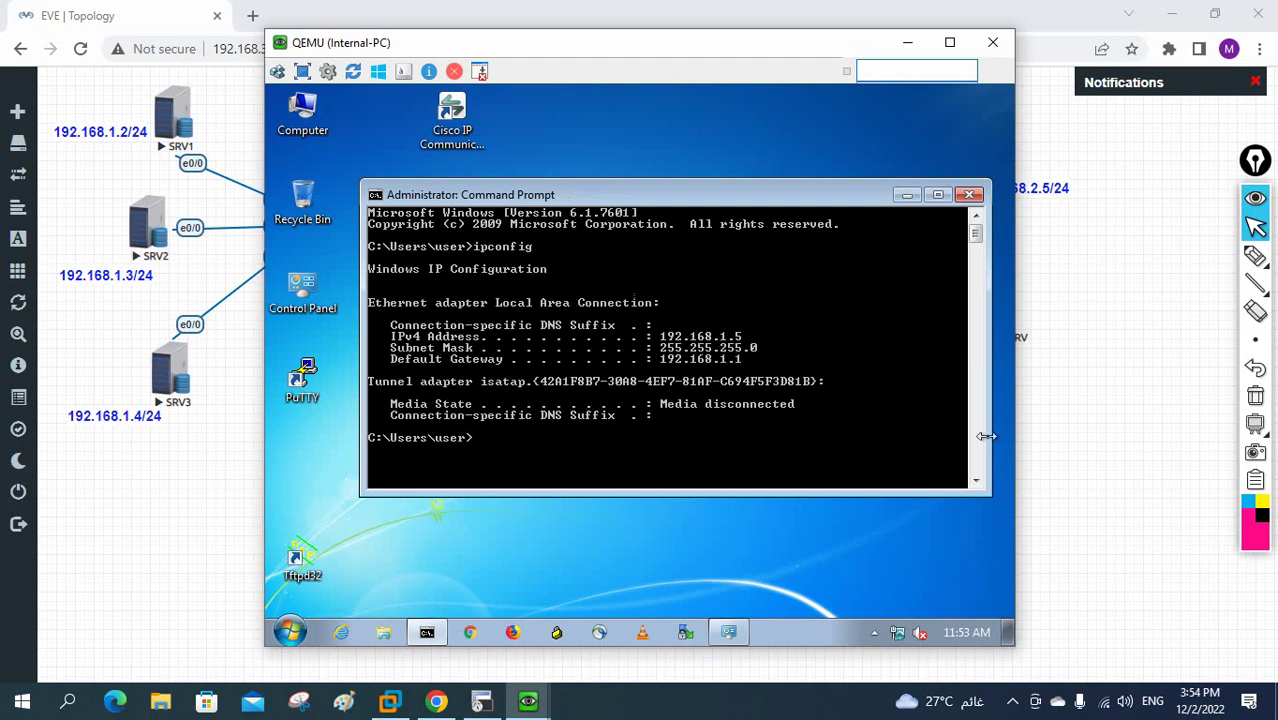
{"action": "type", "text": "ping 192.168.1.2"}
{"action": "key", "text": "Return"}
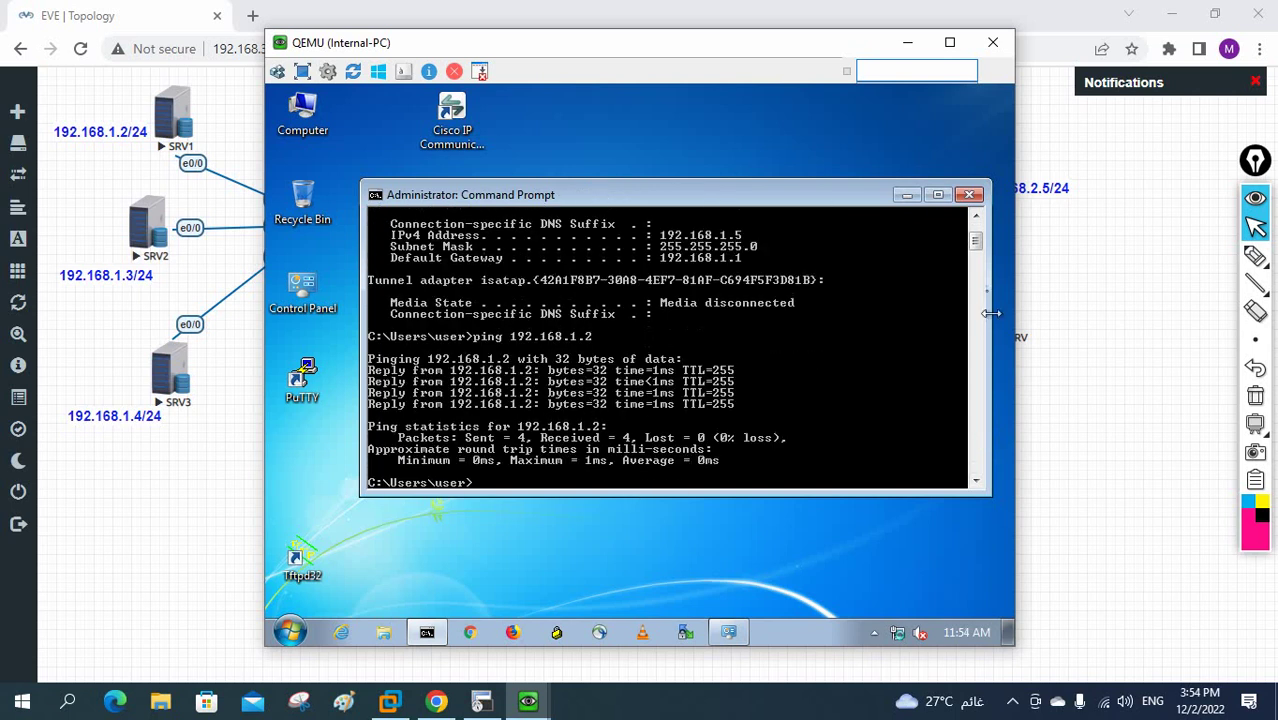
{"action": "left_click", "coordinate": [969, 195]}
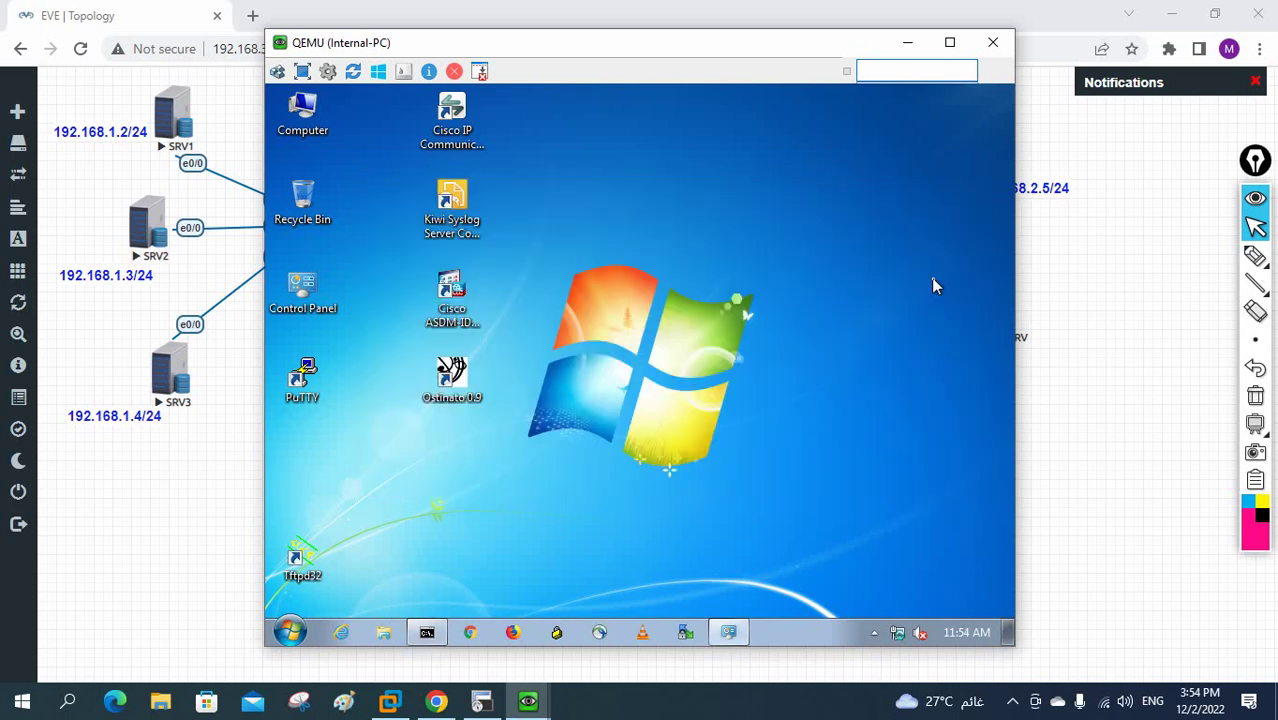
Step: Load 192.168.1.2 in Chrome and sign in with the admin credentials to reach SRV1's Home Page
{"action": "left_click", "coordinate": [470, 632]}
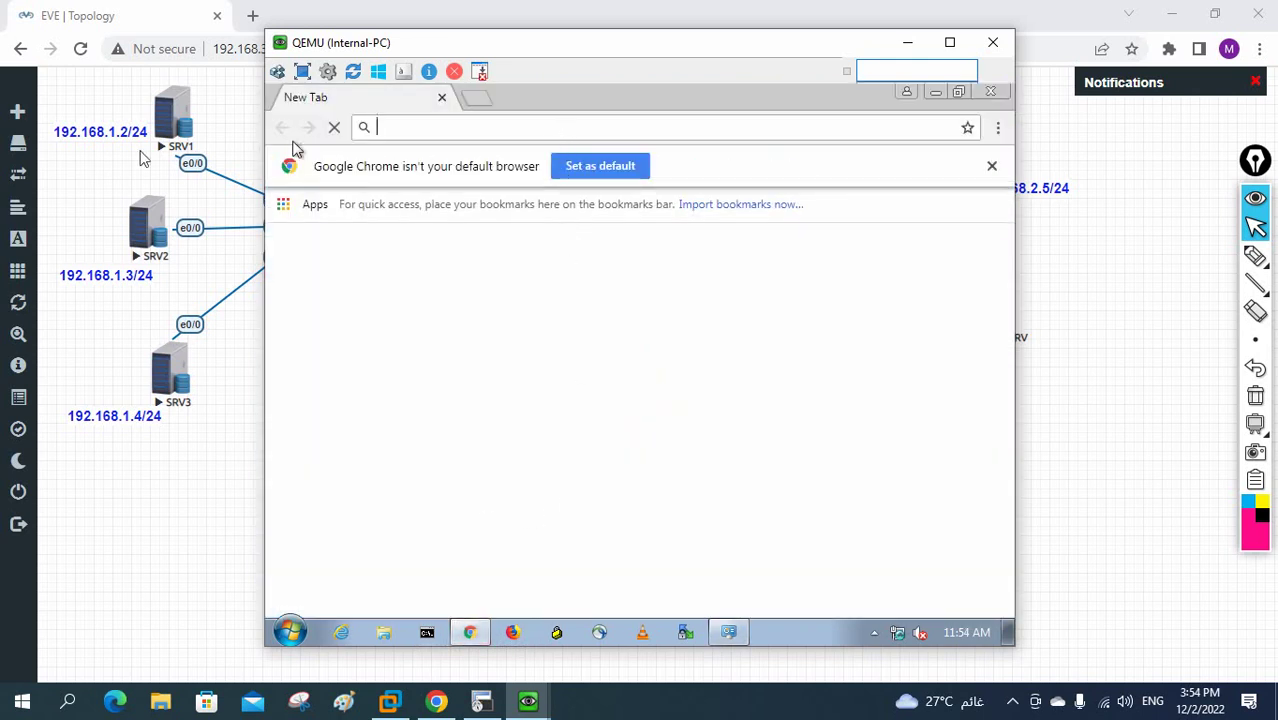
{"action": "type", "text": "1"}
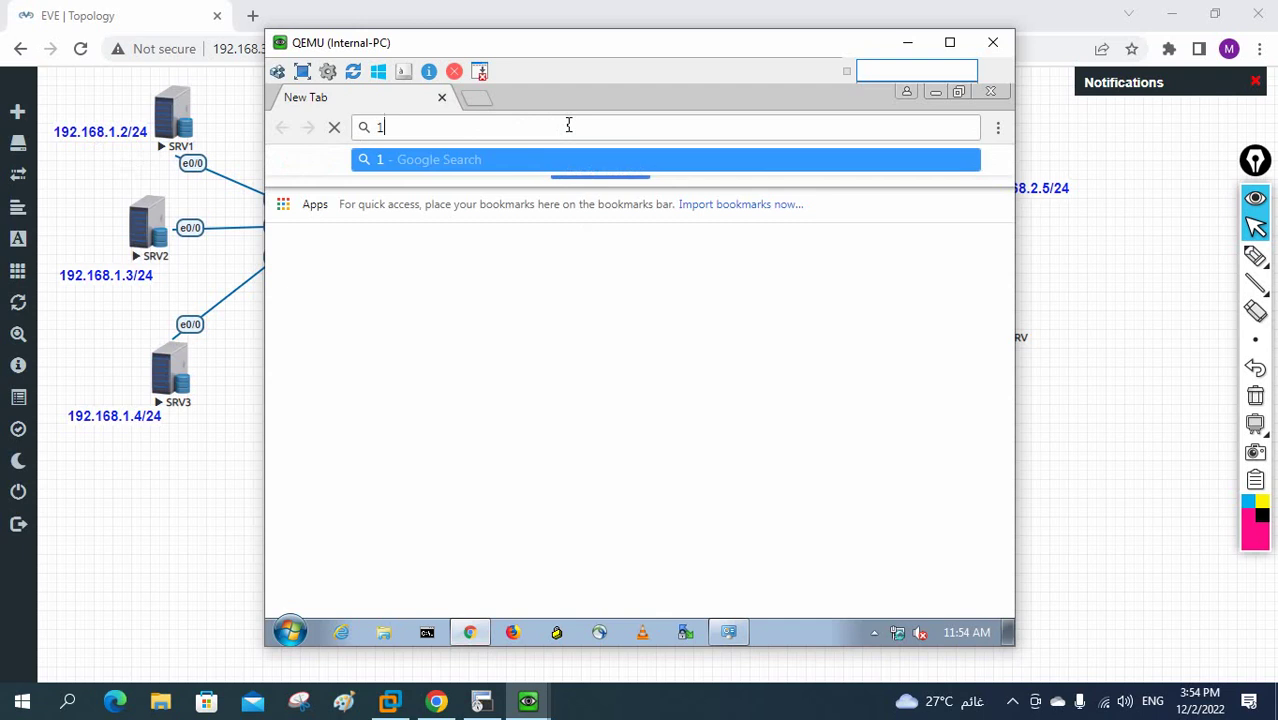
{"action": "type", "text": "92.168.1"}
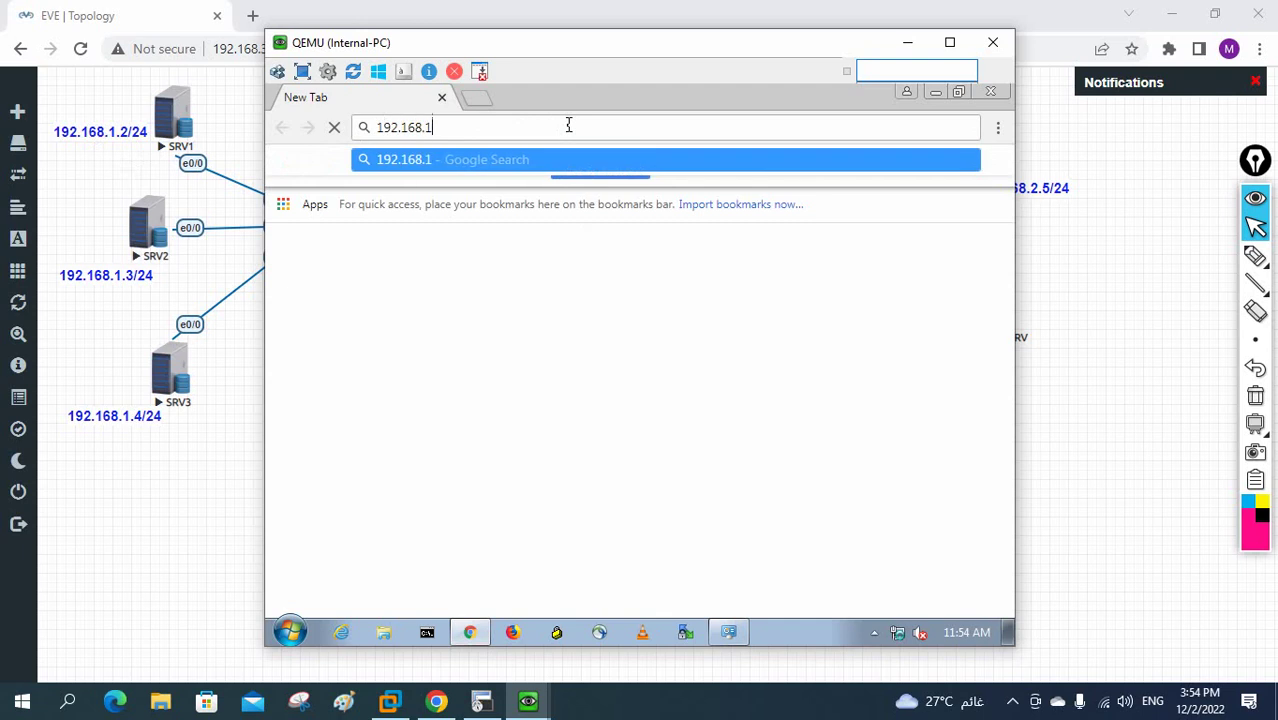
{"action": "type", "text": ".2"}
{"action": "key", "text": "Return"}
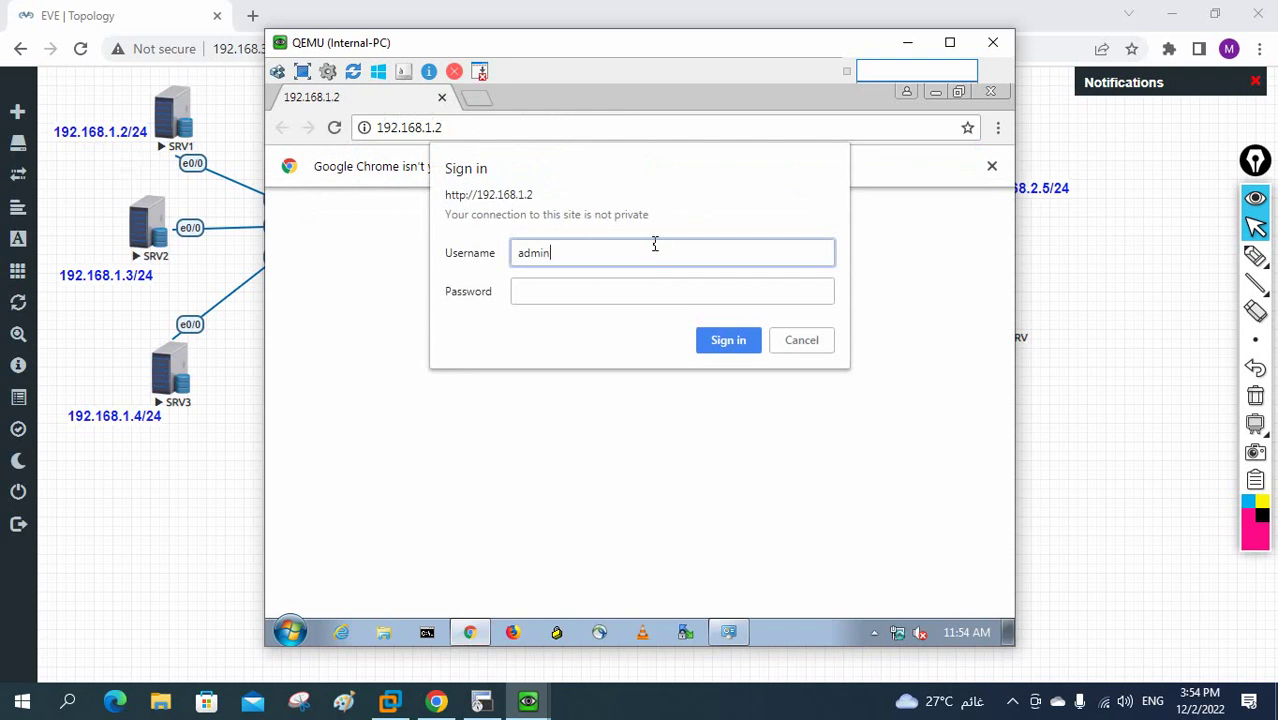
{"action": "key", "text": "Tab"}
{"action": "type", "text": "admin"}
{"action": "key", "text": "Return"}
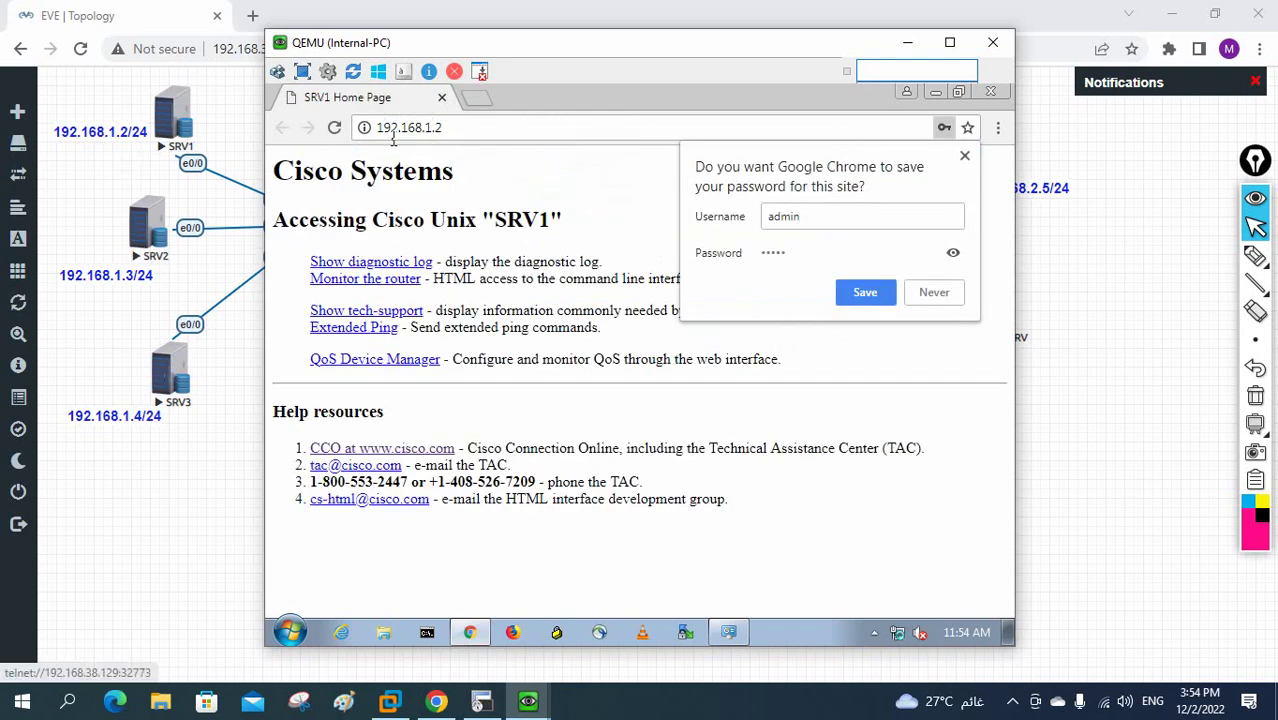
{"action": "left_click_drag", "start_coordinate": [428, 43], "coordinate": [728, 118]}
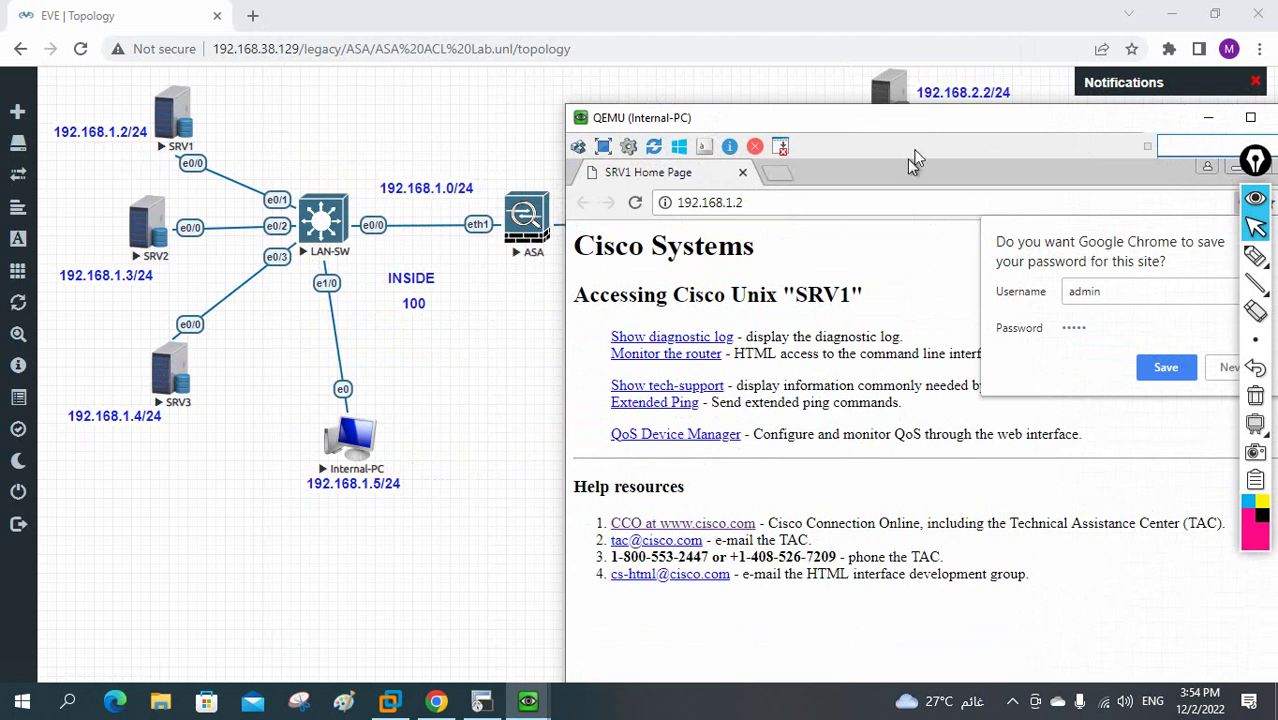
Step: Decline Chrome's offer to save the password and reposition the Internal-PC console
{"action": "left_click_drag", "start_coordinate": [907, 158], "coordinate": [742, 166]}
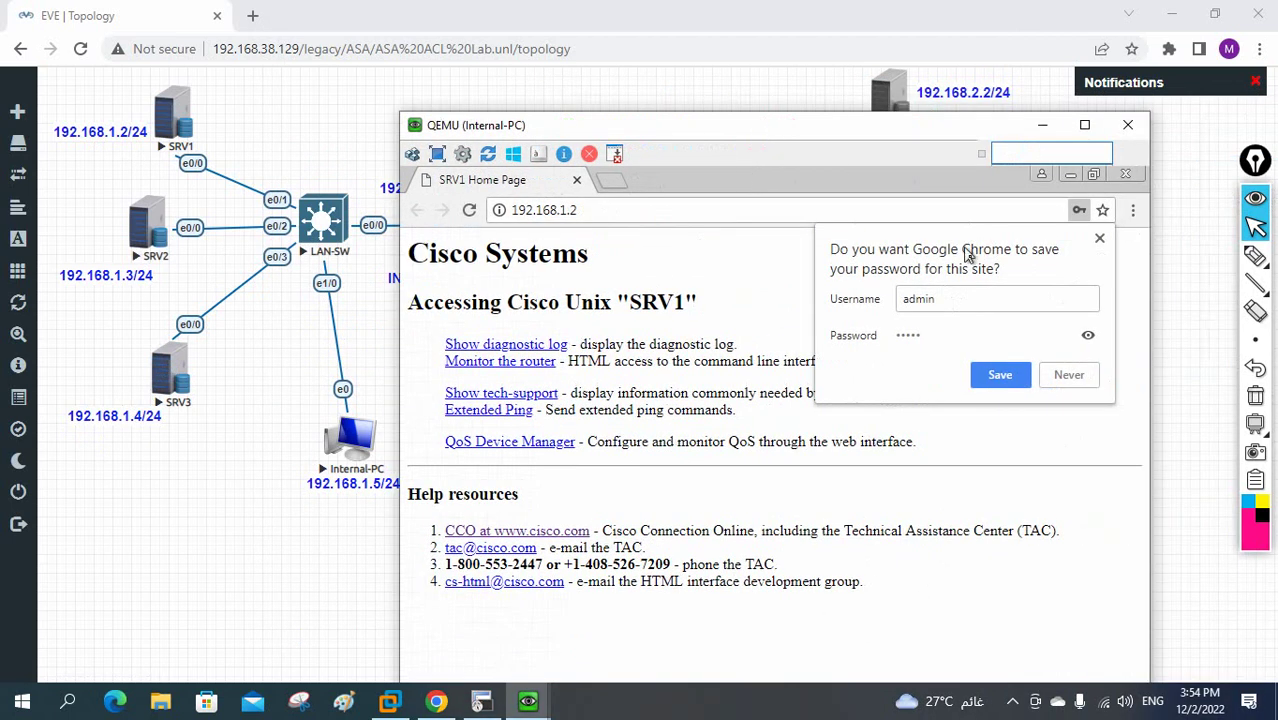
{"action": "left_click", "coordinate": [1078, 375]}
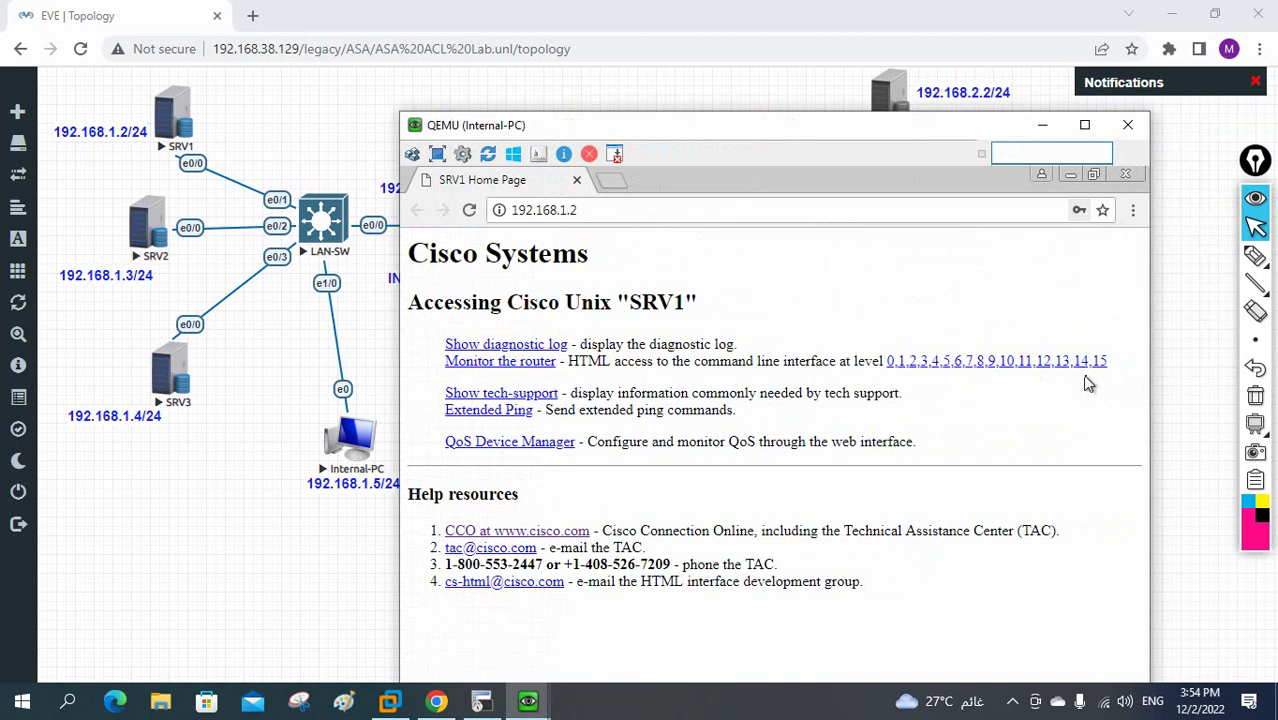
{"action": "left_click", "coordinate": [1037, 131]}
{"action": "mouse_move", "coordinate": [528, 700]}
{"action": "left_click", "coordinate": [590, 636]}
Step: Check External-PC1's timeout to 192.168.1.2, then hide both PC consoles
{"action": "left_click", "coordinate": [455, 620]}
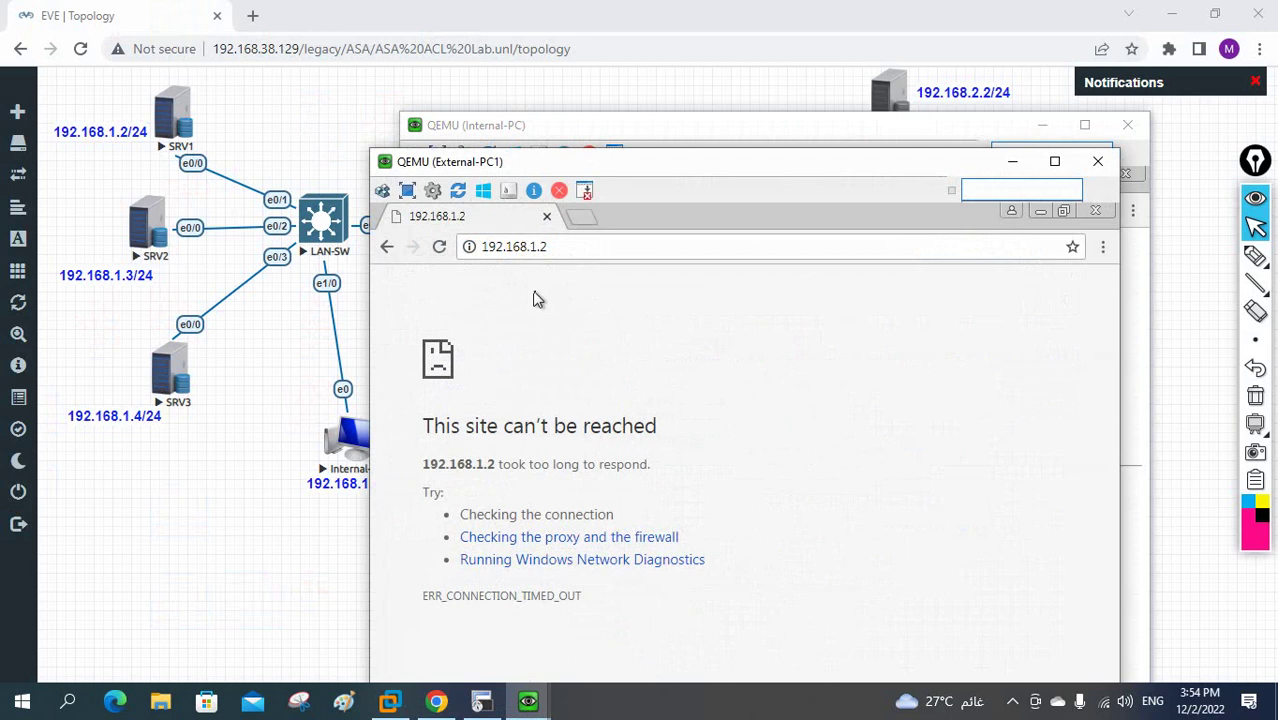
{"action": "left_click", "coordinate": [1012, 161]}
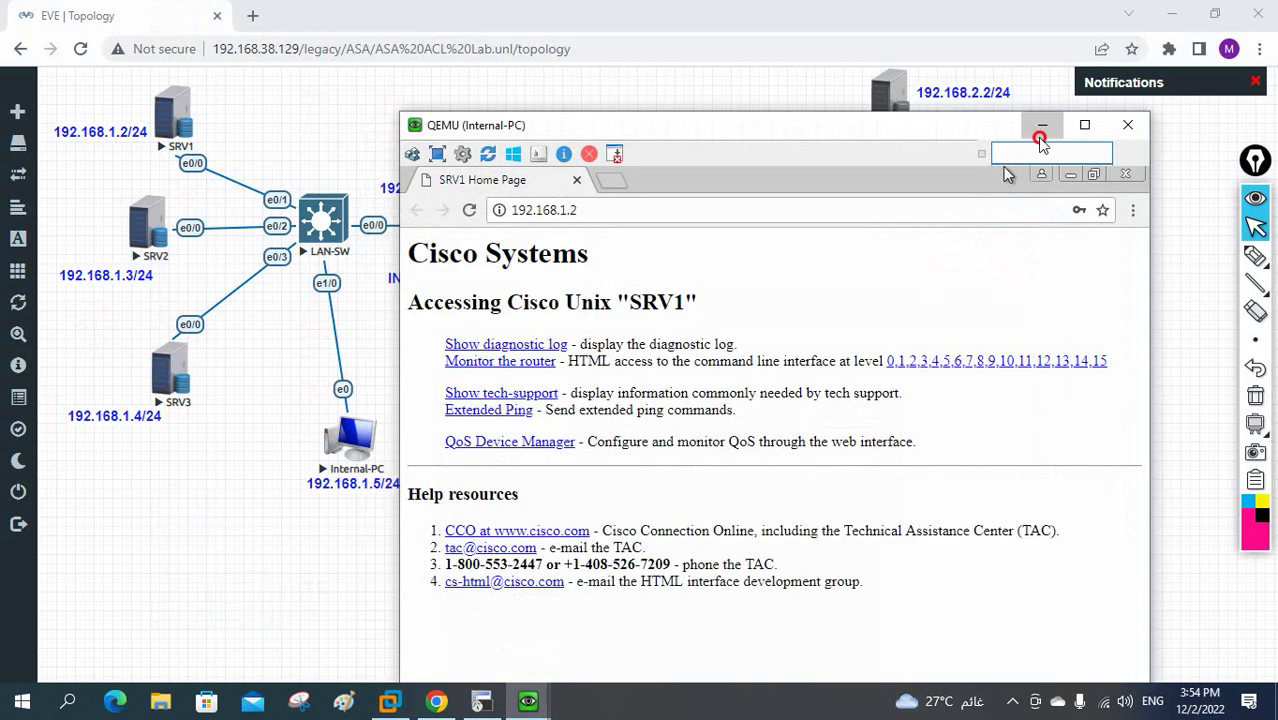
{"action": "left_click", "coordinate": [1041, 130]}
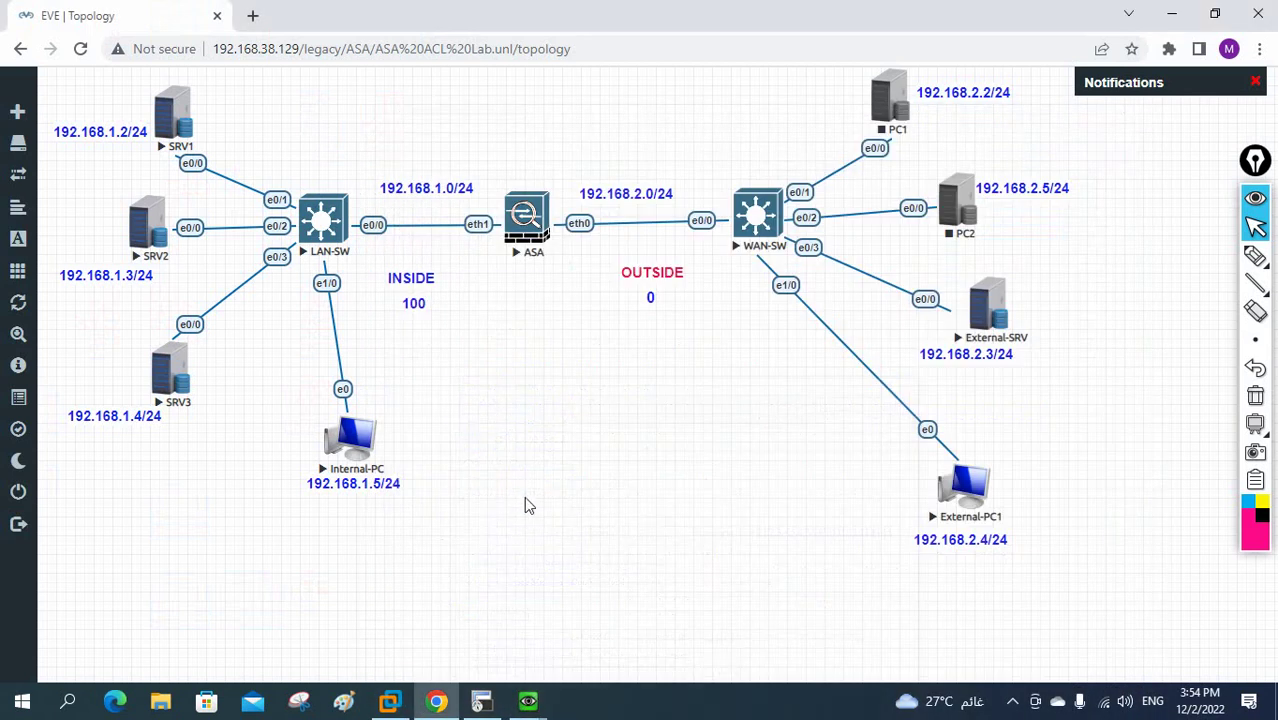